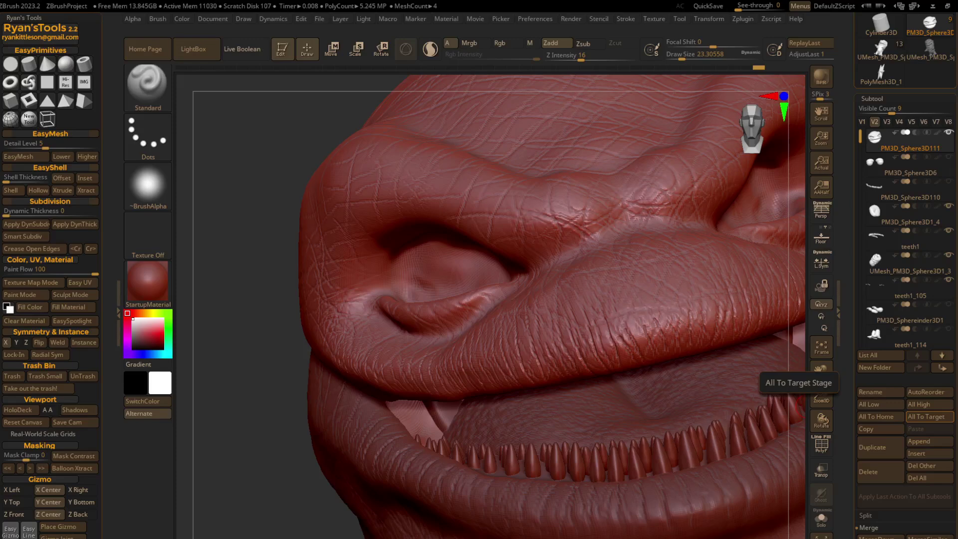
# Unhide the eyeball subtool, frame the head front-on, and enlarge the brush slightly.
pyautogui.moveTo(439, 281); pyautogui.dragTo(519, 263, button='right')
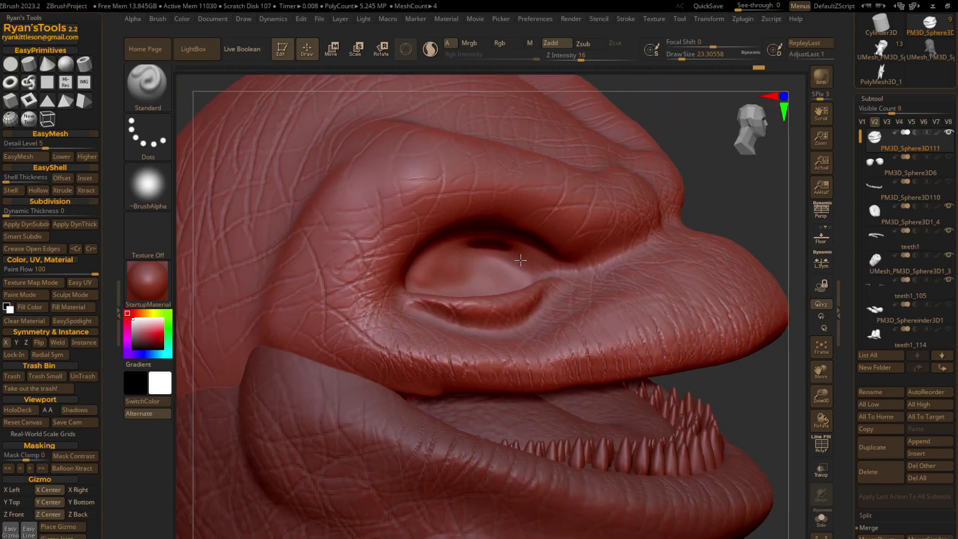
pyautogui.moveTo(519, 262); pyautogui.dragTo(623, 249, button='right')
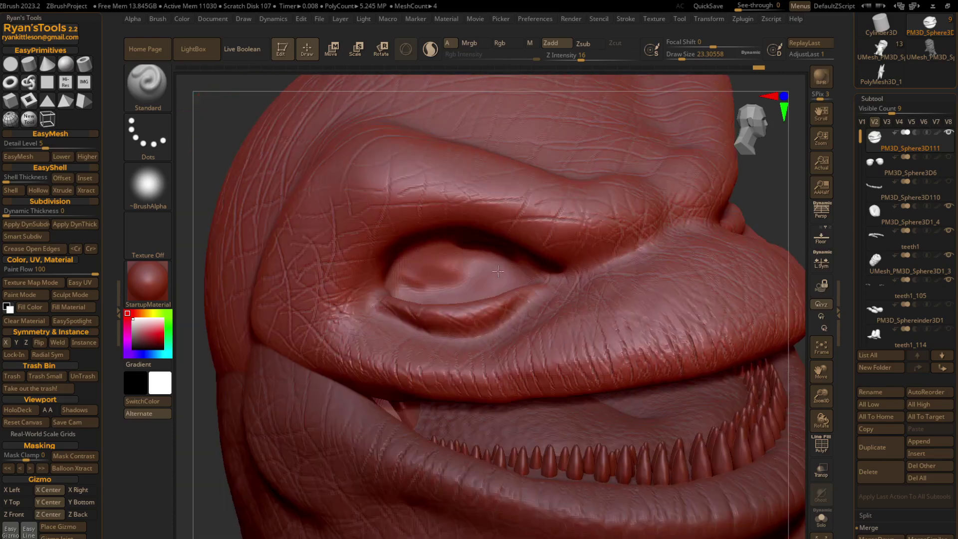
pyautogui.click(948, 158)
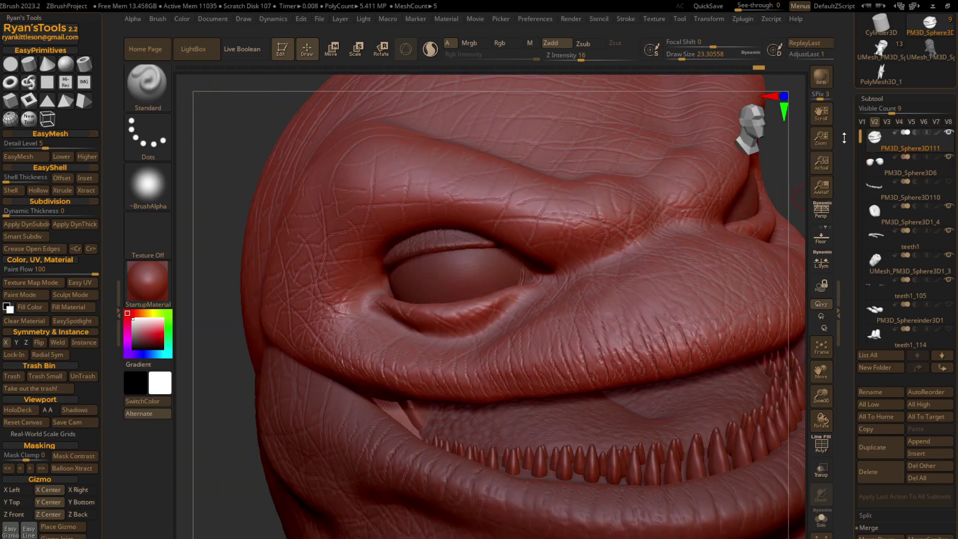
pyautogui.click(750, 131)
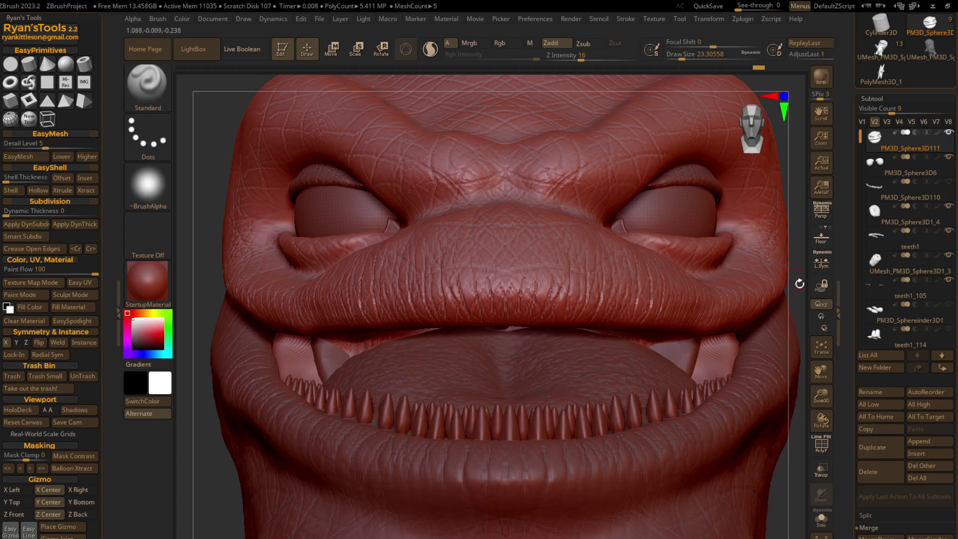
pyautogui.click(821, 348)
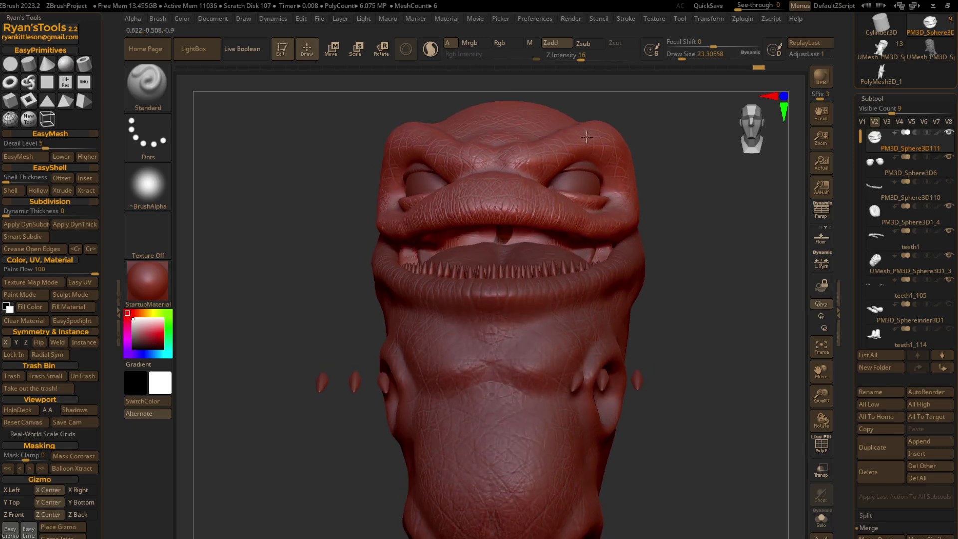
pyautogui.moveTo(681, 57); pyautogui.dragTo(693, 56)
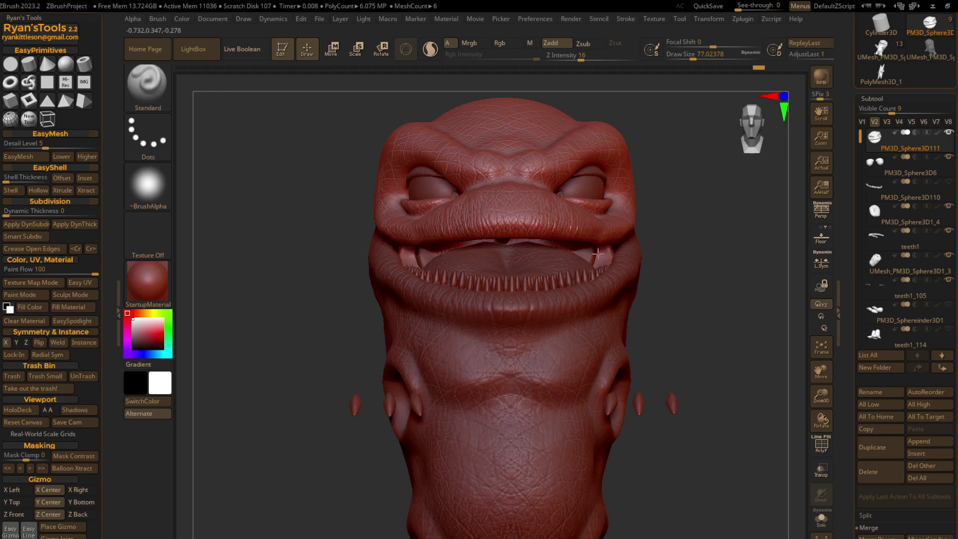
# Toggle Solo mode to view the body alone, restore the other parts, and switch to Smooth.
pyautogui.hotkey('ctrl', 'z')
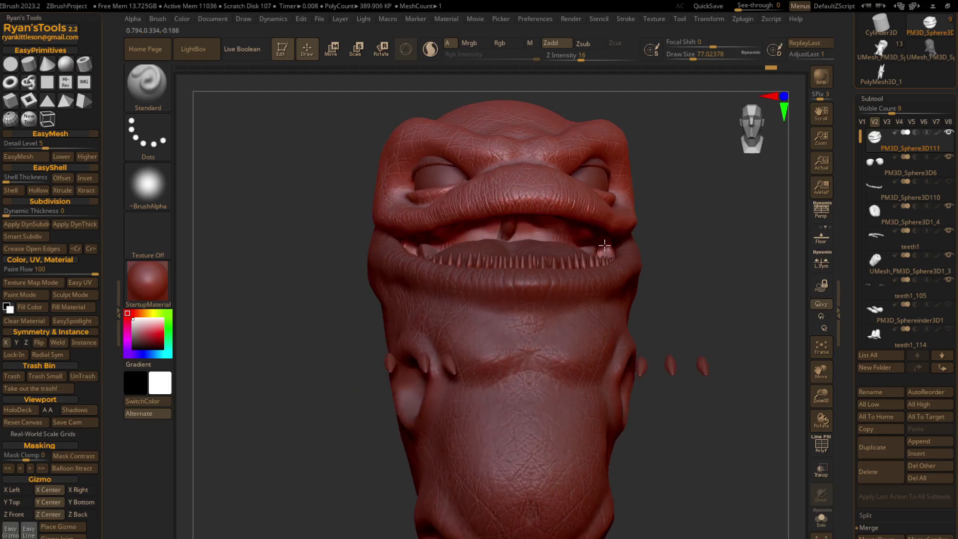
pyautogui.hotkey('ctrl', 'z')
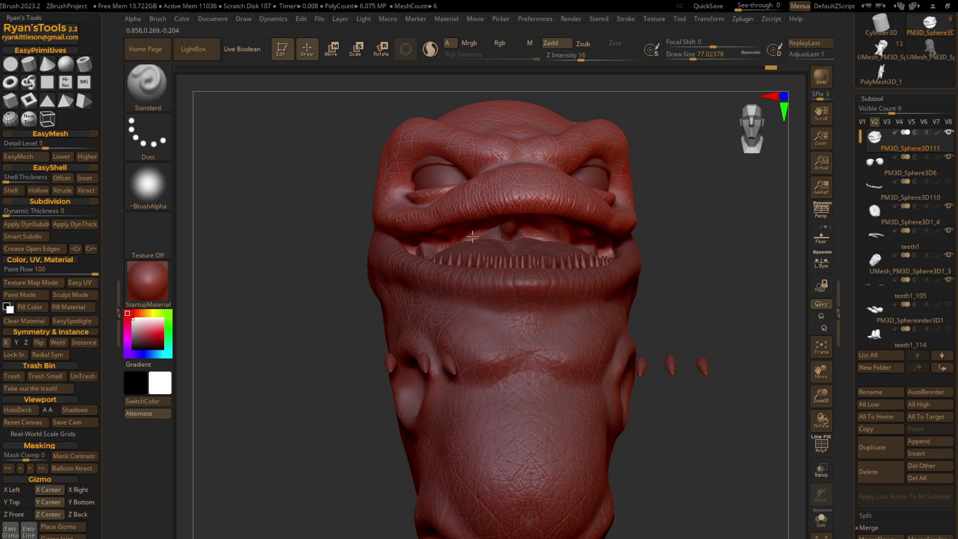
pyautogui.keyDown('ctrl'); pyautogui.keyDown('shift'); pyautogui.moveTo(583, 251); pyautogui.dragTo(601, 257); pyautogui.keyUp('shift'); pyautogui.keyUp('ctrl')
pyautogui.press('shift')
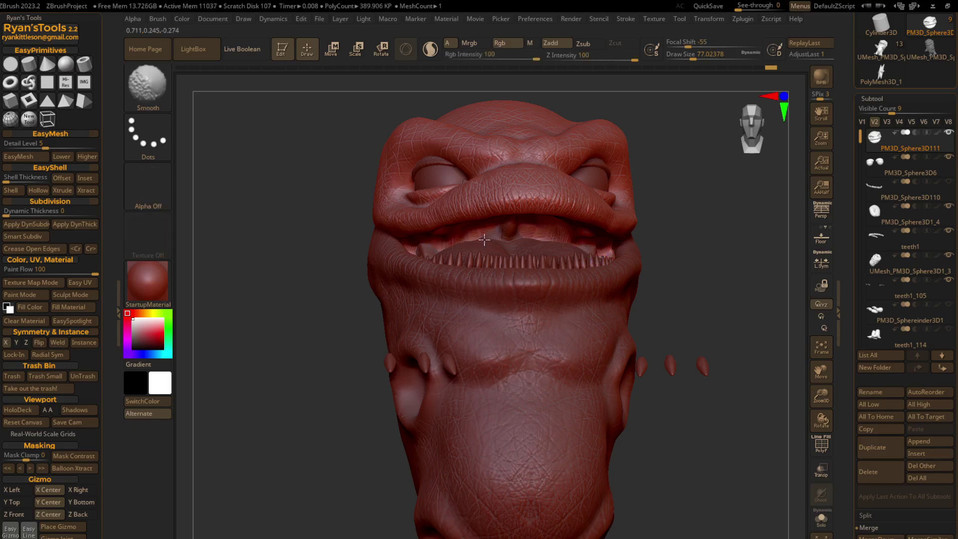
pyautogui.keyDown('shift'); pyautogui.moveTo(600, 249); pyautogui.dragTo(573, 270); pyautogui.keyUp('shift')
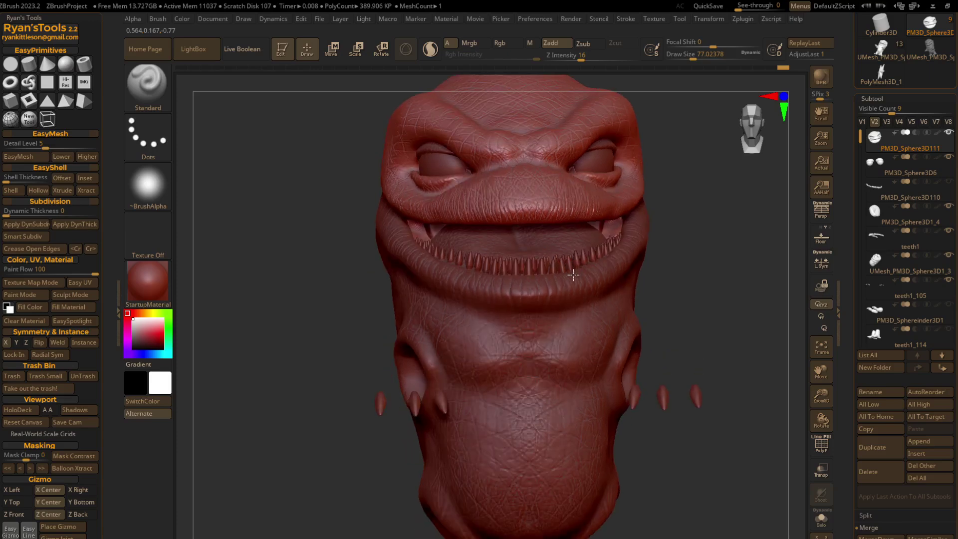
pyautogui.moveTo(572, 270); pyautogui.dragTo(573, 268)
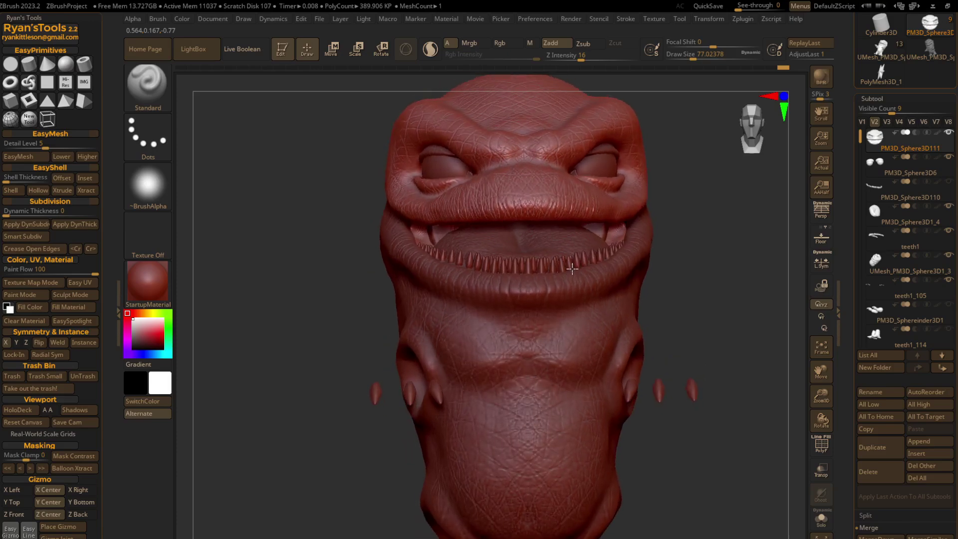
# Unhide the upper-teeth and hands subtools on the dinosaur.
pyautogui.click(949, 182)
pyautogui.moveTo(549, 256)
pyautogui.mouseDown()
pyautogui.moveTo(552, 217)
pyautogui.moveTo(542, 259)
pyautogui.mouseUp()
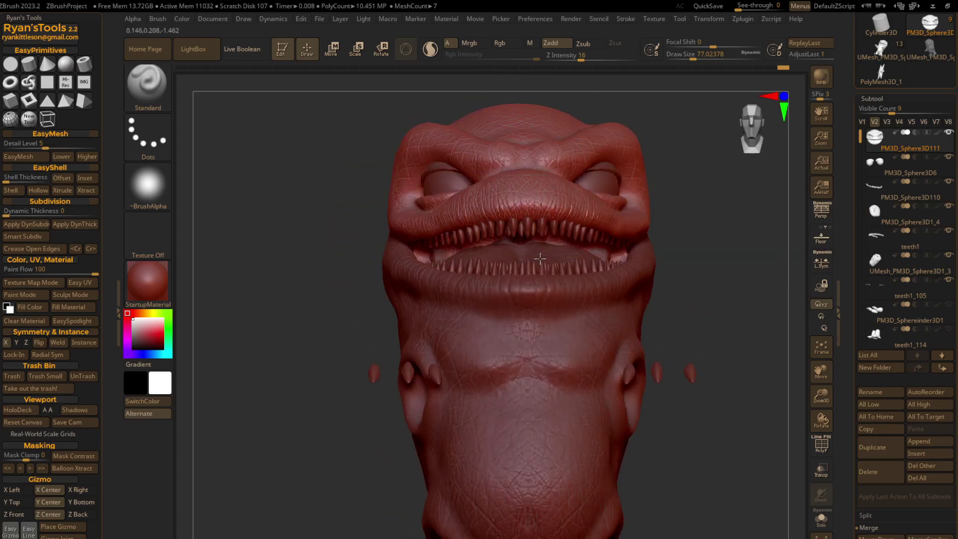
pyautogui.click(949, 305)
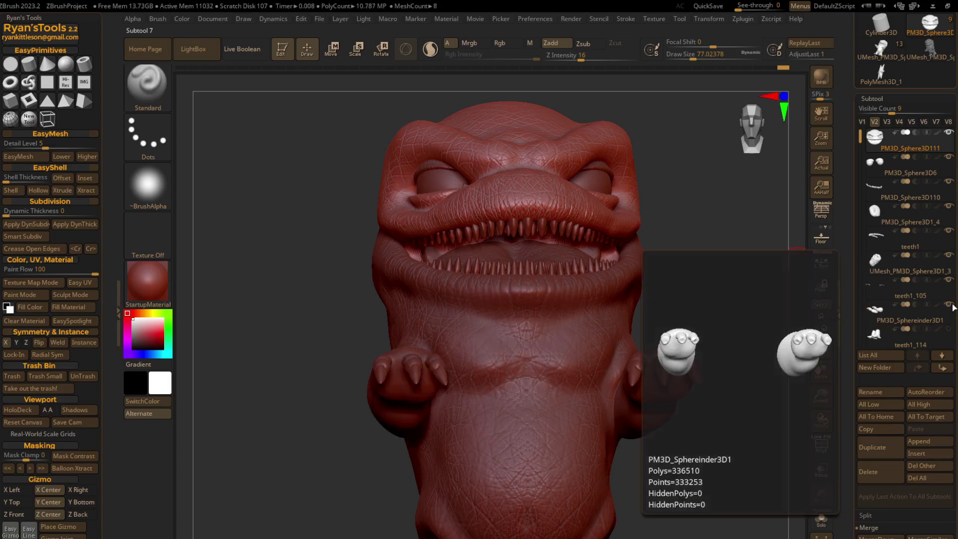
# Unhide the arm subtool, check front and left-side views, and open the Brush palette.
pyautogui.click(949, 329)
pyautogui.moveTo(605, 319)
pyautogui.mouseDown()
pyautogui.moveTo(619, 337)
pyautogui.moveTo(659, 338)
pyautogui.moveTo(650, 339)
pyautogui.mouseUp()
pyautogui.moveTo(649, 339)
pyautogui.mouseDown(button='right')
pyautogui.moveTo(609, 302)
pyautogui.moveTo(605, 248)
pyautogui.moveTo(574, 281)
pyautogui.moveTo(602, 339)
pyautogui.mouseUp(button='right')
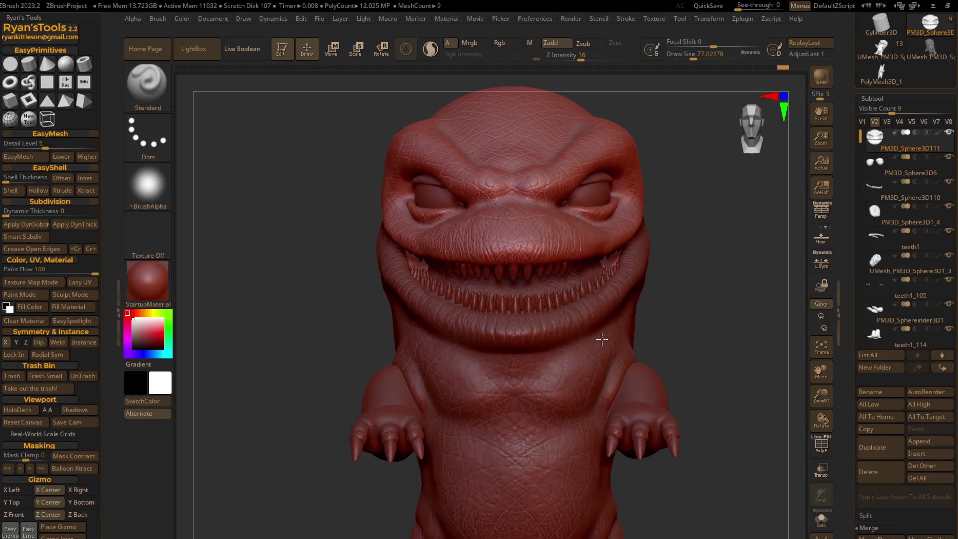
pyautogui.click(754, 126)
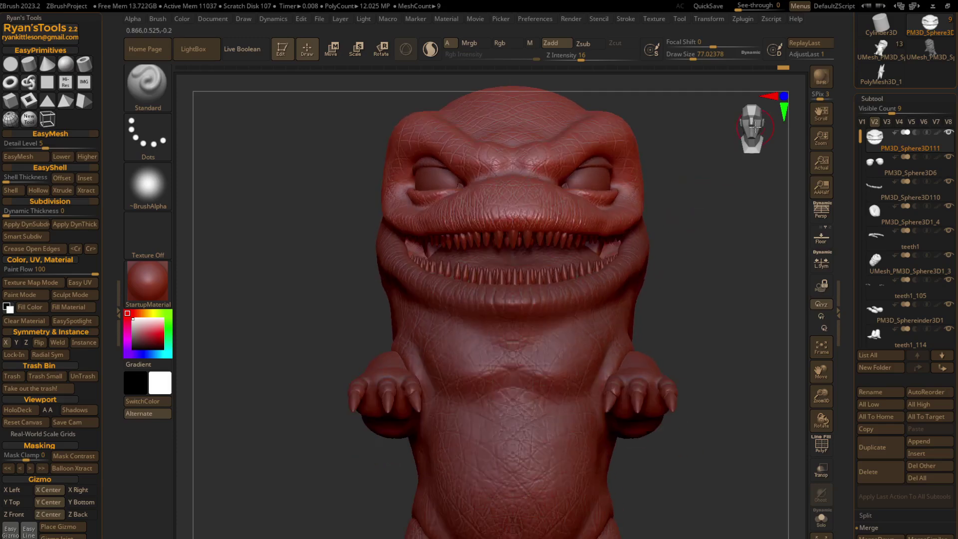
pyautogui.moveTo(487, 238); pyautogui.dragTo(438, 229, button='right')
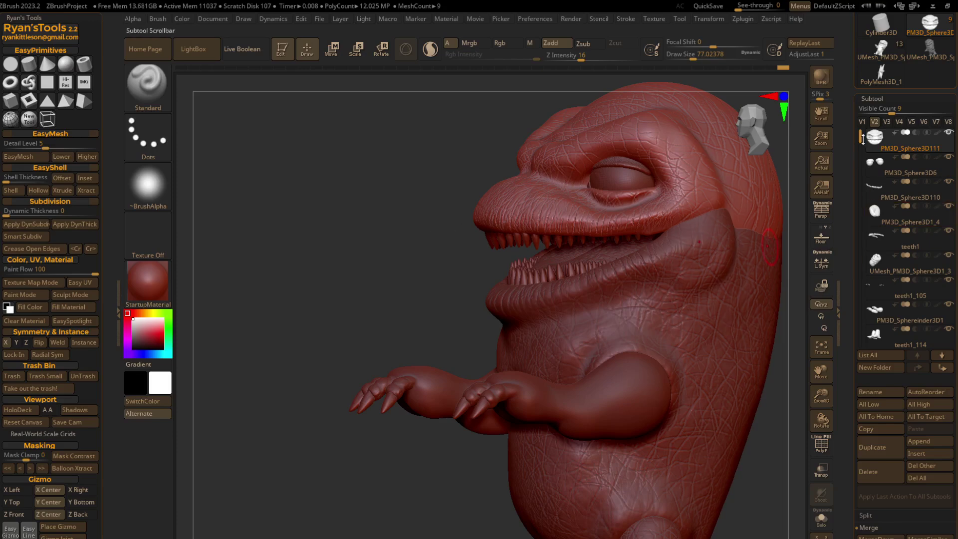
pyautogui.click(147, 106)
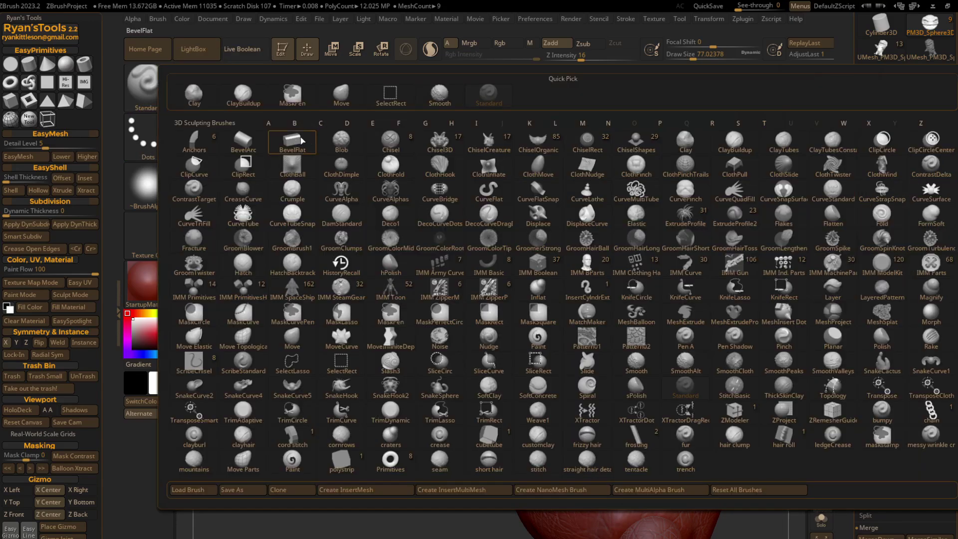
# Choose the Move brush at Draw Size about 190 and reframe the model front-on.
pyautogui.click(349, 103)
pyautogui.moveTo(698, 56); pyautogui.dragTo(718, 56)
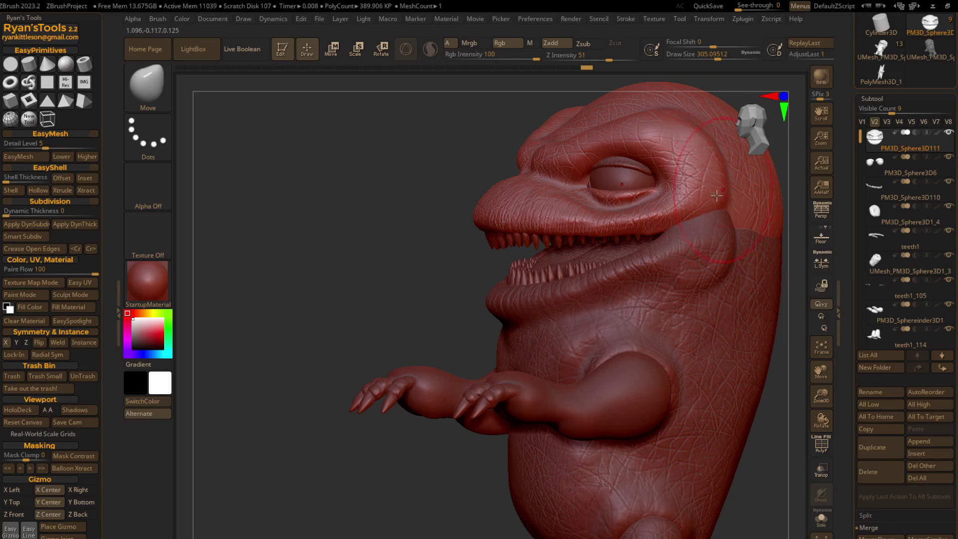
pyautogui.moveTo(719, 245); pyautogui.dragTo(745, 249, button='right')
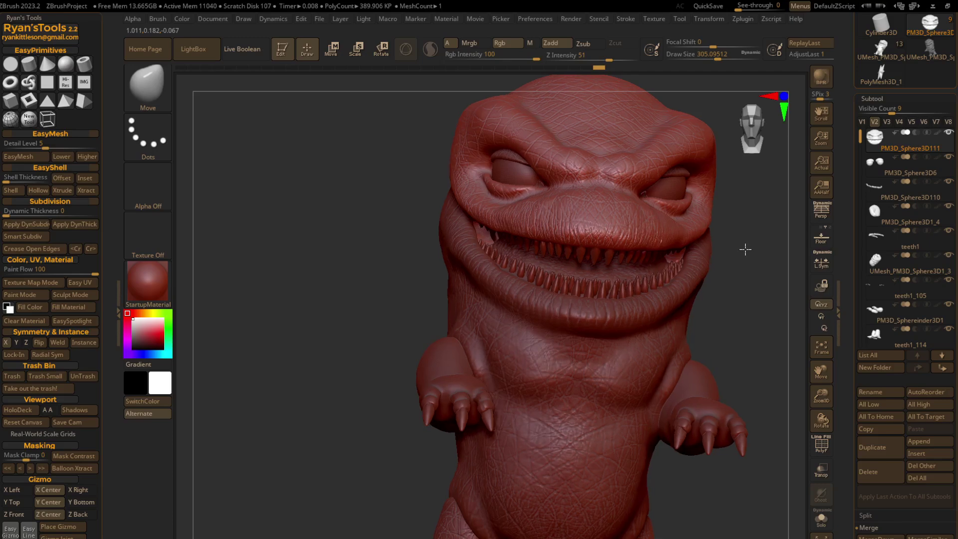
pyautogui.moveTo(545, 361)
pyautogui.mouseDown(button='right')
pyautogui.moveTo(522, 349)
pyautogui.moveTo(469, 350)
pyautogui.moveTo(480, 346)
pyautogui.mouseUp(button='right')
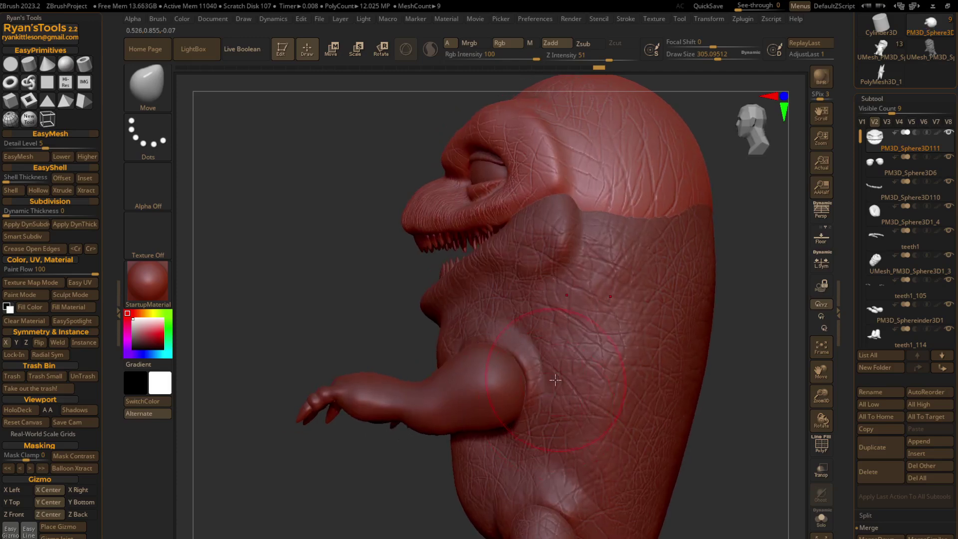
pyautogui.keyDown('shift'); pyautogui.moveTo(630, 387); pyautogui.dragTo(596, 264, button='right'); pyautogui.keyUp('shift')
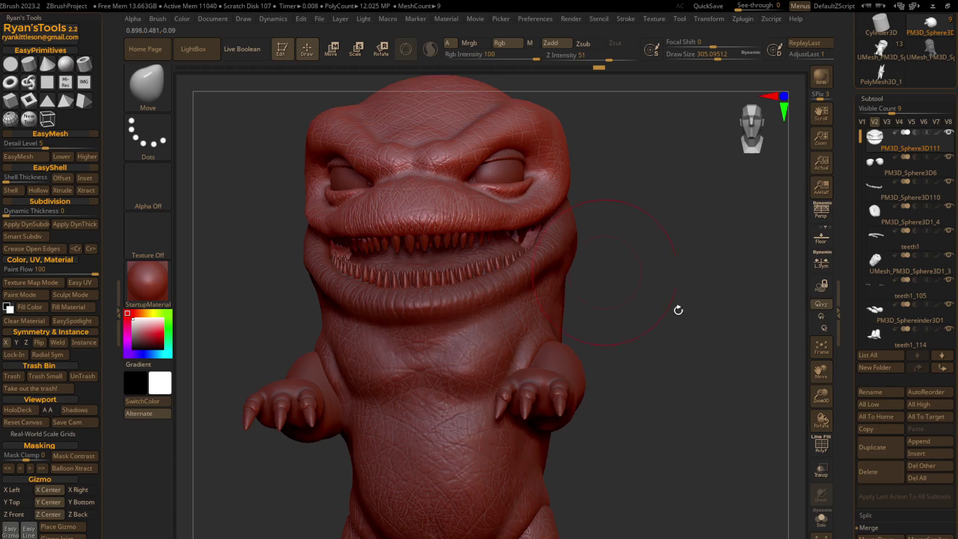
pyautogui.click(821, 346)
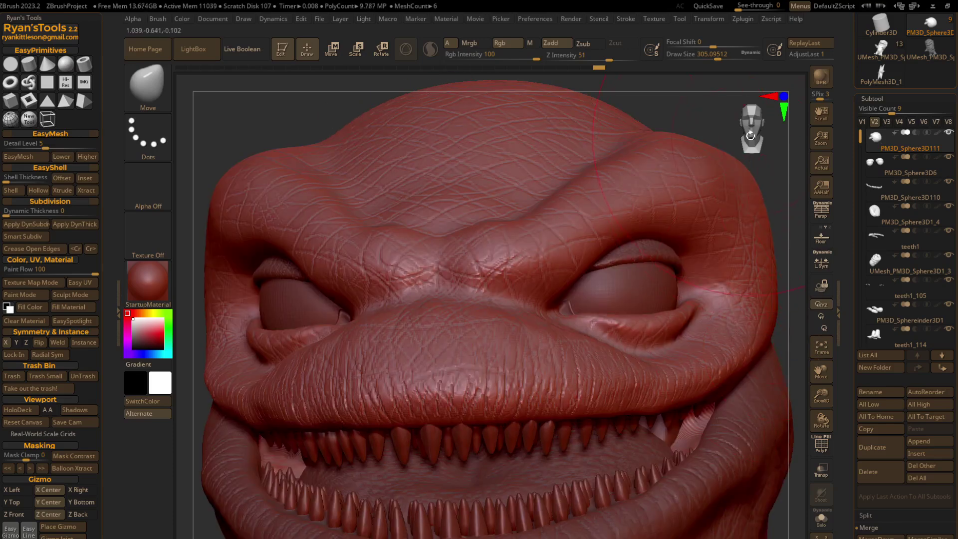
# Hide the eyeball and upper-teeth subtools, select teeth1_114, and frame the whole creature.
pyautogui.click(757, 134)
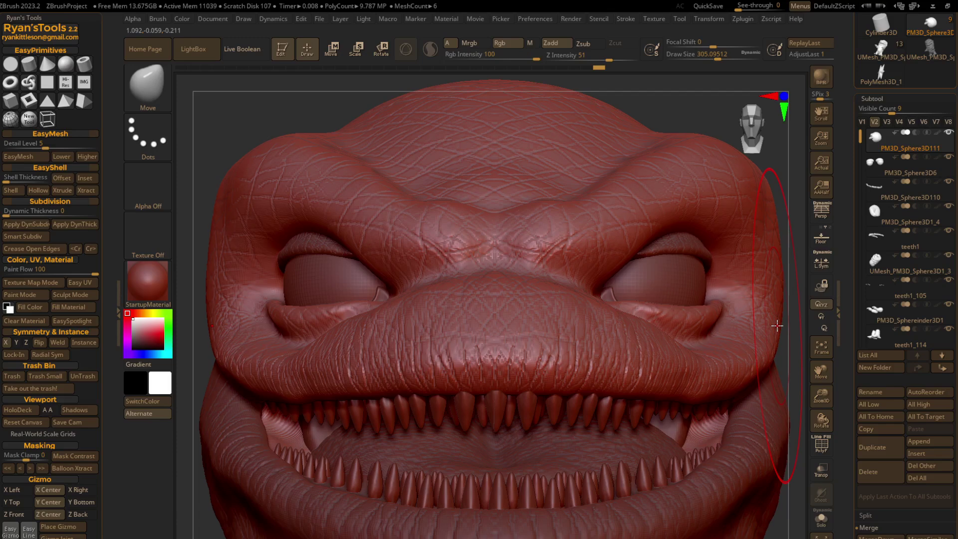
pyautogui.click(949, 158)
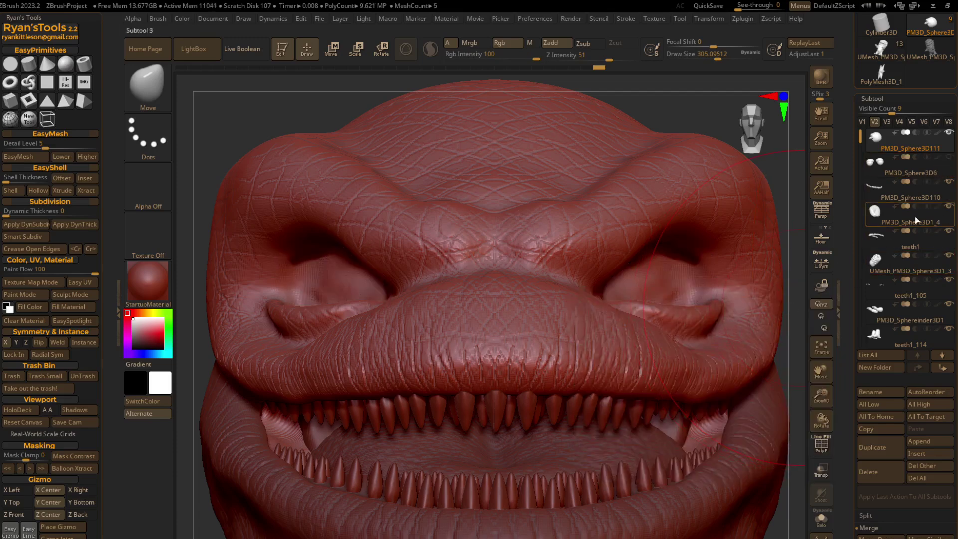
pyautogui.moveTo(909, 193)
pyautogui.click(949, 182)
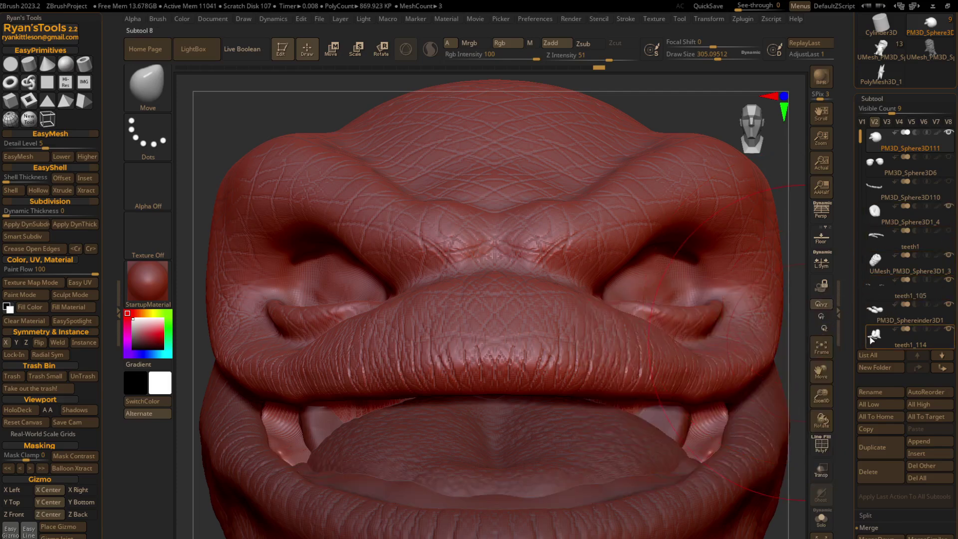
pyautogui.click(893, 336)
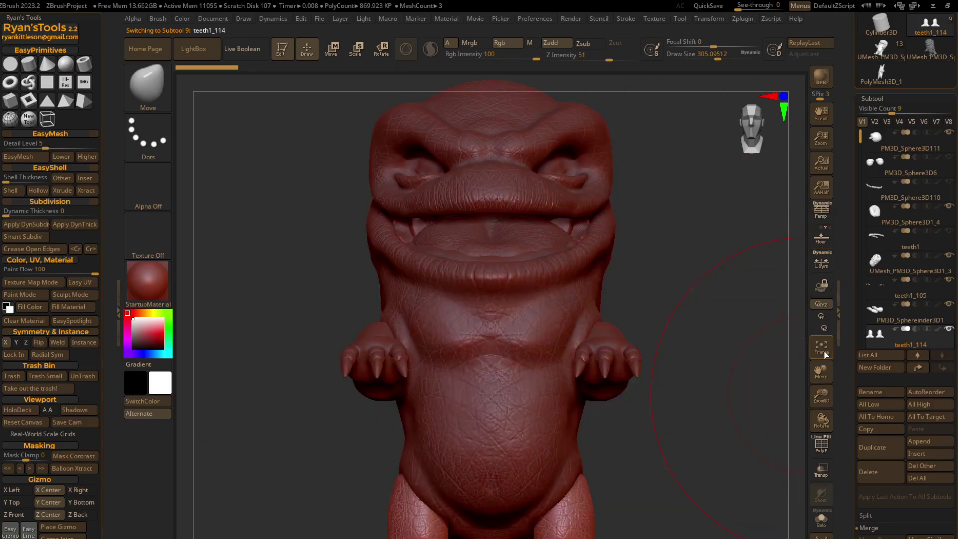
pyautogui.click(828, 353)
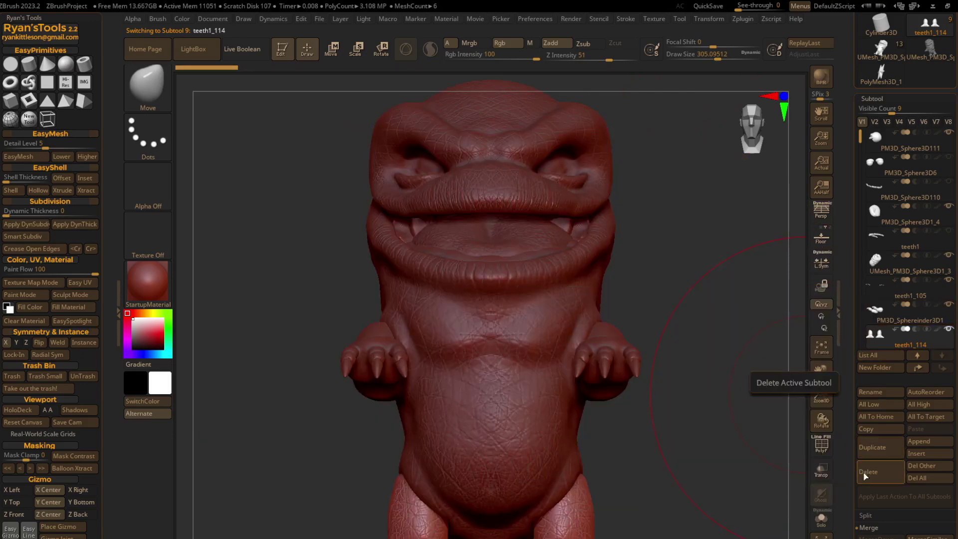
# Split teeth1_114 into separate parts and scroll through the Subtool list.
pyautogui.click(867, 515)
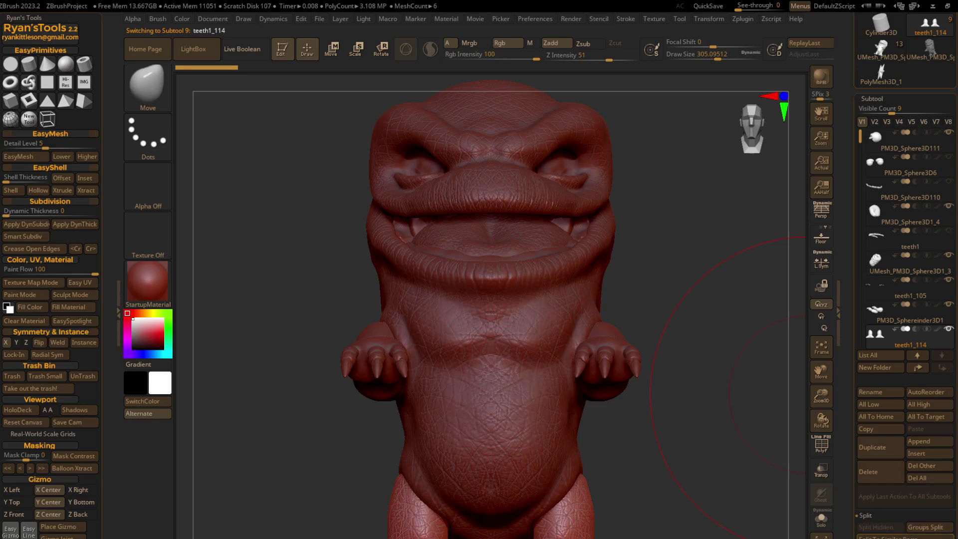
pyautogui.click(878, 537)
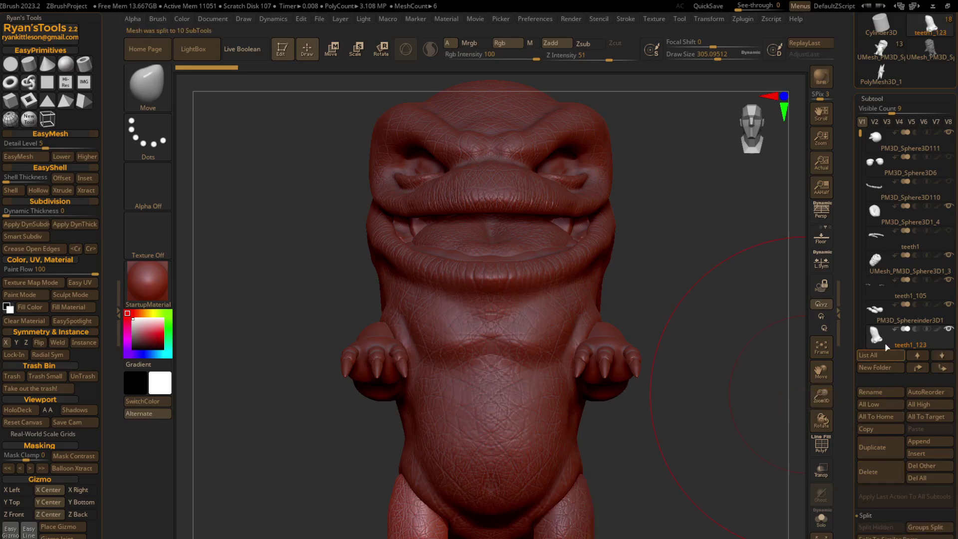
pyautogui.moveTo(858, 134)
pyautogui.mouseDown()
pyautogui.moveTo(850, 162)
pyautogui.moveTo(852, 135)
pyautogui.mouseUp()
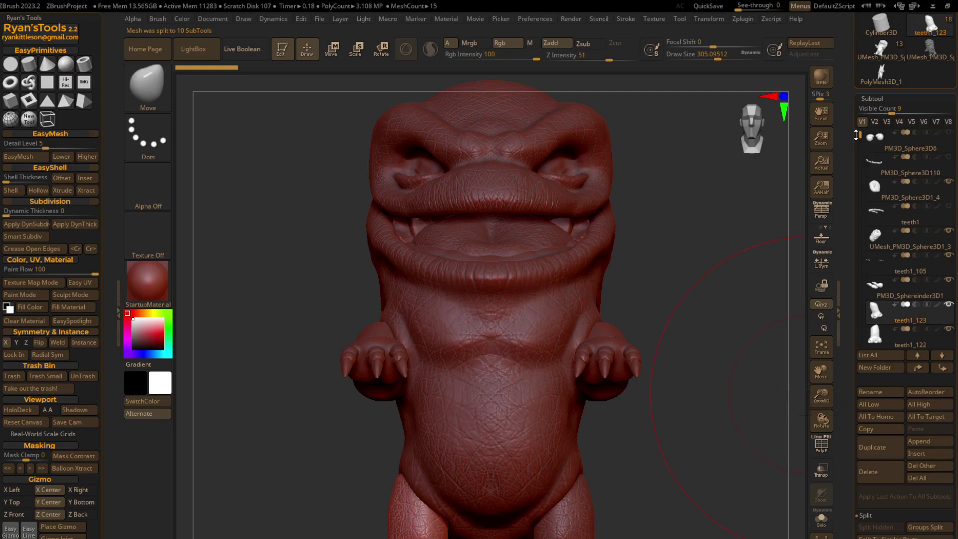
pyautogui.moveTo(859, 135); pyautogui.dragTo(844, 199)
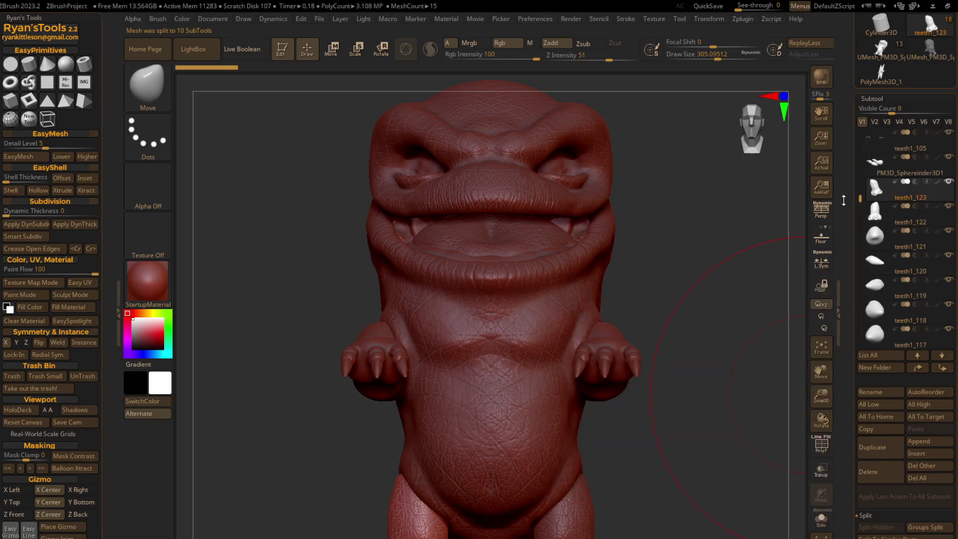
# Select teeth1_121 and MergeDown three times to fold the teeth pieces below into it.
pyautogui.click(874, 236)
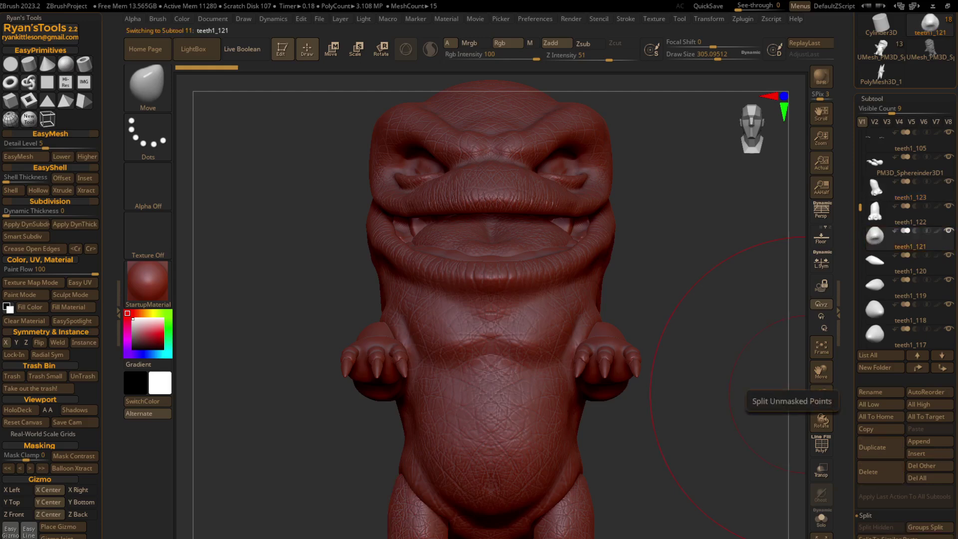
pyautogui.click(867, 515)
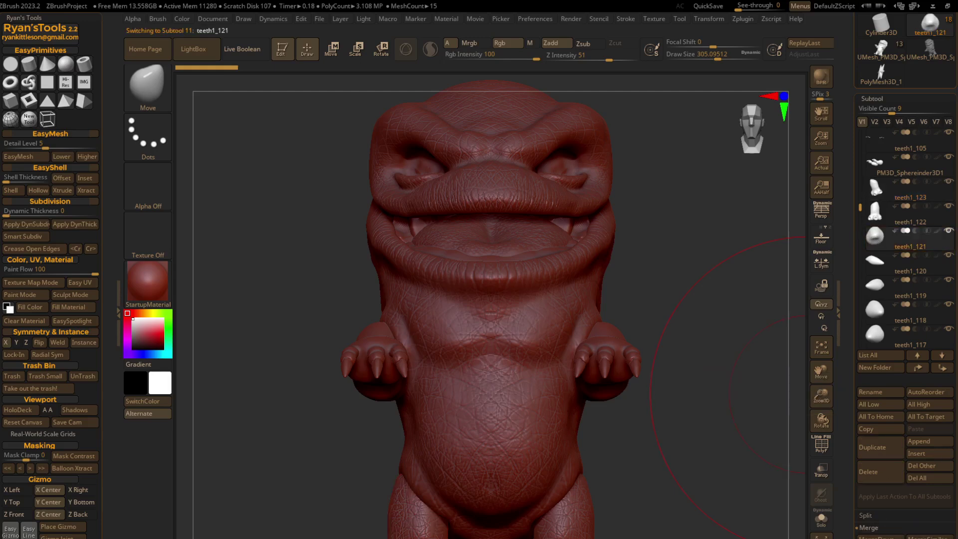
pyautogui.click(880, 536)
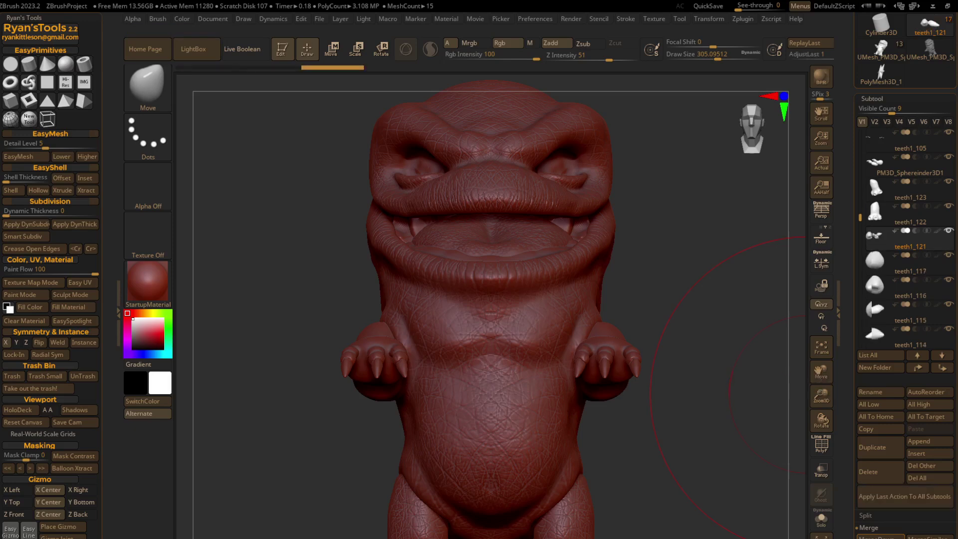
pyautogui.click(881, 537)
pyautogui.click(880, 537)
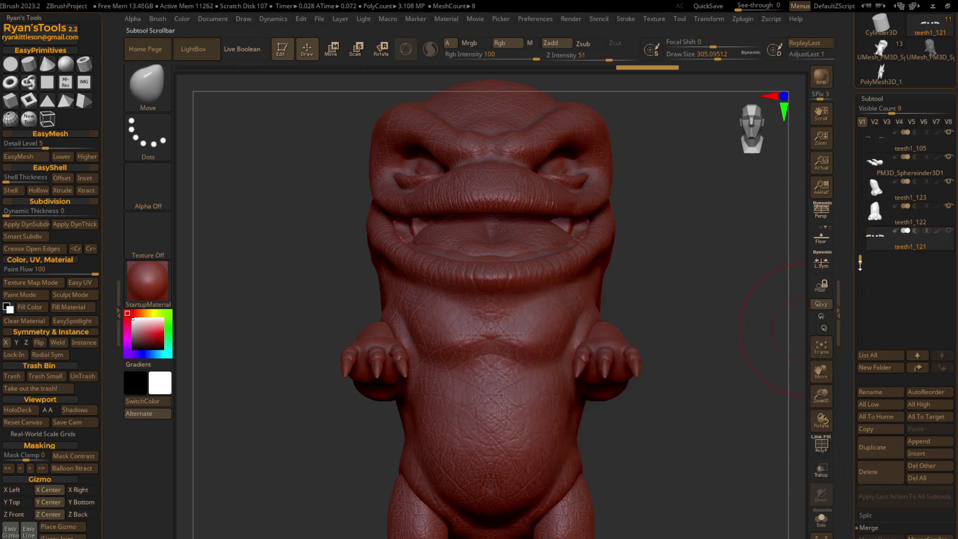
# Hide the teeth1_105 claws, select teeth1_122, and scroll the Subtool panel to Merge/Boolean.
pyautogui.moveTo(861, 250); pyautogui.dragTo(861, 228)
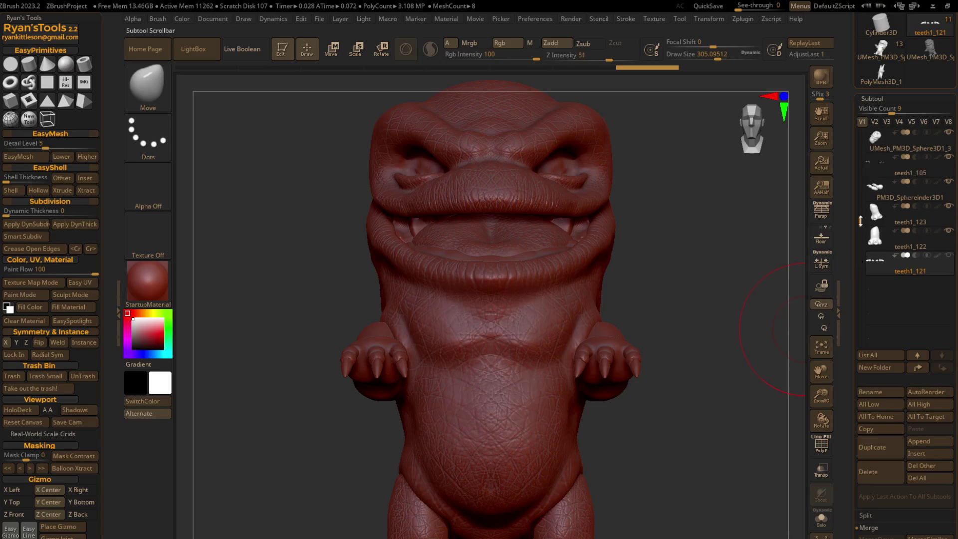
pyautogui.click(948, 157)
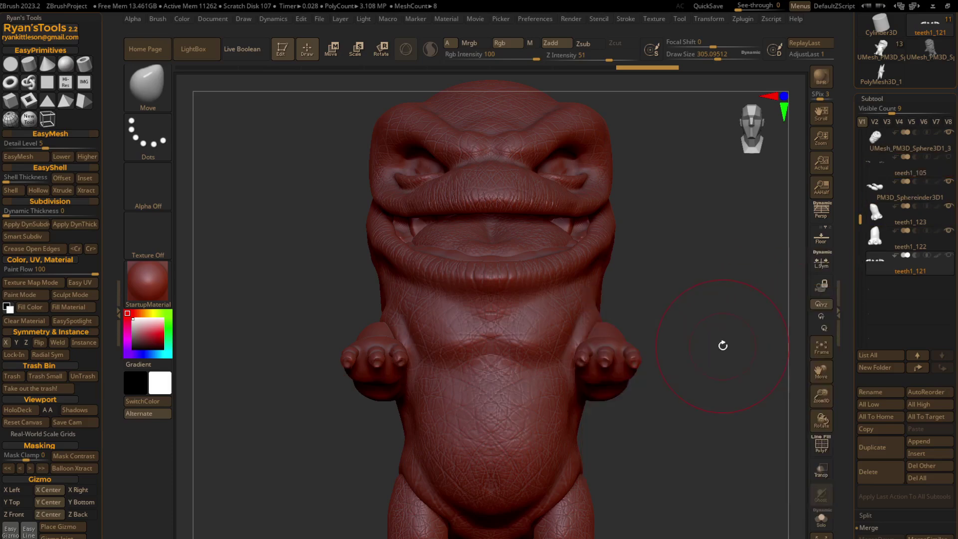
pyautogui.moveTo(721, 348)
pyautogui.mouseDown()
pyautogui.moveTo(729, 345)
pyautogui.moveTo(711, 344)
pyautogui.mouseUp()
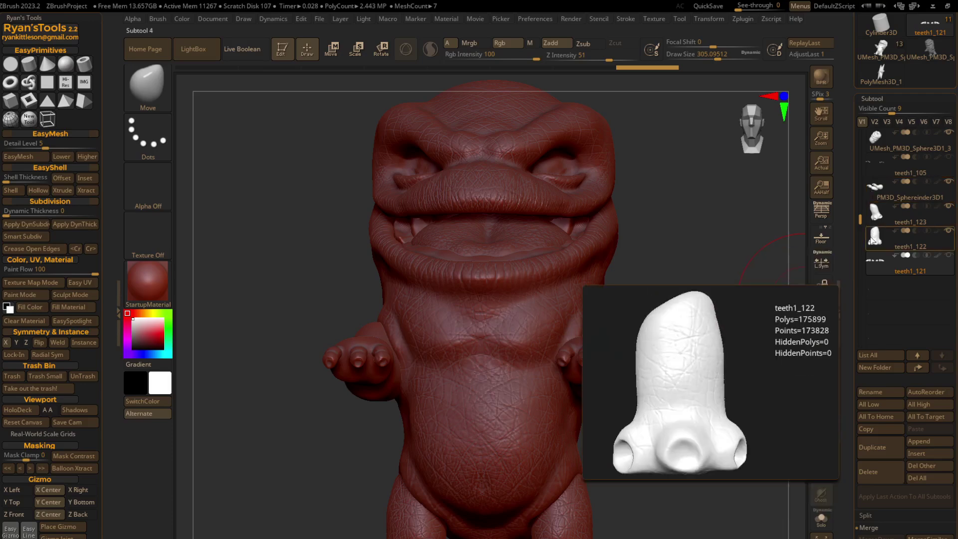
pyautogui.click(871, 239)
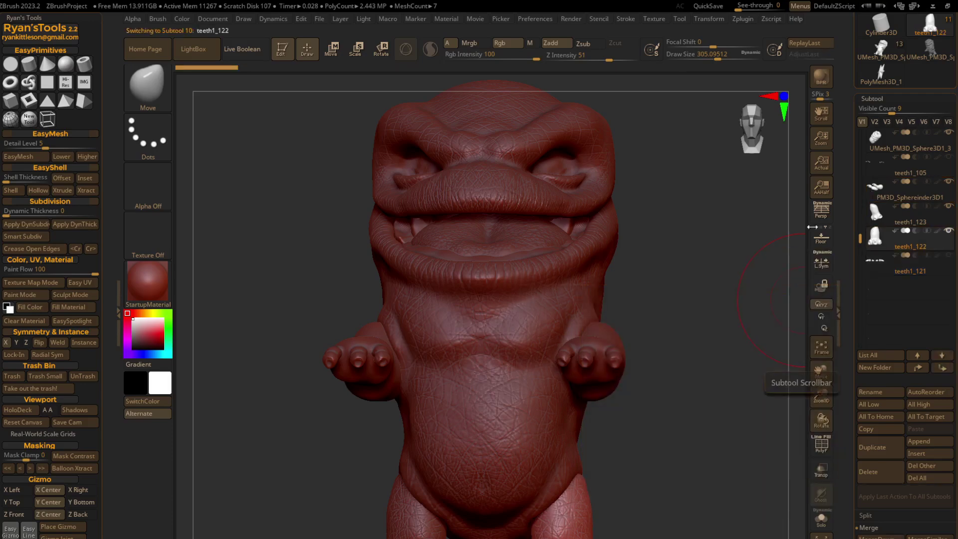
pyautogui.moveTo(594, 277)
pyautogui.mouseDown()
pyautogui.moveTo(638, 276)
pyautogui.moveTo(589, 280)
pyautogui.mouseUp()
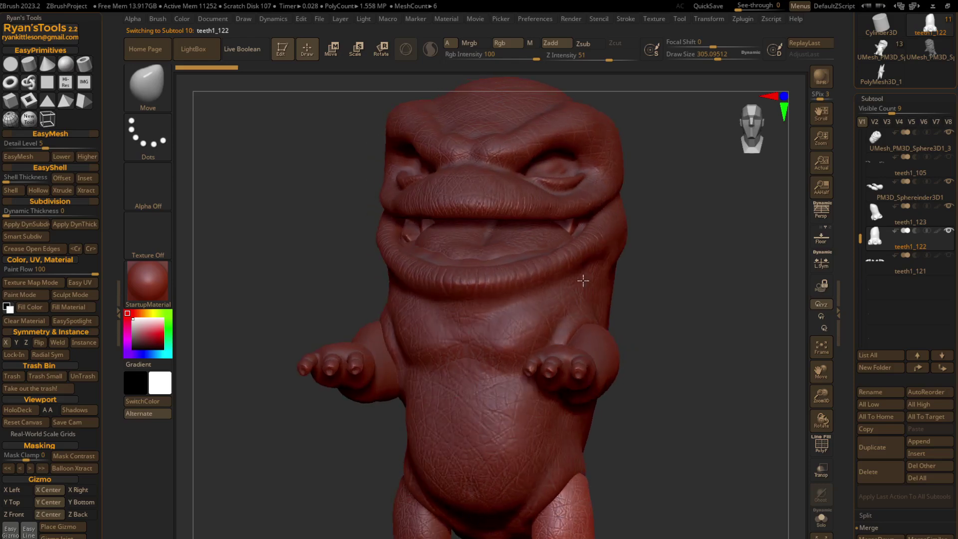
pyautogui.scroll(-2, 859, 495)
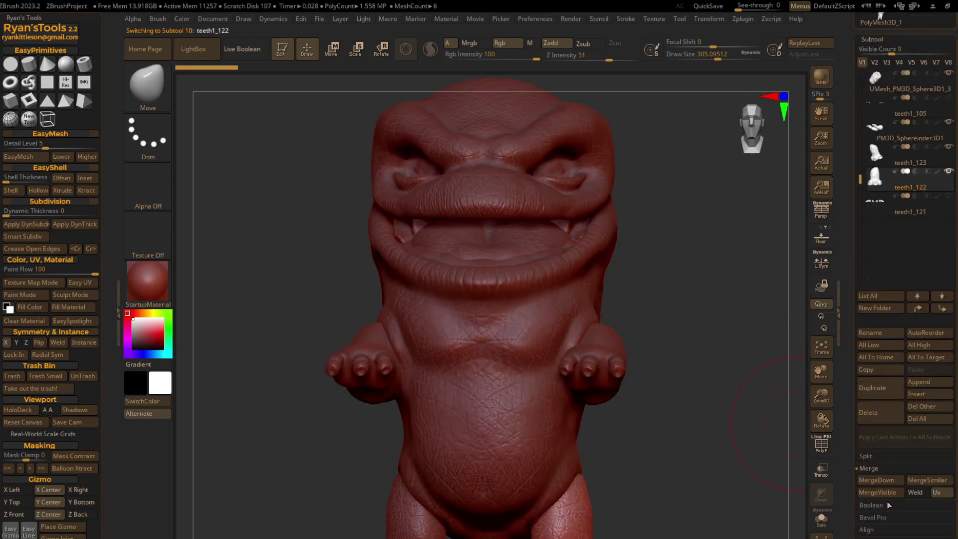
pyautogui.scroll(-2, 859, 495)
pyautogui.scroll(-1, 859, 495)
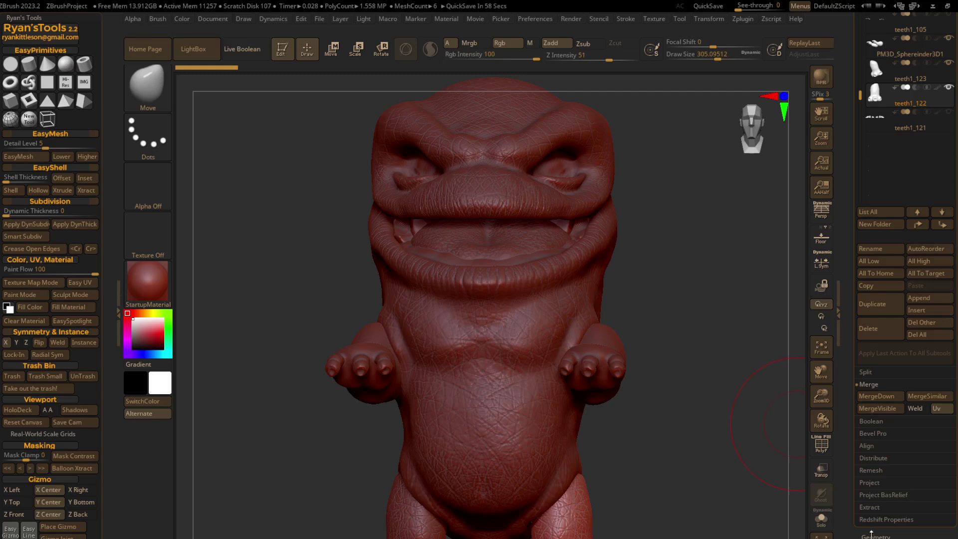
# Make a Live Boolean union of visible parts and append it as UMesh_PM3D_Sphere3D112.
pyautogui.click(867, 421)
pyautogui.click(245, 50)
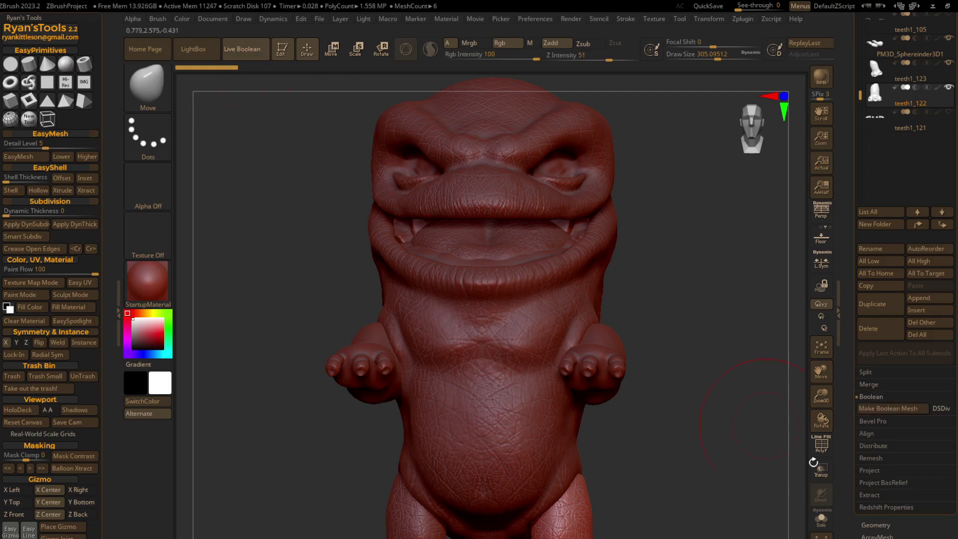
pyautogui.click(877, 414)
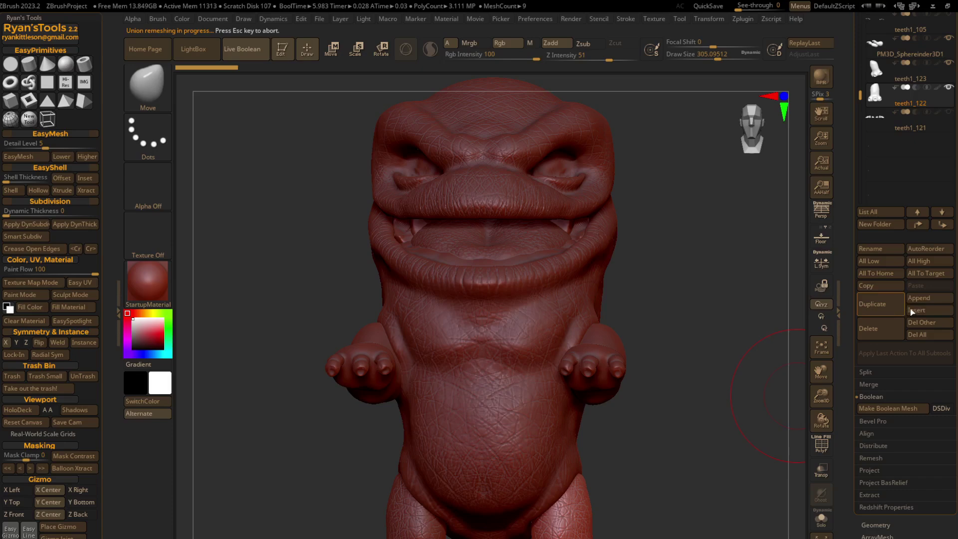
pyautogui.click(918, 298)
pyautogui.moveTo(625, 434)
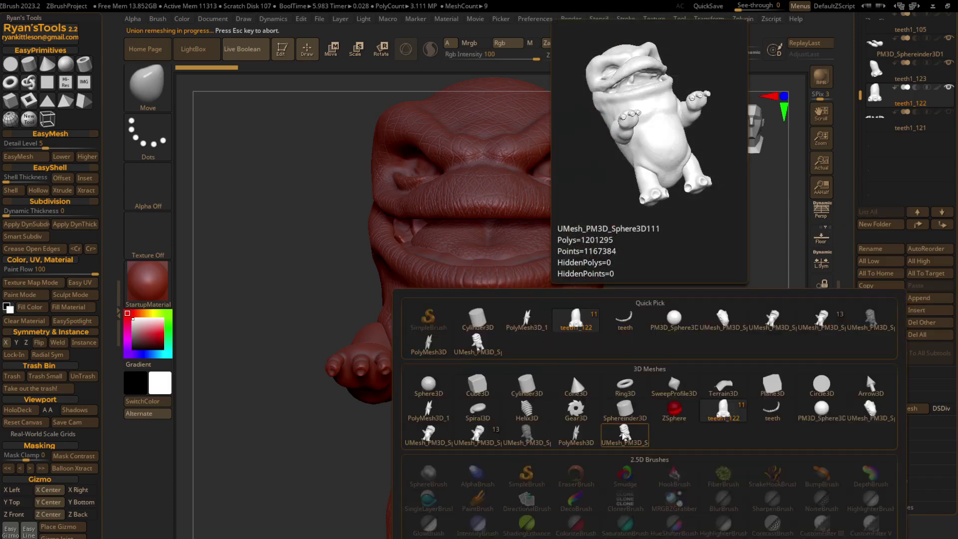
pyautogui.click(623, 435)
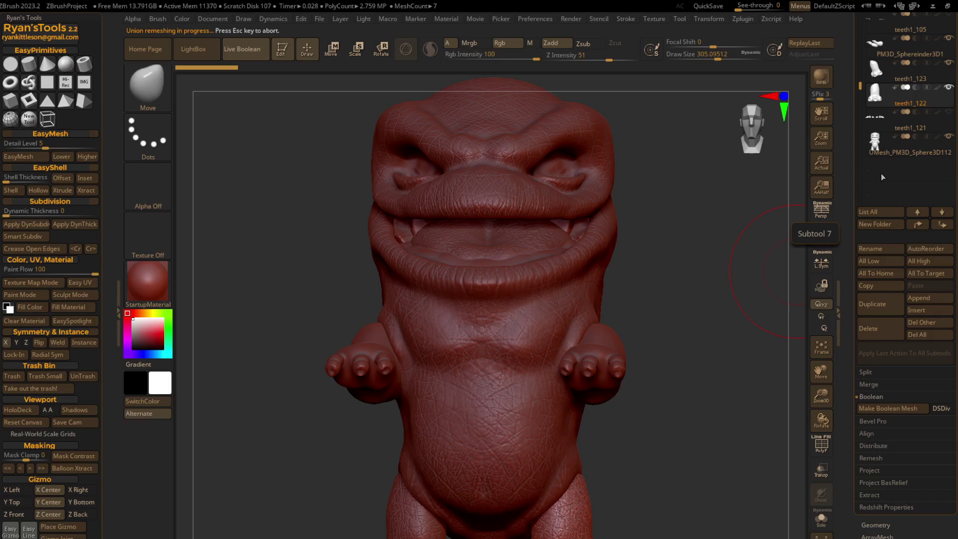
pyautogui.scroll(2, 882, 173)
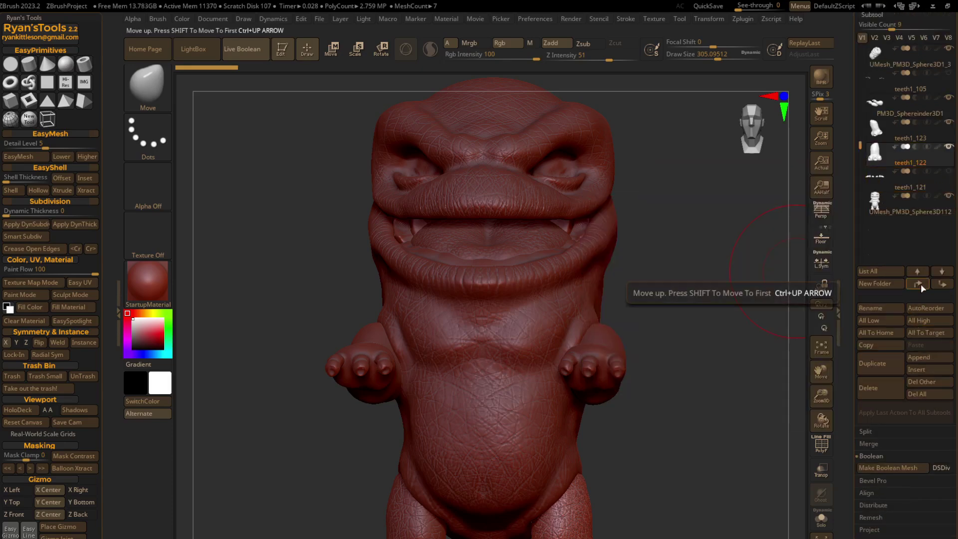
# Nudge teeth1_122 up and back, then hide teeth1_122, teeth1_123 and PM3D_Sphereinder3D1.
pyautogui.click(920, 283)
pyautogui.click(921, 283)
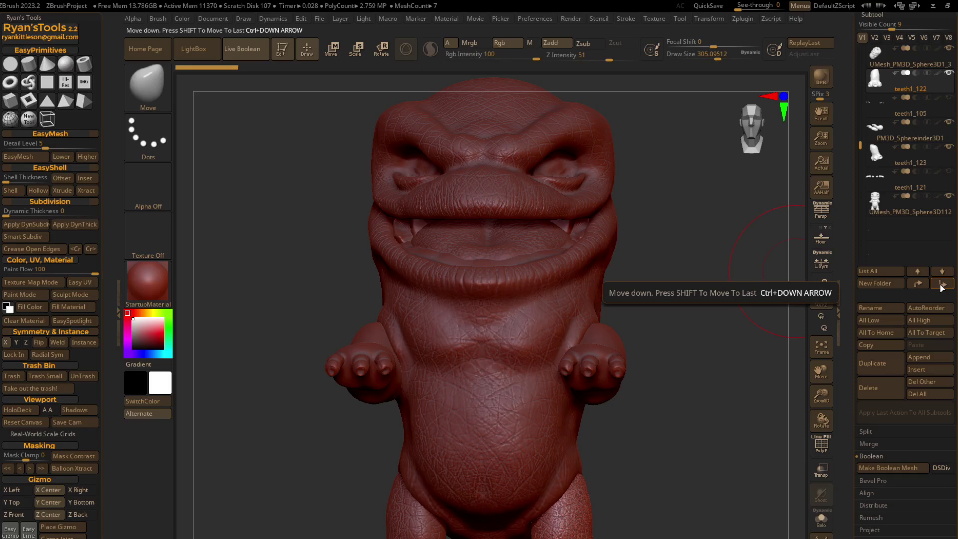
pyautogui.click(942, 286)
pyautogui.click(942, 286)
pyautogui.click(948, 146)
pyautogui.click(949, 122)
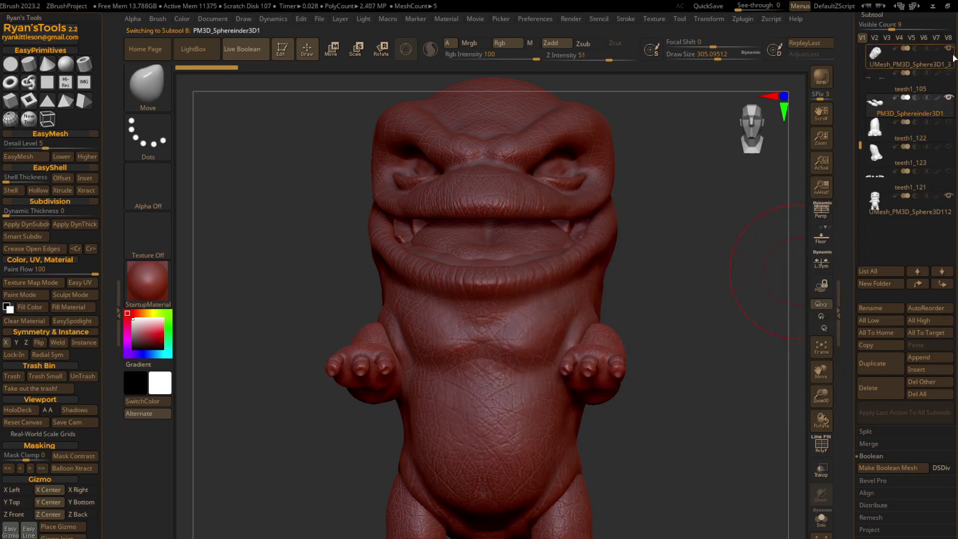
pyautogui.click(948, 99)
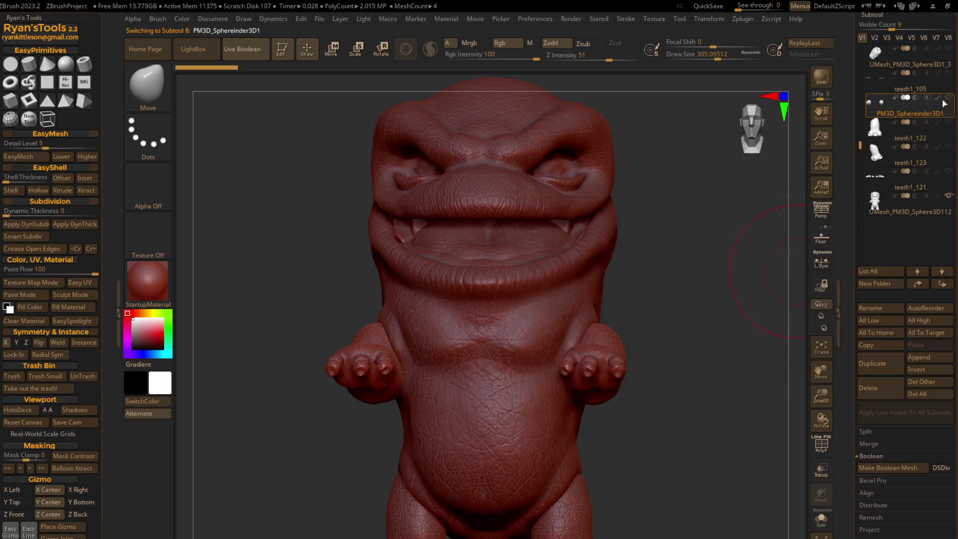
# Move teeth1 to the bottom of the subtool list, then select PM3D_Sphere3D1_4.
pyautogui.moveTo(861, 146); pyautogui.dragTo(873, 95)
pyautogui.click(880, 87)
pyautogui.click(942, 284)
pyautogui.click(942, 283)
pyautogui.click(942, 284)
pyautogui.moveTo(875, 78)
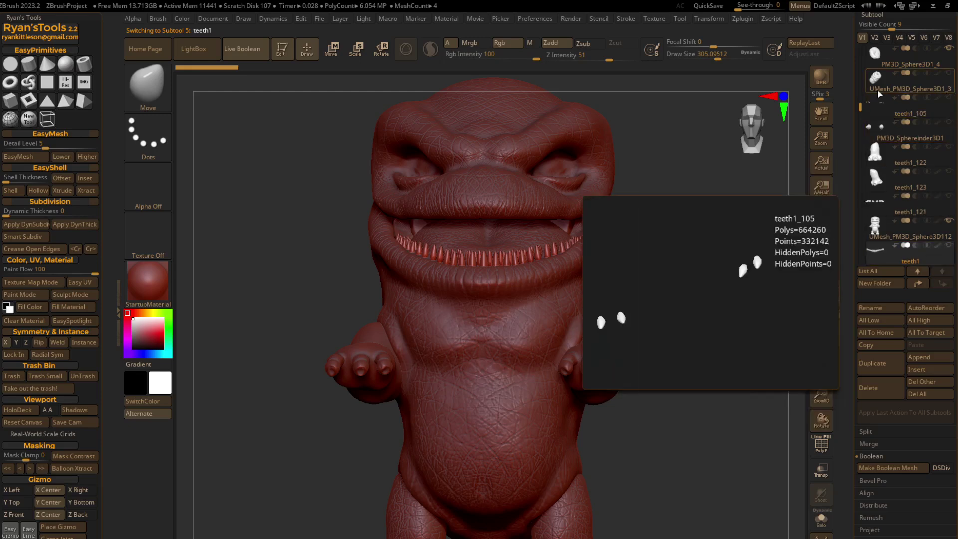
pyautogui.click(871, 61)
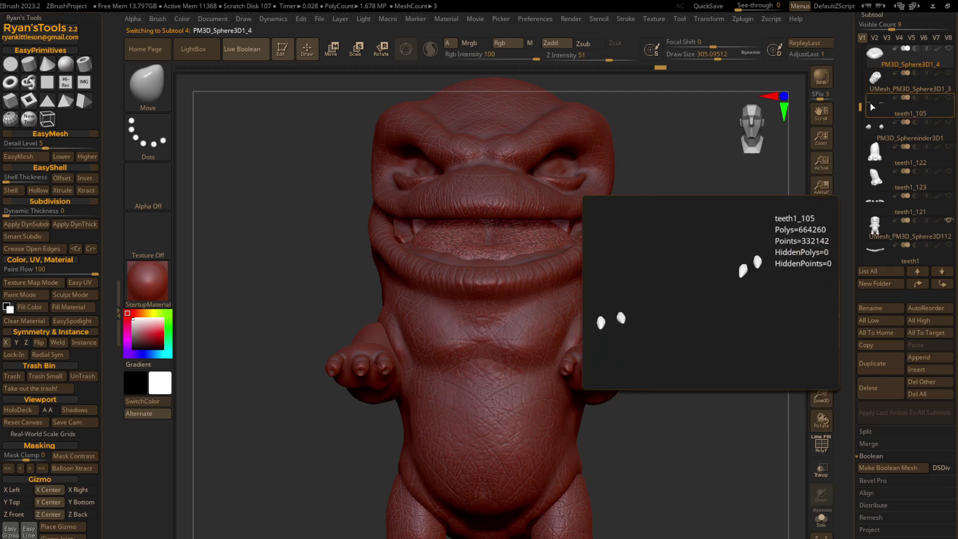
# Move the teeth1_105 claws and teeth1_121 down below the union mesh.
pyautogui.click(874, 112)
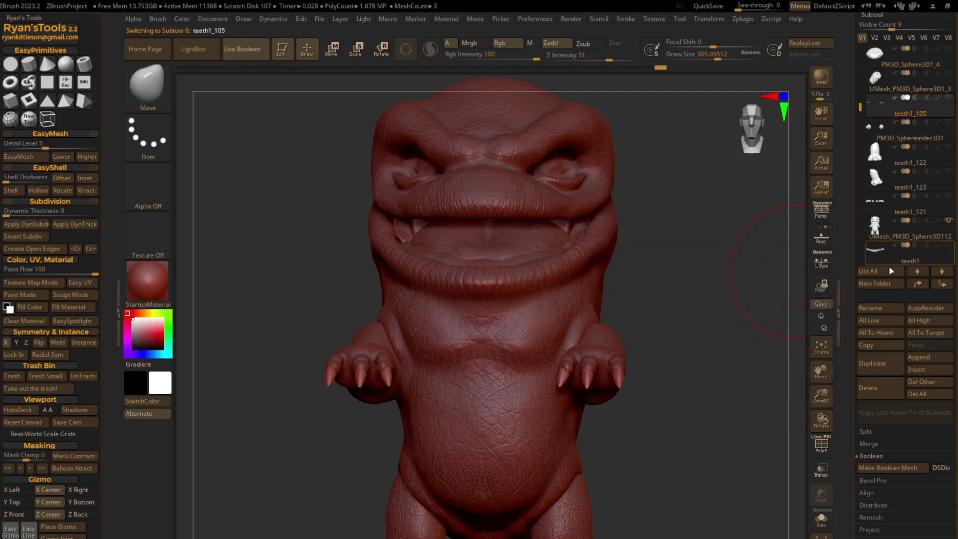
pyautogui.click(942, 283)
pyautogui.click(942, 284)
pyautogui.click(942, 284)
pyautogui.click(942, 284)
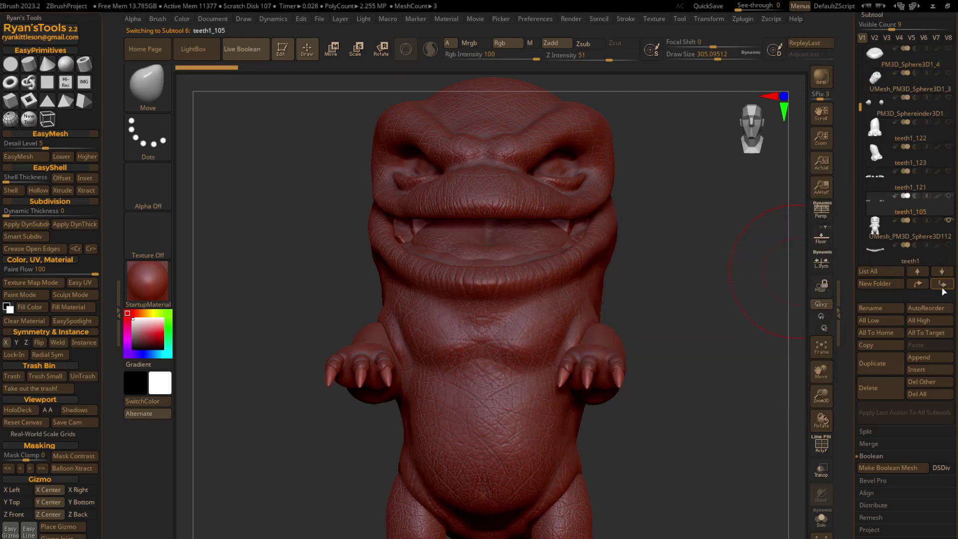
pyautogui.click(942, 284)
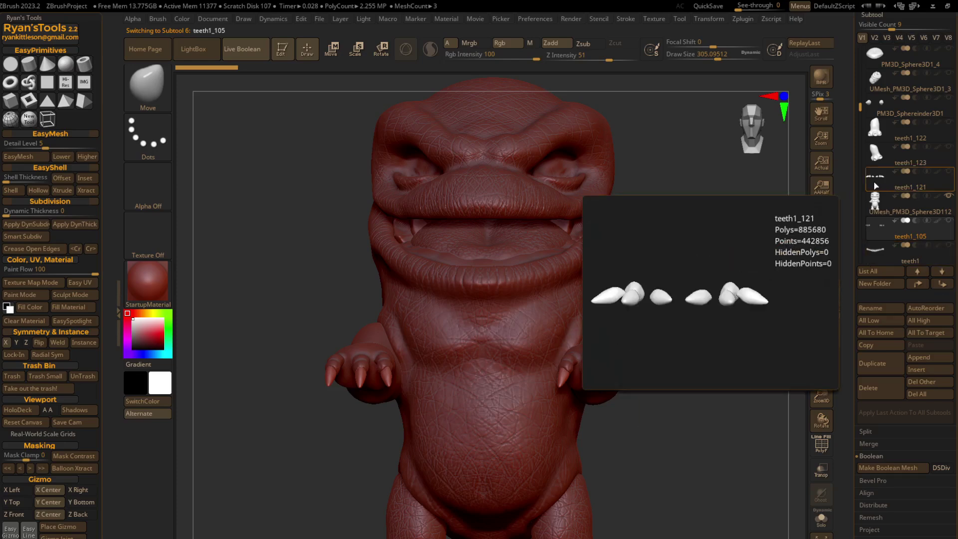
pyautogui.click(898, 182)
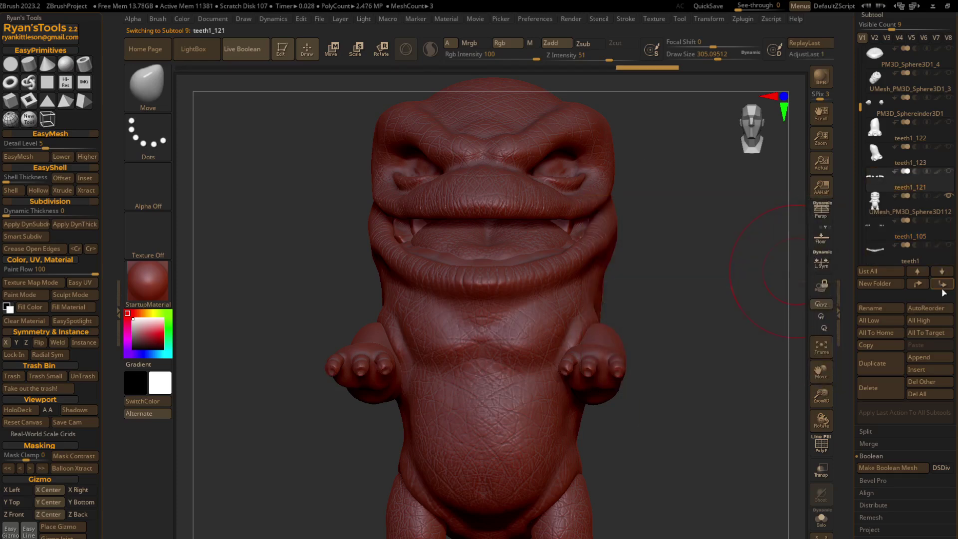
pyautogui.click(942, 284)
pyautogui.moveTo(873, 103)
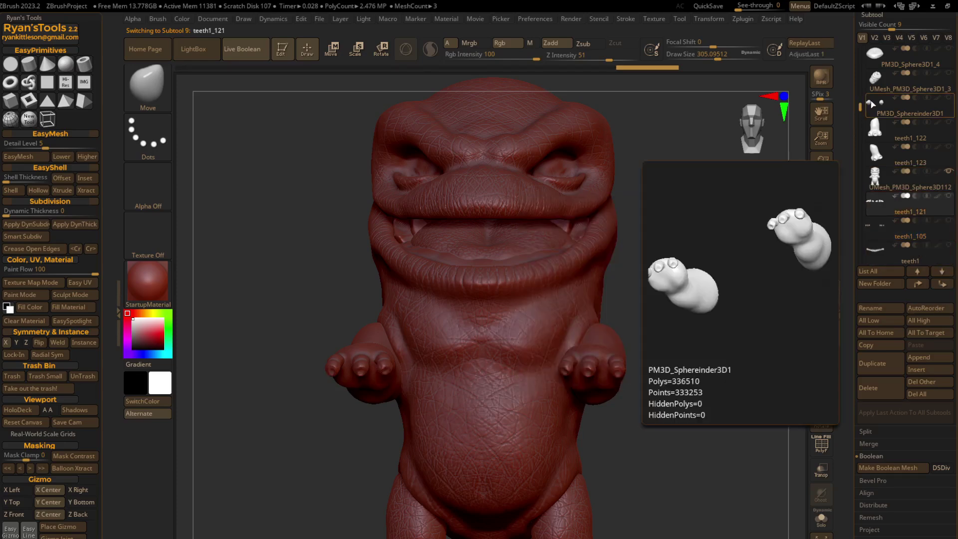
# Move eye subtool PM3D_Sphere3D6 to the list bottom and select the union mesh.
pyautogui.moveTo(863, 107); pyautogui.dragTo(860, 50)
pyautogui.moveTo(875, 53)
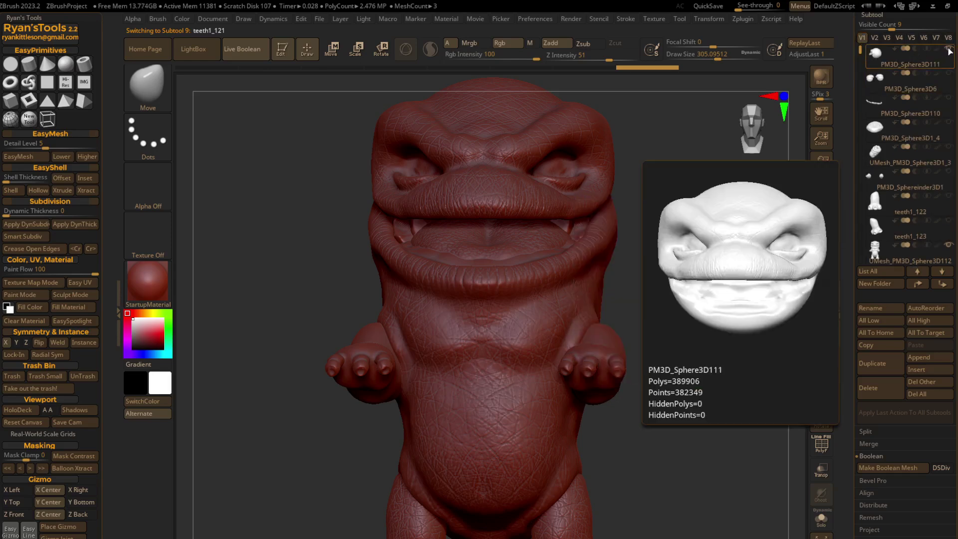
pyautogui.click(876, 83)
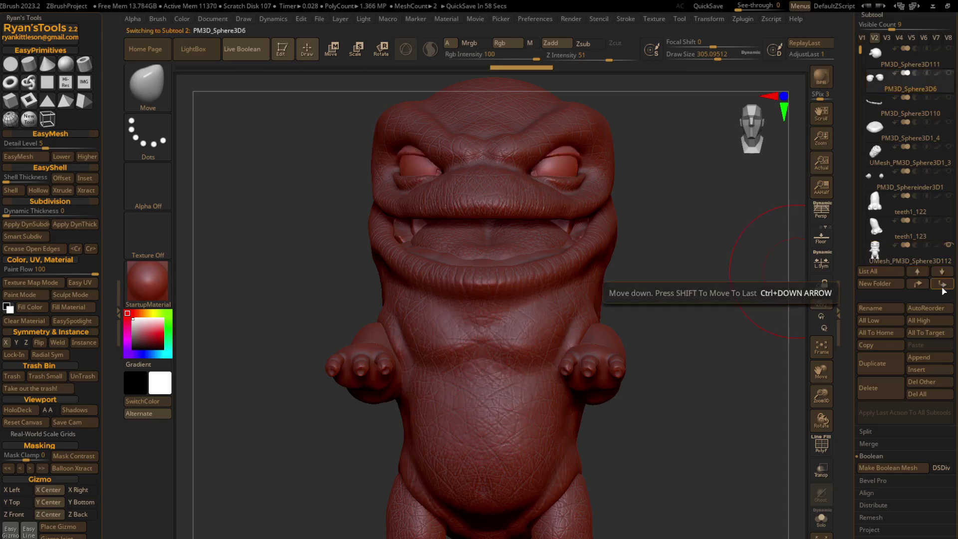
pyautogui.click(942, 284)
pyautogui.click(942, 283)
pyautogui.click(942, 284)
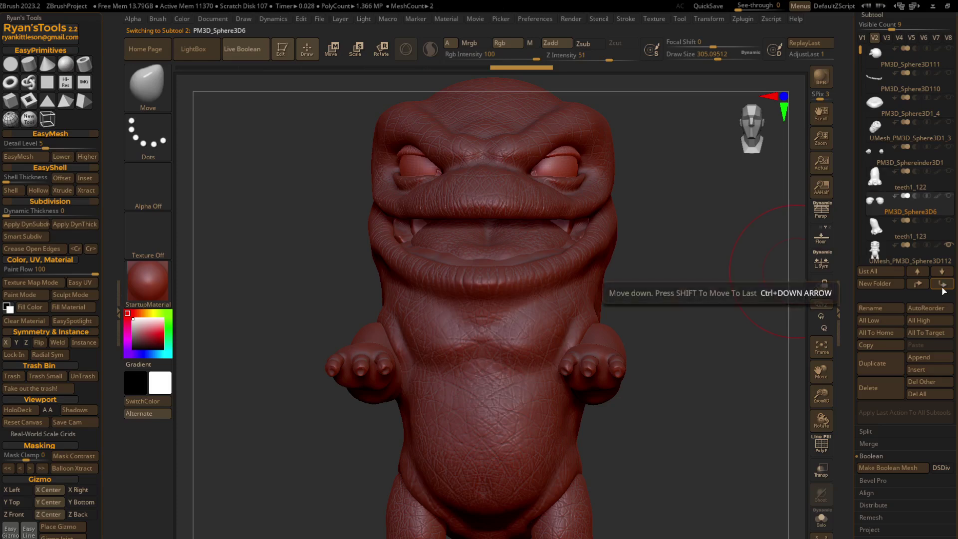
pyautogui.click(942, 284)
pyautogui.moveTo(633, 246)
pyautogui.mouseDown()
pyautogui.moveTo(651, 248)
pyautogui.moveTo(638, 256)
pyautogui.mouseUp()
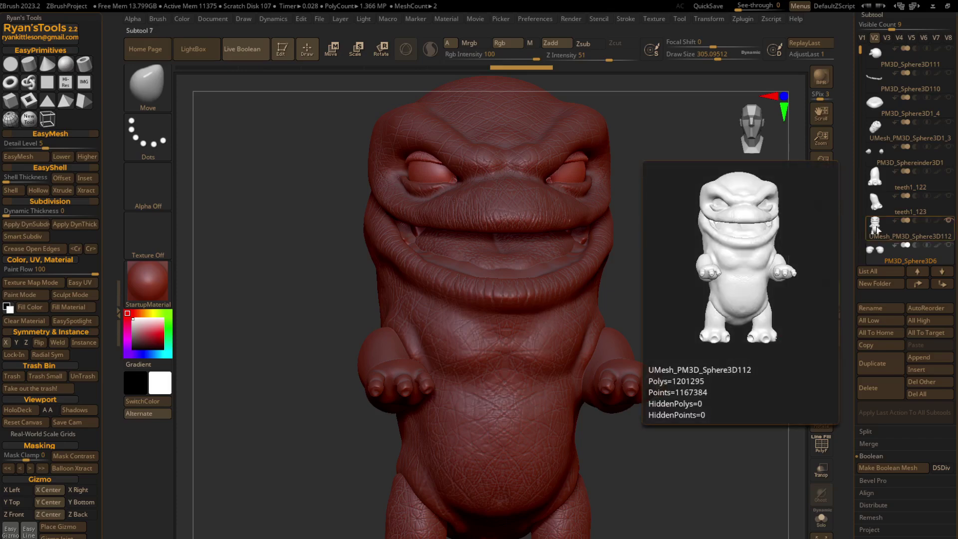
pyautogui.click(876, 228)
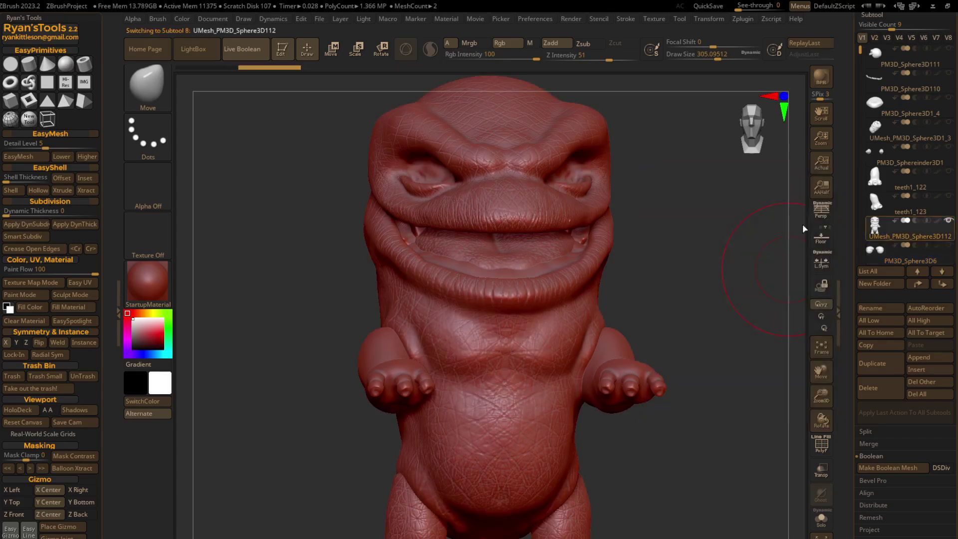
# Reduce the Draw Size and smooth the skin texture on the side of the head.
pyautogui.moveTo(644, 229)
pyautogui.mouseDown()
pyautogui.moveTo(605, 226)
pyautogui.moveTo(577, 267)
pyautogui.mouseUp()
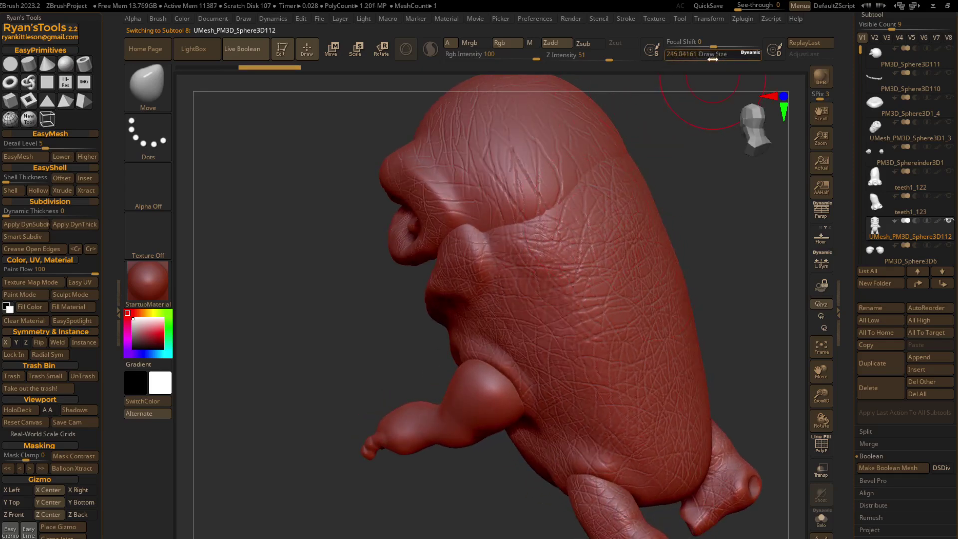
pyautogui.press('shift')
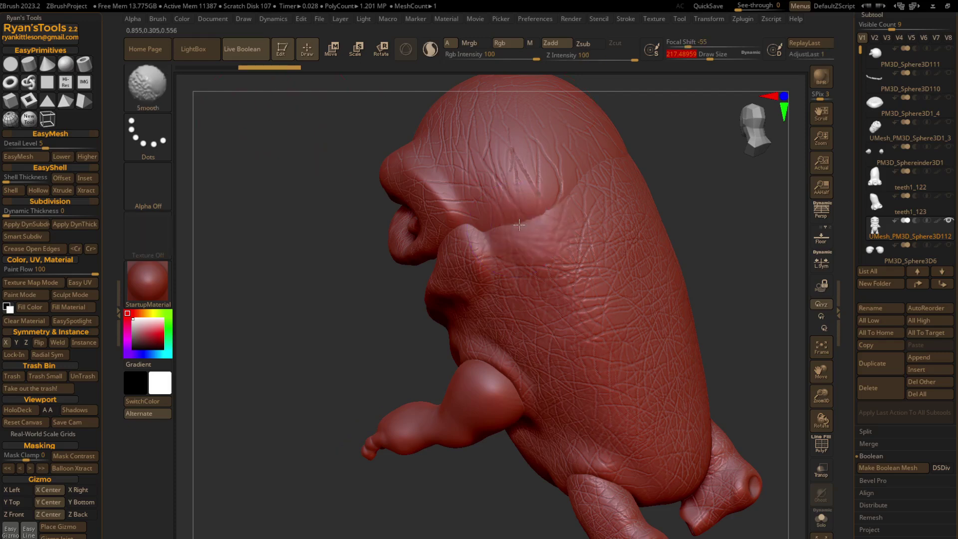
pyautogui.moveTo(705, 58); pyautogui.dragTo(695, 59)
pyautogui.press('shift')
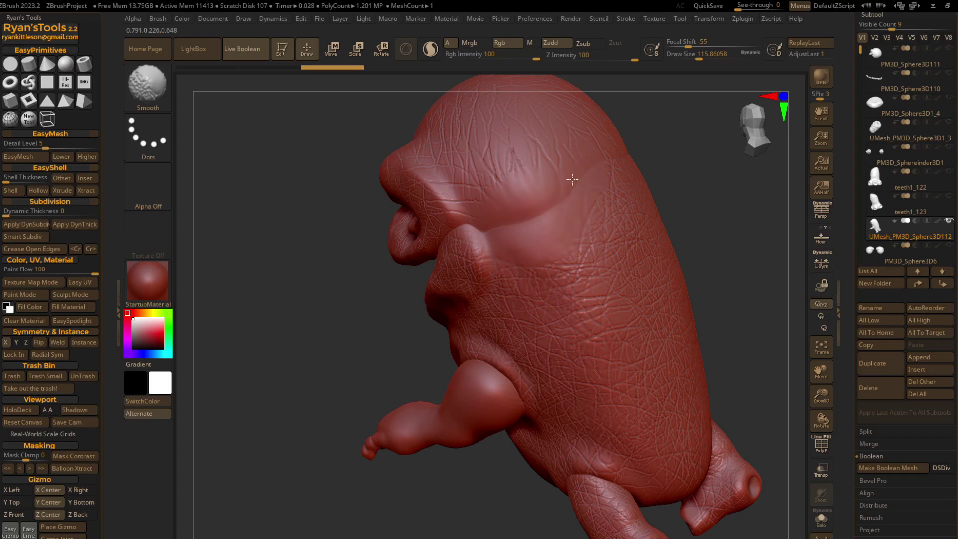
pyautogui.moveTo(575, 191)
pyautogui.mouseDown(button='right')
pyautogui.moveTo(656, 195)
pyautogui.moveTo(583, 236)
pyautogui.moveTo(598, 240)
pyautogui.moveTo(576, 254)
pyautogui.moveTo(584, 264)
pyautogui.moveTo(619, 249)
pyautogui.moveTo(622, 258)
pyautogui.moveTo(469, 167)
pyautogui.mouseUp(button='right')
pyautogui.keyDown('shift'); pyautogui.moveTo(449, 182); pyautogui.dragTo(468, 166); pyautogui.keyUp('shift')
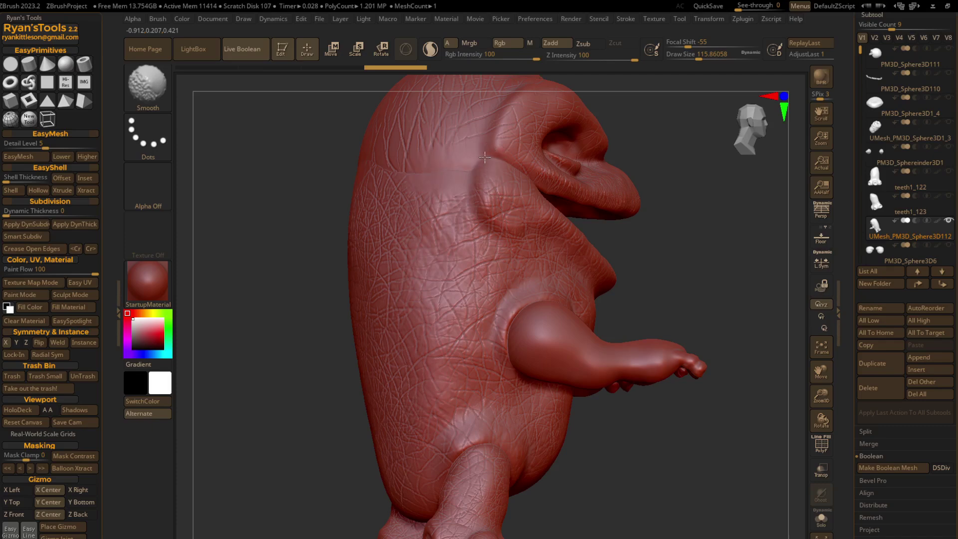
# Smooth the skin texture across the top of the head.
pyautogui.moveTo(426, 167); pyautogui.dragTo(346, 169, button='right')
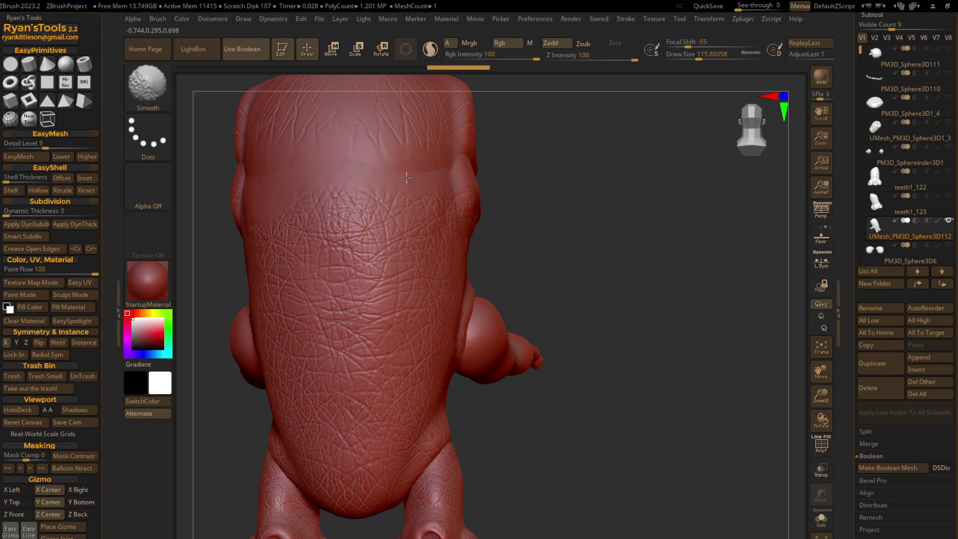
pyautogui.keyDown('shift'); pyautogui.moveTo(407, 177); pyautogui.dragTo(487, 132); pyautogui.keyUp('shift')
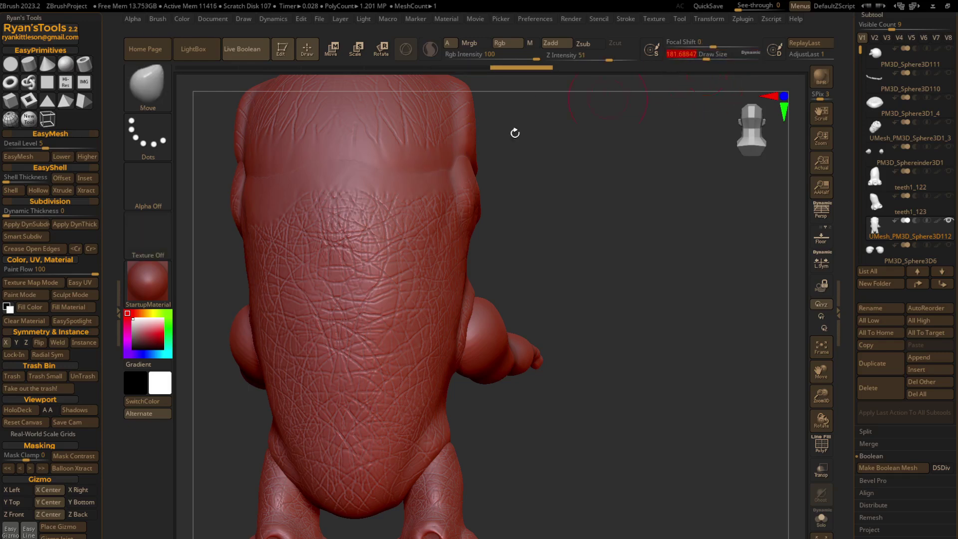
pyautogui.press('shift')
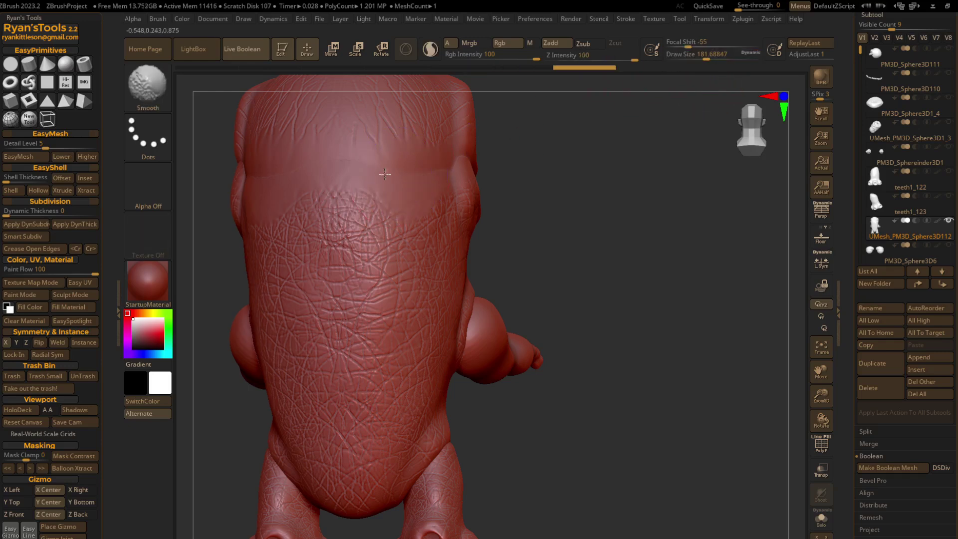
pyautogui.keyDown('shift'); pyautogui.moveTo(416, 171); pyautogui.dragTo(387, 169); pyautogui.keyUp('shift')
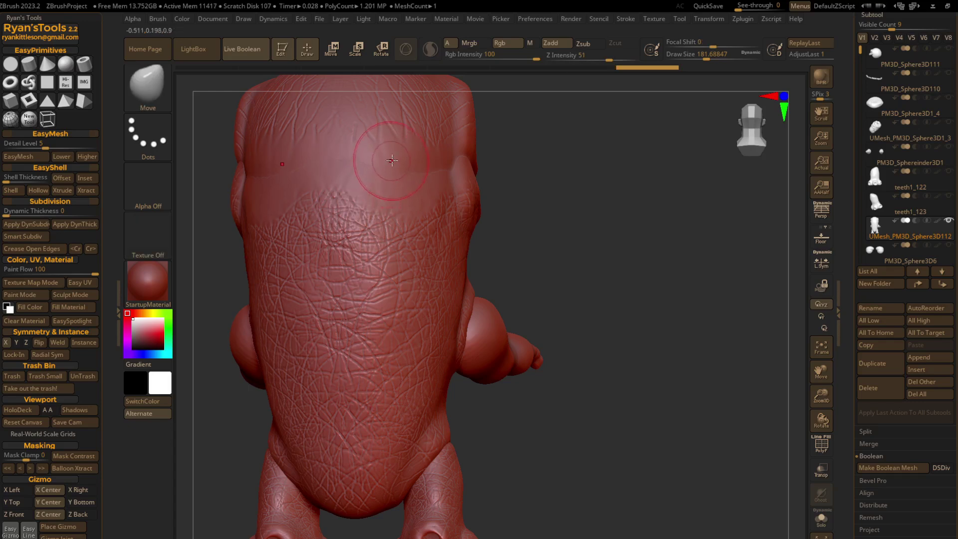
pyautogui.press('shift')
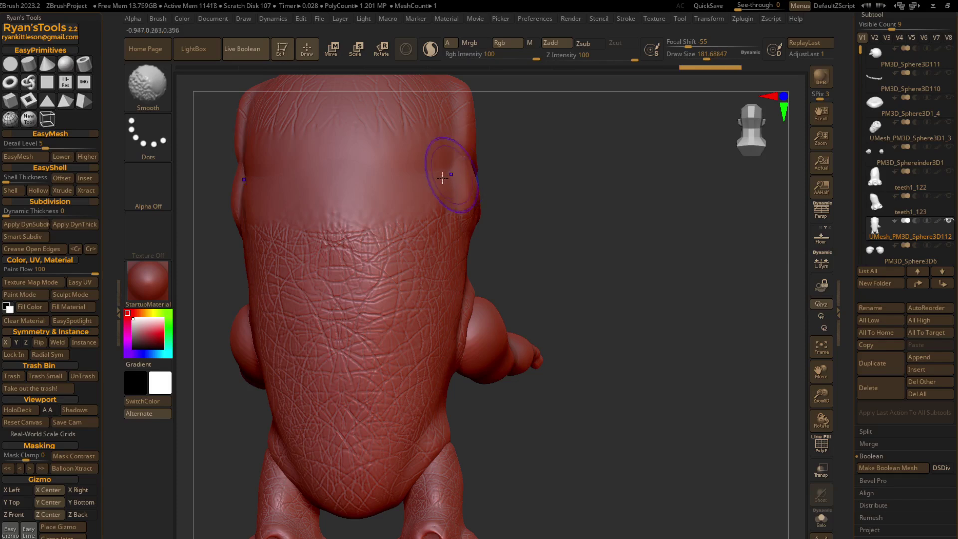
# Check both side profiles of the smoothed head and bring up the brush library.
pyautogui.moveTo(454, 167); pyautogui.dragTo(483, 178)
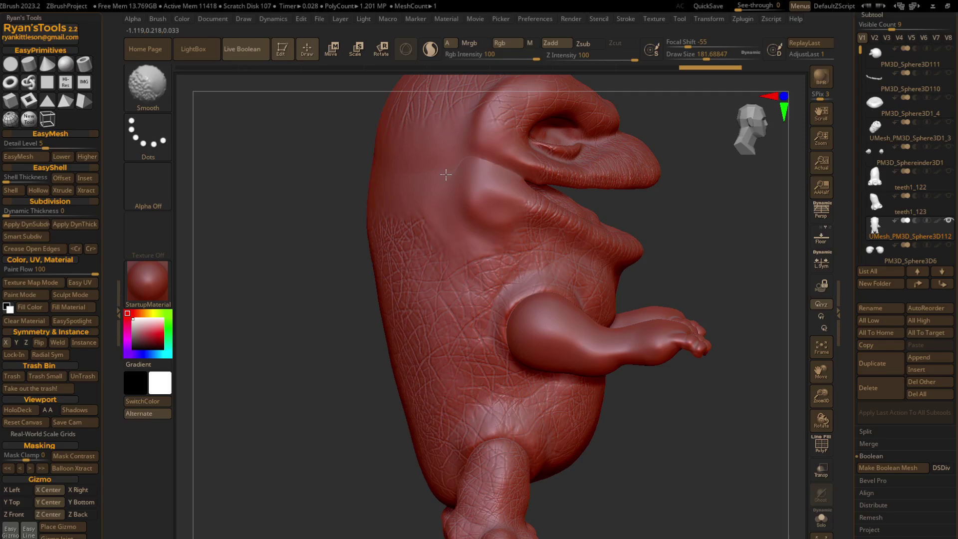
pyautogui.moveTo(446, 175); pyautogui.dragTo(375, 203, button='right')
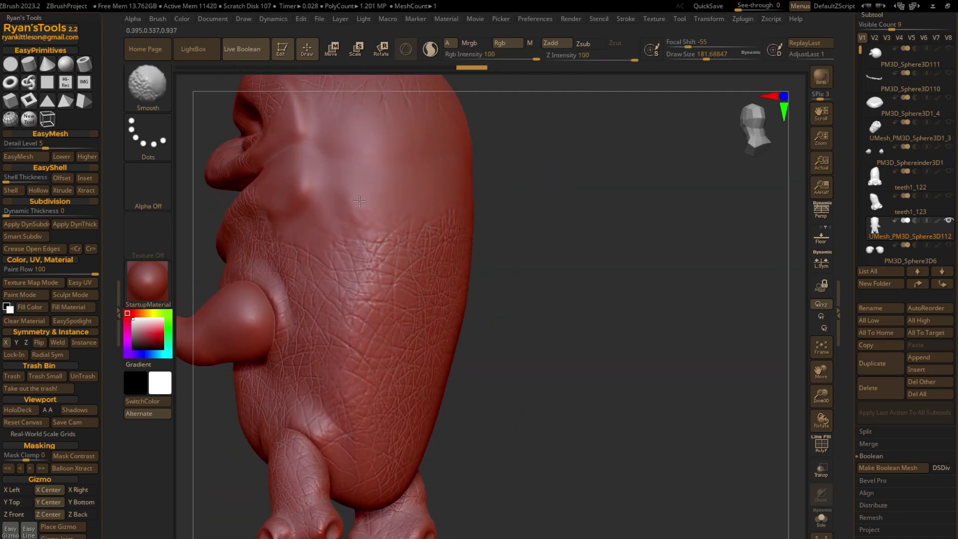
pyautogui.moveTo(352, 188); pyautogui.dragTo(539, 220, button='right')
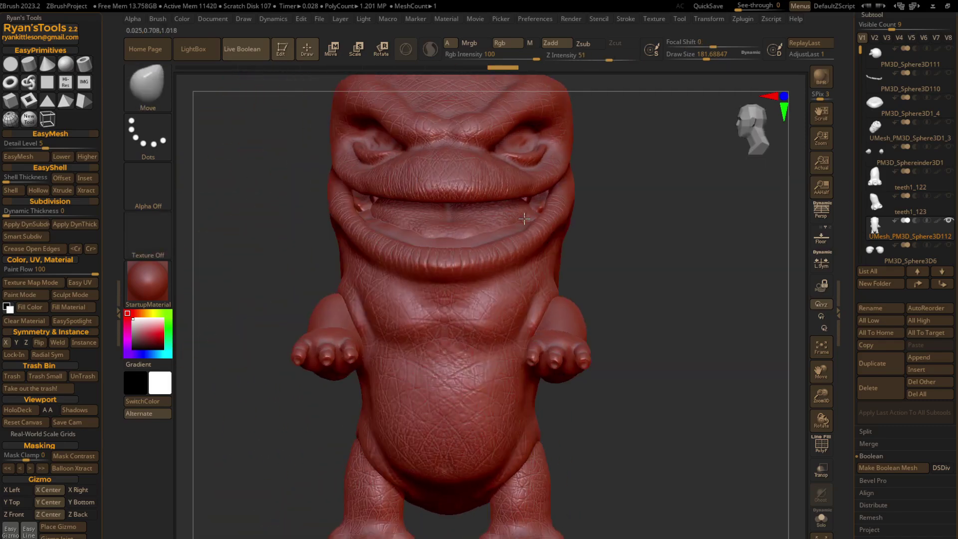
pyautogui.moveTo(539, 220)
pyautogui.mouseDown(button='right')
pyautogui.moveTo(596, 227)
pyautogui.moveTo(551, 239)
pyautogui.mouseUp(button='right')
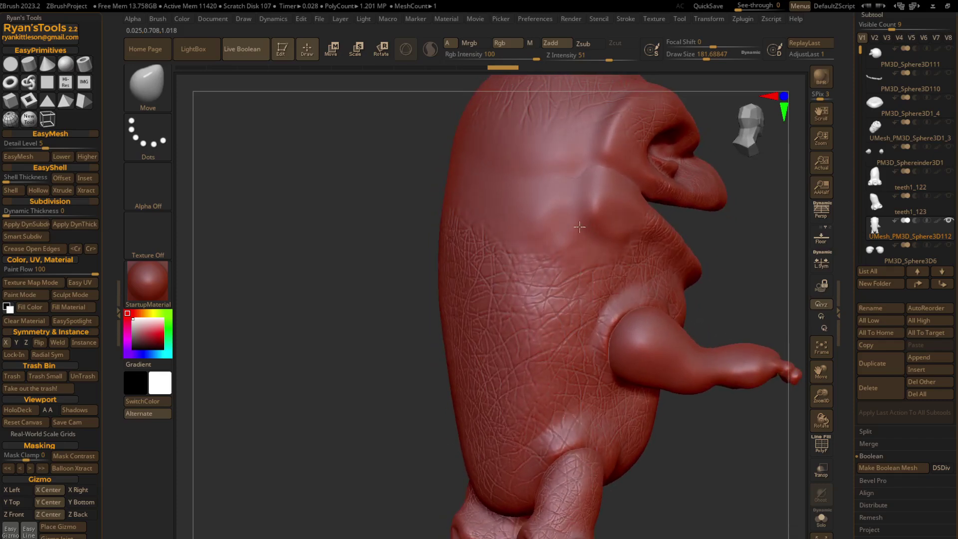
pyautogui.press('shift')
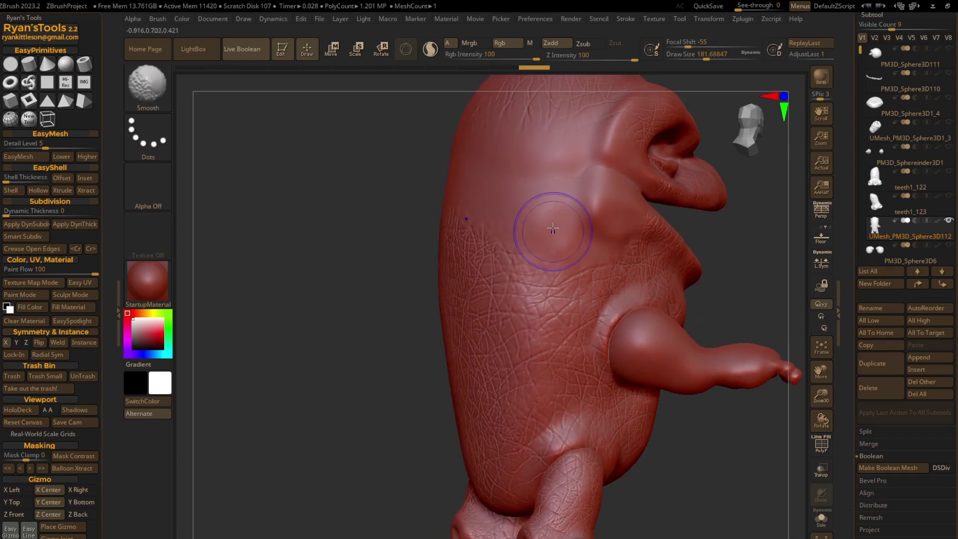
pyautogui.moveTo(545, 220); pyautogui.dragTo(379, 210, button='right')
pyautogui.click(147, 90)
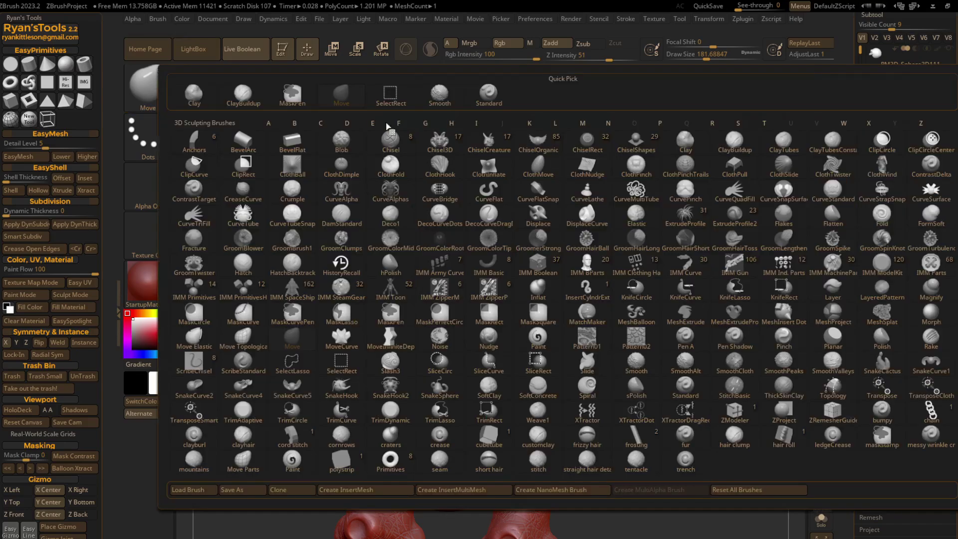
# Set up the Standard brush with DragRect stroke, Alpha 56 and lower Z Intensity.
pyautogui.click(488, 104)
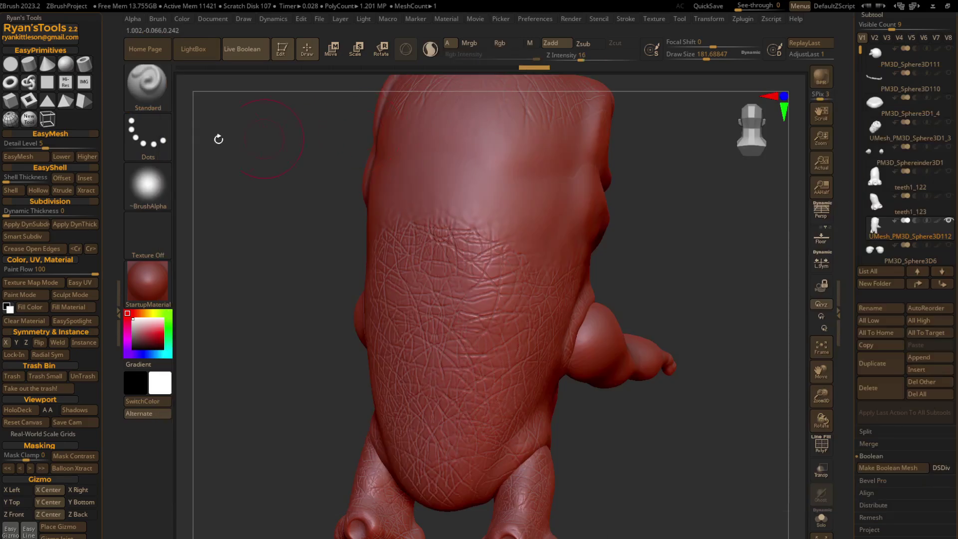
pyautogui.click(142, 147)
pyautogui.click(259, 152)
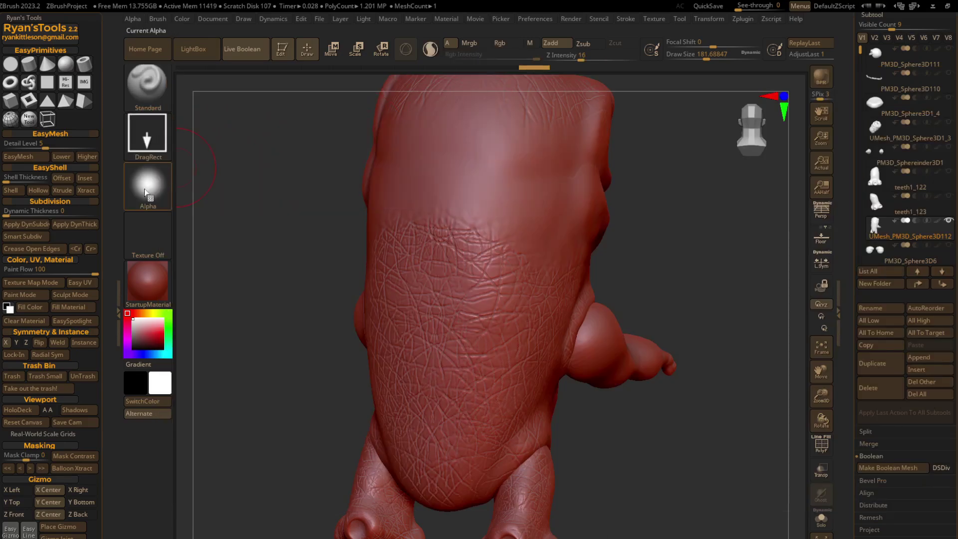
pyautogui.click(145, 186)
pyautogui.click(603, 339)
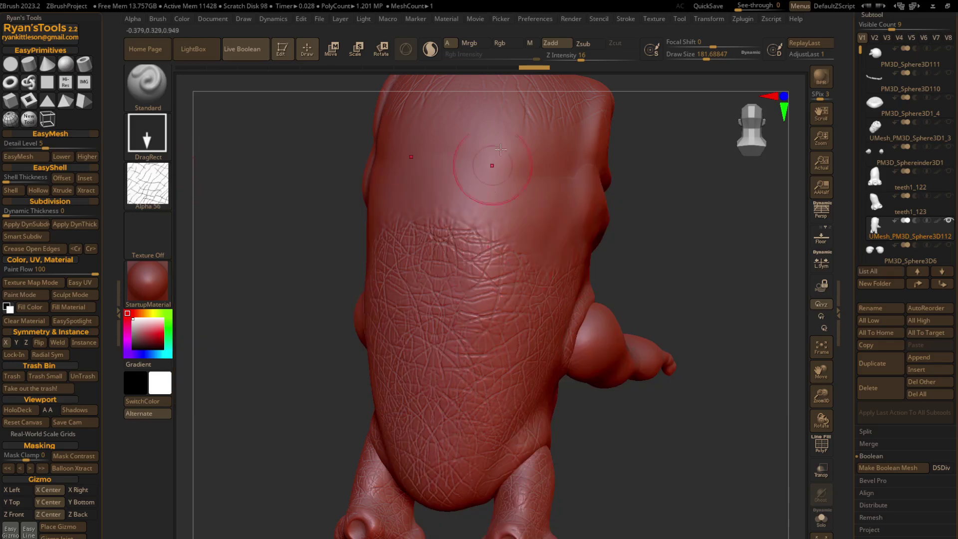
pyautogui.click(581, 60)
# Stamp cracked-skin patterns across the top of the head, redoing one poor stamp.
pyautogui.moveTo(496, 144); pyautogui.dragTo(524, 180)
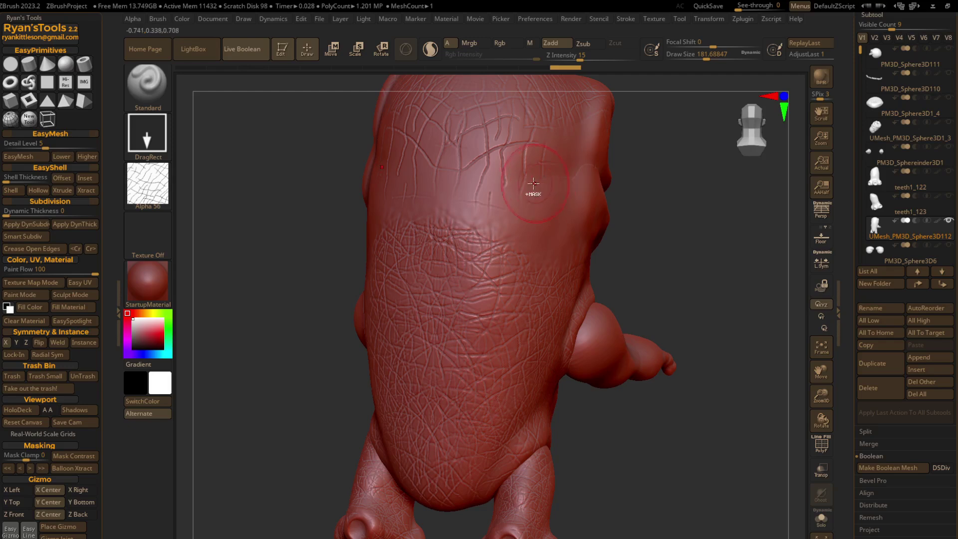
pyautogui.press('ctrl')
pyautogui.hotkey('ctrl', 'z')
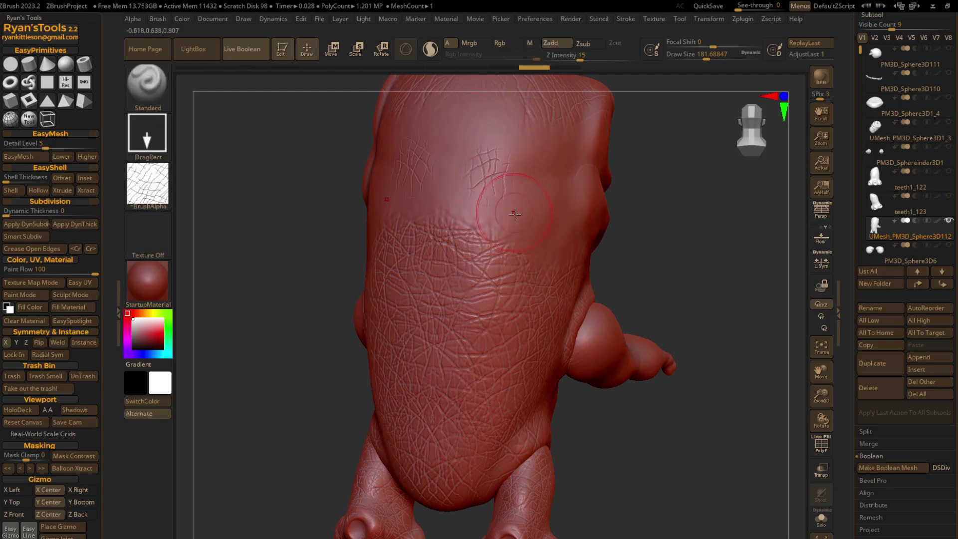
pyautogui.moveTo(472, 197); pyautogui.dragTo(431, 197)
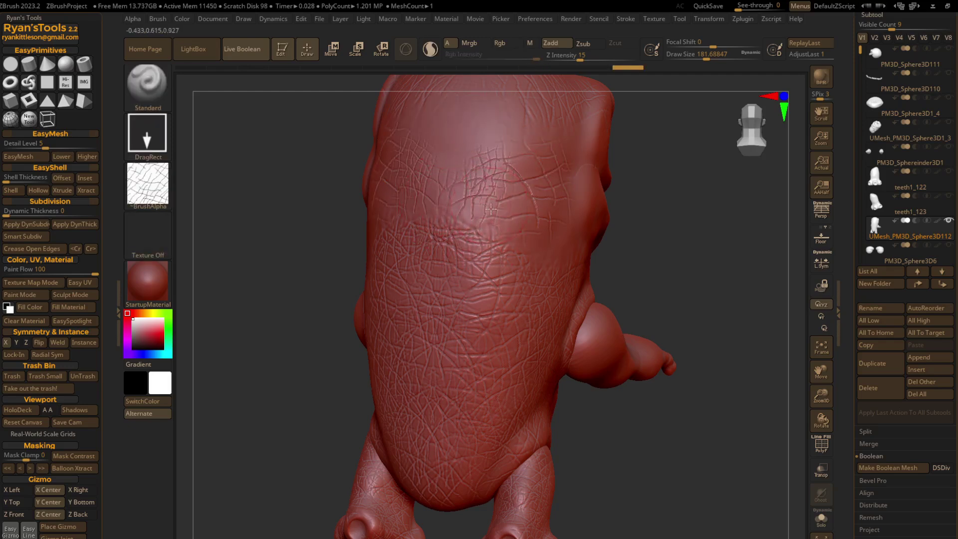
pyautogui.moveTo(466, 225); pyautogui.dragTo(419, 221)
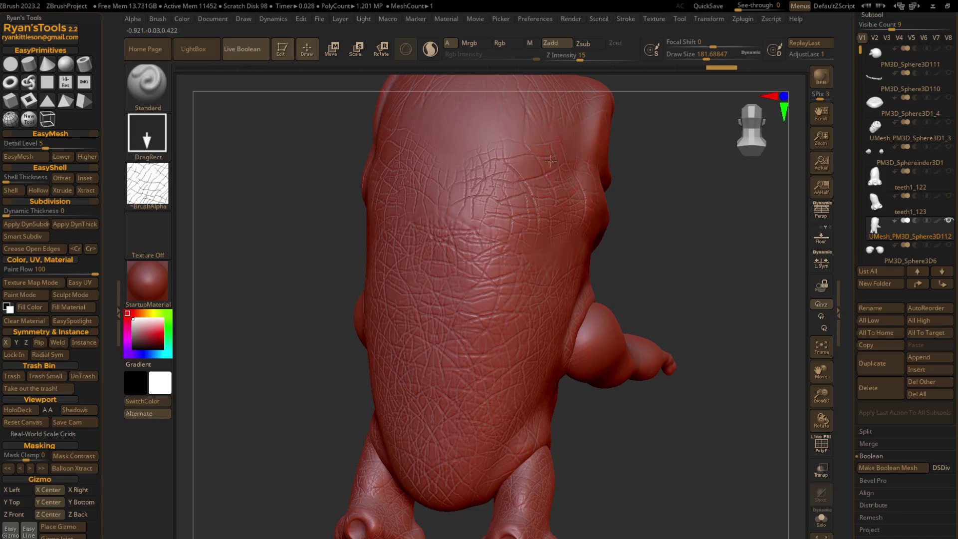
pyautogui.moveTo(501, 142); pyautogui.dragTo(458, 181)
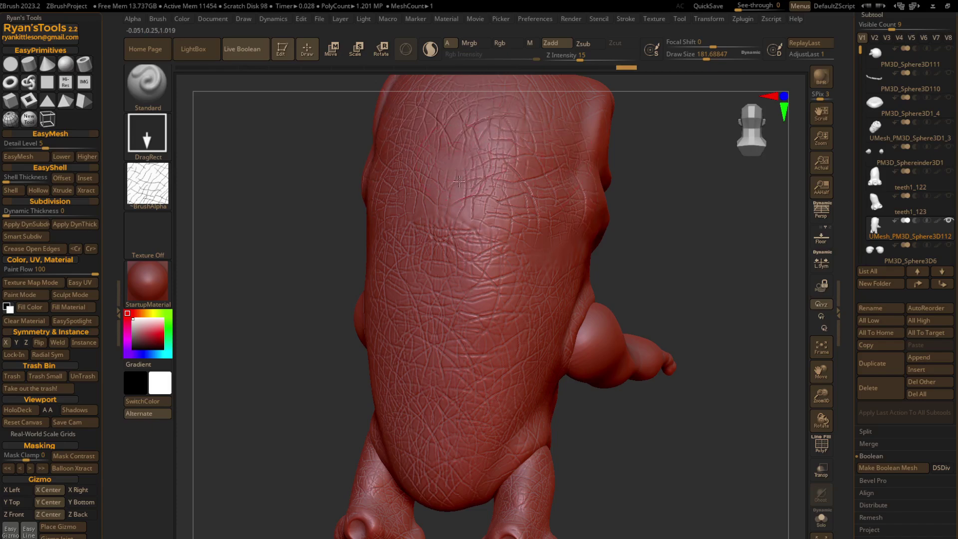
# Stamp crack texture onto the side of the body from a side profile.
pyautogui.moveTo(459, 181); pyautogui.dragTo(616, 235, button='right')
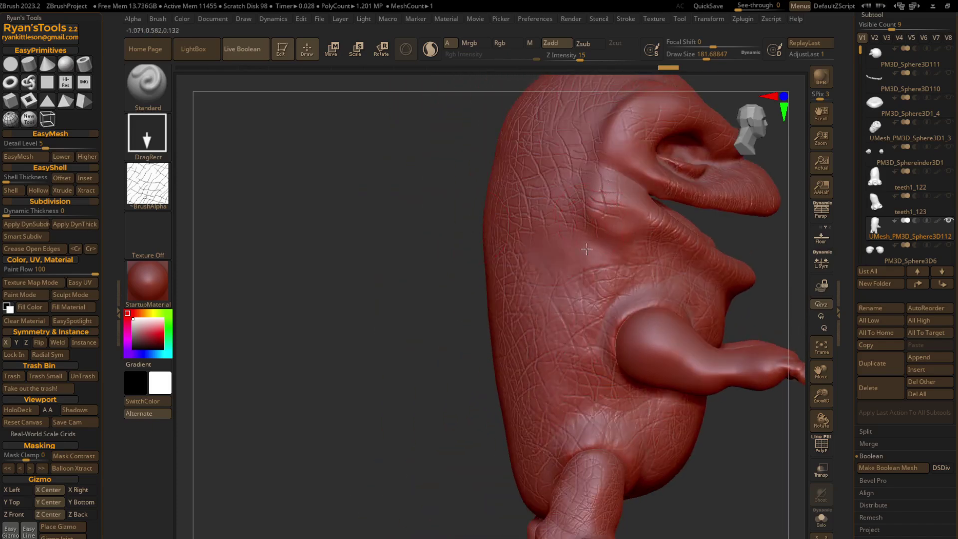
pyautogui.moveTo(607, 261); pyautogui.dragTo(590, 284)
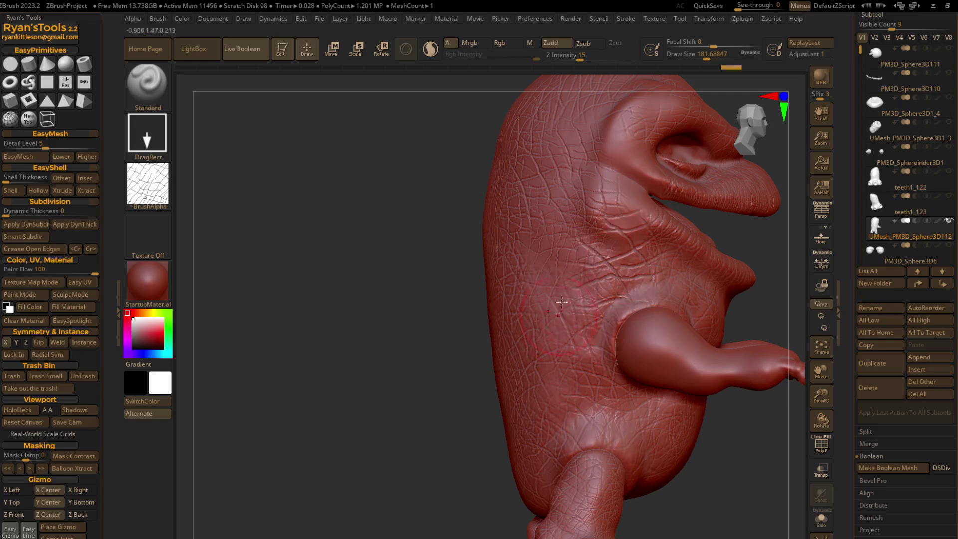
pyautogui.press('ctrl')
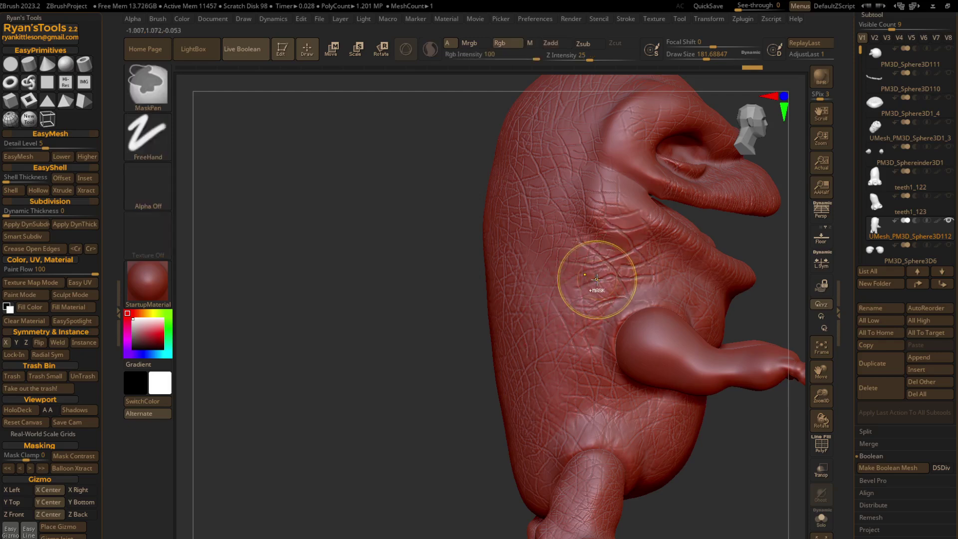
# Lower Z Intensity to 15 and try a stroke on the arm bulge, then undo it.
pyautogui.moveTo(588, 59); pyautogui.dragTo(578, 60)
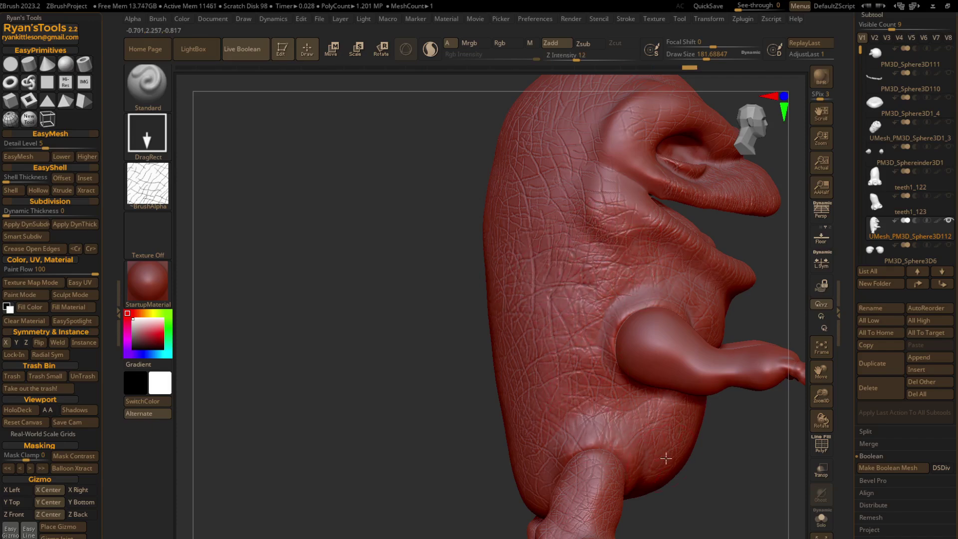
pyautogui.moveTo(665, 456); pyautogui.dragTo(648, 334, button='right')
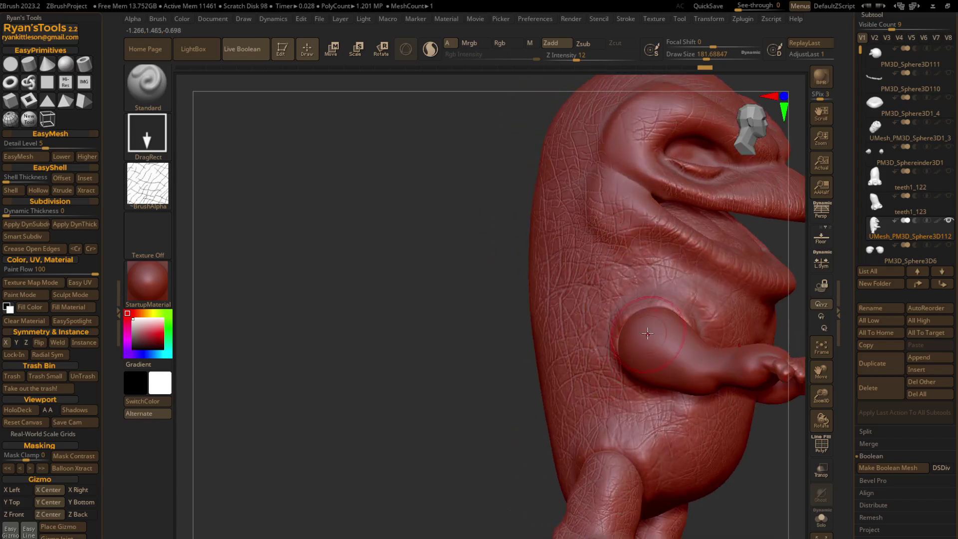
pyautogui.moveTo(663, 373); pyautogui.dragTo(709, 372)
pyautogui.hotkey('ctrl', 'z')
pyautogui.hotkey('ctrl', 'z')
pyautogui.hotkey('ctrl', 'z')
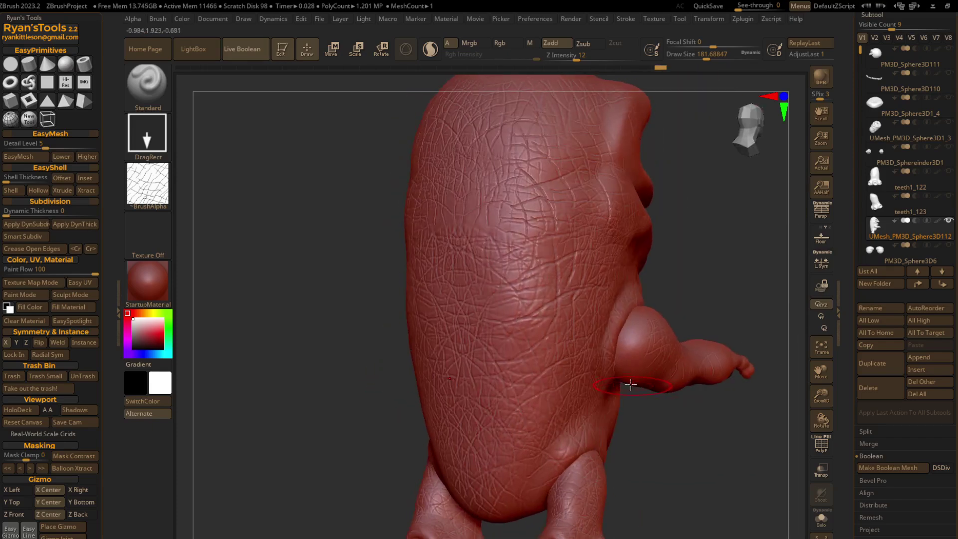
pyautogui.press('ctrl')
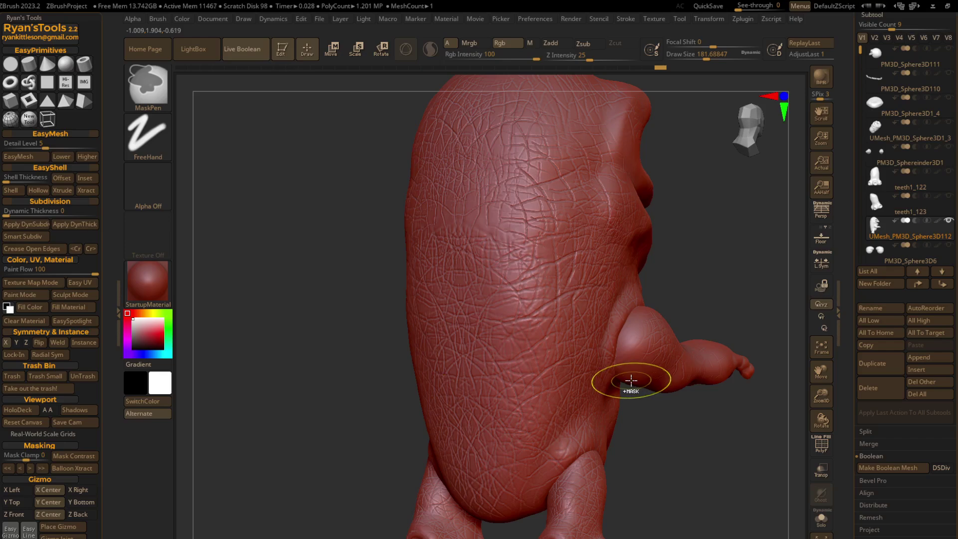
pyautogui.hotkey('ctrl', 'z')
# Undo four more skin-texture stamps to smooth the upper back.
pyautogui.hotkey('ctrl', 'z')
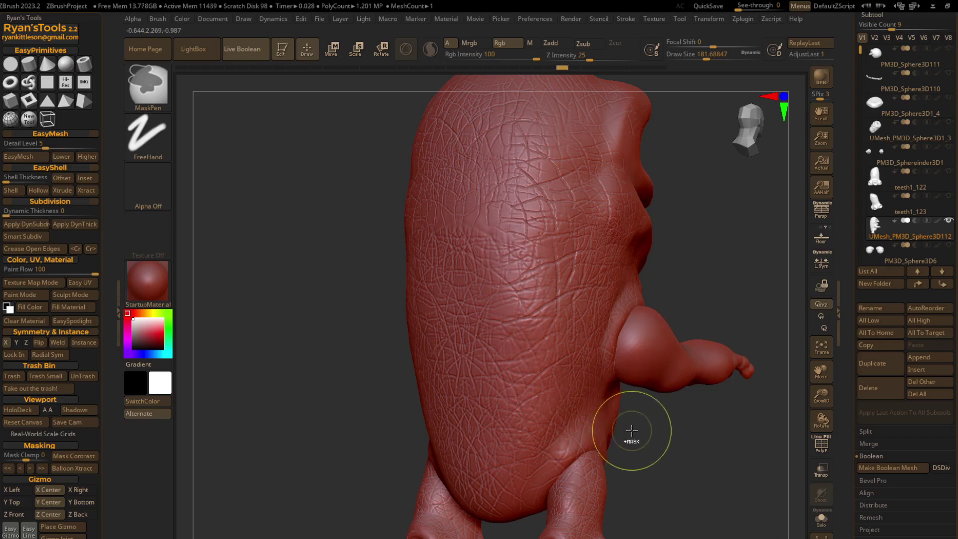
pyautogui.hotkey('ctrl', 'z')
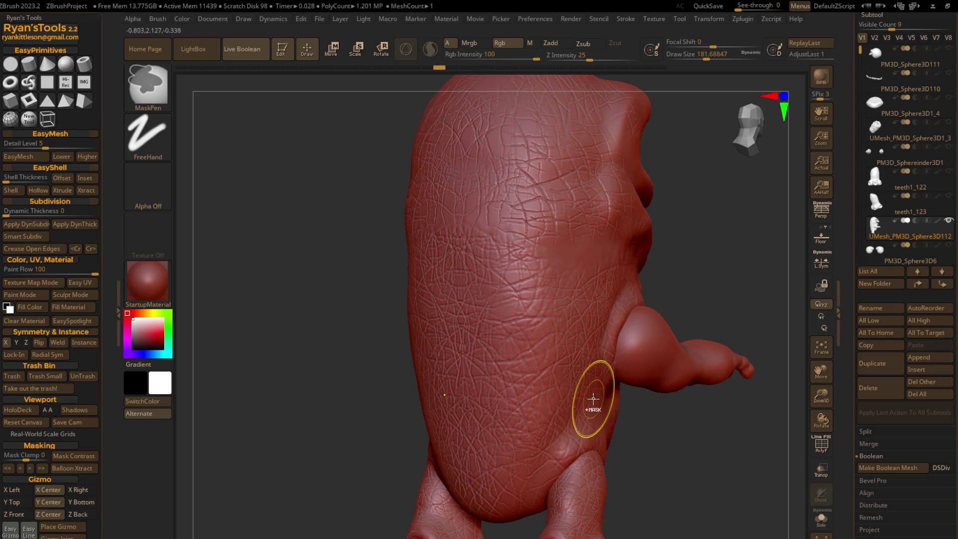
pyautogui.hotkey('ctrl', 'z')
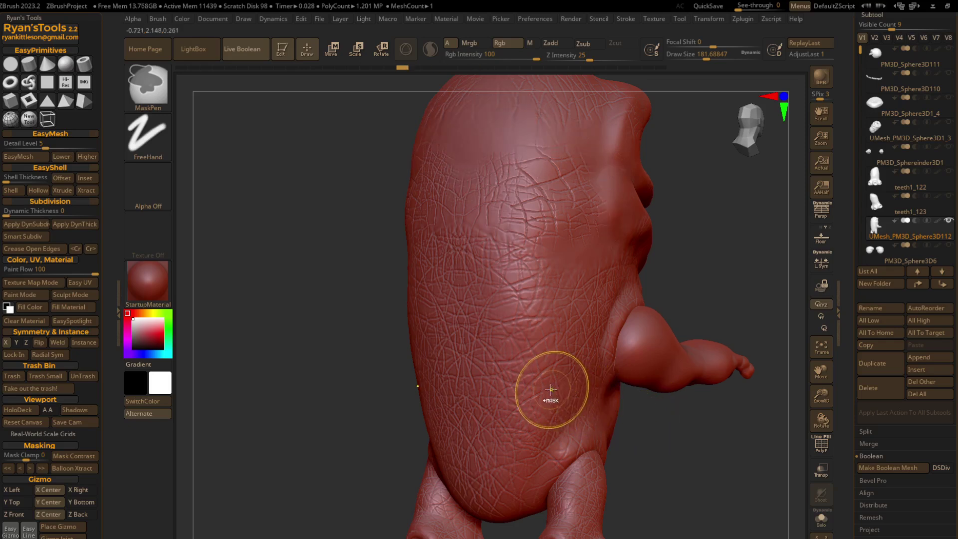
pyautogui.hotkey('ctrl', 'z')
pyautogui.hotkey('ctrl', 'z')
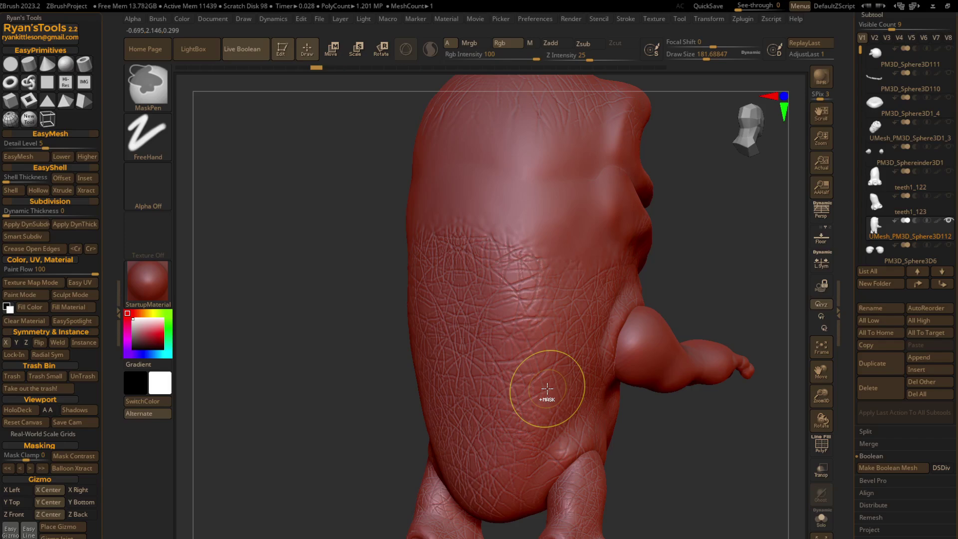
pyautogui.hotkey('ctrl', 'z')
# Apply DynaMesh at Resolution 600 from Tool > Geometry, then stamp crack detail on the upper back.
pyautogui.scroll(-3, 888, 491)
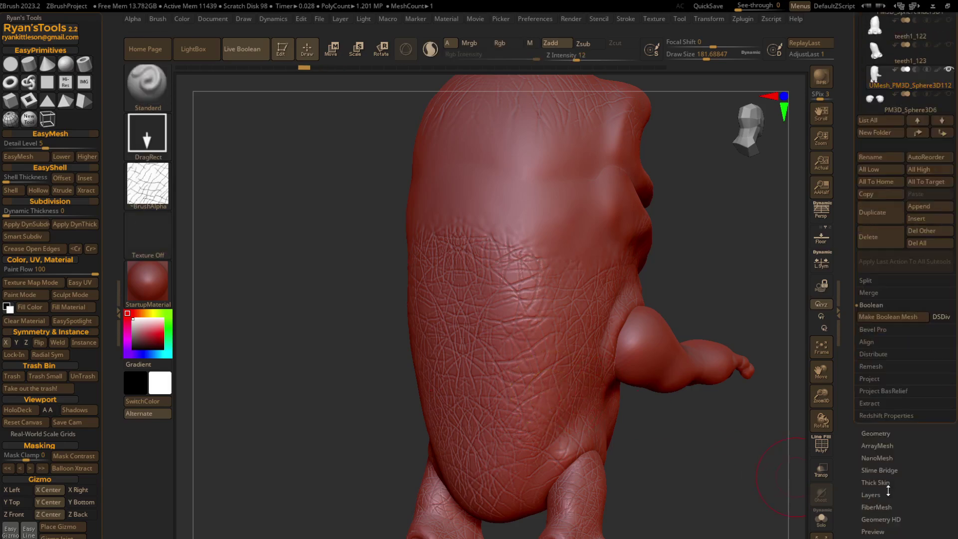
pyautogui.click(880, 434)
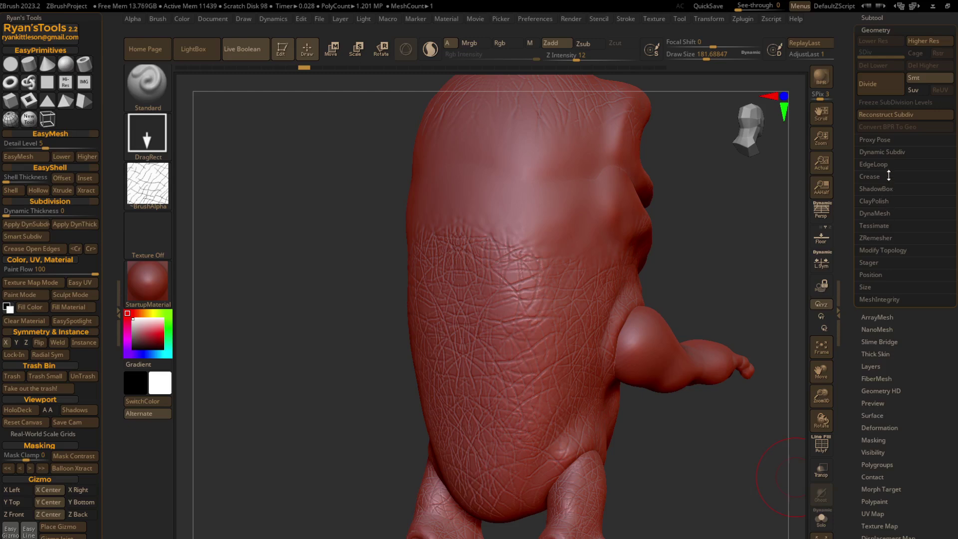
pyautogui.click(881, 213)
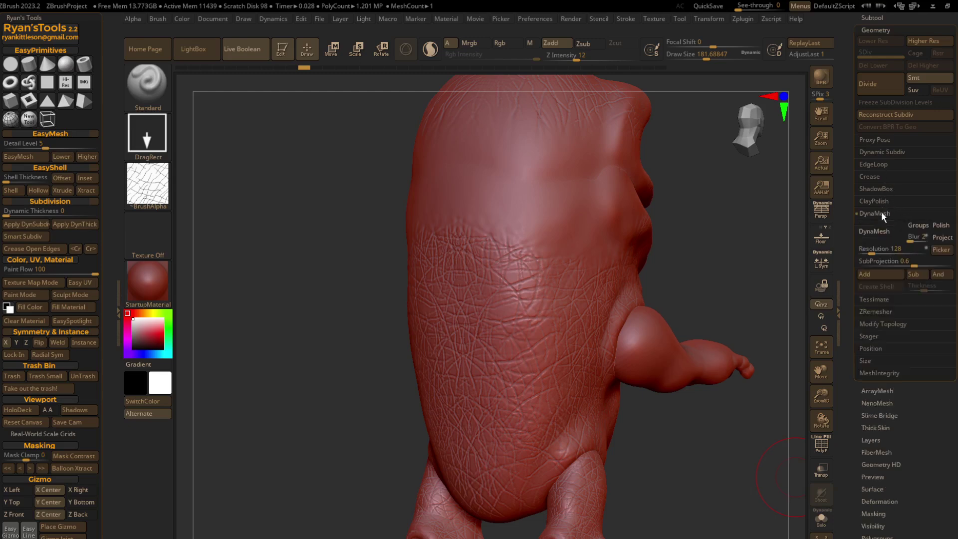
pyautogui.click(923, 250)
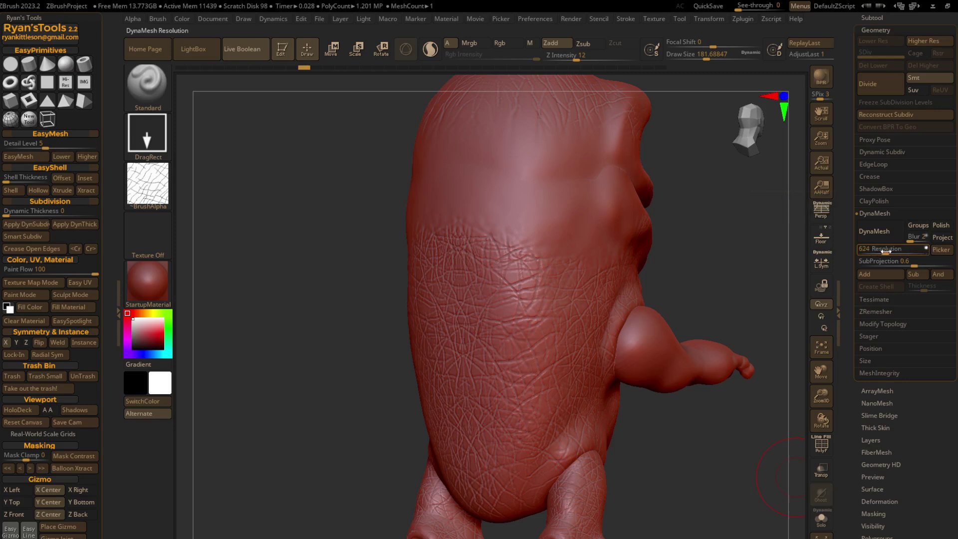
pyautogui.click(870, 236)
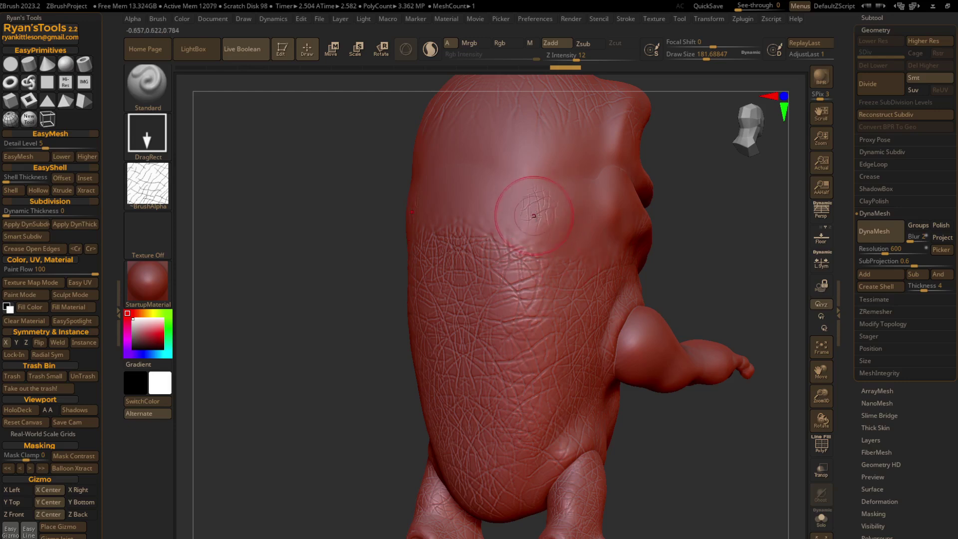
pyautogui.moveTo(533, 209)
pyautogui.mouseDown()
pyautogui.moveTo(520, 230)
pyautogui.moveTo(565, 269)
pyautogui.moveTo(582, 213)
pyautogui.moveTo(547, 150)
pyautogui.moveTo(524, 160)
pyautogui.mouseUp()
# Stamp cracked-skin texture onto the cheek, undoing and redoing poor stamps.
pyautogui.hotkey('ctrl', 'z')
pyautogui.hotkey('ctrl', 'z')
pyautogui.hotkey('ctrl', 'z')
pyautogui.moveTo(552, 270)
pyautogui.mouseDown(button='right')
pyautogui.moveTo(519, 250)
pyautogui.moveTo(544, 192)
pyautogui.mouseUp(button='right')
pyautogui.moveTo(607, 205)
pyautogui.mouseDown()
pyautogui.moveTo(609, 225)
pyautogui.moveTo(649, 219)
pyautogui.mouseUp()
pyautogui.moveTo(627, 297); pyautogui.dragTo(628, 294)
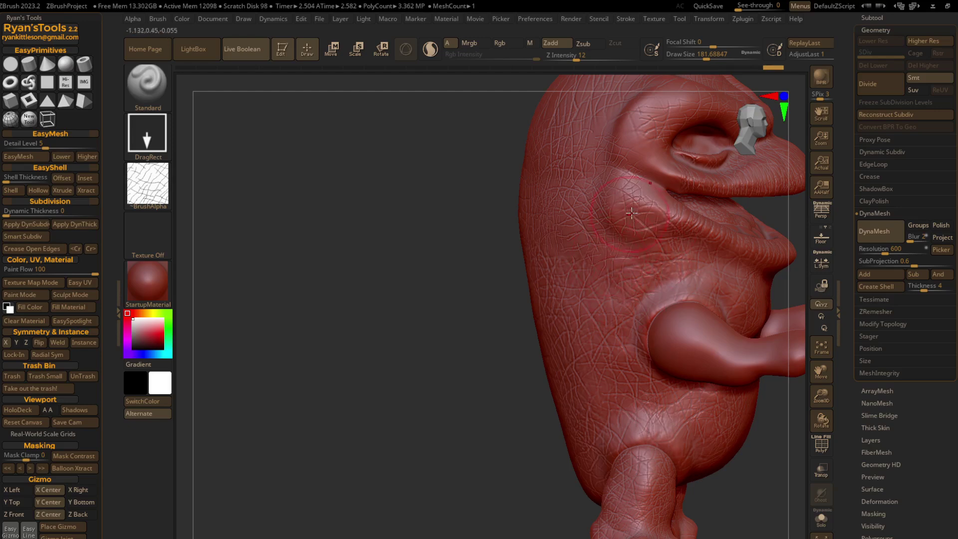
pyautogui.hotkey('ctrl', 'z')
pyautogui.moveTo(668, 185); pyautogui.dragTo(647, 186)
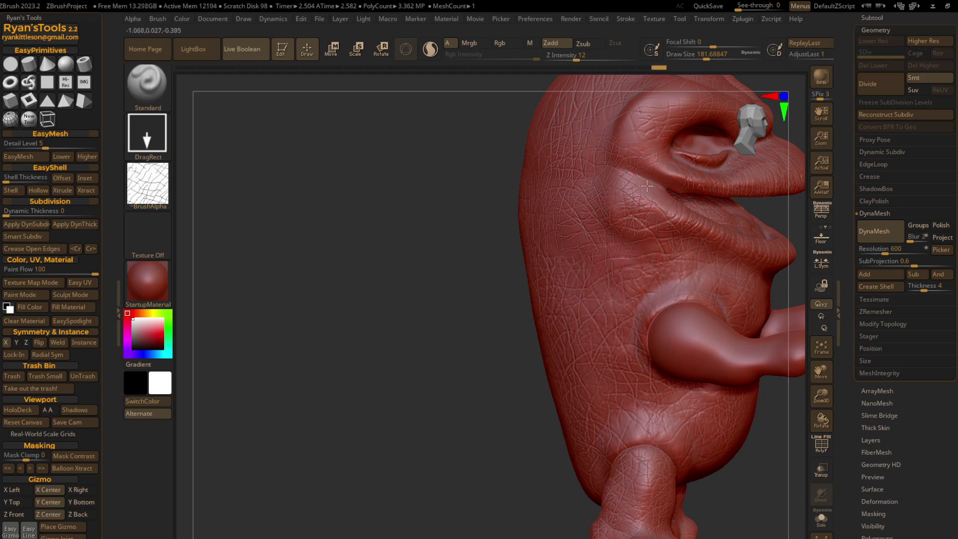
pyautogui.moveTo(634, 143)
pyautogui.mouseDown()
pyautogui.moveTo(626, 225)
pyautogui.moveTo(659, 254)
pyautogui.moveTo(698, 342)
pyautogui.moveTo(691, 314)
pyautogui.mouseUp()
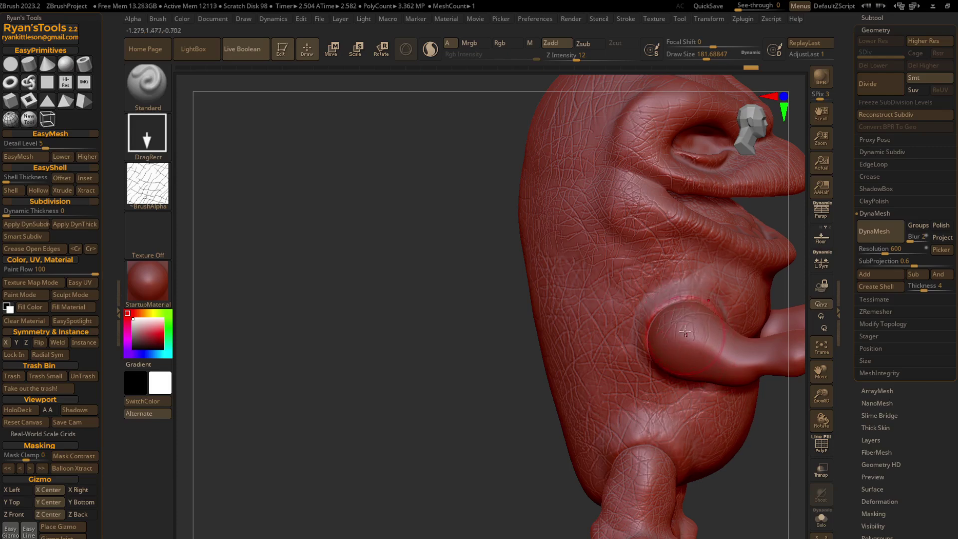
# Texture the bulge where the arm meets the body, then bring the hand into view.
pyautogui.moveTo(688, 314); pyautogui.dragTo(684, 323, button='right')
pyautogui.hotkey('ctrl', 'z')
pyautogui.moveTo(698, 379)
pyautogui.mouseDown()
pyautogui.moveTo(727, 372)
pyautogui.moveTo(719, 394)
pyautogui.mouseUp()
pyautogui.moveTo(726, 398); pyautogui.dragTo(706, 374, button='right')
pyautogui.moveTo(698, 359); pyautogui.dragTo(651, 340)
pyautogui.moveTo(705, 385); pyautogui.dragTo(741, 386)
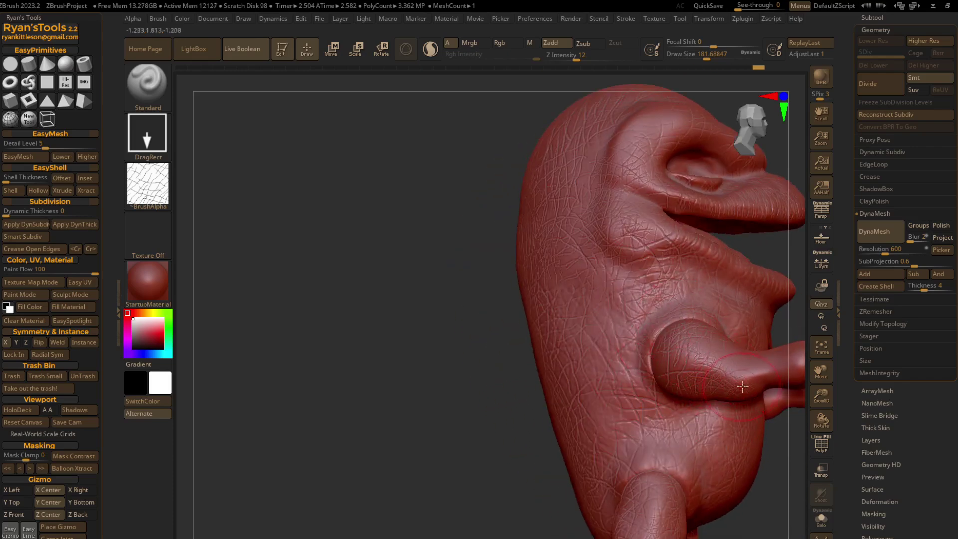
pyautogui.moveTo(822, 371); pyautogui.dragTo(726, 373)
pyautogui.moveTo(726, 374)
pyautogui.mouseDown(button='right')
pyautogui.moveTo(618, 389)
pyautogui.moveTo(507, 329)
pyautogui.mouseUp(button='right')
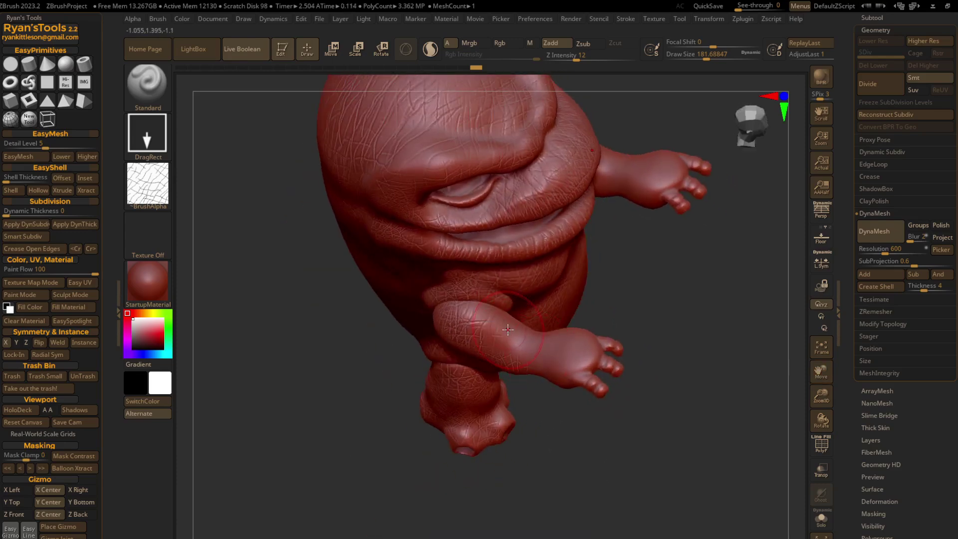
# Stamp skin texture across the foot, viewing it from below.
pyautogui.moveTo(547, 344)
pyautogui.mouseDown()
pyautogui.moveTo(531, 352)
pyautogui.moveTo(589, 376)
pyautogui.mouseUp()
pyautogui.click(506, 371)
pyautogui.moveTo(577, 382); pyautogui.dragTo(567, 351, button='right')
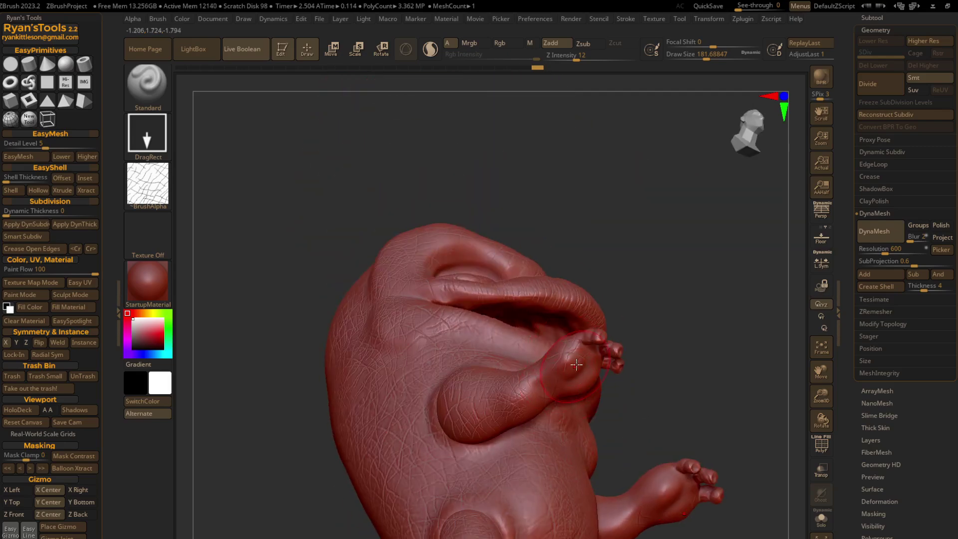
pyautogui.moveTo(546, 407)
pyautogui.mouseDown()
pyautogui.moveTo(594, 395)
pyautogui.moveTo(523, 422)
pyautogui.mouseUp()
pyautogui.moveTo(521, 509); pyautogui.dragTo(487, 534)
pyautogui.moveTo(504, 528)
pyautogui.mouseDown(button='right')
pyautogui.moveTo(466, 537)
pyautogui.moveTo(564, 418)
pyautogui.mouseUp(button='right')
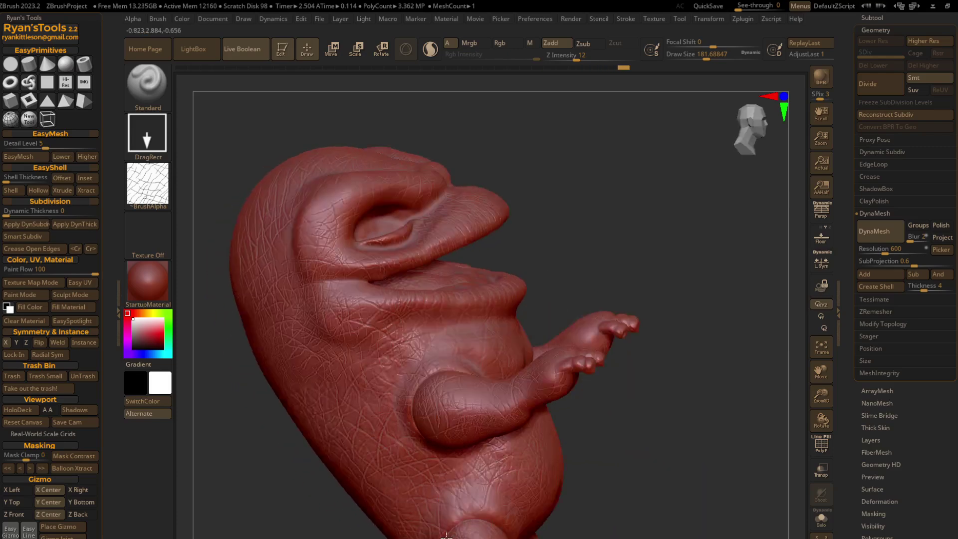
# Stamp skin texture along the arm.
pyautogui.moveTo(595, 346)
pyautogui.mouseDown()
pyautogui.moveTo(646, 386)
pyautogui.moveTo(679, 382)
pyautogui.mouseUp()
pyautogui.moveTo(512, 415); pyautogui.dragTo(498, 403)
pyautogui.moveTo(483, 370)
pyautogui.mouseDown()
pyautogui.moveTo(473, 355)
pyautogui.moveTo(499, 414)
pyautogui.moveTo(524, 434)
pyautogui.mouseUp()
pyautogui.moveTo(523, 434); pyautogui.dragTo(466, 294, button='right')
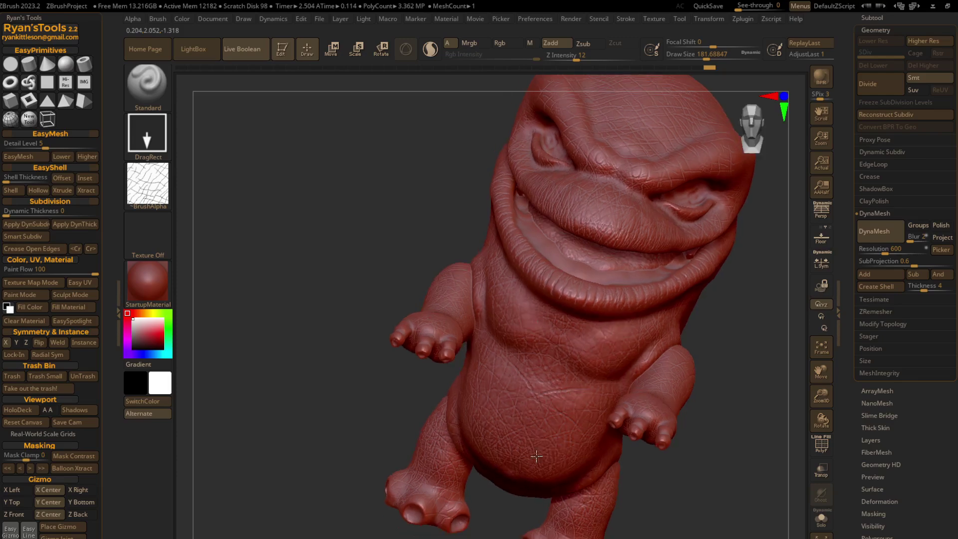
pyautogui.moveTo(478, 302); pyautogui.dragTo(479, 305)
pyautogui.moveTo(479, 305)
pyautogui.mouseDown(button='right')
pyautogui.moveTo(590, 360)
pyautogui.moveTo(595, 310)
pyautogui.moveTo(480, 306)
pyautogui.mouseUp(button='right')
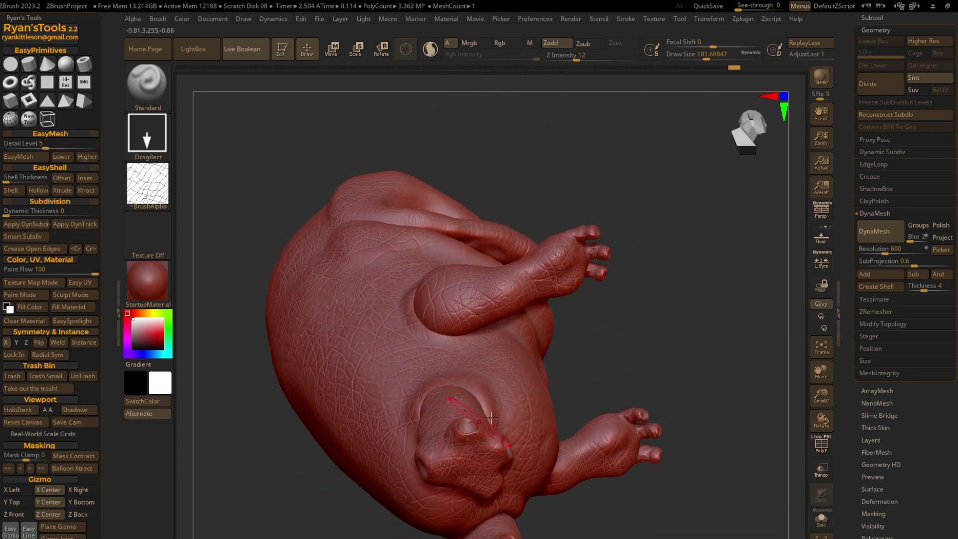
pyautogui.moveTo(480, 423); pyautogui.dragTo(507, 309, button='right')
# Texture the neck area and the body around both limbs.
pyautogui.moveTo(424, 493); pyautogui.dragTo(457, 520)
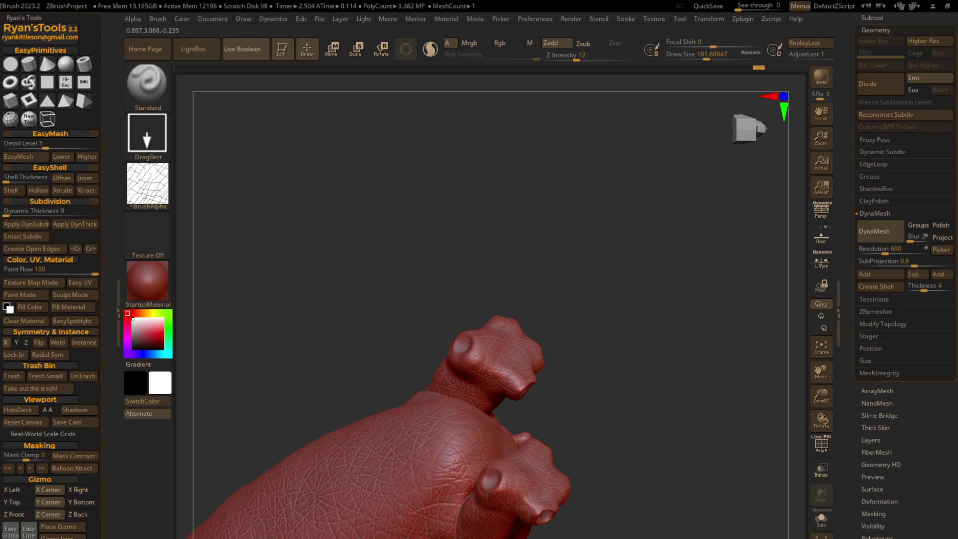
pyautogui.moveTo(452, 529); pyautogui.dragTo(470, 463, button='right')
pyautogui.moveTo(426, 417); pyautogui.dragTo(414, 435)
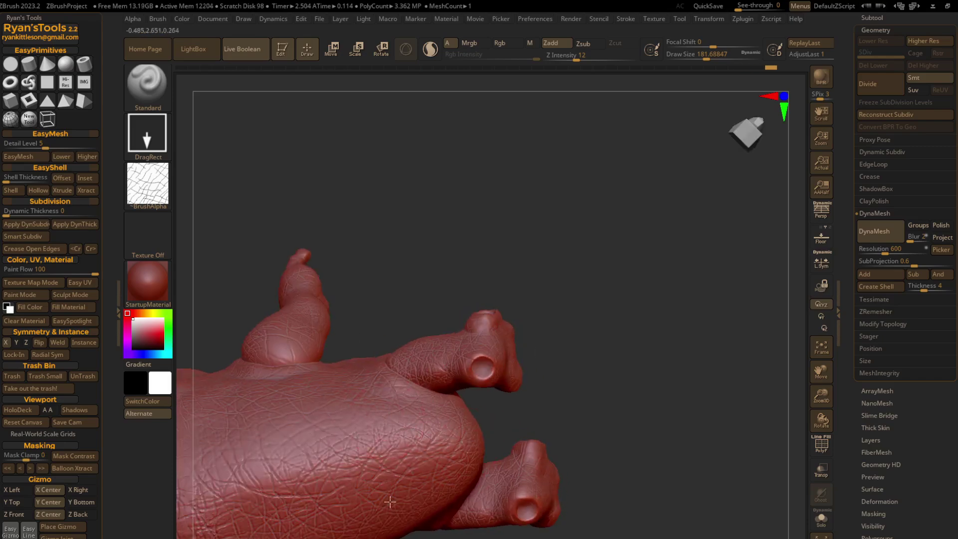
pyautogui.moveTo(388, 501); pyautogui.dragTo(388, 439, button='right')
pyautogui.moveTo(324, 325); pyautogui.dragTo(312, 327)
pyautogui.moveTo(233, 368); pyautogui.dragTo(272, 367)
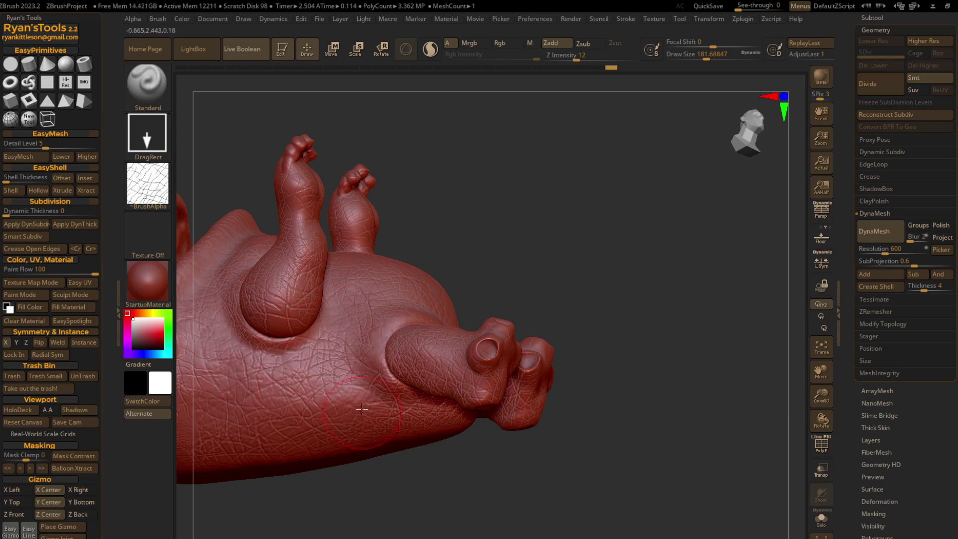
# Stamp wrinkle ridges across the belly and check the result.
pyautogui.moveTo(367, 447); pyautogui.dragTo(361, 506, button='right')
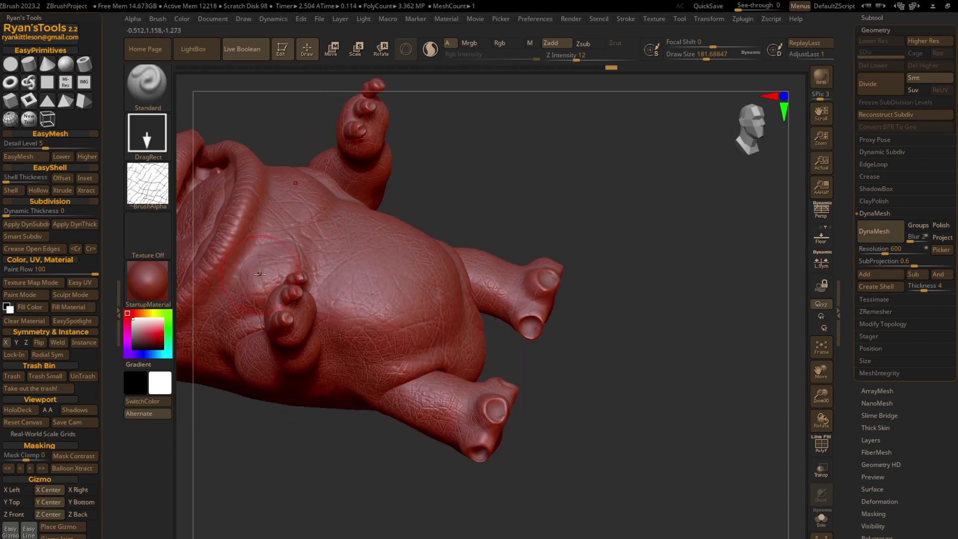
pyautogui.moveTo(352, 315)
pyautogui.mouseDown(button='right')
pyautogui.moveTo(352, 336)
pyautogui.moveTo(334, 241)
pyautogui.mouseUp(button='right')
pyautogui.moveTo(323, 205); pyautogui.dragTo(359, 232)
pyautogui.moveTo(364, 299)
pyautogui.mouseDown()
pyautogui.moveTo(442, 283)
pyautogui.moveTo(475, 302)
pyautogui.mouseUp()
pyautogui.moveTo(426, 303)
pyautogui.mouseDown(button='right')
pyautogui.moveTo(555, 318)
pyautogui.moveTo(525, 286)
pyautogui.mouseUp(button='right')
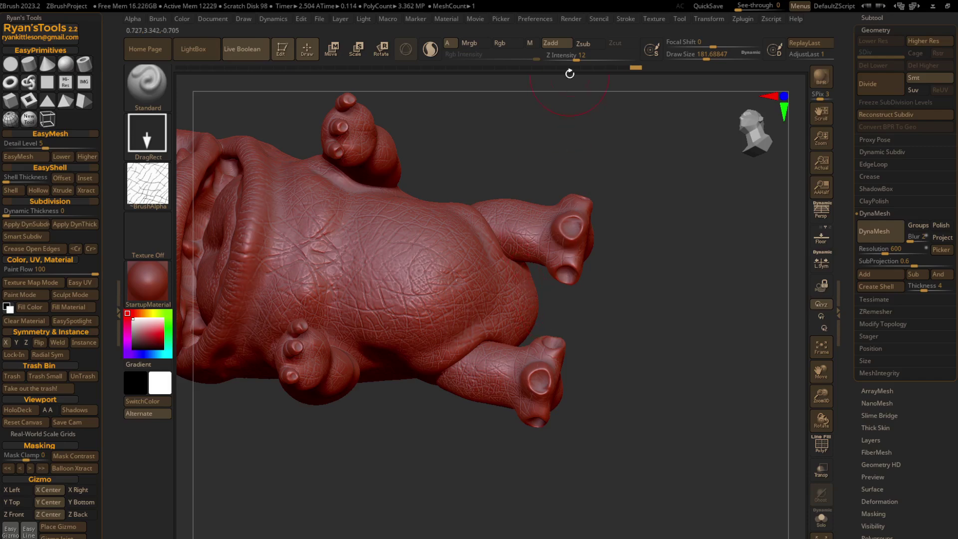
# Select the Move brush, orbit around the legs and frame the whole model.
pyautogui.click(147, 82)
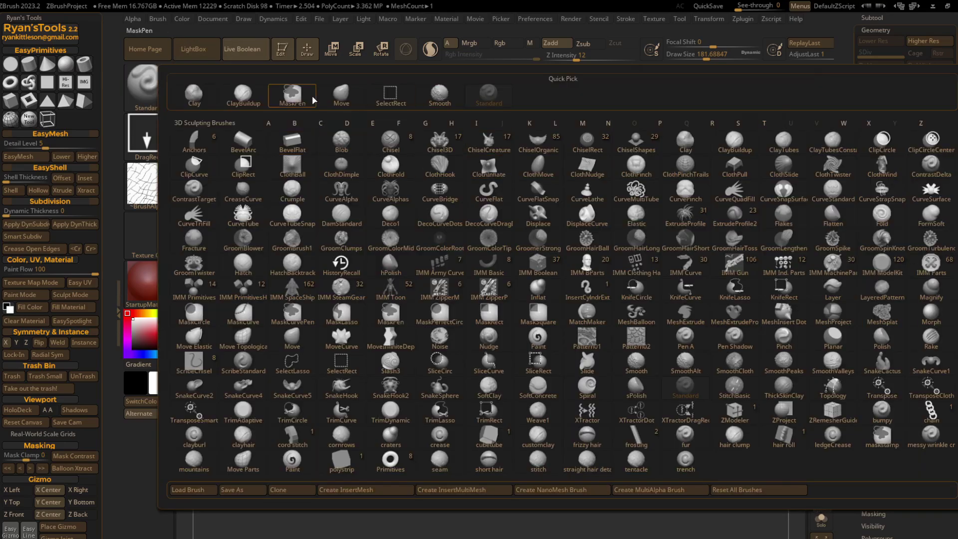
pyautogui.click(337, 97)
pyautogui.moveTo(489, 279); pyautogui.dragTo(531, 324, button='right')
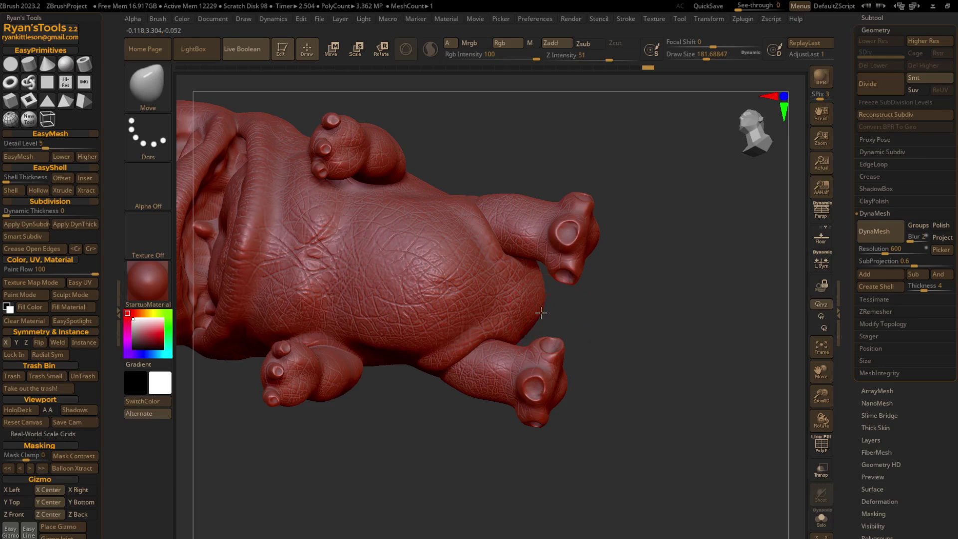
pyautogui.moveTo(541, 312); pyautogui.dragTo(390, 255)
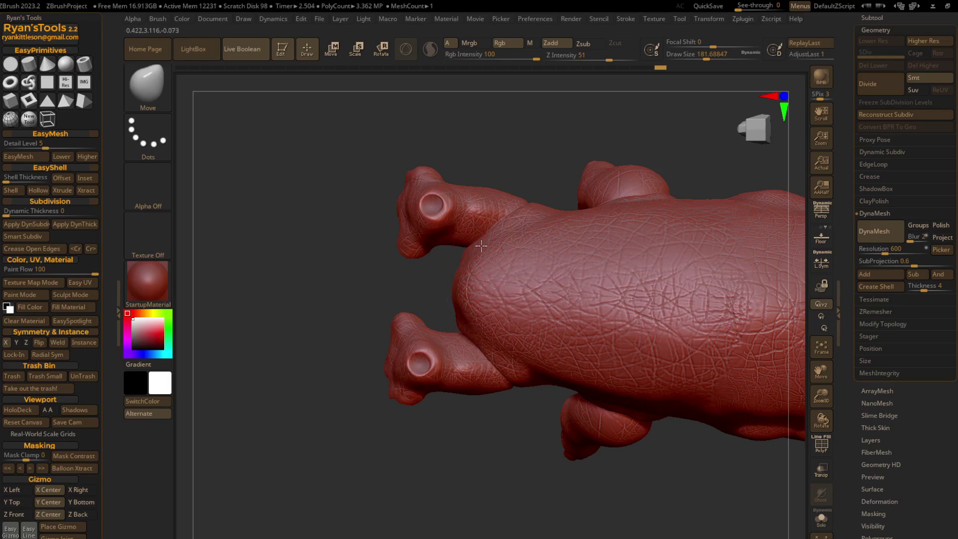
pyautogui.moveTo(499, 288)
pyautogui.mouseDown(button='right')
pyautogui.moveTo(641, 289)
pyautogui.moveTo(603, 282)
pyautogui.mouseUp(button='right')
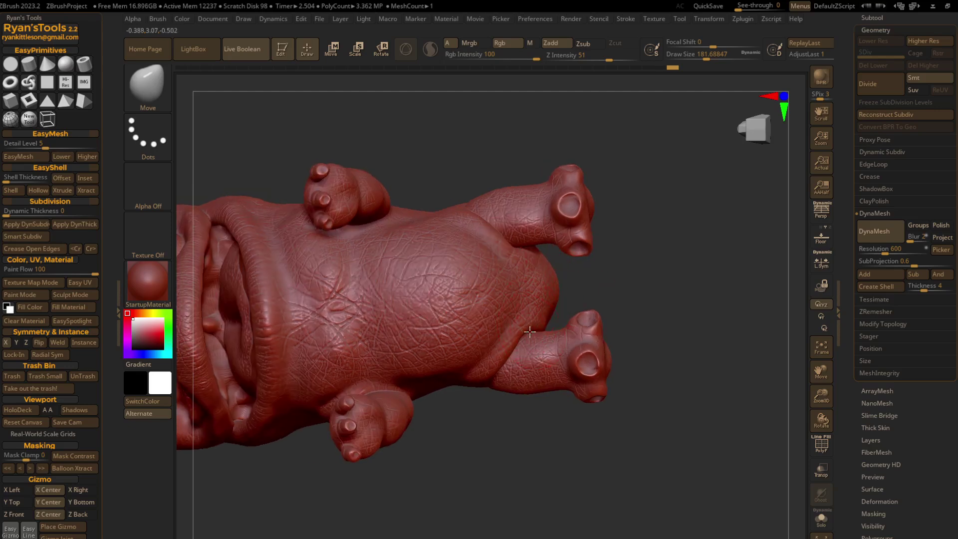
pyautogui.moveTo(761, 154)
pyautogui.mouseDown()
pyautogui.moveTo(782, 153)
pyautogui.moveTo(784, 163)
pyautogui.mouseUp()
pyautogui.click(826, 343)
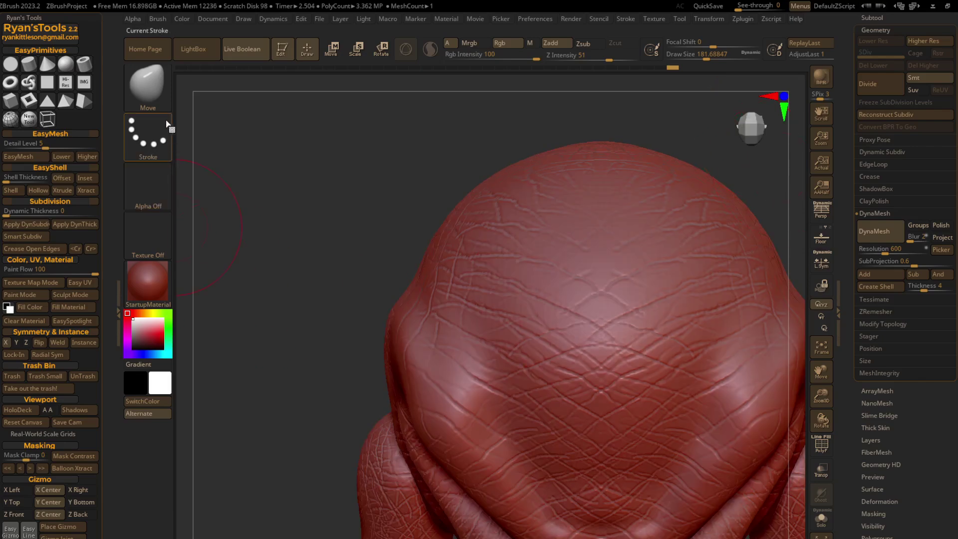
pyautogui.click(163, 102)
# Reselect the Standard brush and stamp crisscross wrinkles on the top and centre of the head.
pyautogui.click(498, 105)
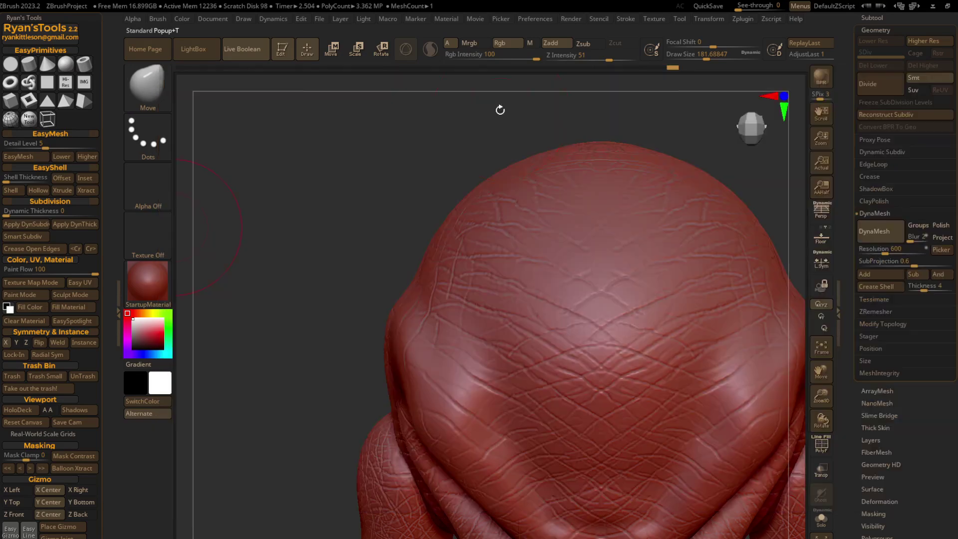
pyautogui.moveTo(599, 269); pyautogui.dragTo(747, 335)
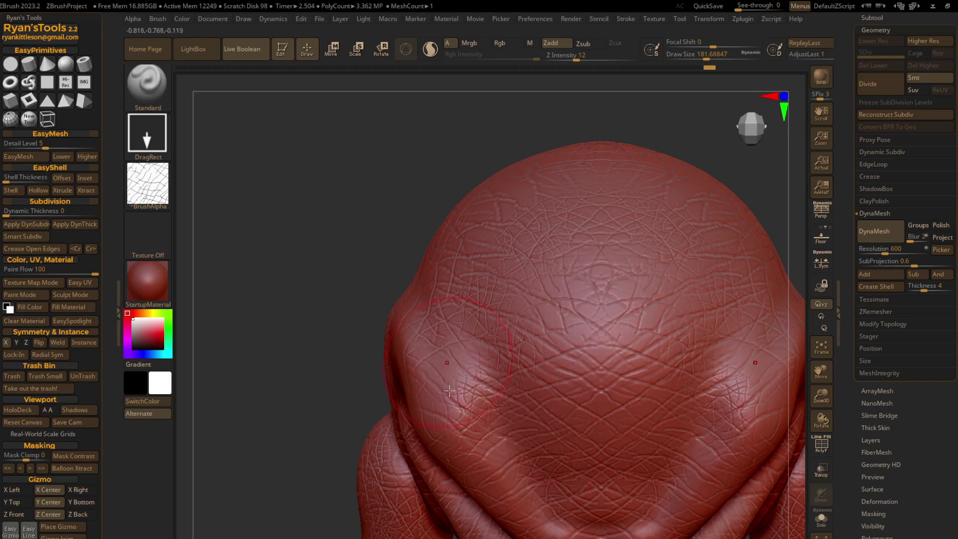
pyautogui.moveTo(546, 434); pyautogui.dragTo(544, 297)
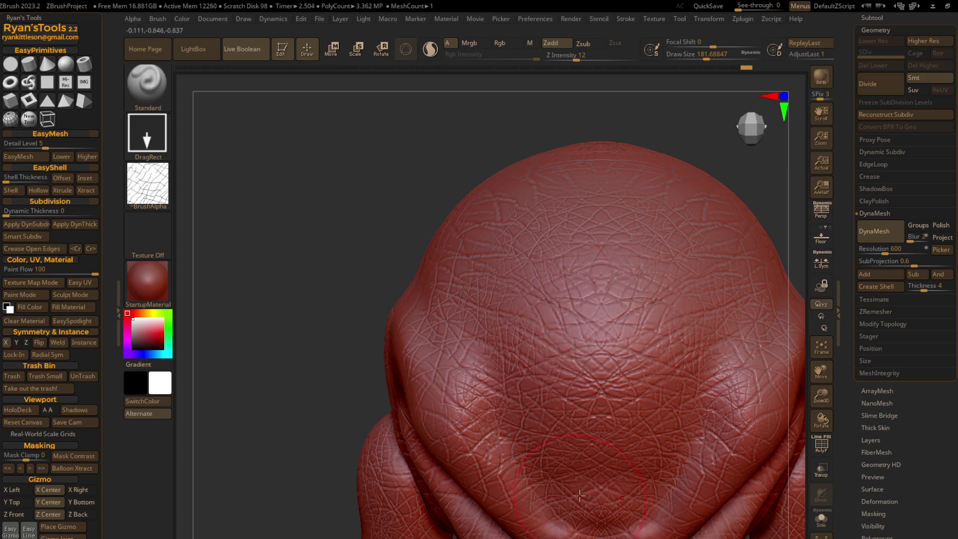
pyautogui.moveTo(652, 499)
pyautogui.mouseDown(button='right')
pyautogui.moveTo(647, 359)
pyautogui.moveTo(579, 534)
pyautogui.mouseUp(button='right')
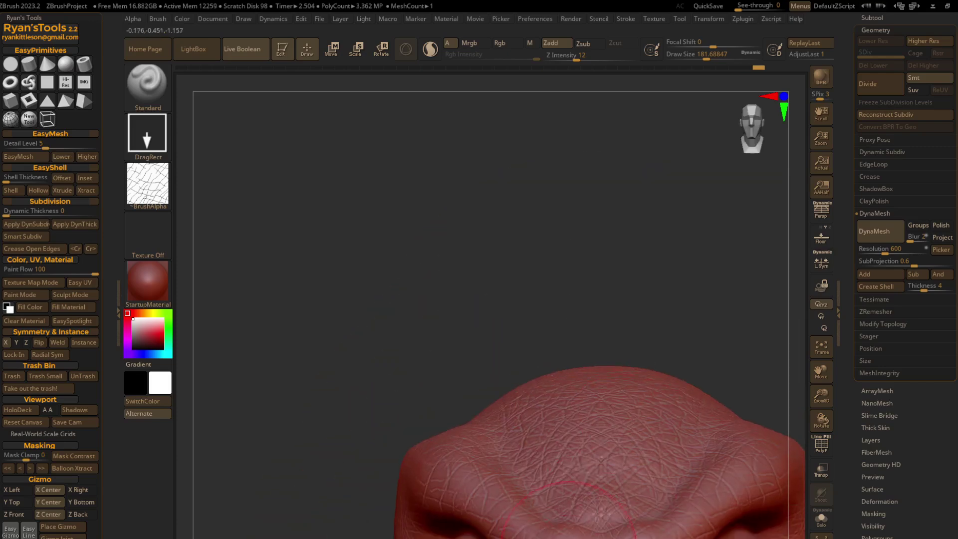
pyautogui.moveTo(494, 507)
pyautogui.mouseDown(button='right')
pyautogui.moveTo(581, 503)
pyautogui.moveTo(490, 526)
pyautogui.mouseUp(button='right')
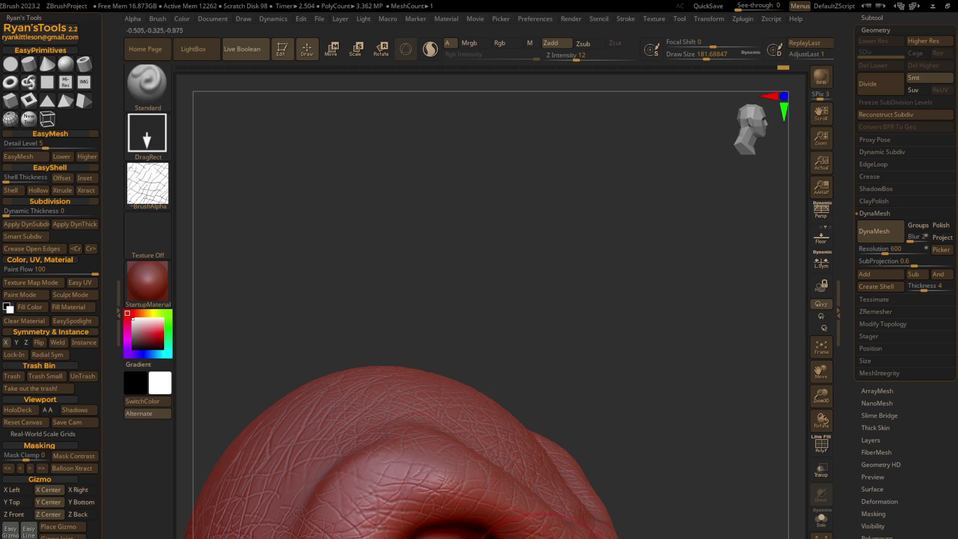
pyautogui.moveTo(499, 534); pyautogui.dragTo(688, 534, button='right')
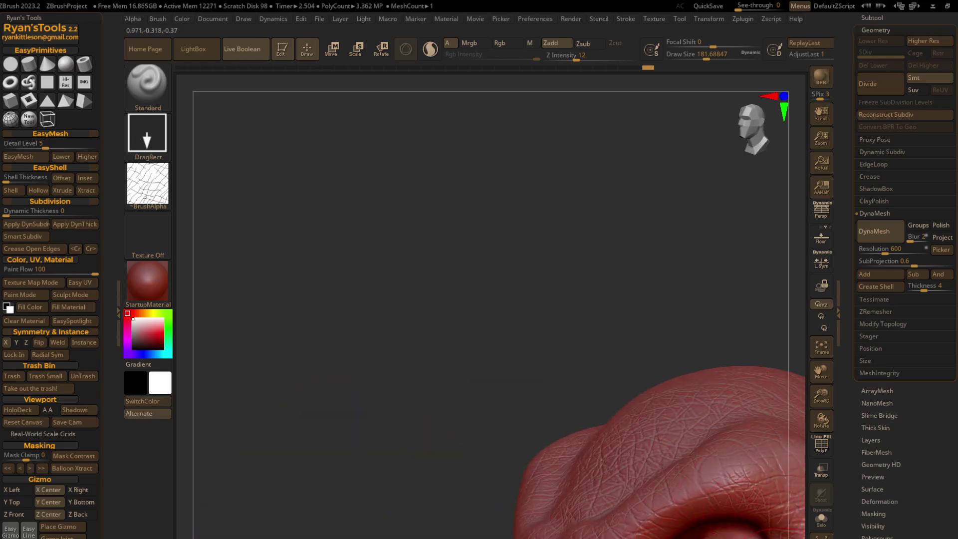
# Stamp skin texture and small creases on the lower cheek and near the eye.
pyautogui.moveTo(771, 519); pyautogui.dragTo(758, 535, button='right')
pyautogui.moveTo(821, 370)
pyautogui.mouseDown()
pyautogui.moveTo(618, 222)
pyautogui.moveTo(524, 222)
pyautogui.mouseUp()
pyautogui.moveTo(524, 224)
pyautogui.mouseDown(button='right')
pyautogui.moveTo(474, 316)
pyautogui.moveTo(420, 385)
pyautogui.mouseUp(button='right')
pyautogui.moveTo(421, 385)
pyautogui.mouseDown()
pyautogui.moveTo(373, 492)
pyautogui.moveTo(439, 536)
pyautogui.mouseUp()
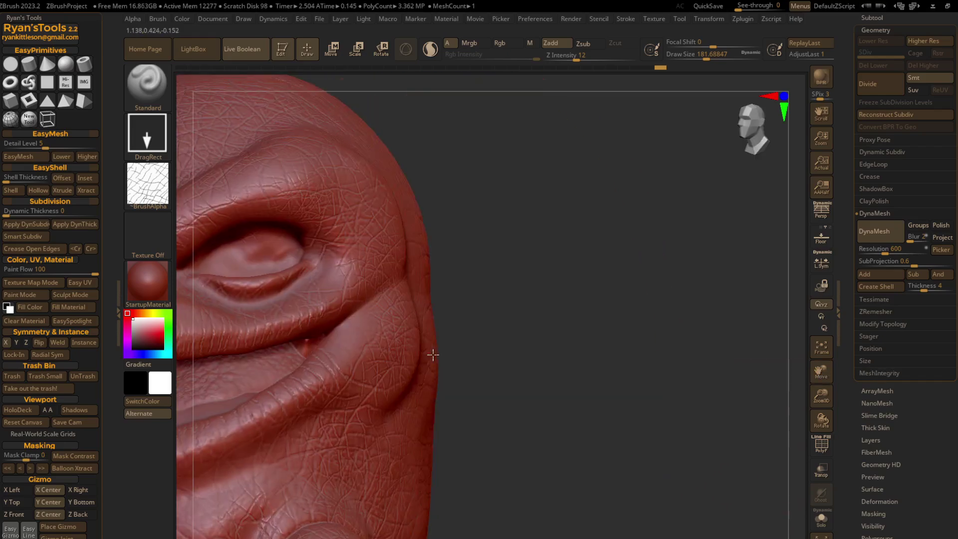
pyautogui.moveTo(347, 338); pyautogui.dragTo(342, 352)
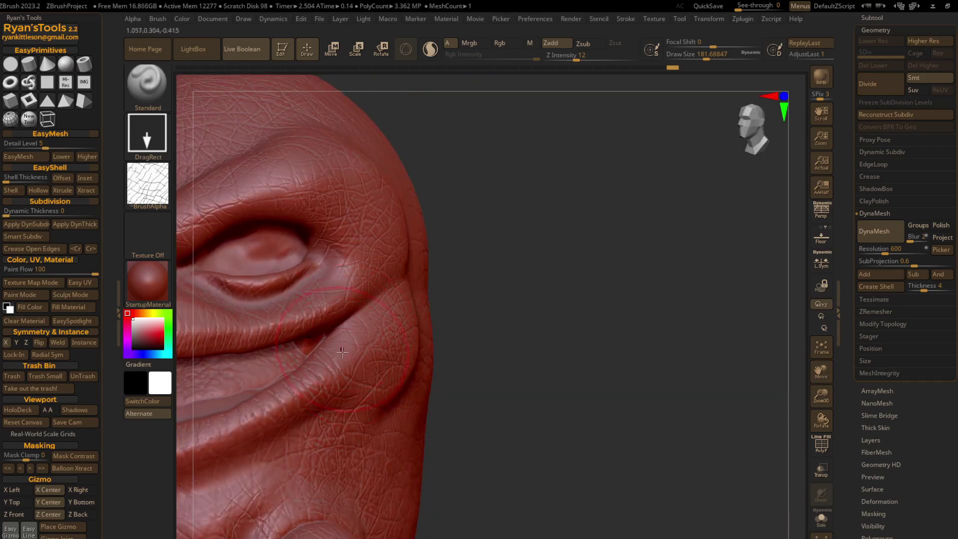
pyautogui.moveTo(385, 347); pyautogui.dragTo(413, 307, button='right')
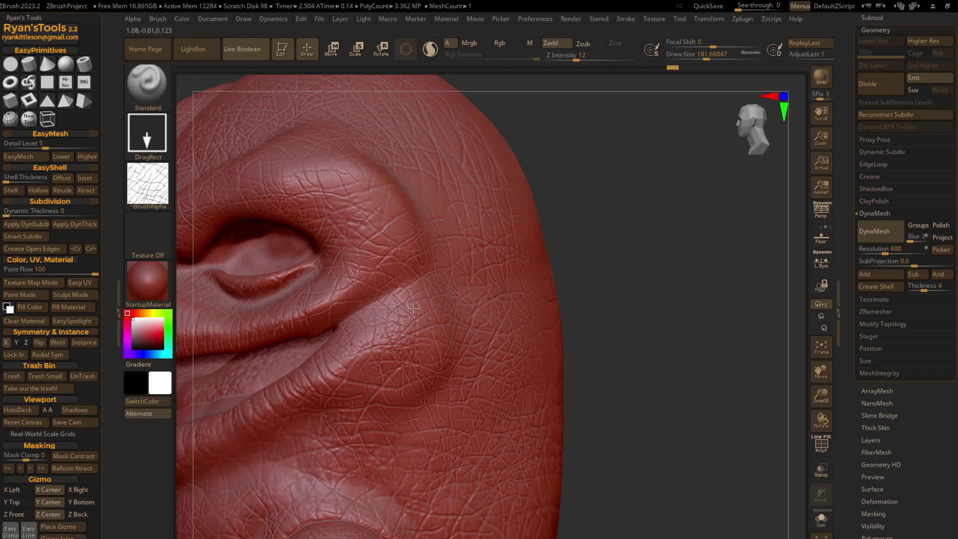
pyautogui.moveTo(389, 223)
pyautogui.mouseDown()
pyautogui.moveTo(400, 243)
pyautogui.moveTo(426, 249)
pyautogui.mouseUp()
pyautogui.moveTo(387, 307)
pyautogui.mouseDown(button='right')
pyautogui.moveTo(469, 340)
pyautogui.moveTo(446, 366)
pyautogui.mouseUp(button='right')
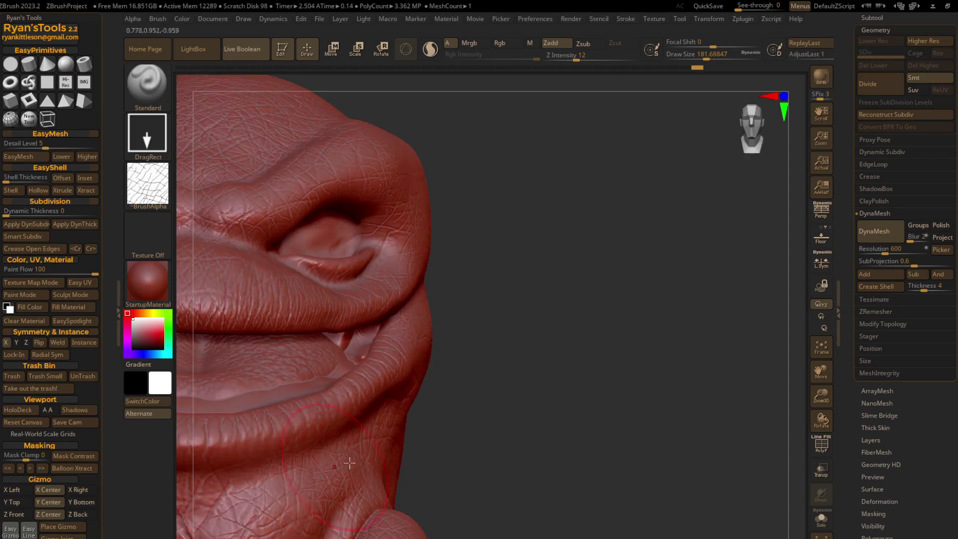
# Inspect the lips from a more frontal view and open the alpha list.
pyautogui.moveTo(823, 397)
pyautogui.mouseDown()
pyautogui.moveTo(821, 375)
pyautogui.moveTo(936, 370)
pyautogui.mouseUp()
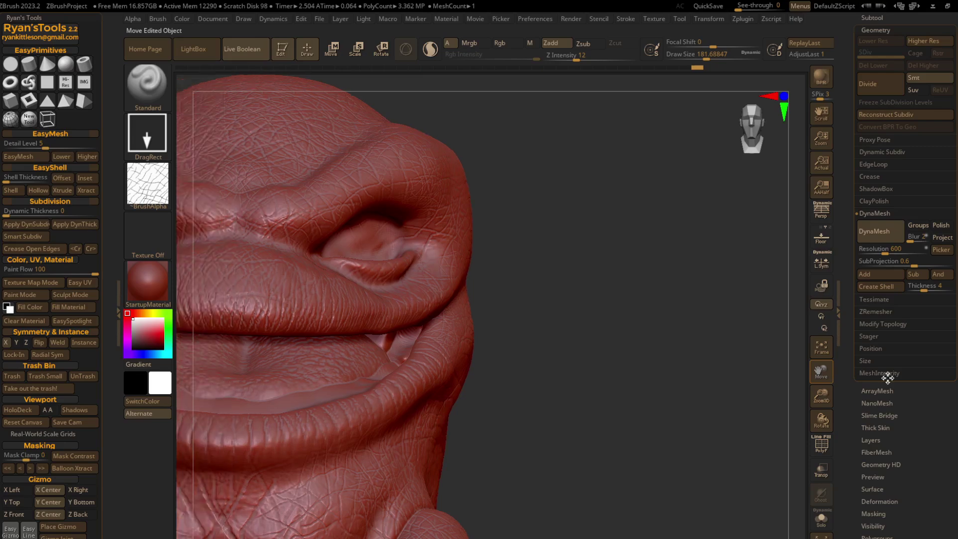
pyautogui.moveTo(652, 467)
pyautogui.mouseDown(button='right')
pyautogui.moveTo(657, 458)
pyautogui.moveTo(643, 455)
pyautogui.mouseUp(button='right')
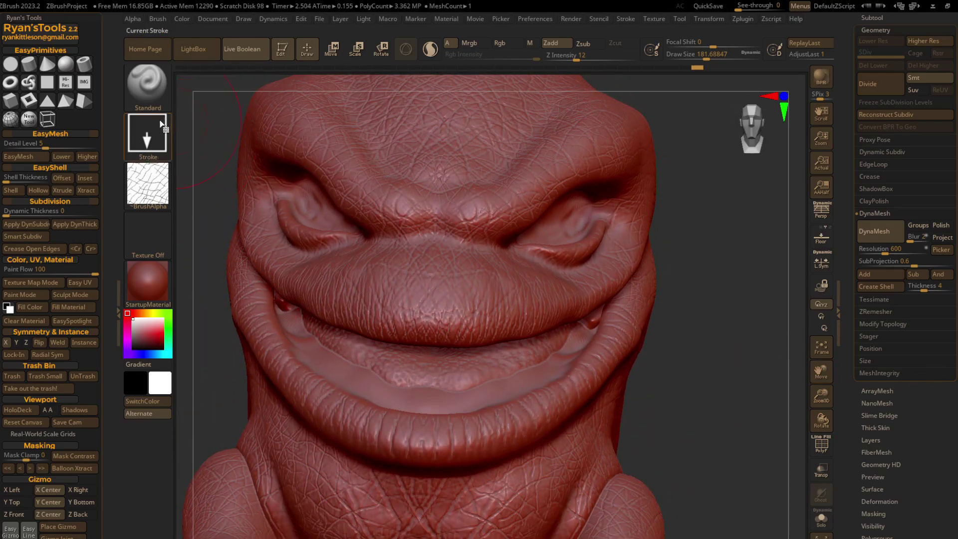
pyautogui.click(147, 186)
# Switch to Alpha 31 at low Z Intensity with Zsub and carve texture into the lower lip.
pyautogui.click(554, 285)
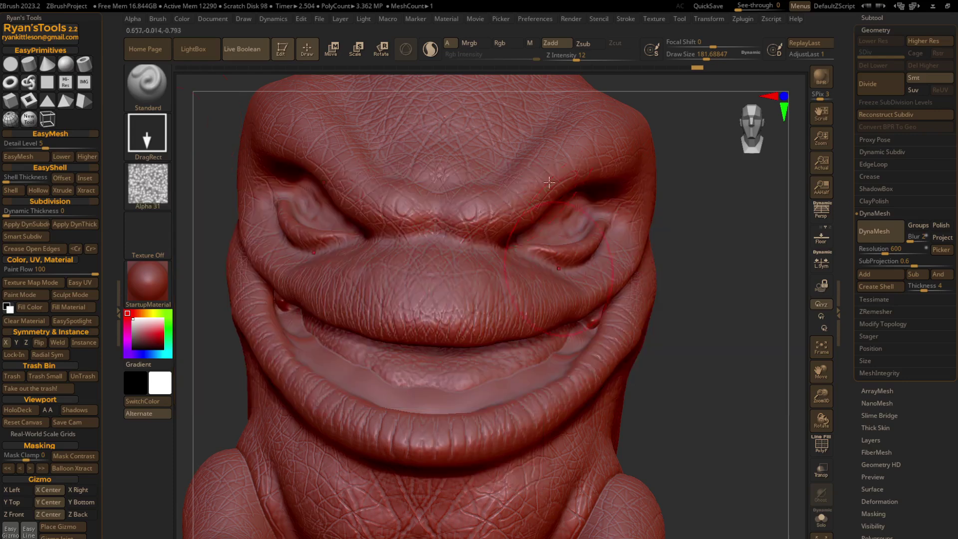
pyautogui.moveTo(575, 59); pyautogui.dragTo(571, 60)
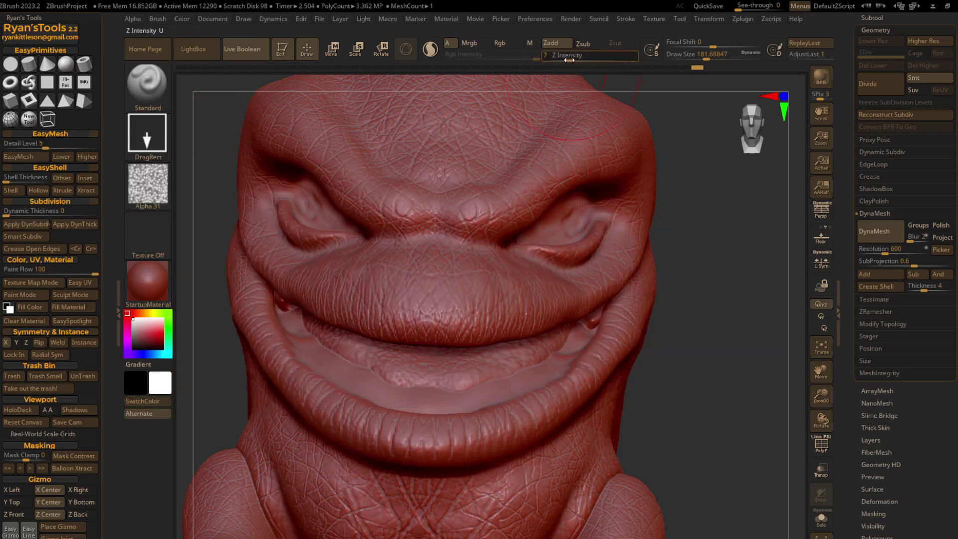
pyautogui.press('alt')
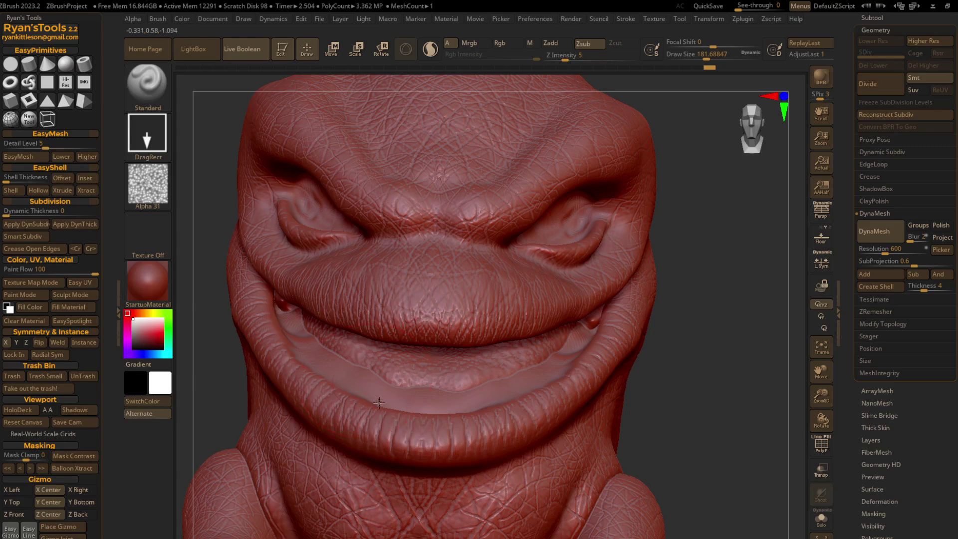
pyautogui.moveTo(453, 399); pyautogui.dragTo(496, 355)
pyautogui.moveTo(565, 61); pyautogui.dragTo(568, 60)
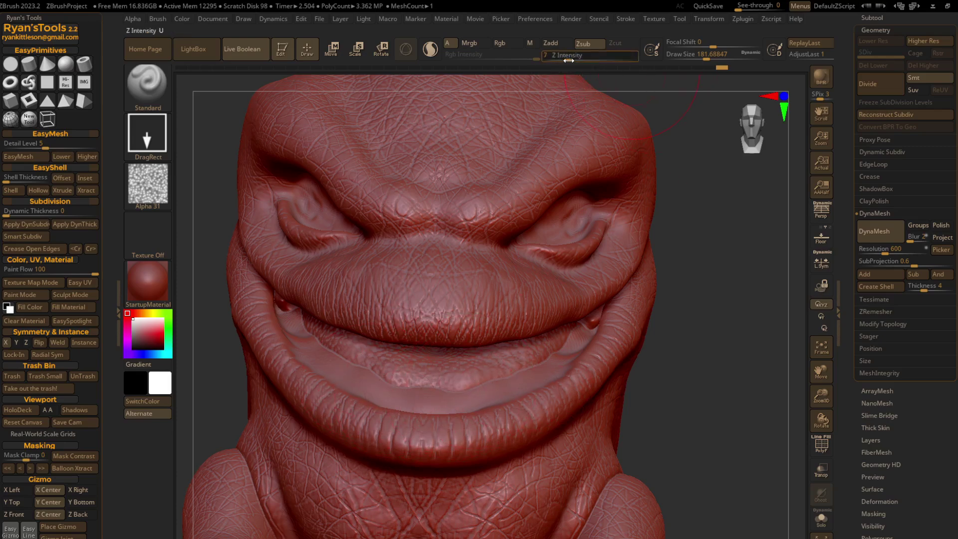
pyautogui.moveTo(493, 393); pyautogui.dragTo(477, 389)
# Carve more short strokes along the lip, undoing the last one.
pyautogui.moveTo(311, 341); pyautogui.dragTo(392, 401)
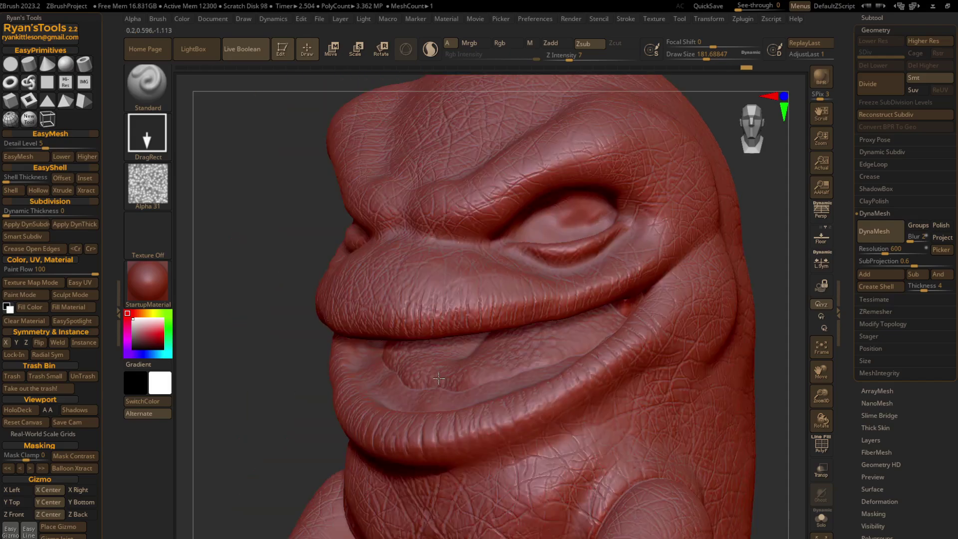
pyautogui.moveTo(449, 379); pyautogui.dragTo(460, 309, button='right')
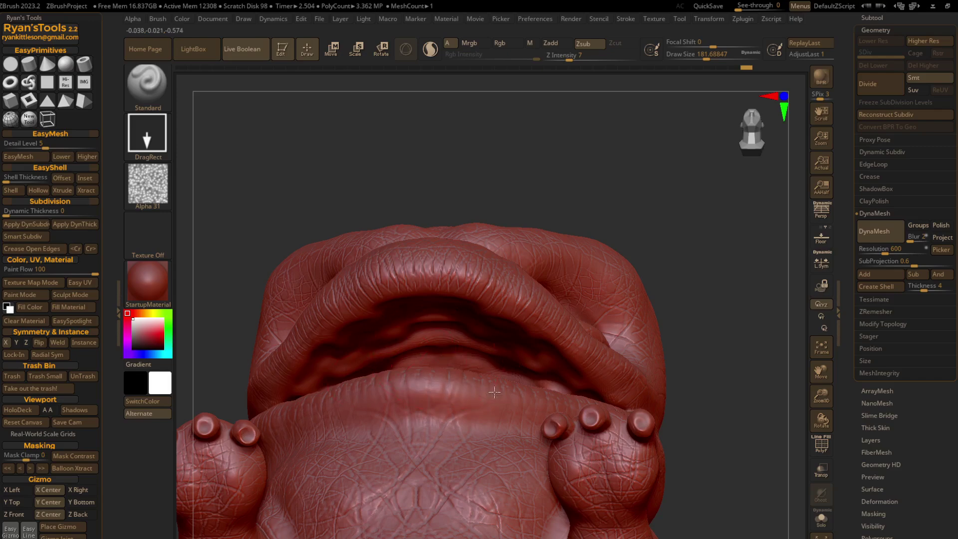
pyautogui.moveTo(524, 364); pyautogui.dragTo(472, 332)
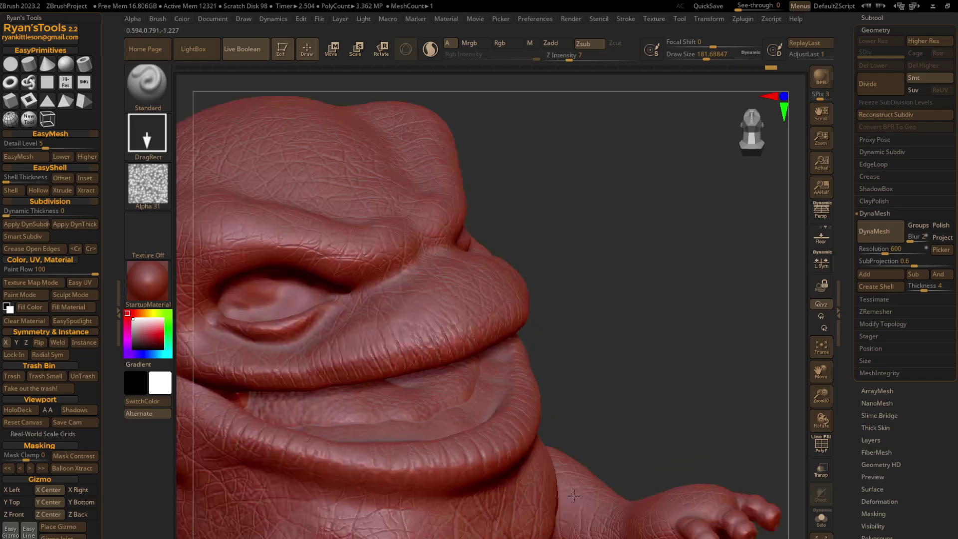
pyautogui.moveTo(544, 344)
pyautogui.mouseDown(button='right')
pyautogui.moveTo(569, 477)
pyautogui.moveTo(350, 423)
pyautogui.mouseUp(button='right')
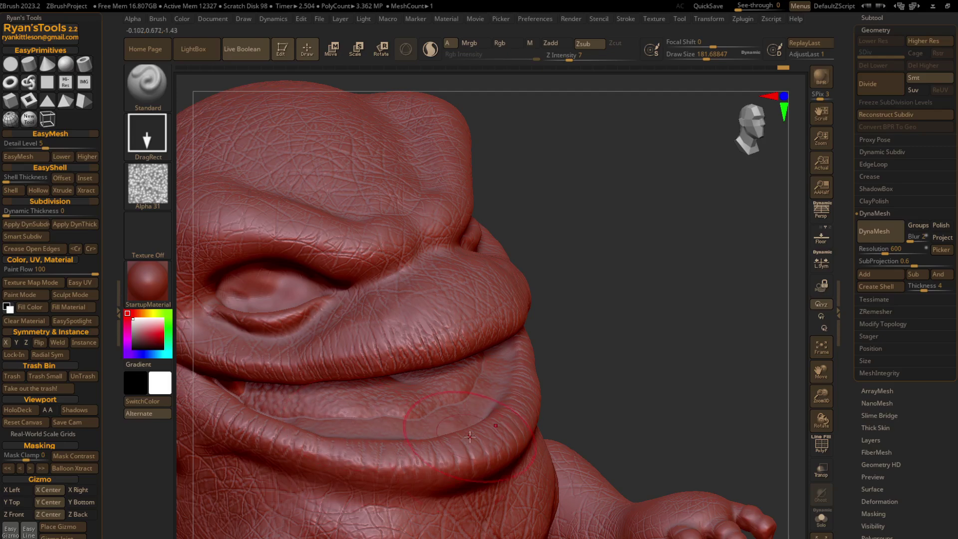
pyautogui.hotkey('ctrl', 'z')
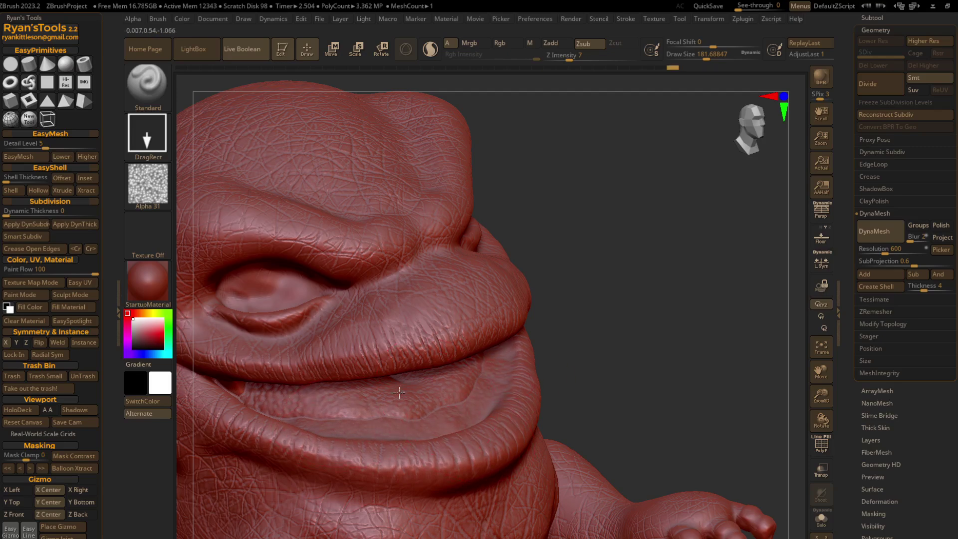
# Move the view down to the belly and feet and open the alpha list.
pyautogui.moveTo(399, 393); pyautogui.dragTo(384, 394, button='right')
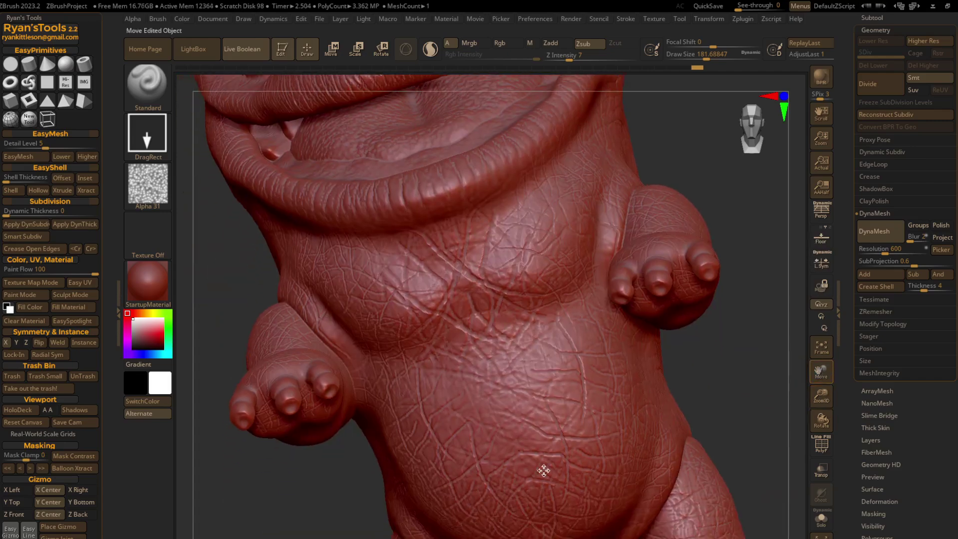
pyautogui.moveTo(822, 371); pyautogui.dragTo(543, 466)
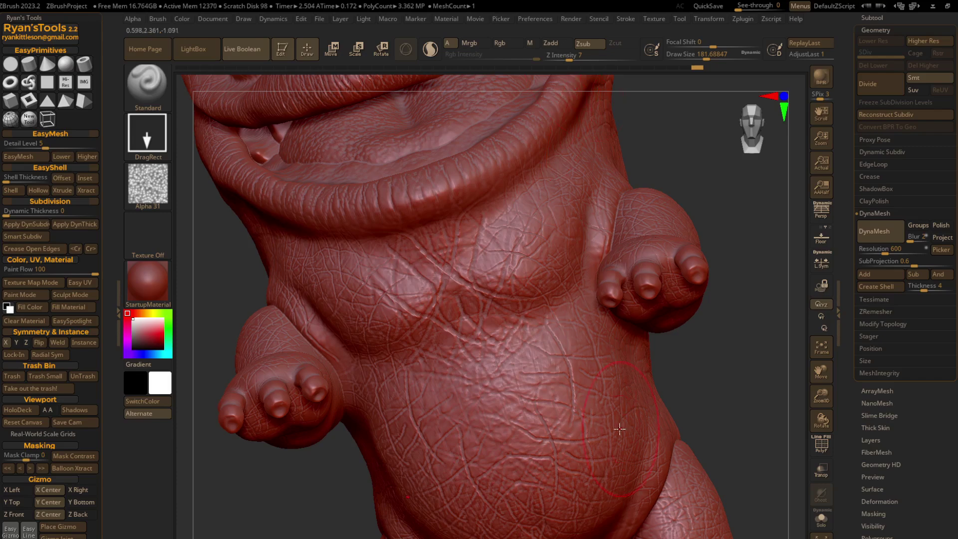
pyautogui.moveTo(620, 428); pyautogui.dragTo(647, 444, button='right')
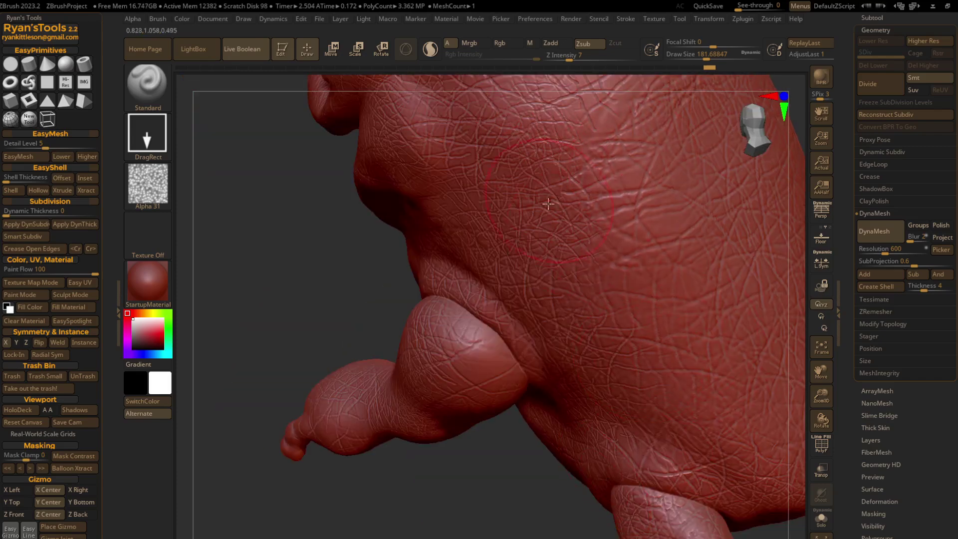
pyautogui.click(154, 181)
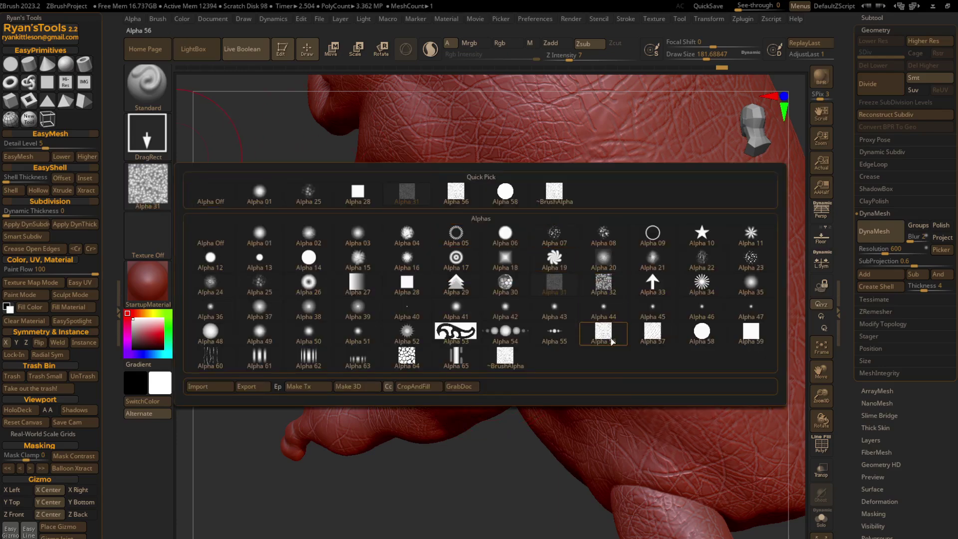
# With Alpha 56 at Z Intensity 9, stamp skin texture over the upper arm and arm joint.
pyautogui.click(612, 341)
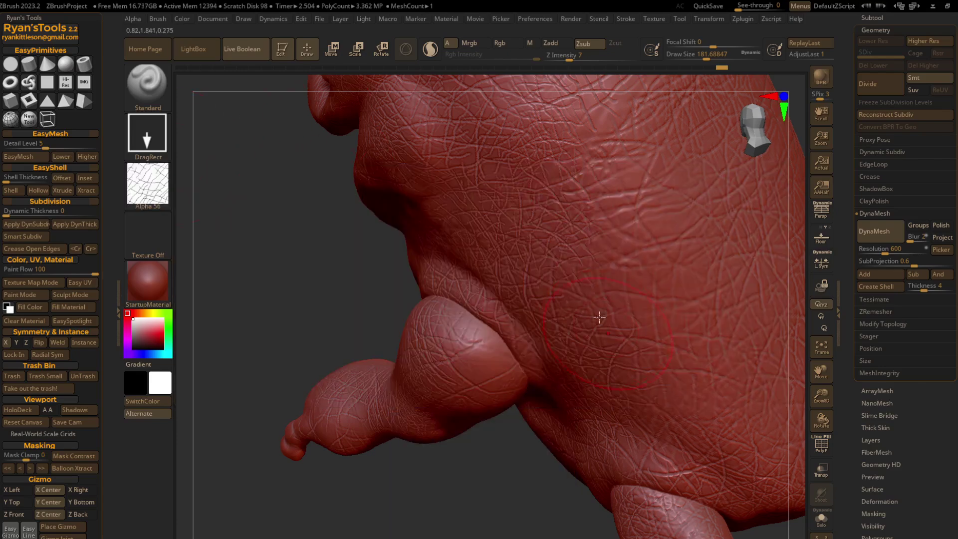
pyautogui.click(573, 61)
pyautogui.write('9')
pyautogui.press('Return')
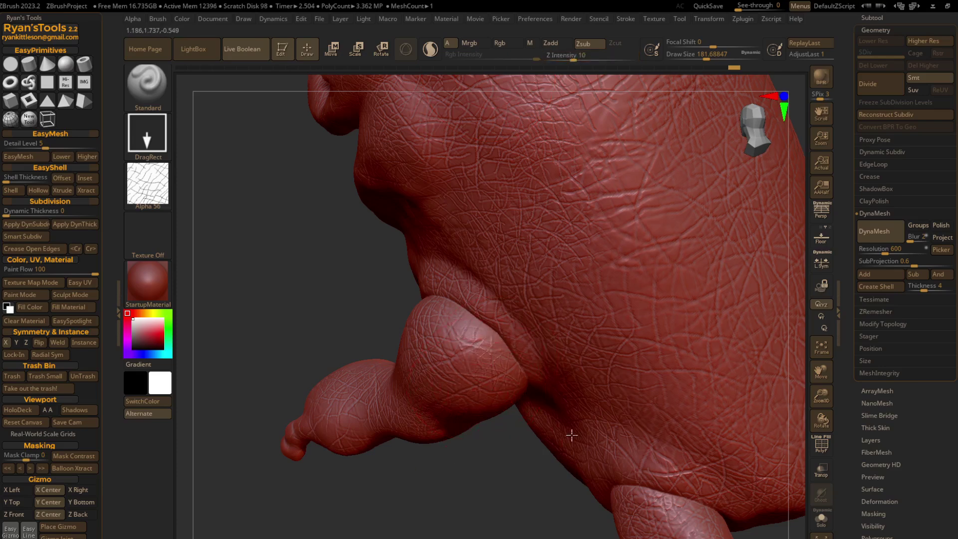
pyautogui.moveTo(566, 407)
pyautogui.keyDown('ctrl'); pyautogui.mouseDown(button='right')
pyautogui.moveTo(588, 316)
pyautogui.moveTo(514, 367)
pyautogui.mouseUp(button='right'); pyautogui.keyUp('ctrl')
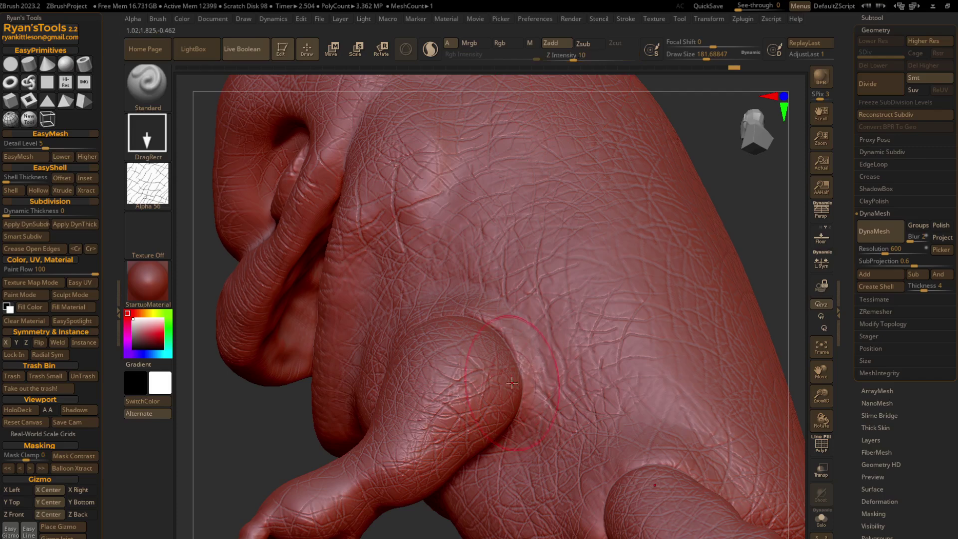
pyautogui.moveTo(548, 407); pyautogui.dragTo(613, 339)
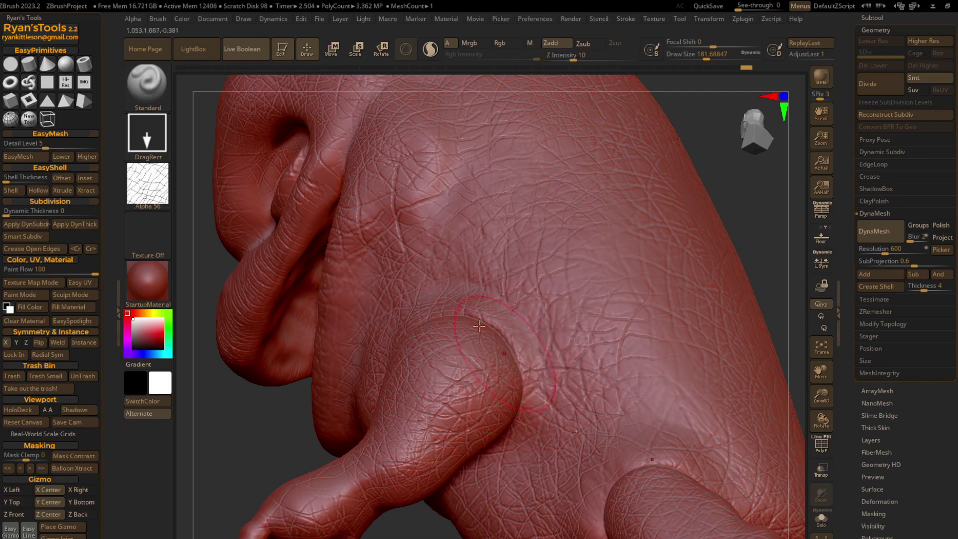
pyautogui.moveTo(619, 517); pyautogui.dragTo(626, 533)
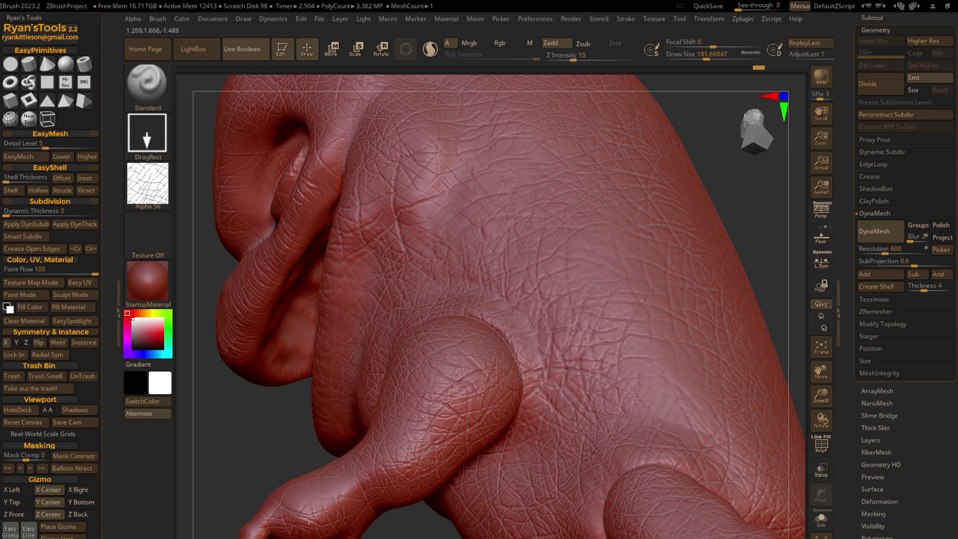
pyautogui.moveTo(329, 494)
pyautogui.mouseDown()
pyautogui.moveTo(400, 509)
pyautogui.moveTo(527, 455)
pyautogui.moveTo(483, 433)
pyautogui.mouseUp()
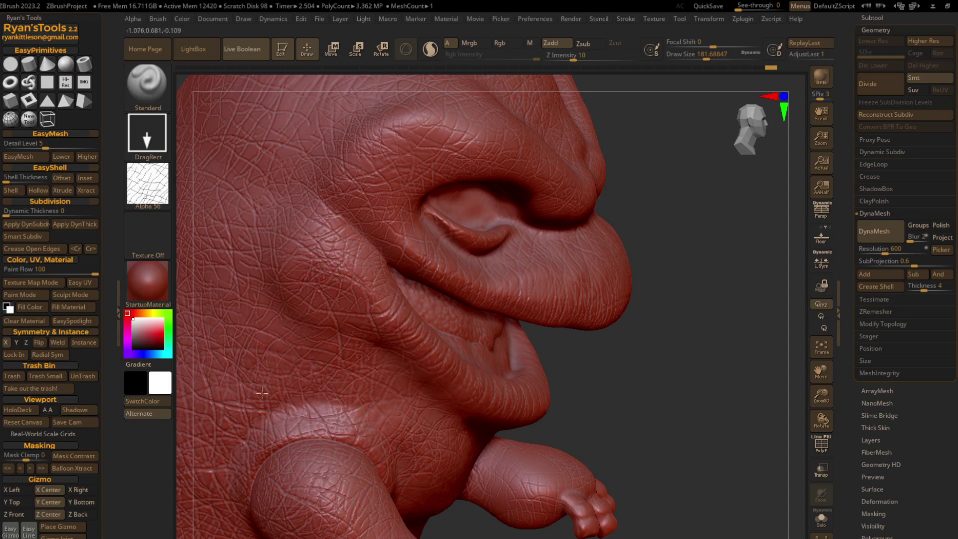
# Snap to a front view, fit the model in view, and open the brush library.
pyautogui.moveTo(727, 129); pyautogui.dragTo(725, 130)
pyautogui.click(728, 129)
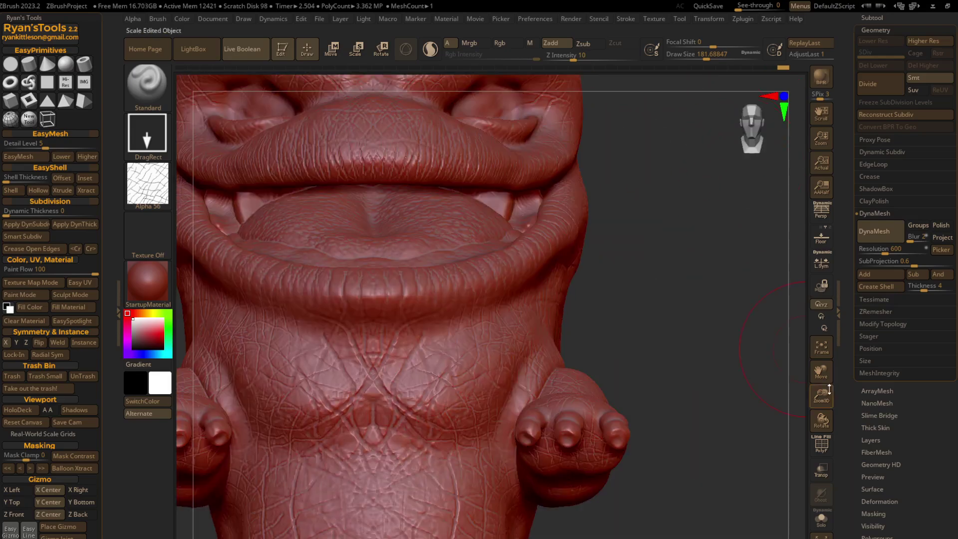
pyautogui.click(821, 349)
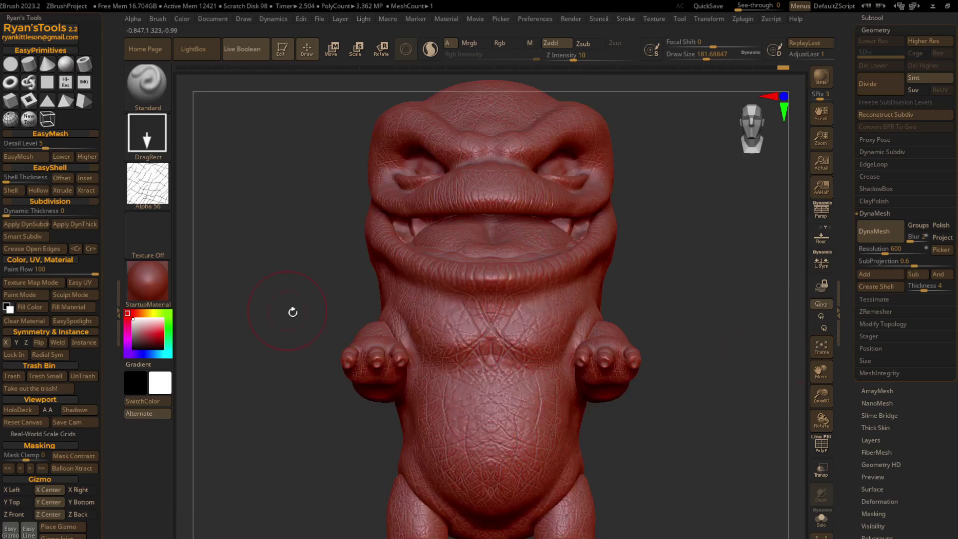
pyautogui.click(147, 82)
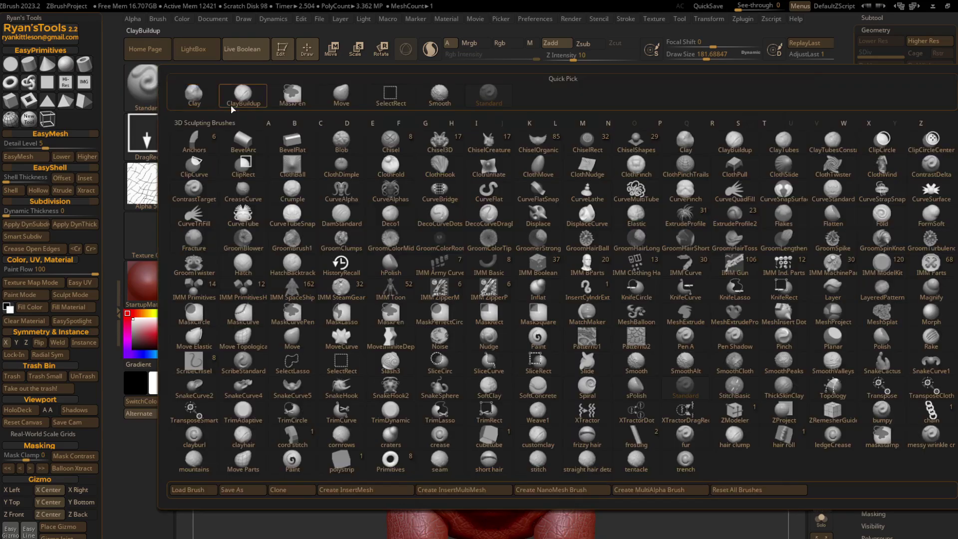
# Take a large Move brush, turn to side profile, and push the brow crease upward.
pyautogui.click(333, 102)
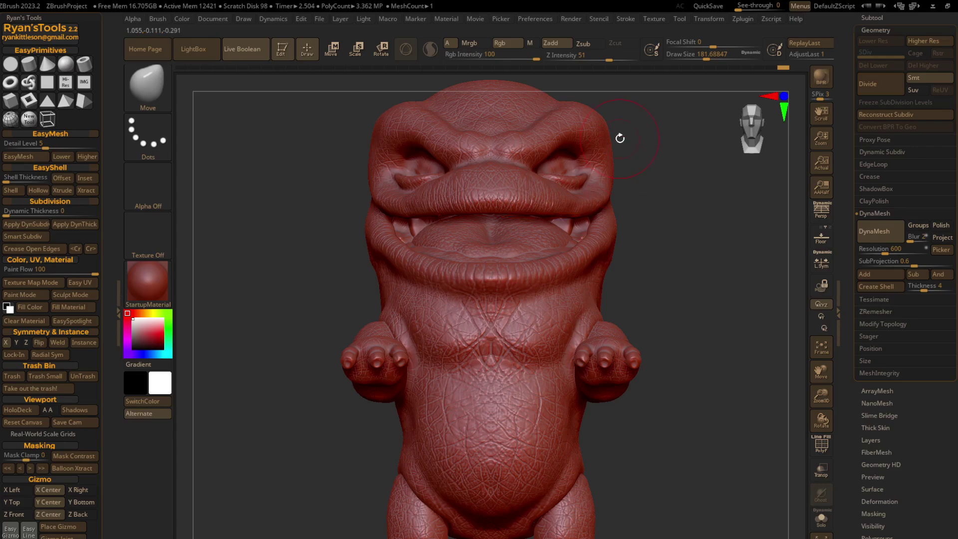
pyautogui.moveTo(706, 59); pyautogui.dragTo(711, 58)
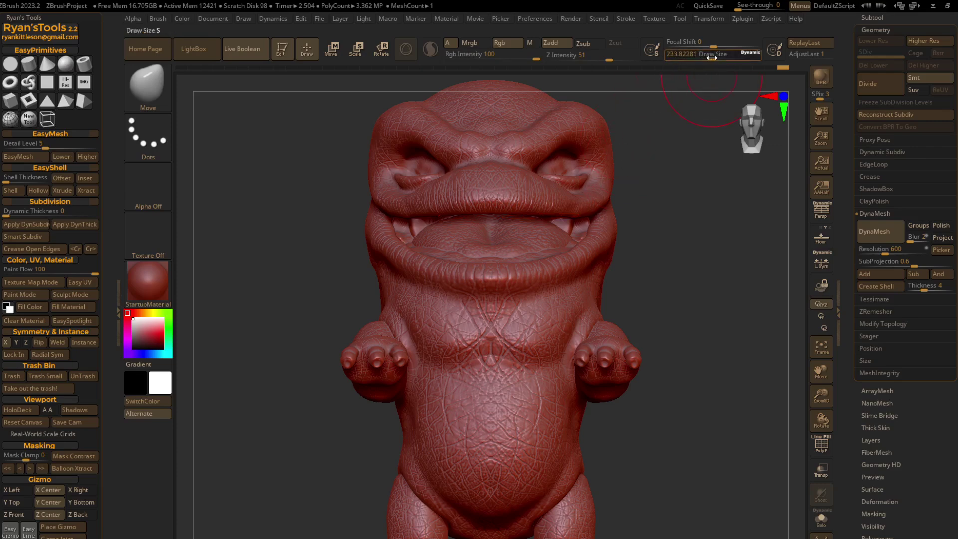
pyautogui.moveTo(280, 199)
pyautogui.mouseDown()
pyautogui.moveTo(522, 199)
pyautogui.moveTo(496, 164)
pyautogui.moveTo(513, 136)
pyautogui.mouseUp()
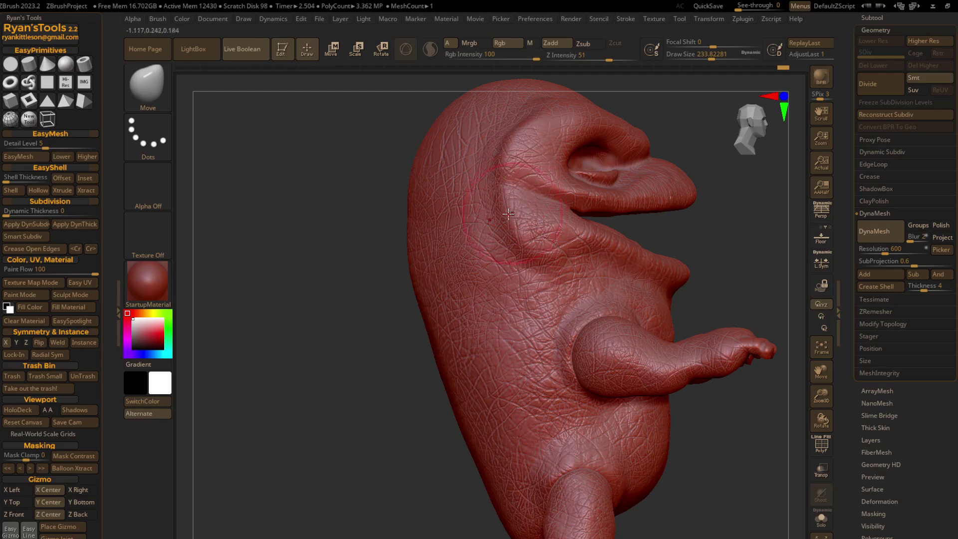
pyautogui.hotkey('ctrl', 'z')
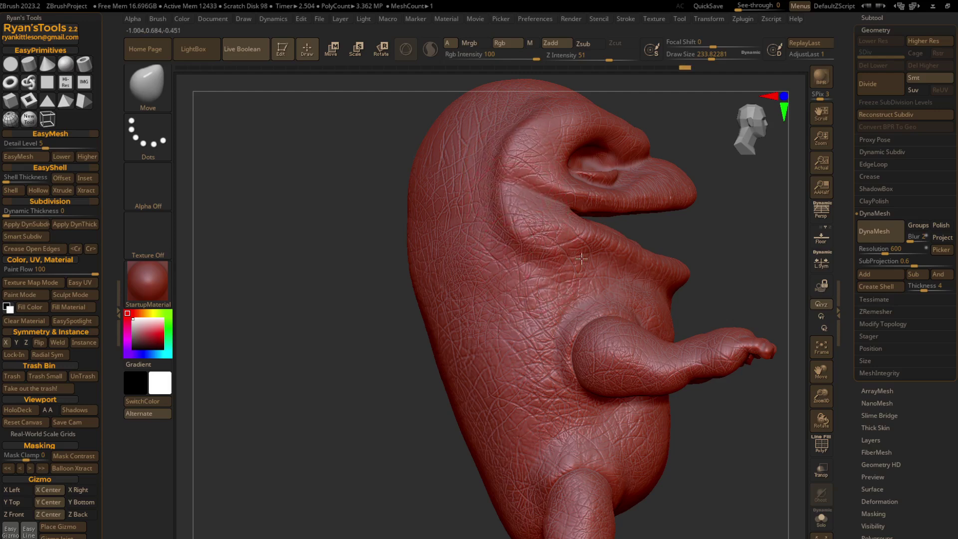
pyautogui.moveTo(509, 232); pyautogui.dragTo(530, 186)
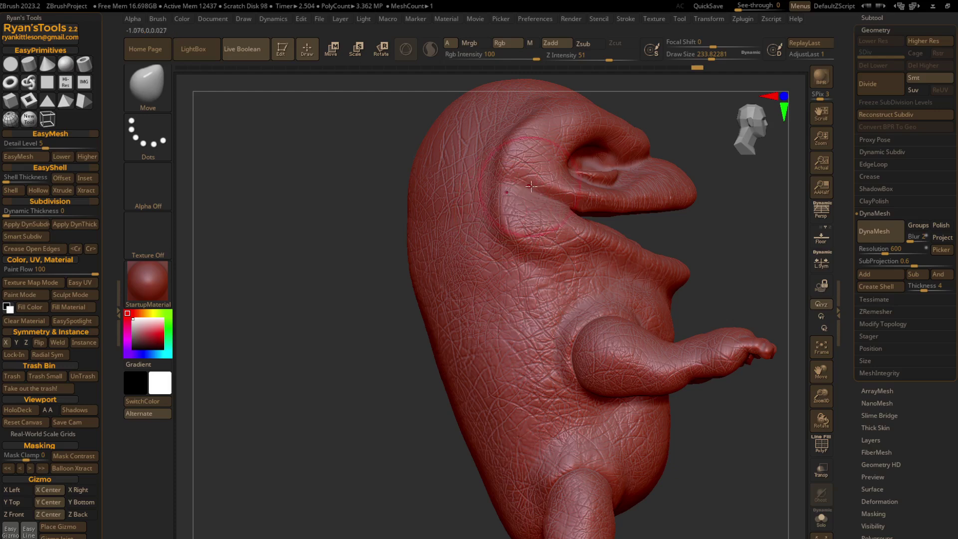
# With a smaller Move brush, reshape the cheek crease above the mouth and lift the brow.
pyautogui.moveTo(711, 59); pyautogui.dragTo(703, 59)
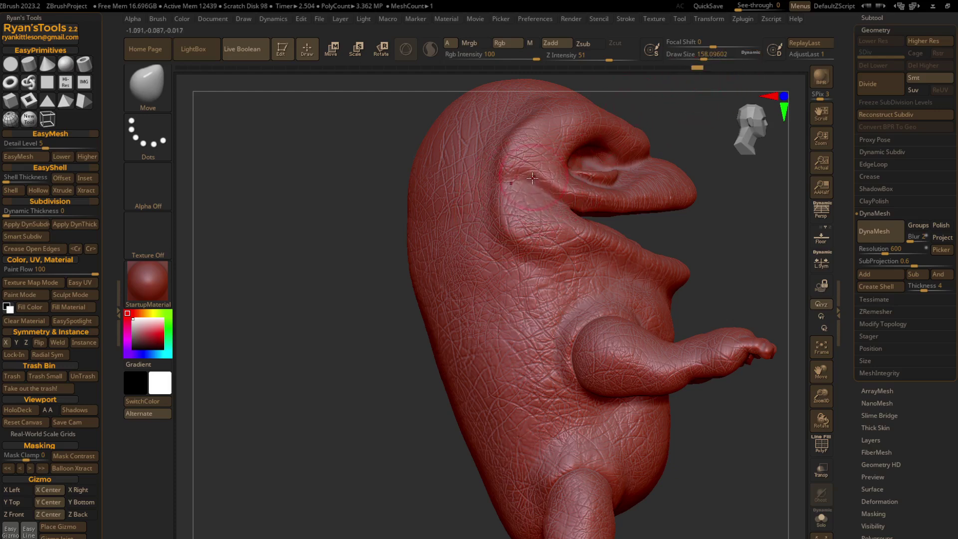
pyautogui.moveTo(560, 204)
pyautogui.mouseDown()
pyautogui.moveTo(544, 203)
pyautogui.moveTo(521, 231)
pyautogui.mouseUp()
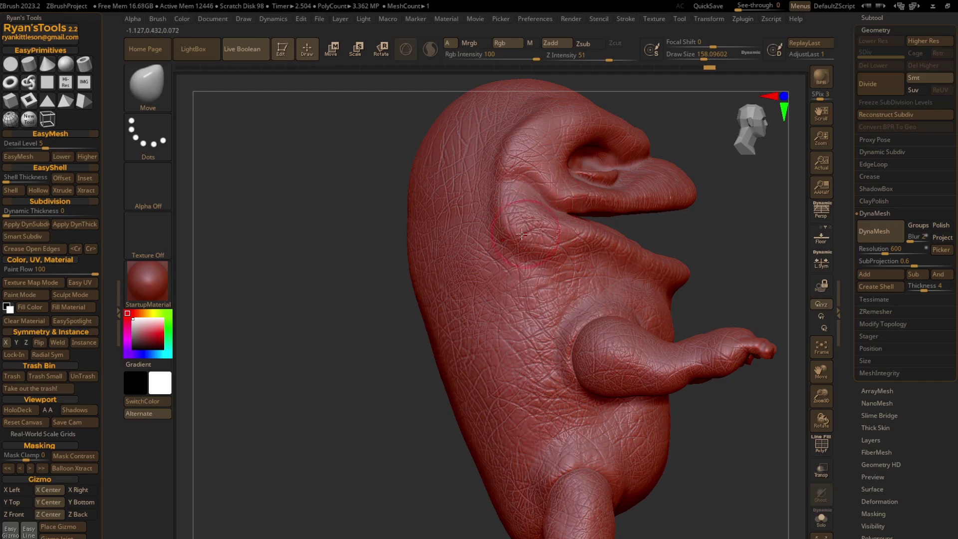
pyautogui.moveTo(552, 253); pyautogui.dragTo(538, 256)
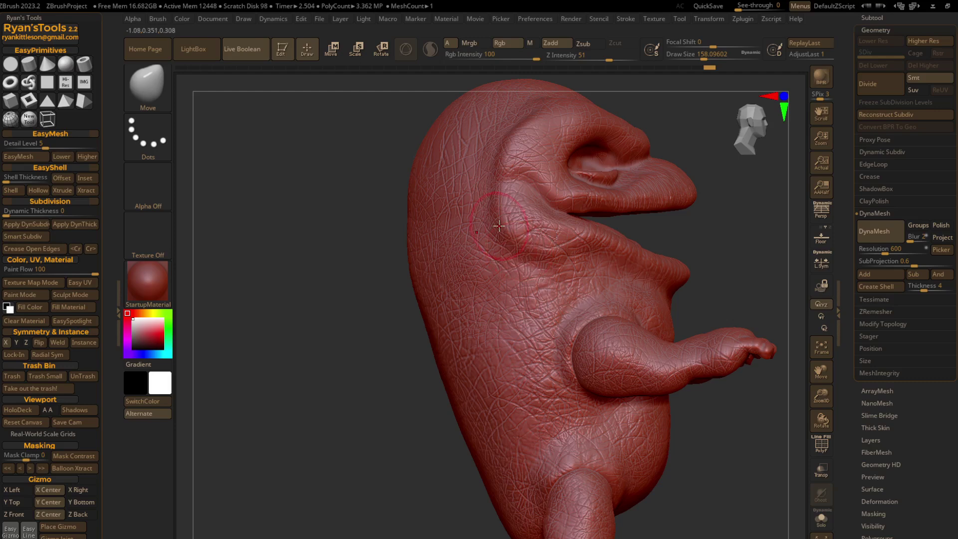
pyautogui.moveTo(511, 248); pyautogui.dragTo(525, 237)
pyautogui.moveTo(493, 179); pyautogui.dragTo(502, 181)
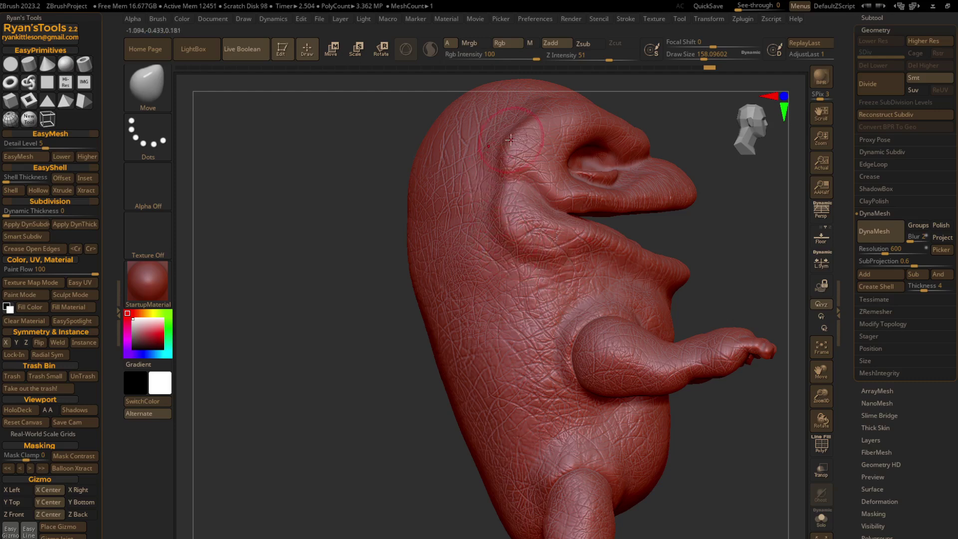
pyautogui.moveTo(521, 108); pyautogui.dragTo(517, 119)
pyautogui.moveTo(526, 206); pyautogui.dragTo(309, 121, button='right')
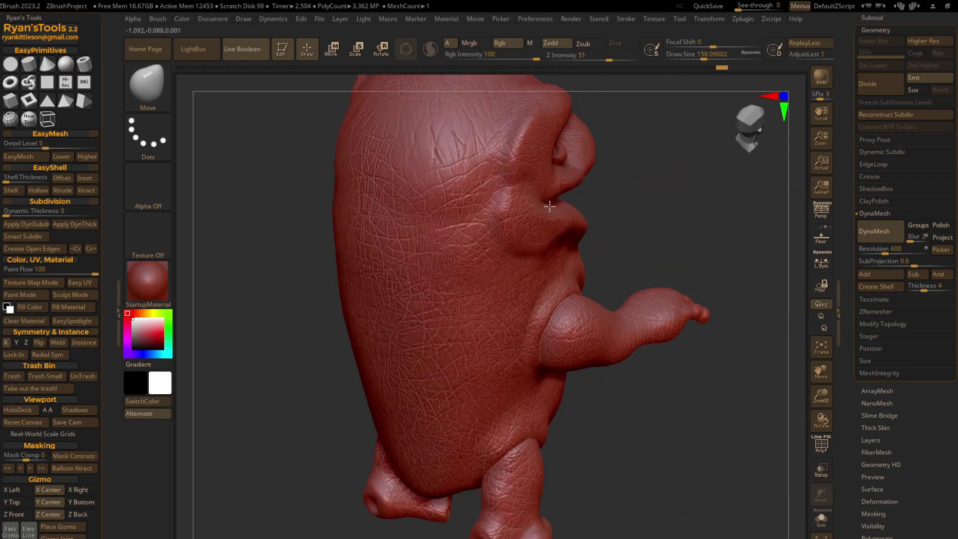
pyautogui.click(149, 84)
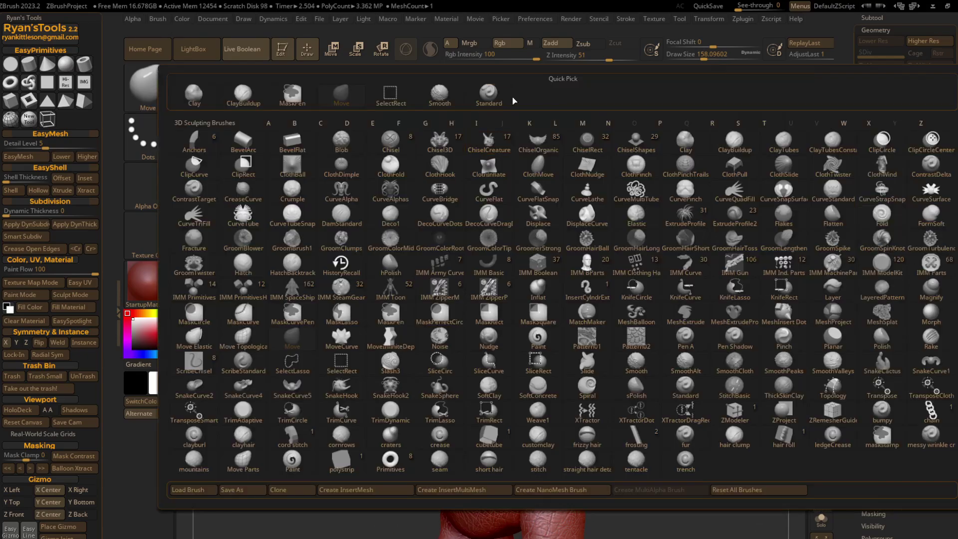
# Using the Standard brush with Dots stroke and Alpha 01, build up the brow above the eye.
pyautogui.click(486, 97)
pyautogui.click(130, 140)
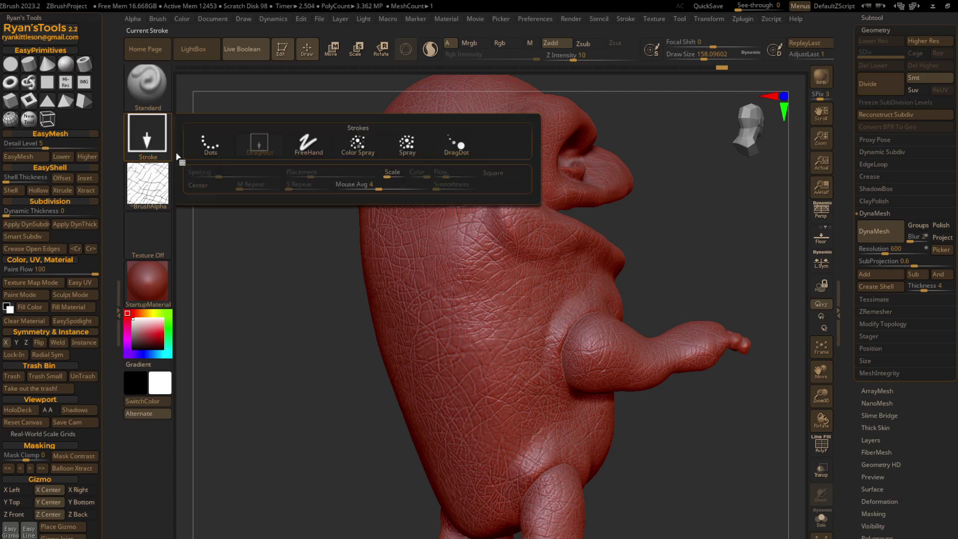
pyautogui.click(212, 143)
pyautogui.click(149, 183)
pyautogui.click(260, 191)
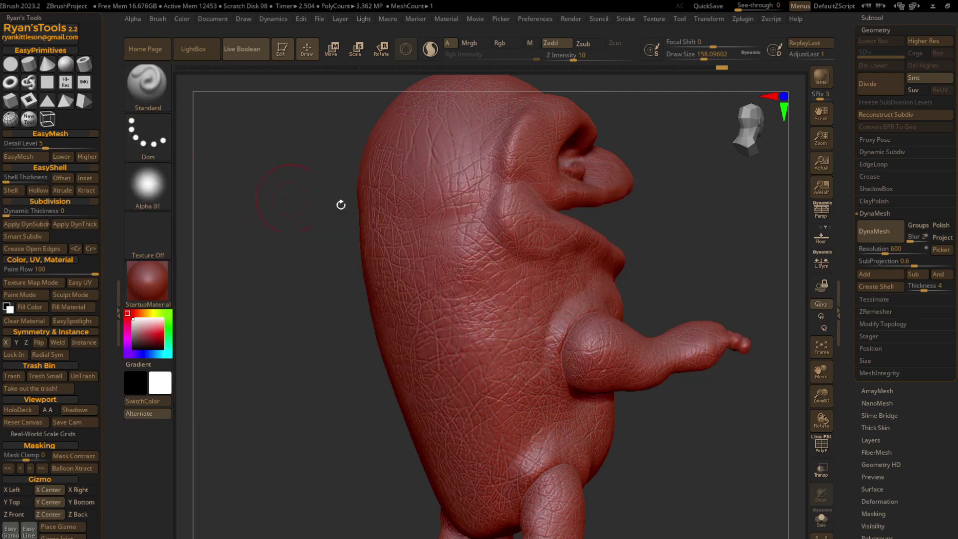
pyautogui.moveTo(522, 162); pyautogui.dragTo(537, 150, button='right')
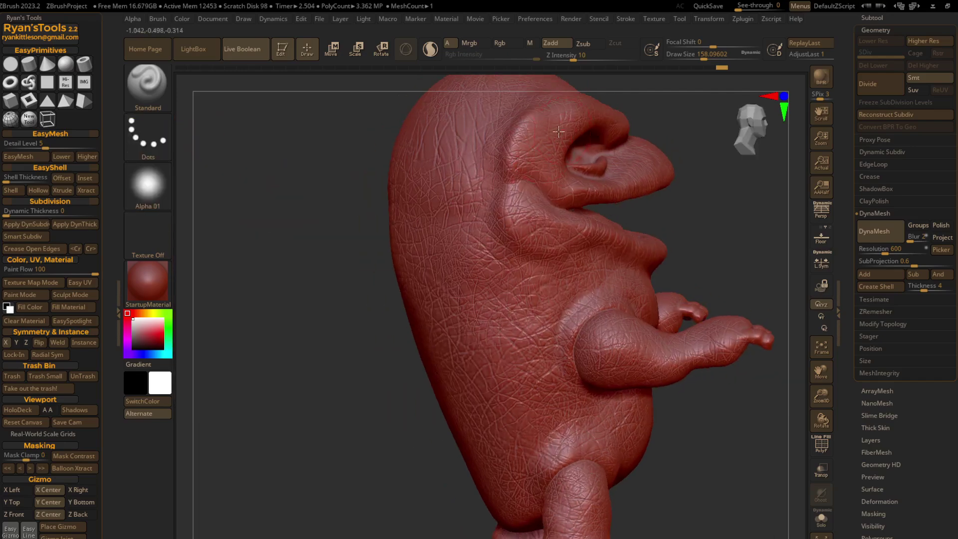
pyautogui.moveTo(577, 137); pyautogui.dragTo(563, 151)
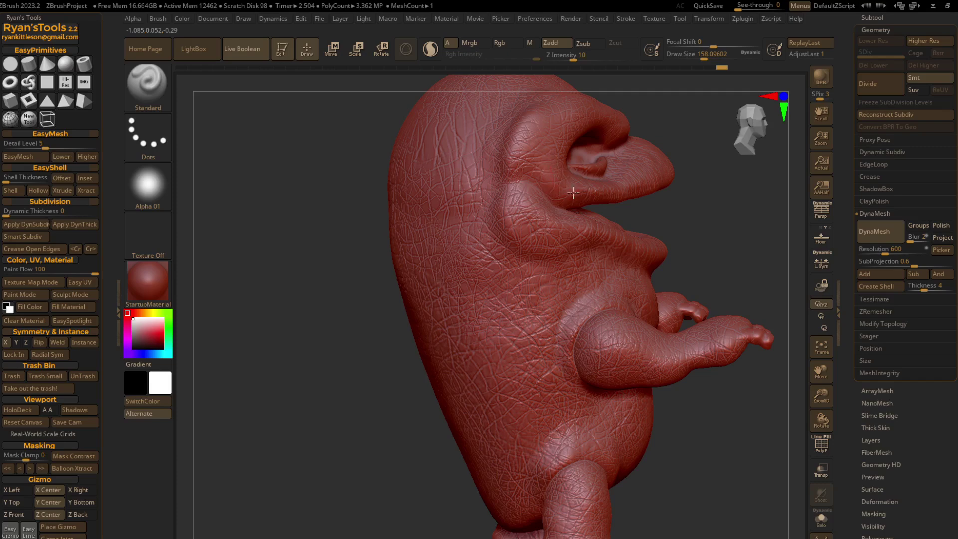
pyautogui.moveTo(554, 202)
pyautogui.mouseDown(button='right')
pyautogui.moveTo(557, 184)
pyautogui.moveTo(513, 118)
pyautogui.mouseUp(button='right')
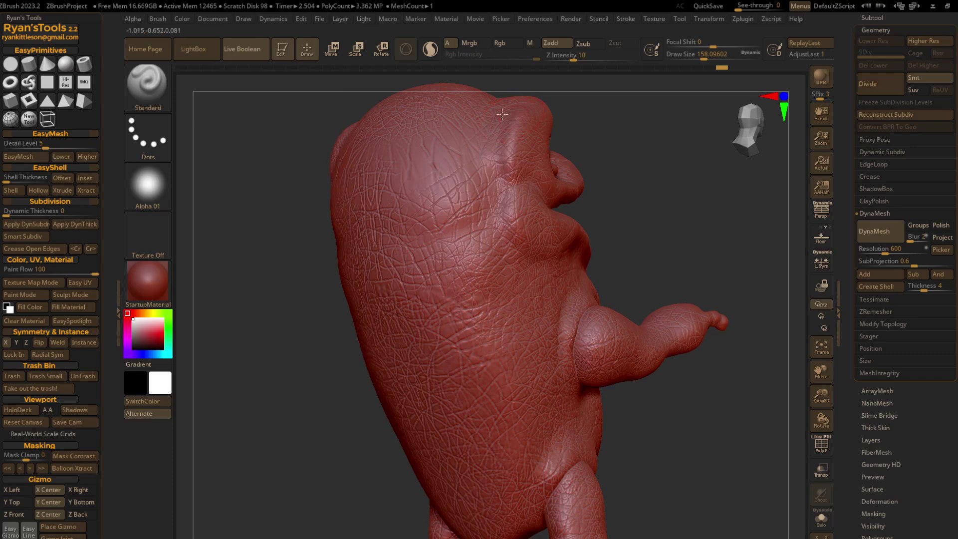
pyautogui.moveTo(500, 116); pyautogui.dragTo(288, 111, button='right')
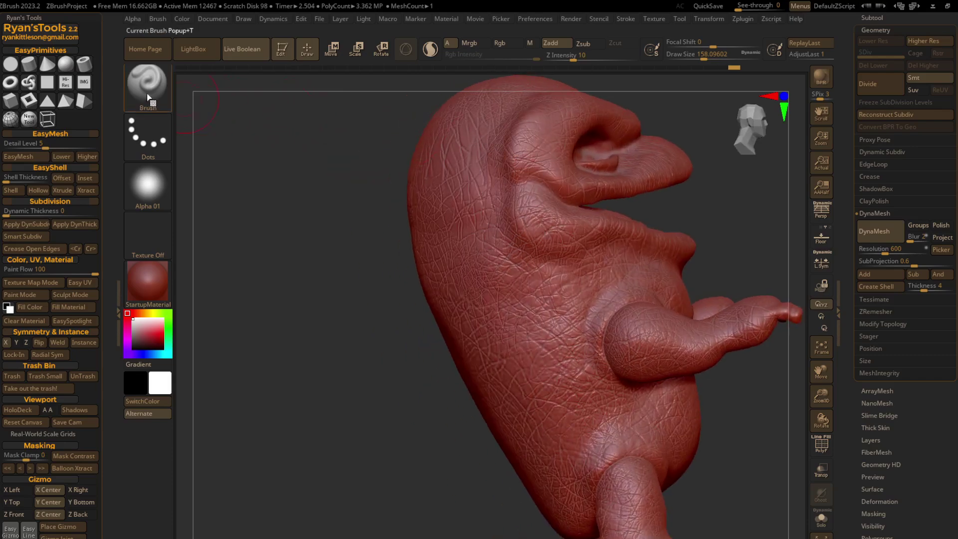
# Switch back to the Move brush with a smaller draw size.
pyautogui.click(148, 97)
pyautogui.click(350, 101)
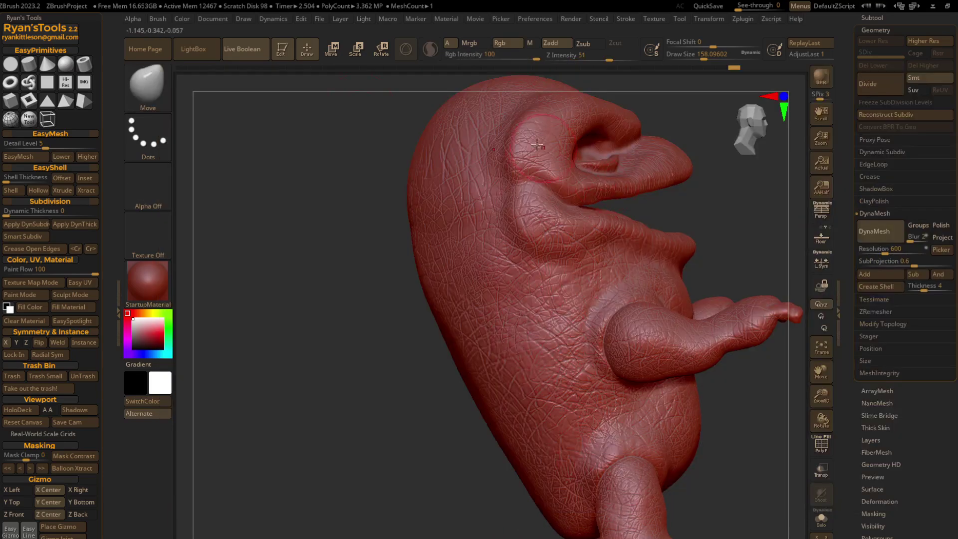
pyautogui.moveTo(704, 58); pyautogui.dragTo(698, 59)
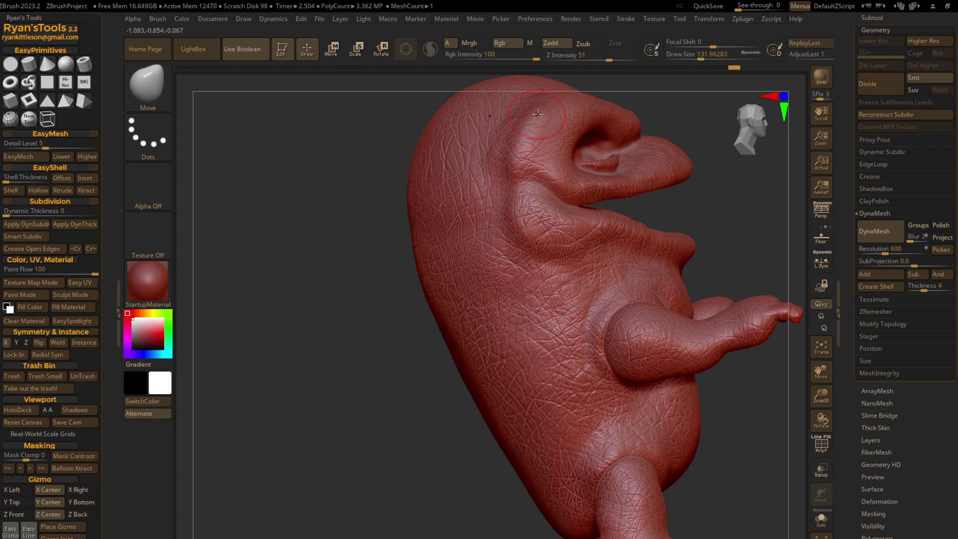
pyautogui.hotkey('ctrl', 'shift', 'z')
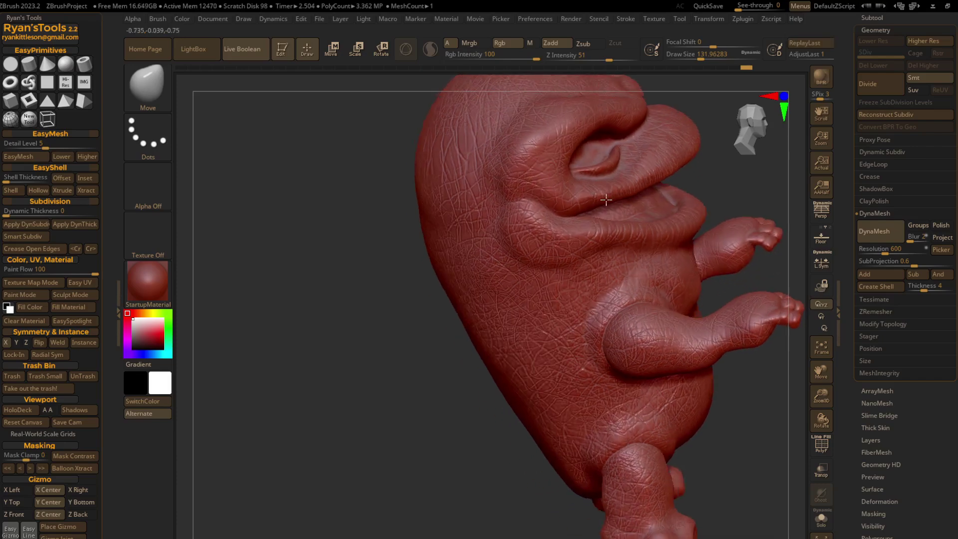
pyautogui.click(148, 84)
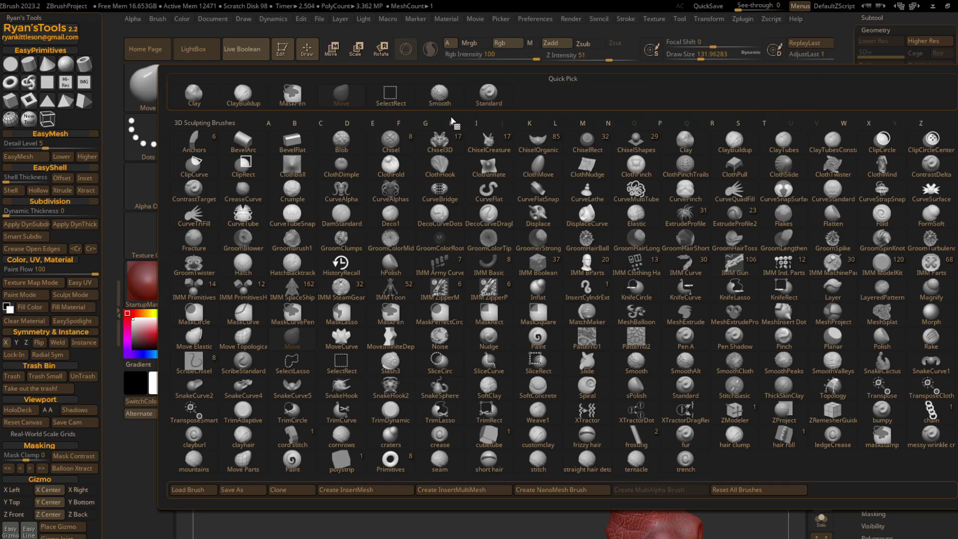
# Build up the skin beside the eye with the Standard brush at Z Intensity 14.
pyautogui.click(474, 105)
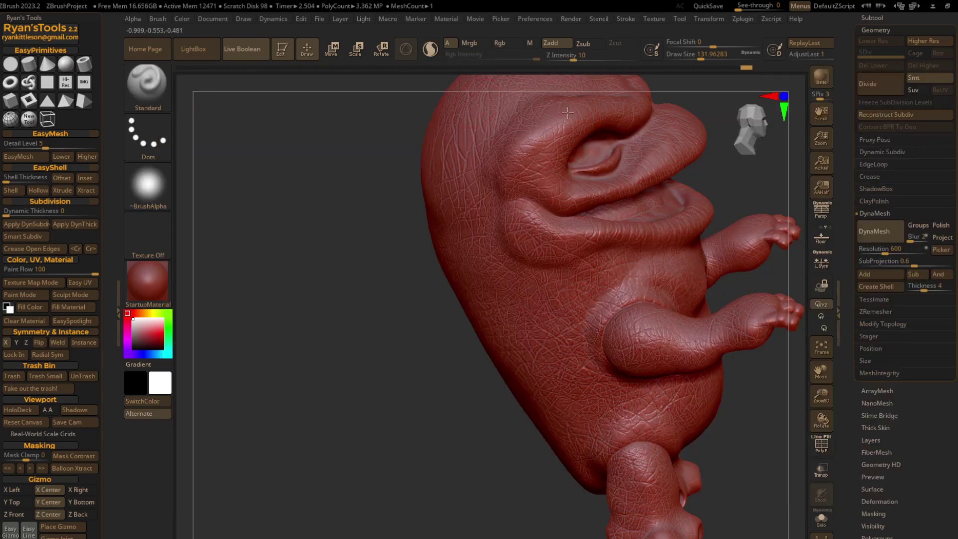
pyautogui.press('u')
pyautogui.moveTo(574, 80); pyautogui.dragTo(581, 80)
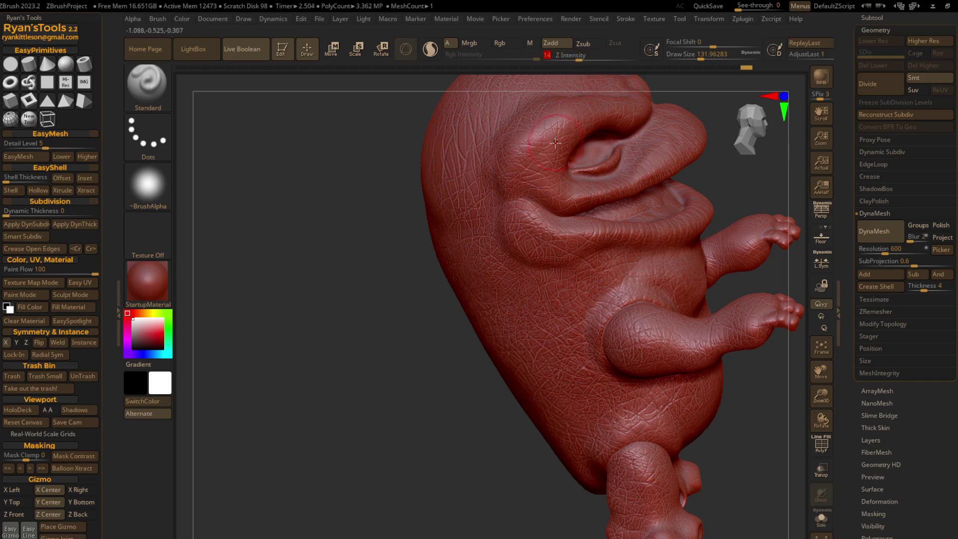
pyautogui.moveTo(535, 135); pyautogui.dragTo(535, 183)
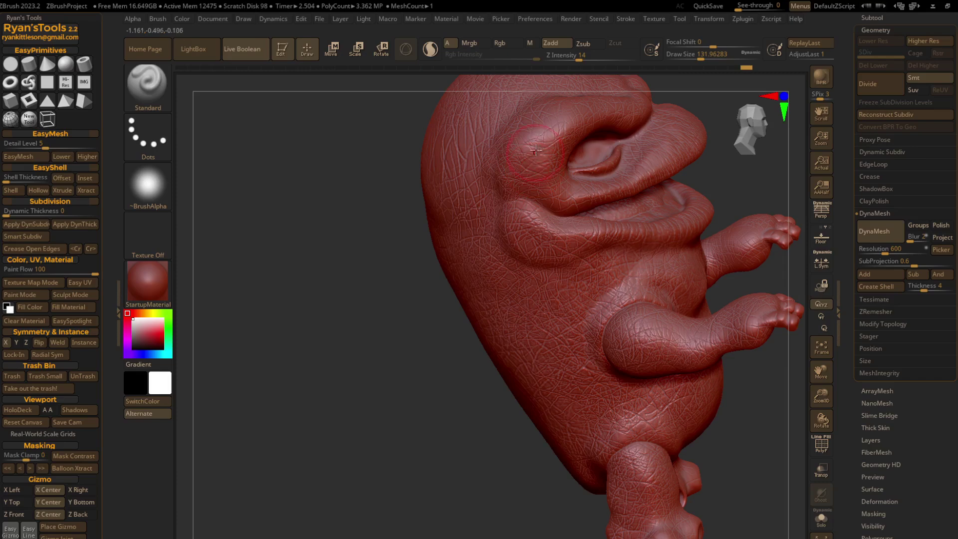
# Switch to the Move brush and rotate the dinosaur back to a front view.
pyautogui.moveTo(592, 185); pyautogui.dragTo(595, 118, button='right')
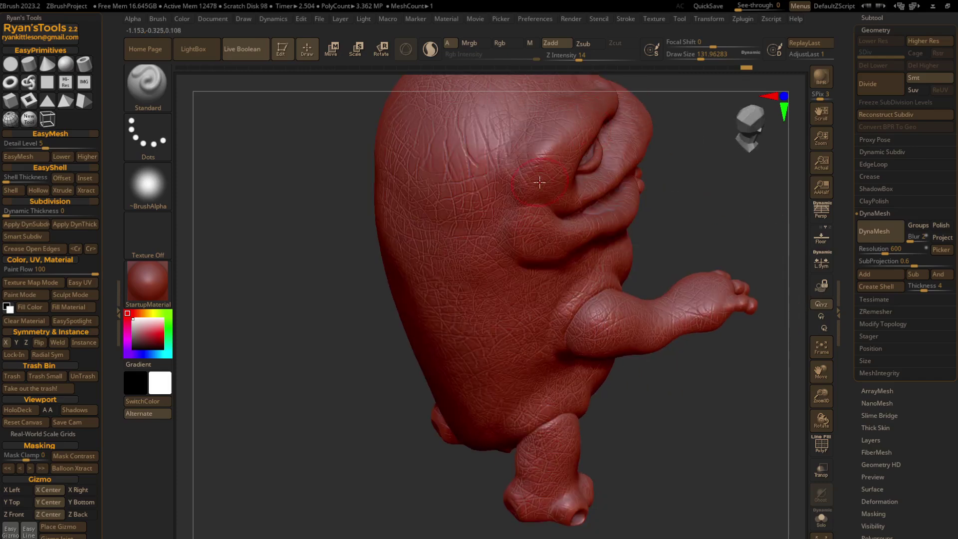
pyautogui.moveTo(541, 150)
pyautogui.keyDown('ctrl'); pyautogui.mouseDown(button='right')
pyautogui.moveTo(527, 96)
pyautogui.moveTo(539, 165)
pyautogui.mouseUp(button='right'); pyautogui.keyUp('ctrl')
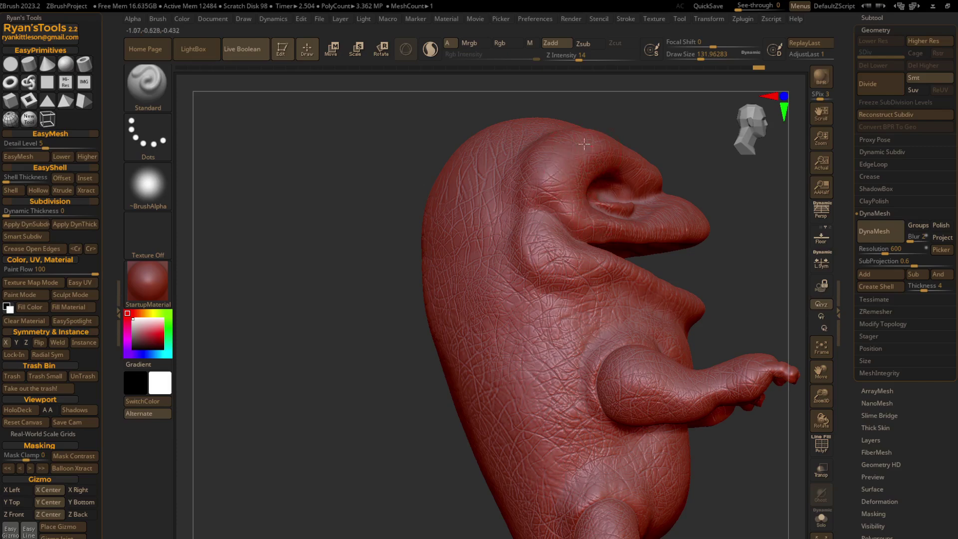
pyautogui.moveTo(512, 178); pyautogui.dragTo(537, 252, button='right')
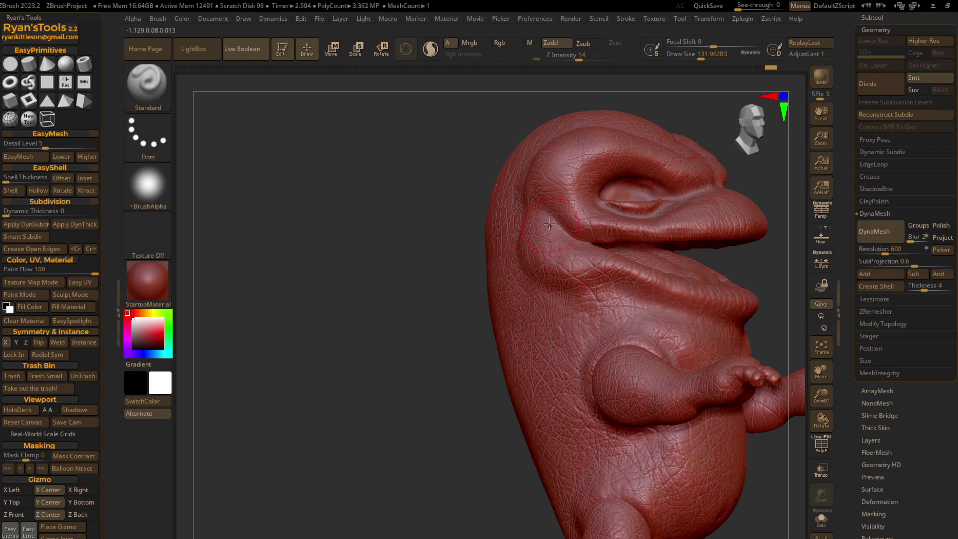
pyautogui.click(158, 106)
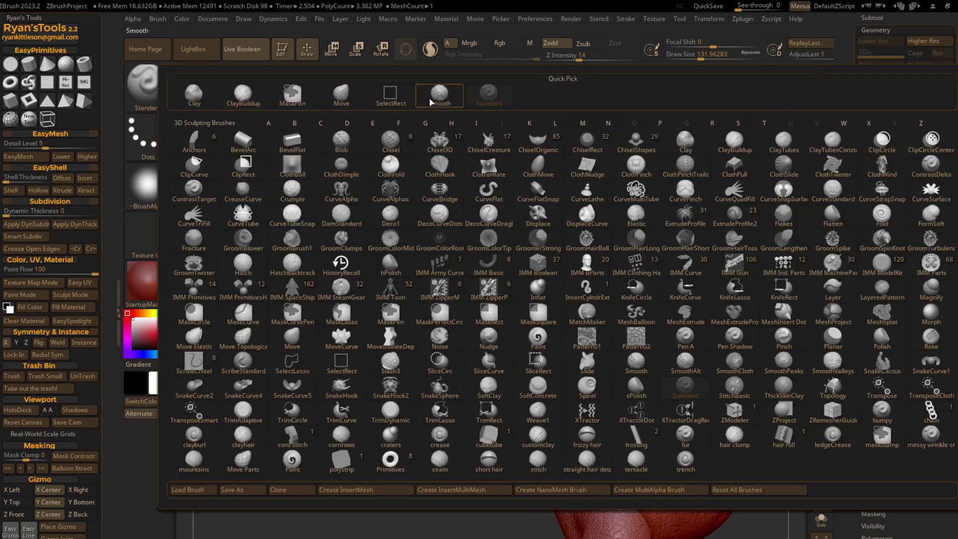
pyautogui.click(333, 97)
pyautogui.moveTo(595, 209); pyautogui.dragTo(528, 214, button='right')
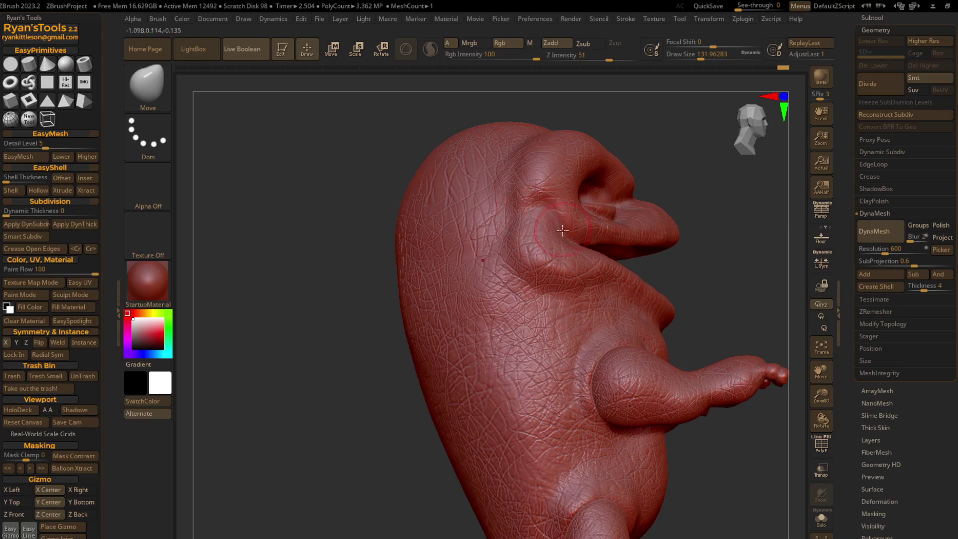
pyautogui.moveTo(560, 235)
pyautogui.mouseDown(button='right')
pyautogui.moveTo(464, 233)
pyautogui.moveTo(506, 231)
pyautogui.mouseUp(button='right')
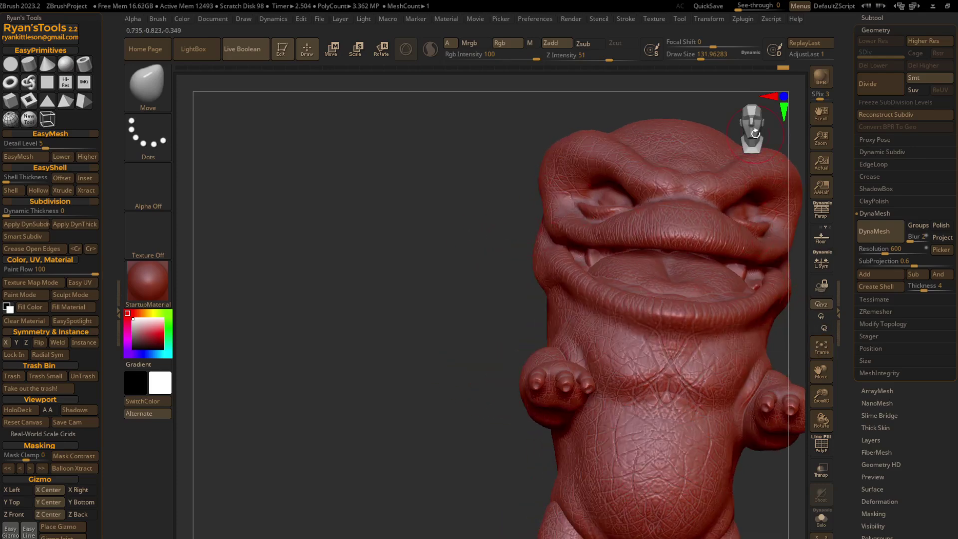
# Square up and reframe the front view, enlarge the brush, and tilt toward the mouth.
pyautogui.click(827, 347)
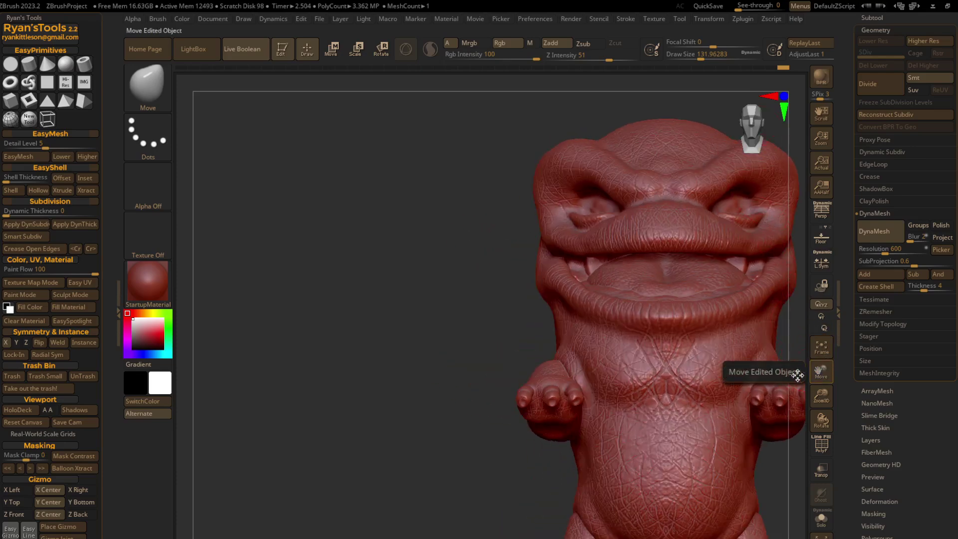
pyautogui.moveTo(821, 360); pyautogui.dragTo(765, 385)
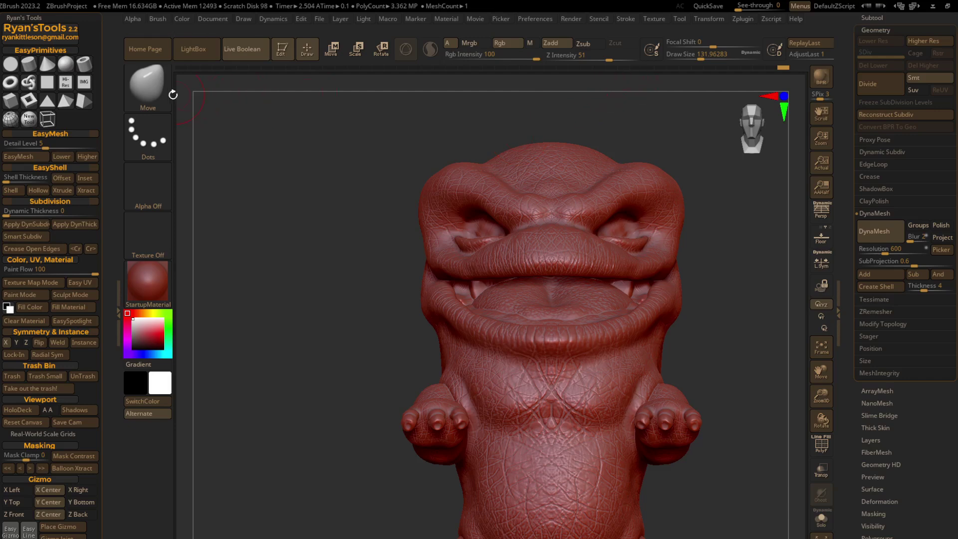
pyautogui.moveTo(698, 59); pyautogui.dragTo(711, 58)
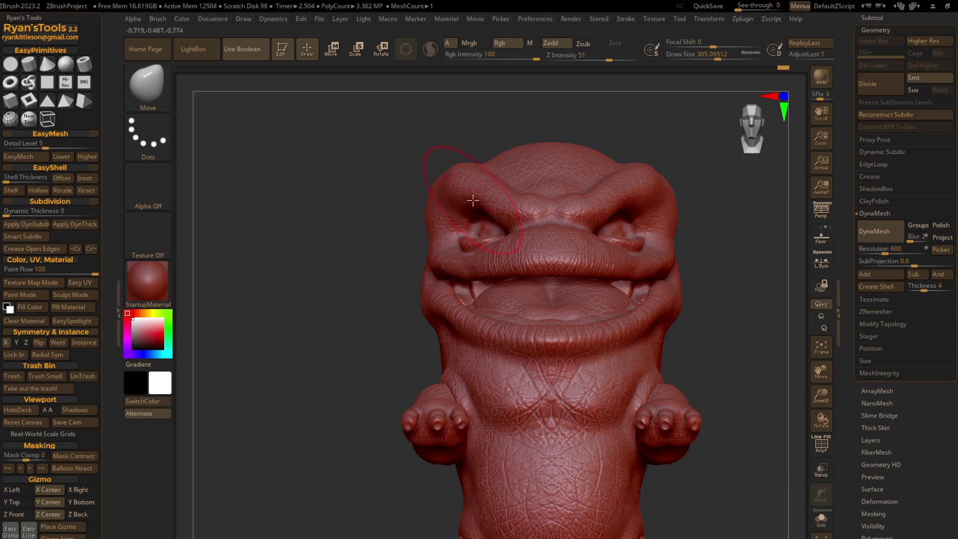
pyautogui.moveTo(652, 348)
pyautogui.mouseDown(button='right')
pyautogui.moveTo(654, 364)
pyautogui.moveTo(432, 305)
pyautogui.mouseUp(button='right')
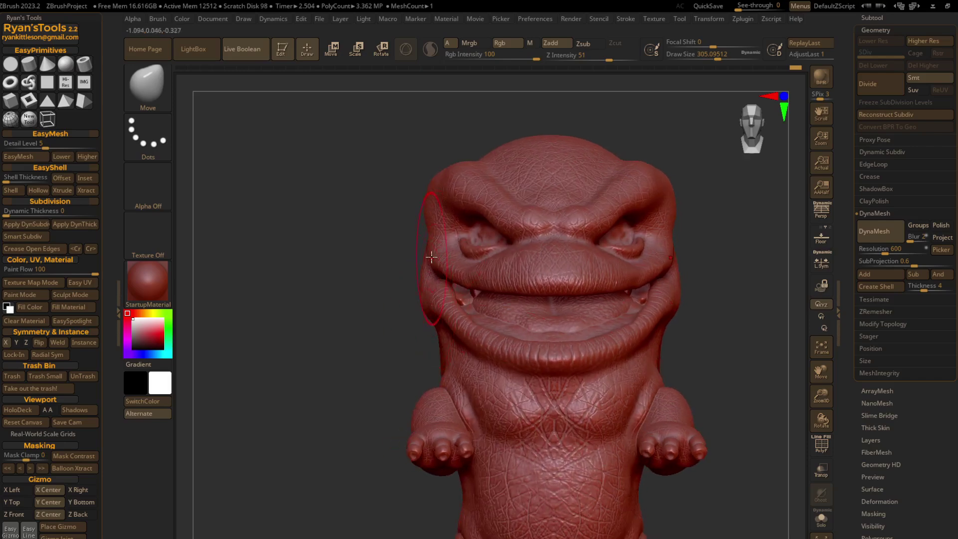
pyautogui.scroll(1, 893, 130)
pyautogui.scroll(2, 883, 105)
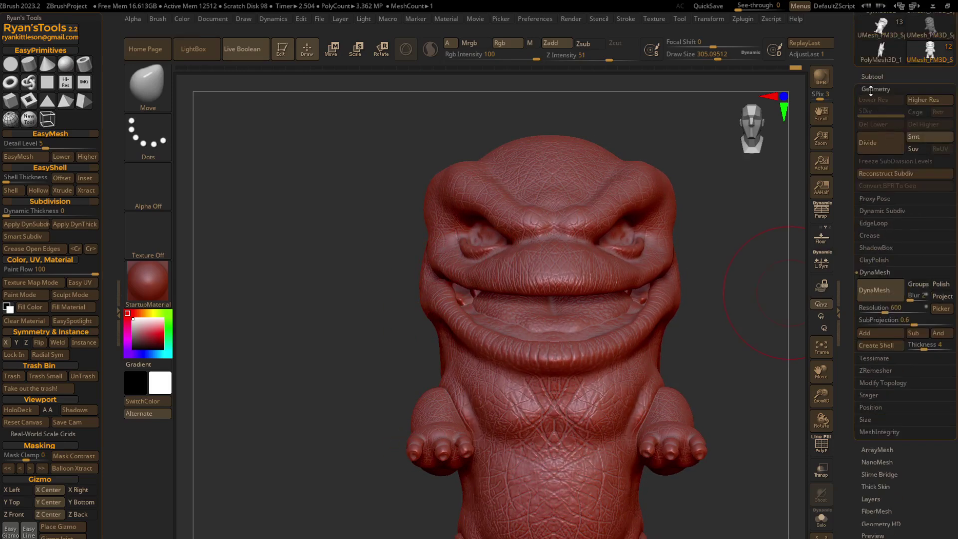
# Make the eyeball subtool visible and nudge the surface near the left arm.
pyautogui.click(871, 75)
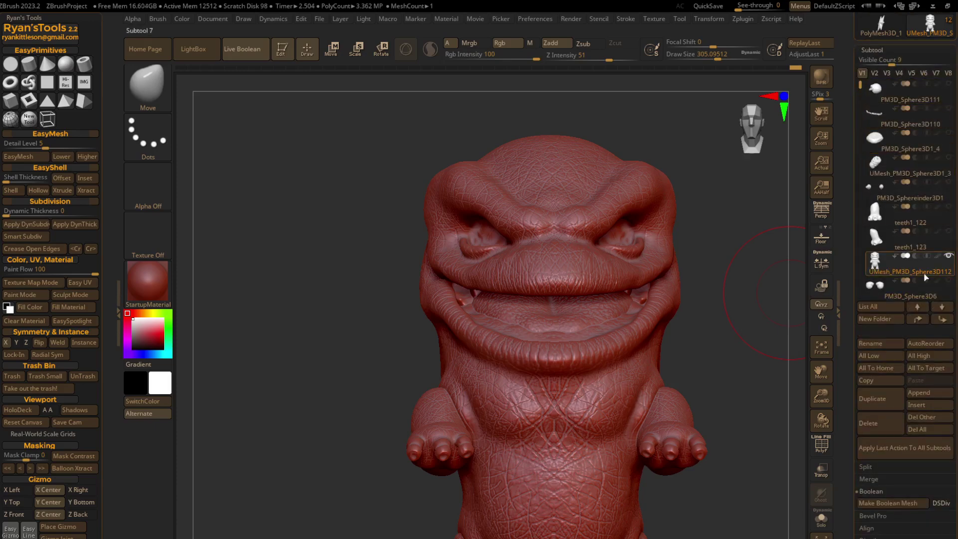
pyautogui.click(948, 281)
pyautogui.moveTo(639, 280); pyautogui.dragTo(638, 283, button='right')
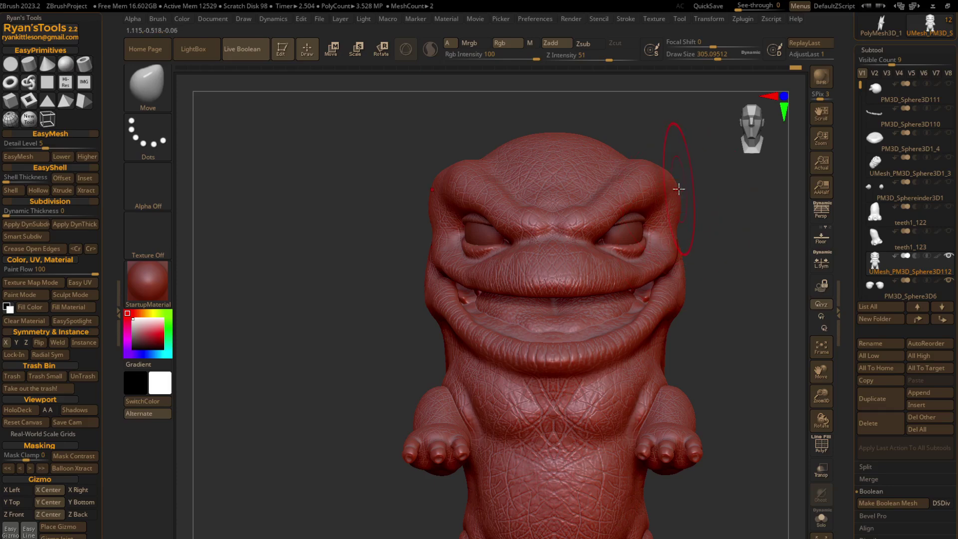
pyautogui.moveTo(685, 194)
pyautogui.mouseDown(button='right')
pyautogui.moveTo(639, 188)
pyautogui.moveTo(674, 250)
pyautogui.moveTo(727, 263)
pyautogui.moveTo(716, 285)
pyautogui.moveTo(686, 279)
pyautogui.moveTo(686, 307)
pyautogui.mouseUp(button='right')
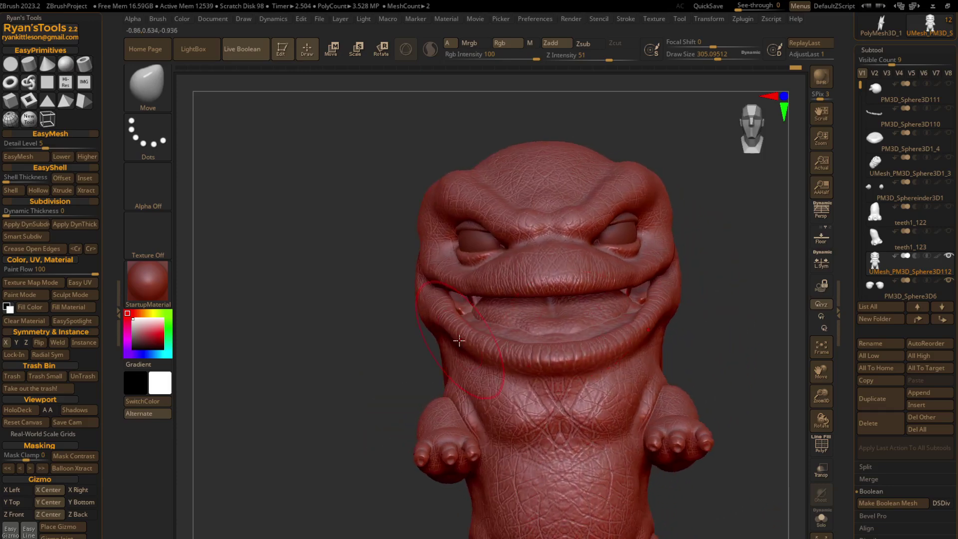
pyautogui.moveTo(460, 342); pyautogui.dragTo(446, 367, button='right')
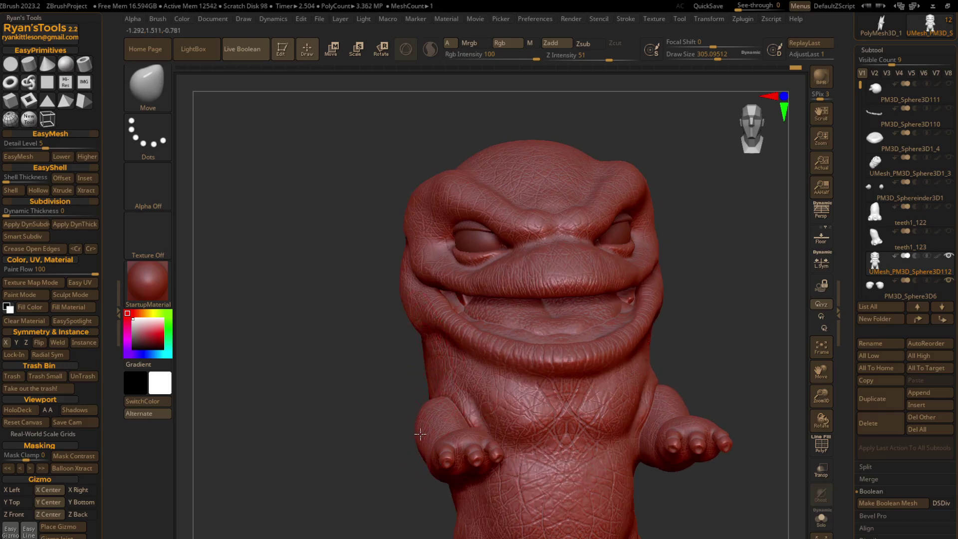
pyautogui.moveTo(419, 433); pyautogui.dragTo(425, 439)
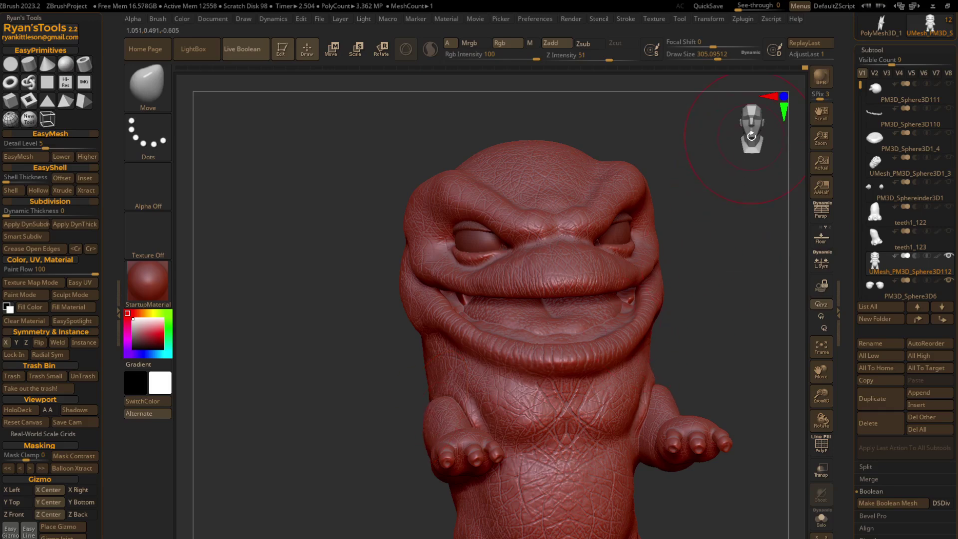
# Reshape the outline of the left cheek and jaw from the front view.
pyautogui.moveTo(750, 138); pyautogui.dragTo(706, 376)
pyautogui.moveTo(458, 357); pyautogui.dragTo(432, 487)
pyautogui.moveTo(440, 411); pyautogui.dragTo(414, 341)
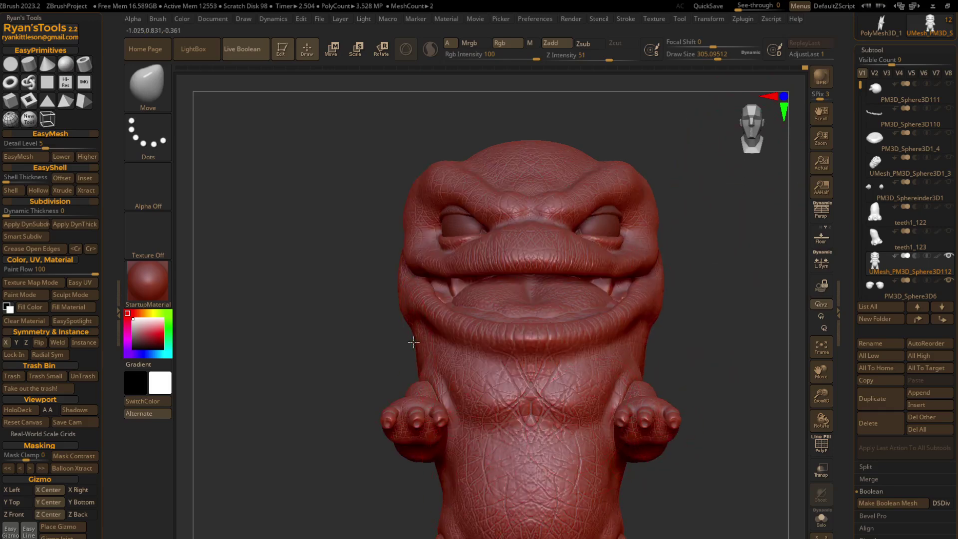
pyautogui.click(414, 340)
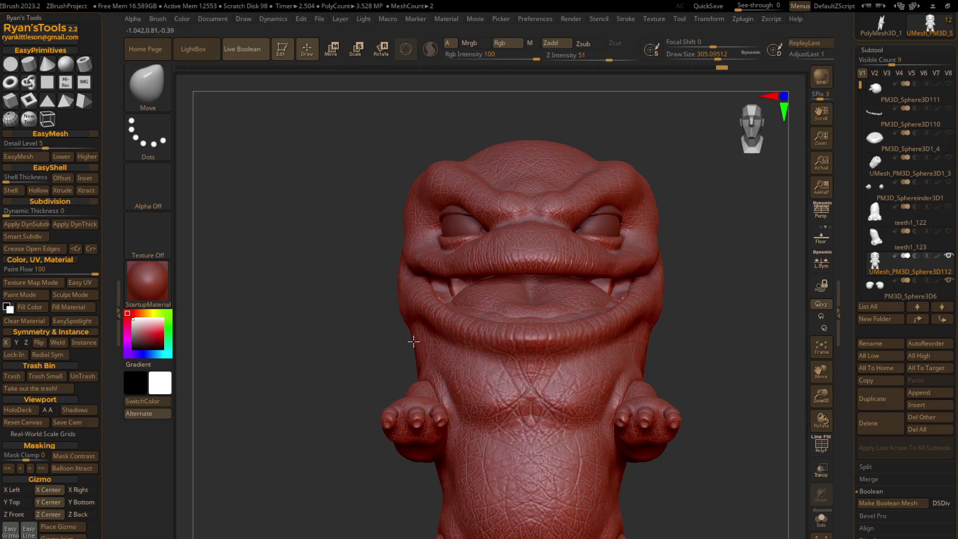
pyautogui.moveTo(412, 341); pyautogui.dragTo(411, 350, button='right')
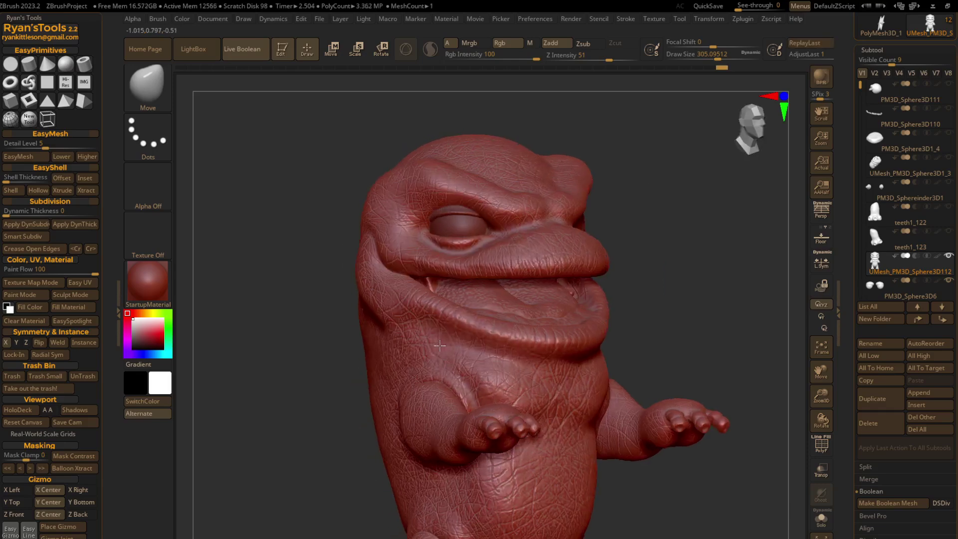
pyautogui.press('space')
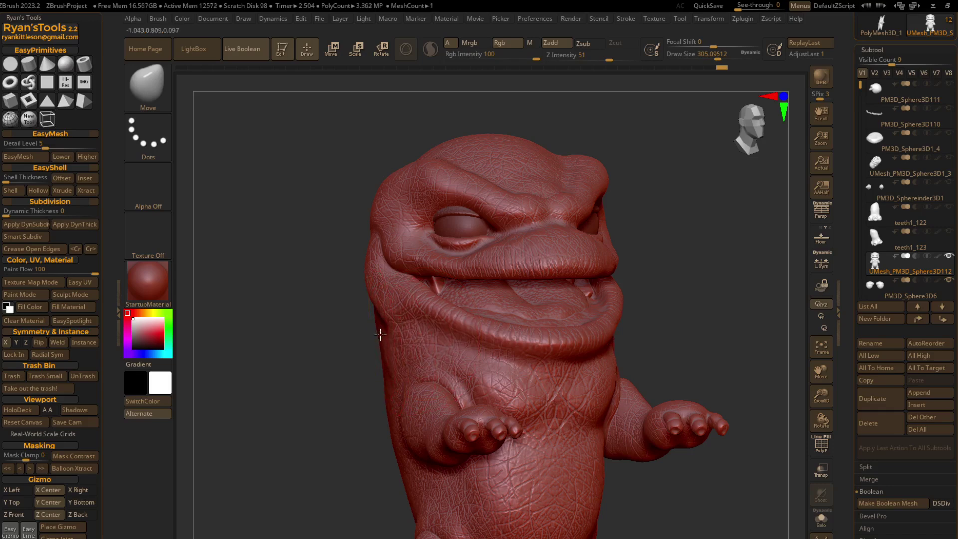
pyautogui.moveTo(380, 335); pyautogui.dragTo(418, 329, button='right')
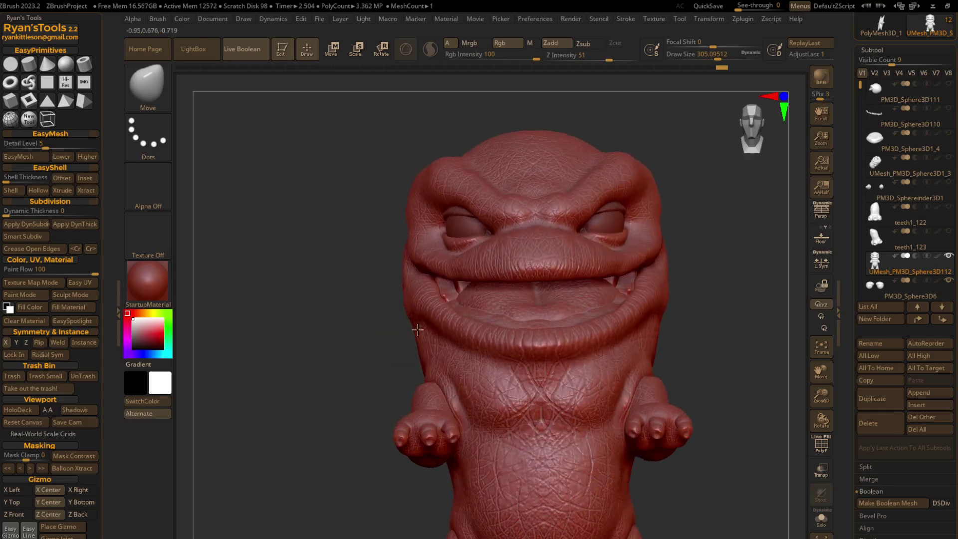
# Toggle the eyeballs to compare the face, then zoom in and shrink the brush.
pyautogui.hotkey('ctrl', 'z')
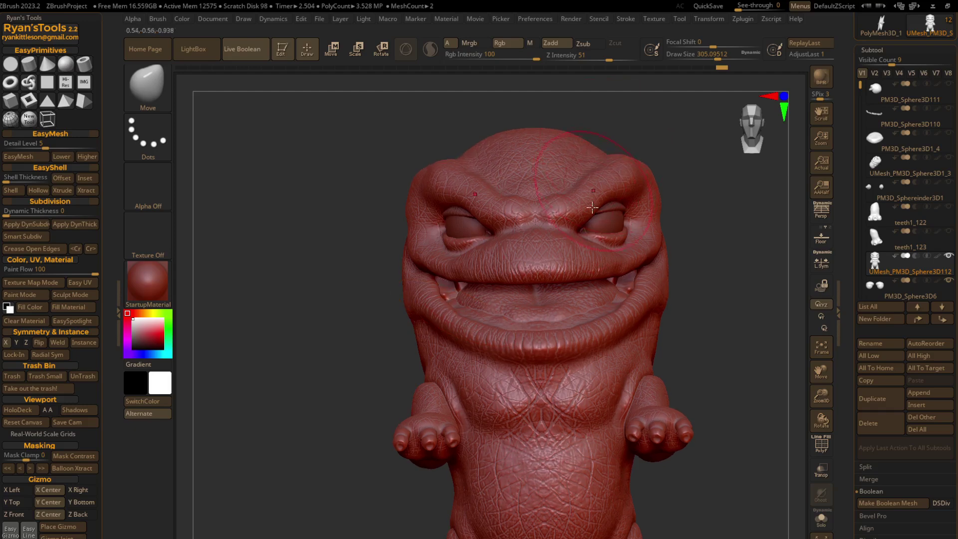
pyautogui.hotkey('ctrl', 'shift', 'z')
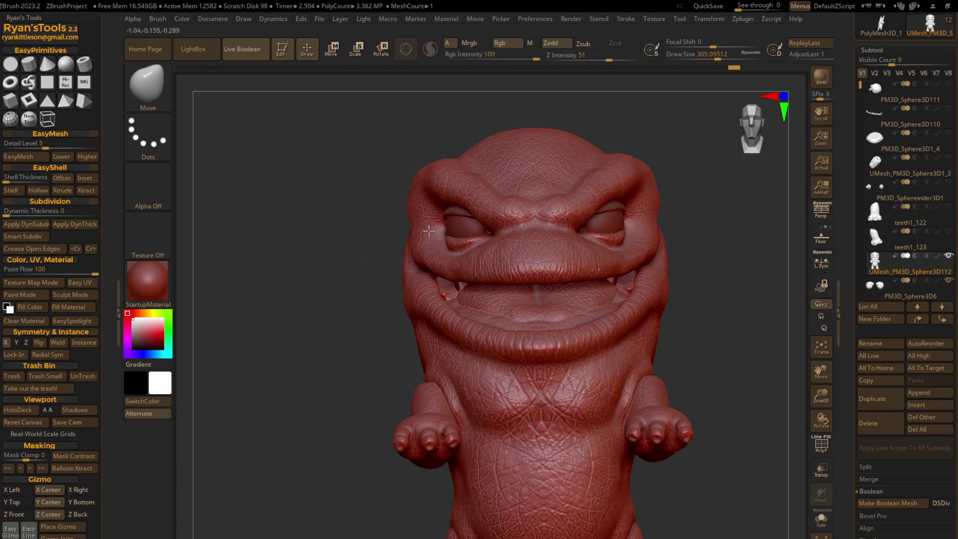
pyautogui.moveTo(425, 230); pyautogui.dragTo(540, 259, button='right')
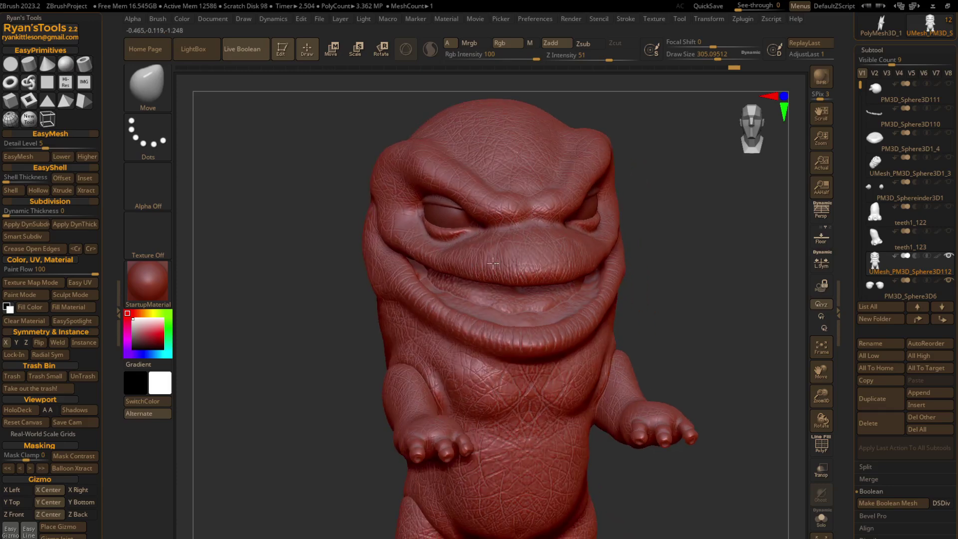
pyautogui.hotkey('ctrl', 'z')
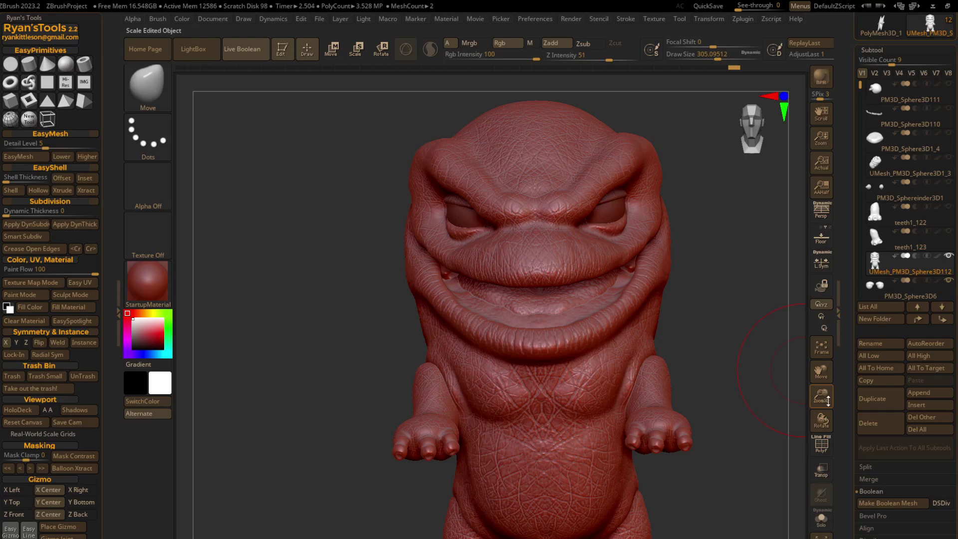
pyautogui.moveTo(821, 395); pyautogui.dragTo(822, 421)
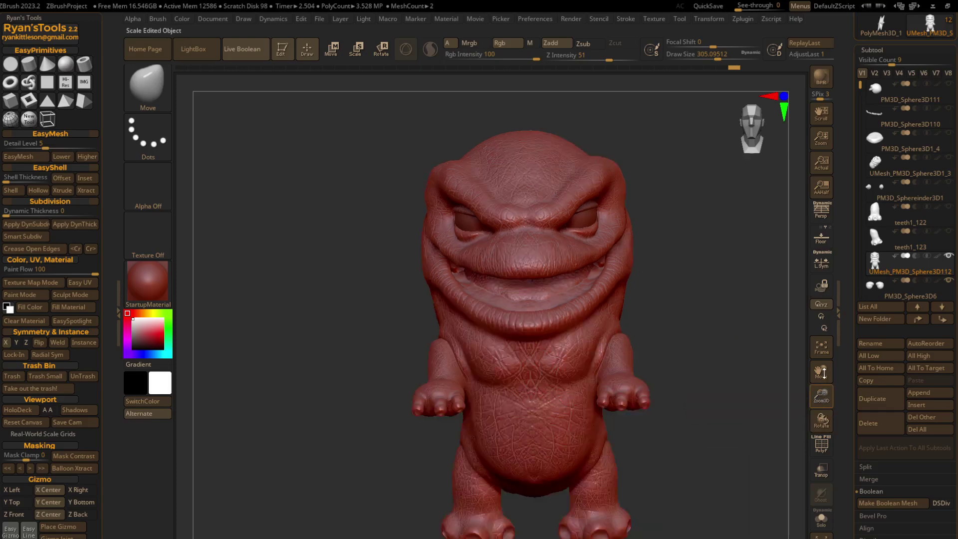
pyautogui.moveTo(717, 54); pyautogui.dragTo(694, 54)
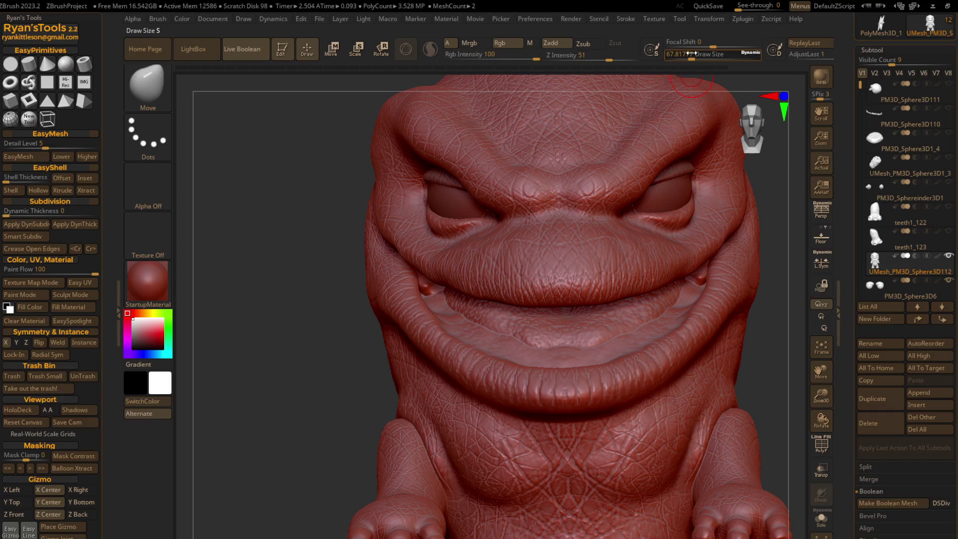
# Switch to the Standard brush set to carve inward with slightly lower strength.
pyautogui.moveTo(609, 61); pyautogui.dragTo(604, 60)
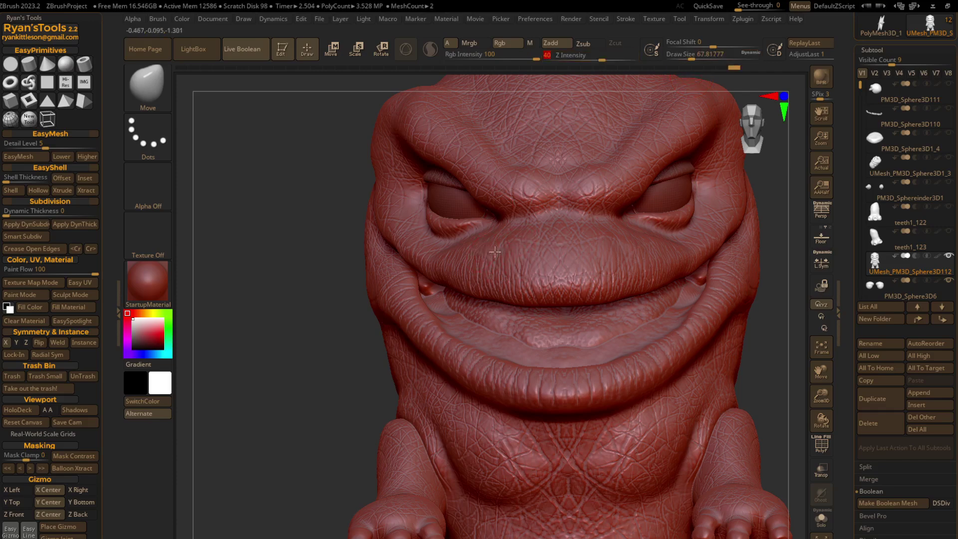
pyautogui.press('ctrl')
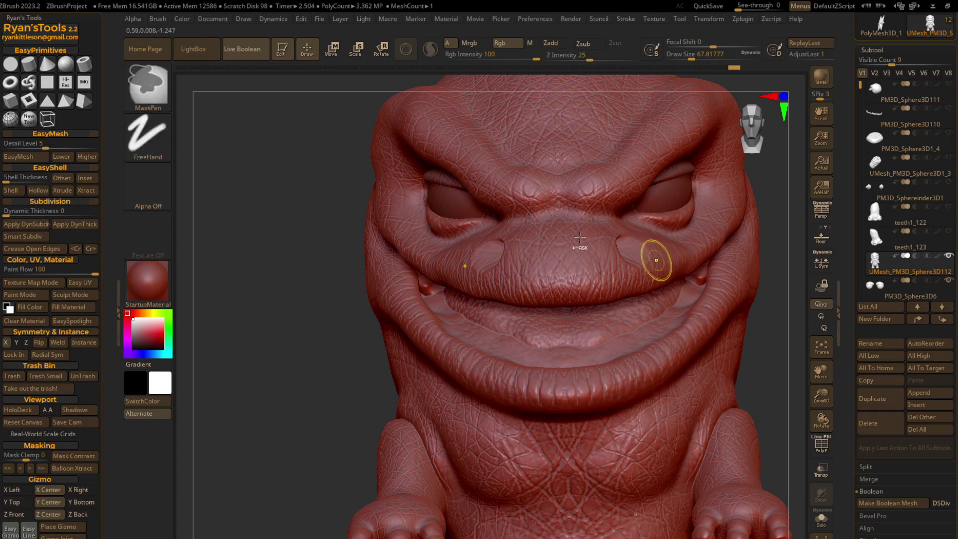
pyautogui.click(141, 88)
pyautogui.click(483, 99)
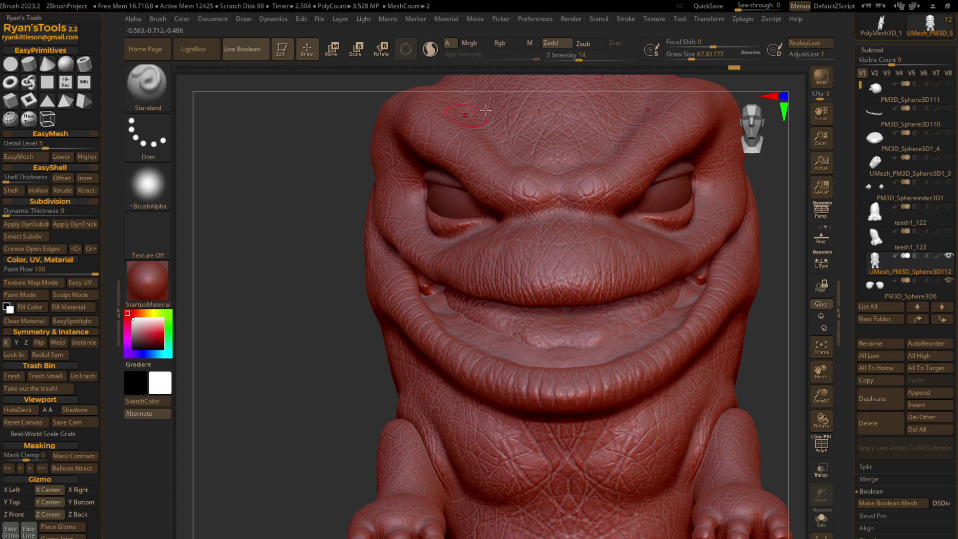
pyautogui.click(582, 48)
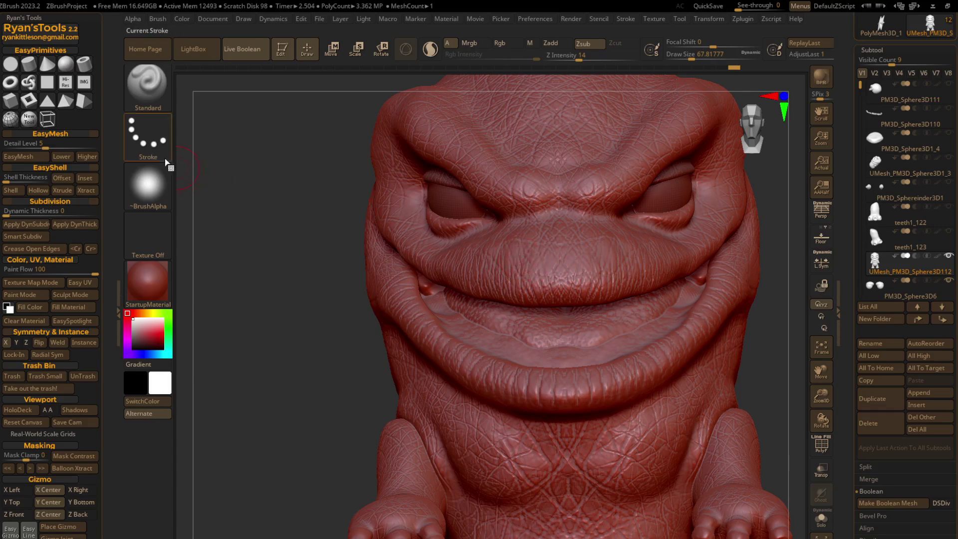
# Set brush strength to 15 and size to about 30 while turning toward the face.
pyautogui.moveTo(519, 255); pyautogui.dragTo(550, 211, button='right')
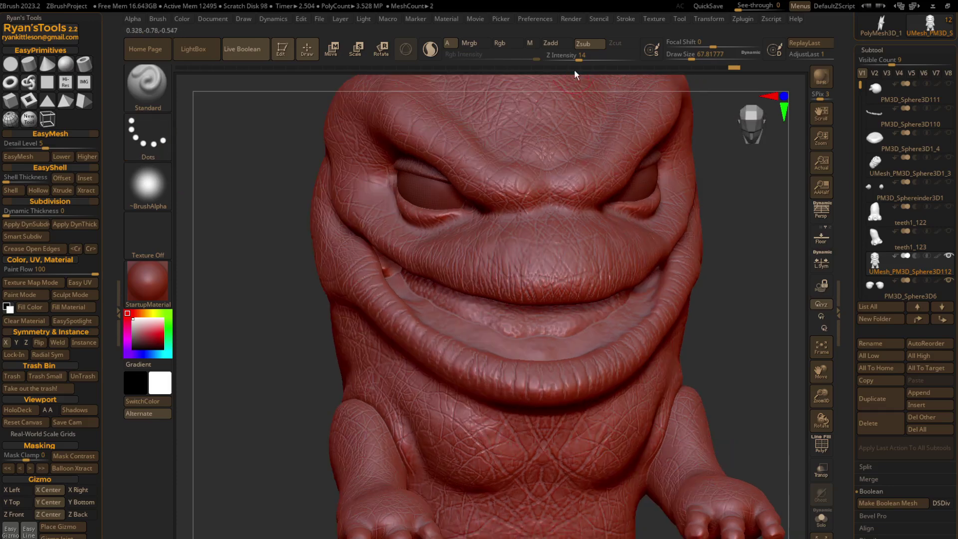
pyautogui.click(578, 58)
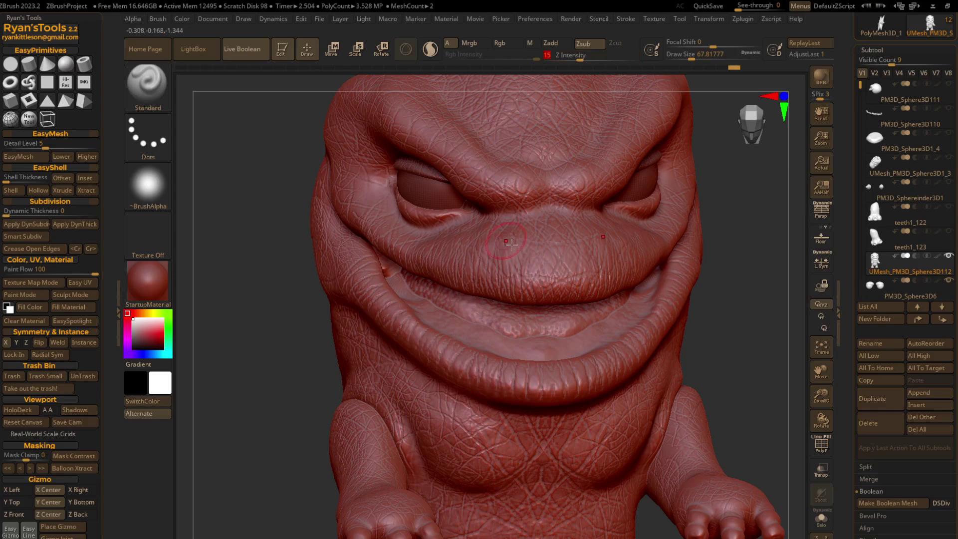
pyautogui.moveTo(569, 234); pyautogui.dragTo(502, 242, button='right')
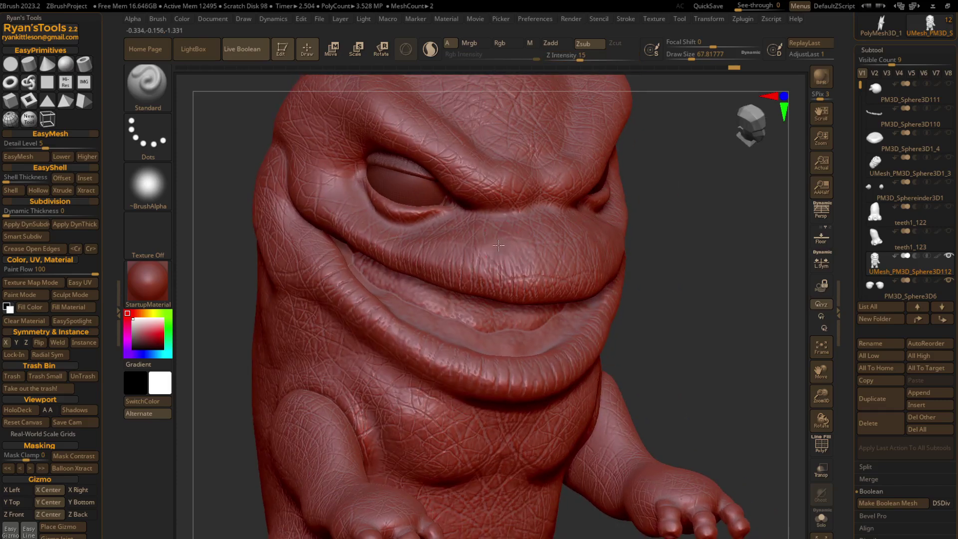
pyautogui.click(683, 55)
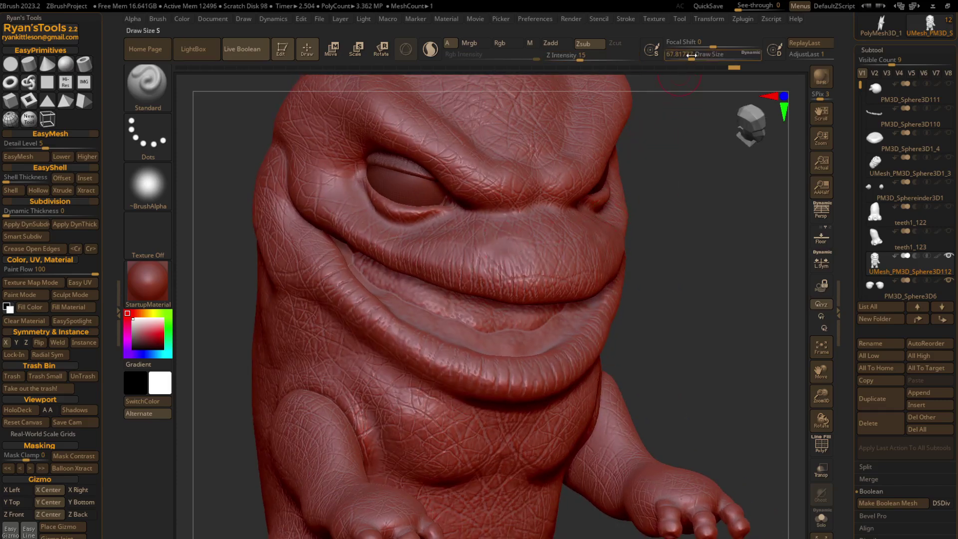
pyautogui.moveTo(684, 55); pyautogui.dragTo(686, 54)
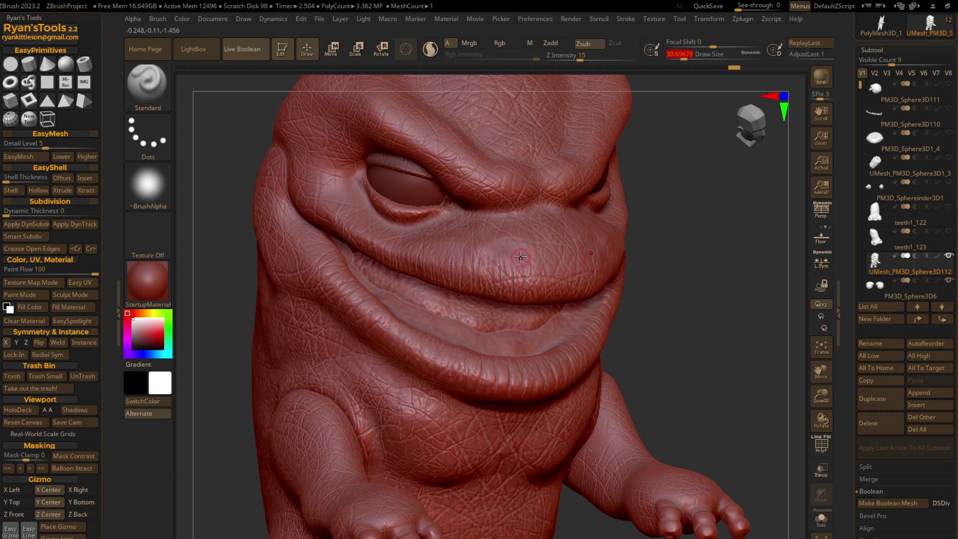
pyautogui.press('Return')
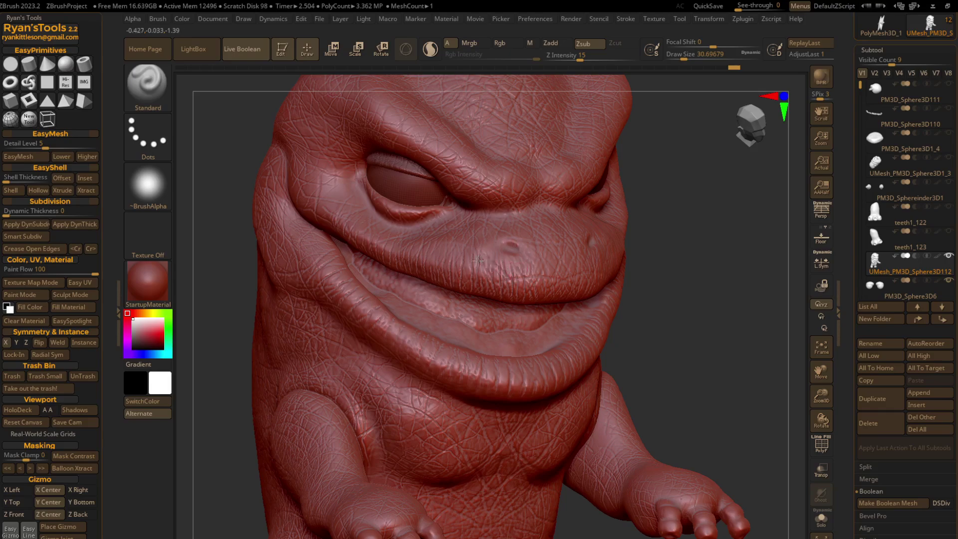
# Orbit between front and side views of the snout.
pyautogui.moveTo(514, 250); pyautogui.dragTo(466, 254, button='right')
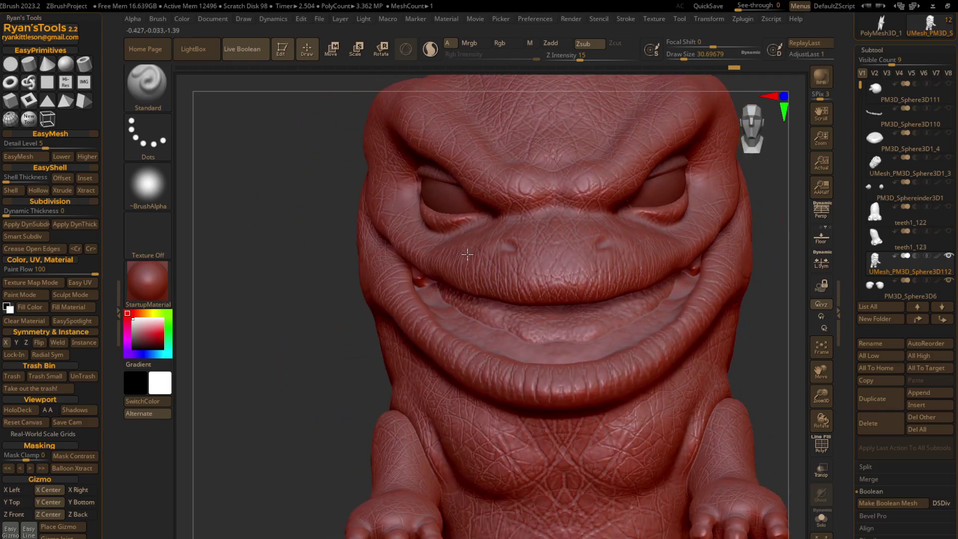
pyautogui.moveTo(601, 244); pyautogui.dragTo(587, 252, button='right')
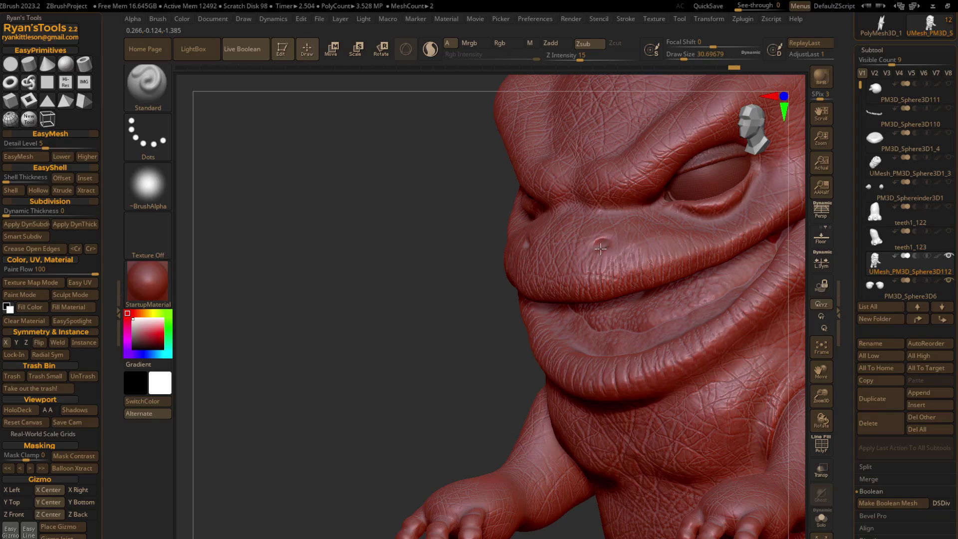
pyautogui.moveTo(693, 273); pyautogui.dragTo(675, 270, button='right')
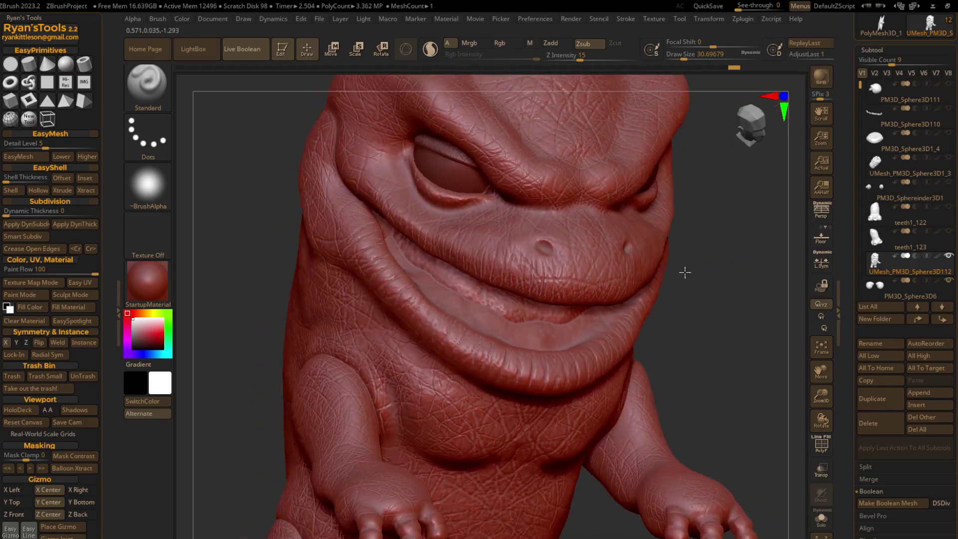
pyautogui.click(147, 82)
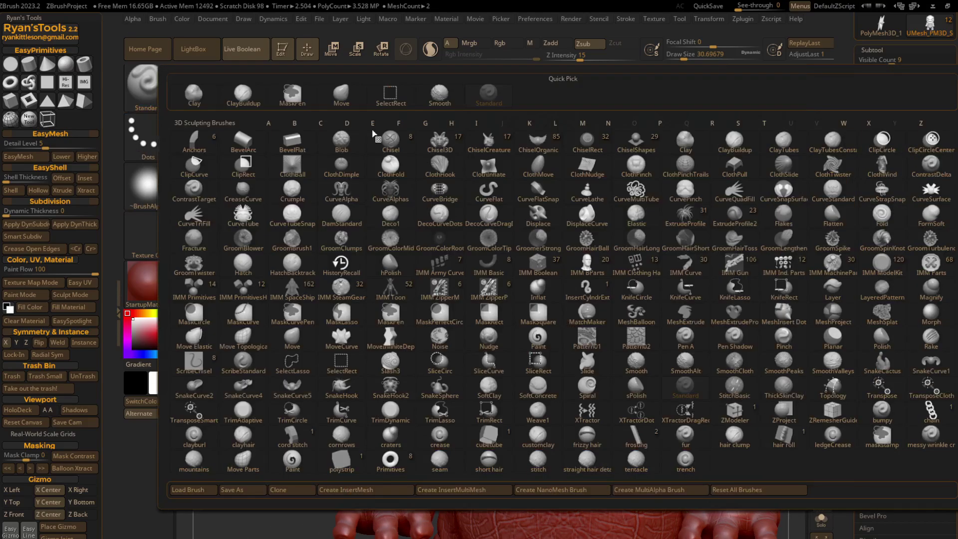
# Switch to the Move brush, enlarge it to about 59, and turn the face head-on.
pyautogui.click(341, 94)
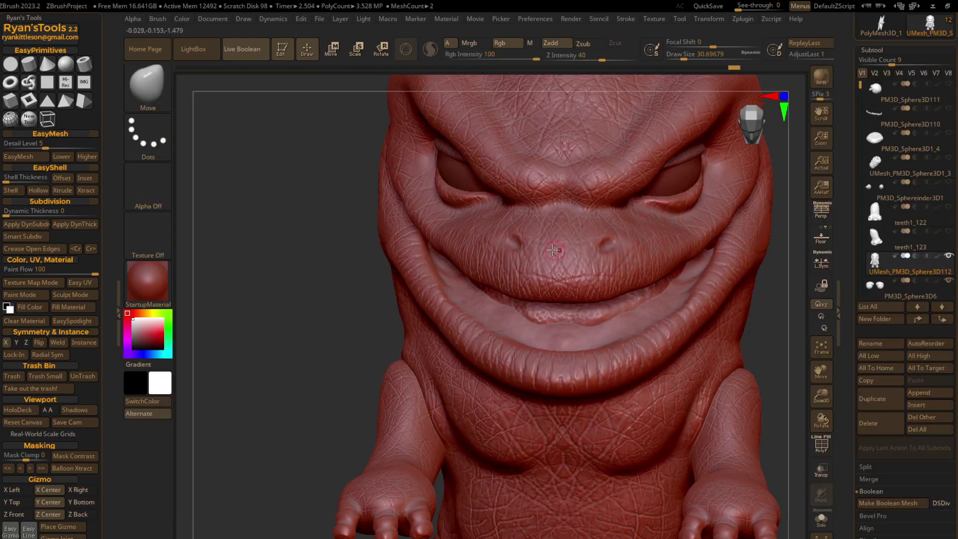
pyautogui.moveTo(689, 60); pyautogui.dragTo(686, 57)
pyautogui.moveTo(619, 259); pyautogui.dragTo(615, 253, button='right')
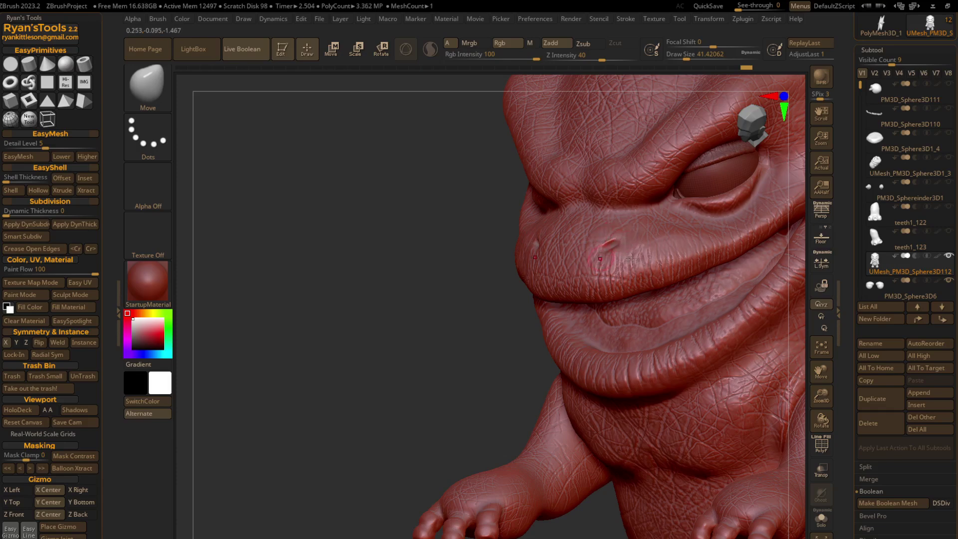
pyautogui.moveTo(625, 243); pyautogui.dragTo(697, 249, button='right')
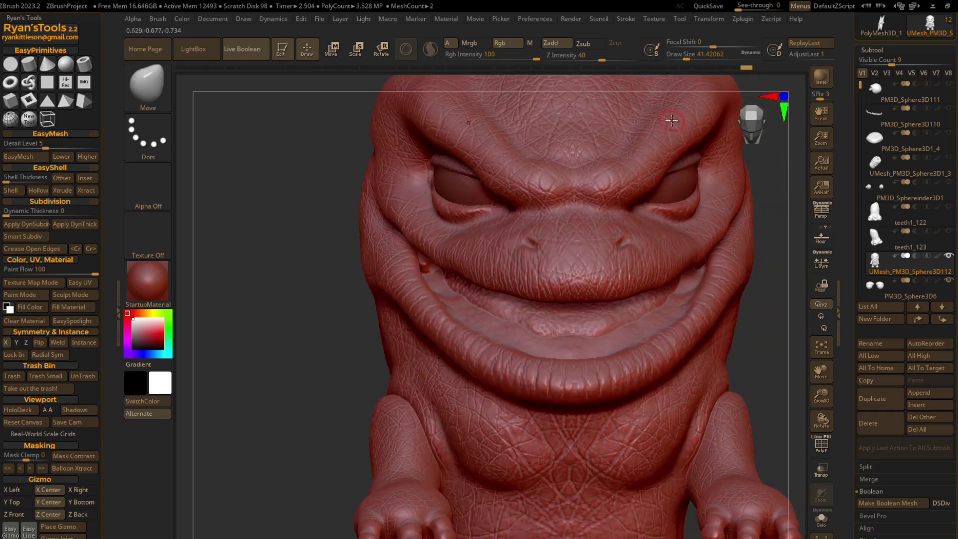
pyautogui.moveTo(687, 60); pyautogui.dragTo(685, 59)
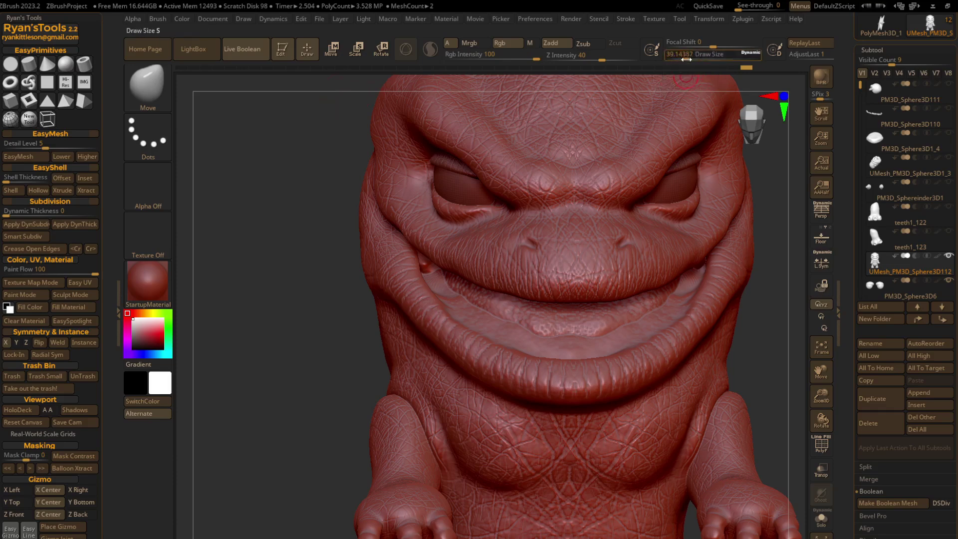
pyautogui.click(167, 88)
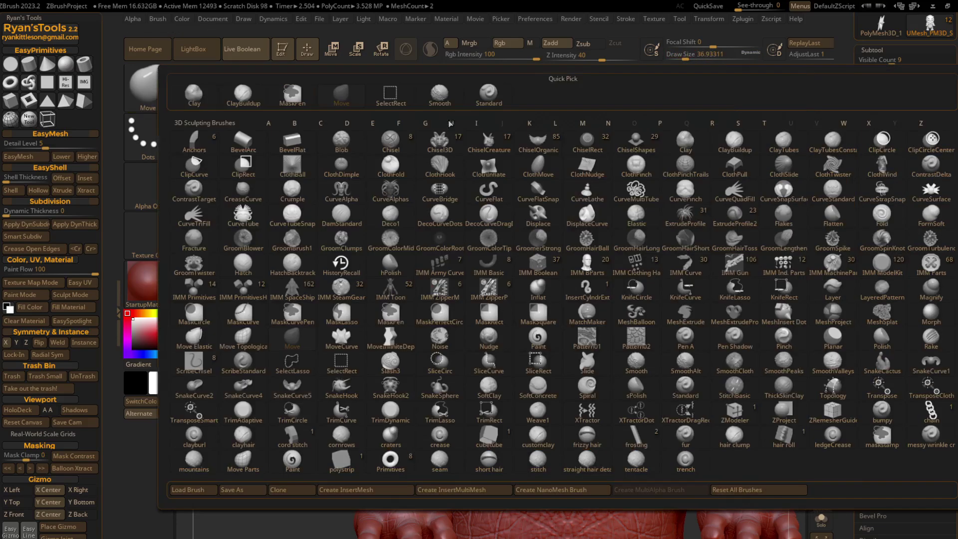
# Refine the snout's nostrils with the Standard brush and orbit to check from the side.
pyautogui.click(489, 95)
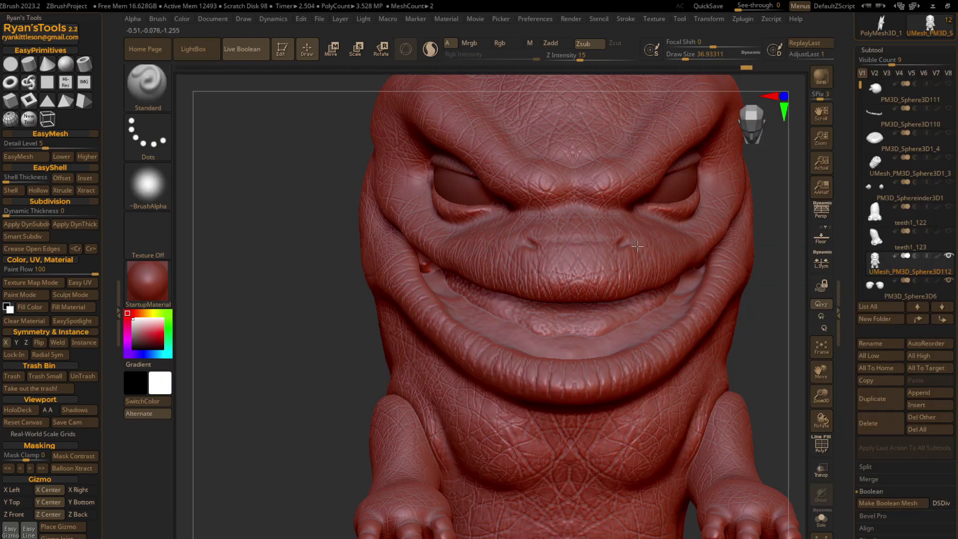
pyautogui.press('ctrl')
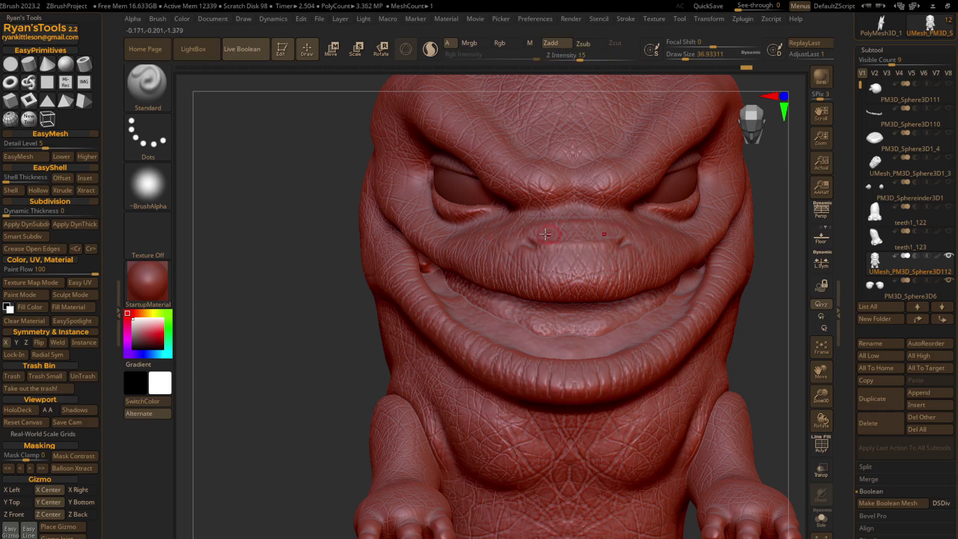
pyautogui.moveTo(545, 234); pyautogui.dragTo(600, 239)
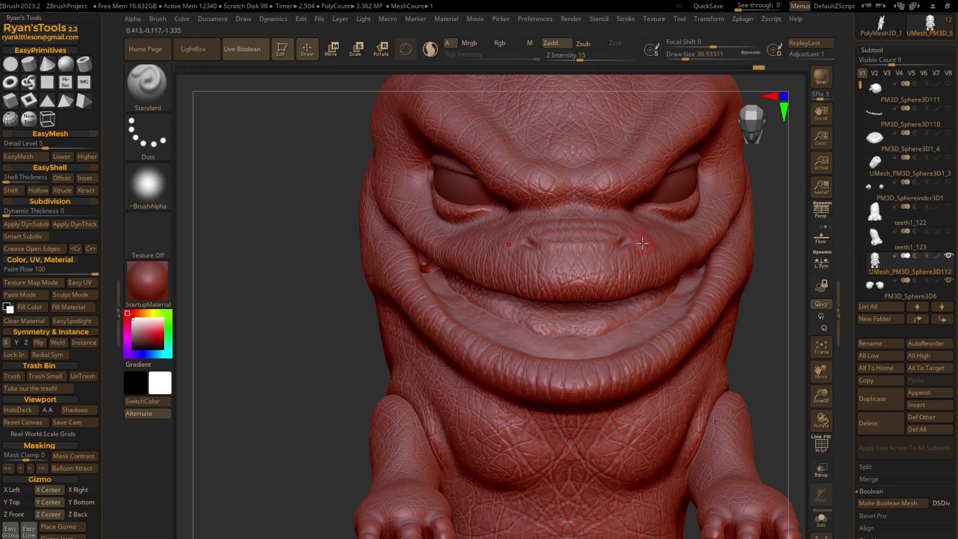
pyautogui.moveTo(685, 244); pyautogui.dragTo(707, 256, button='right')
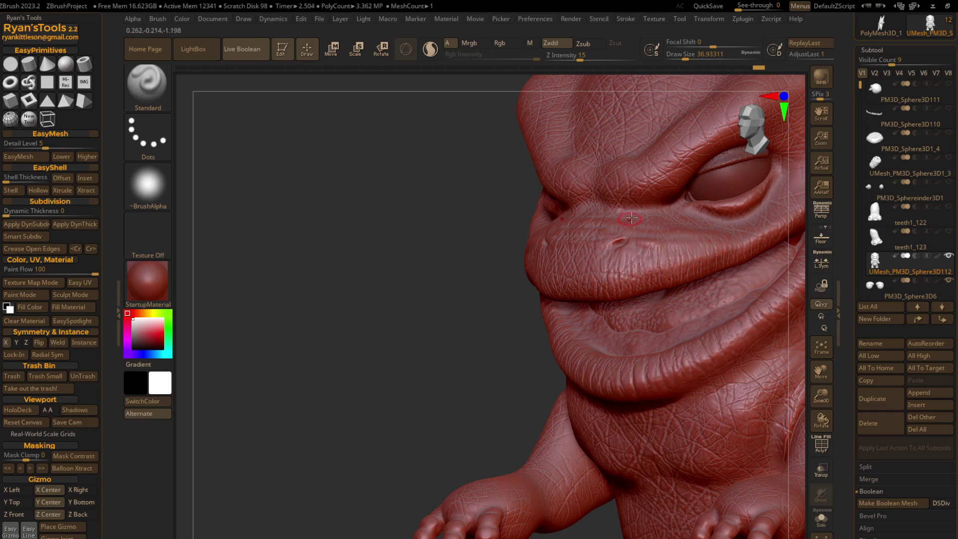
pyautogui.moveTo(804, 227); pyautogui.dragTo(722, 217, button='right')
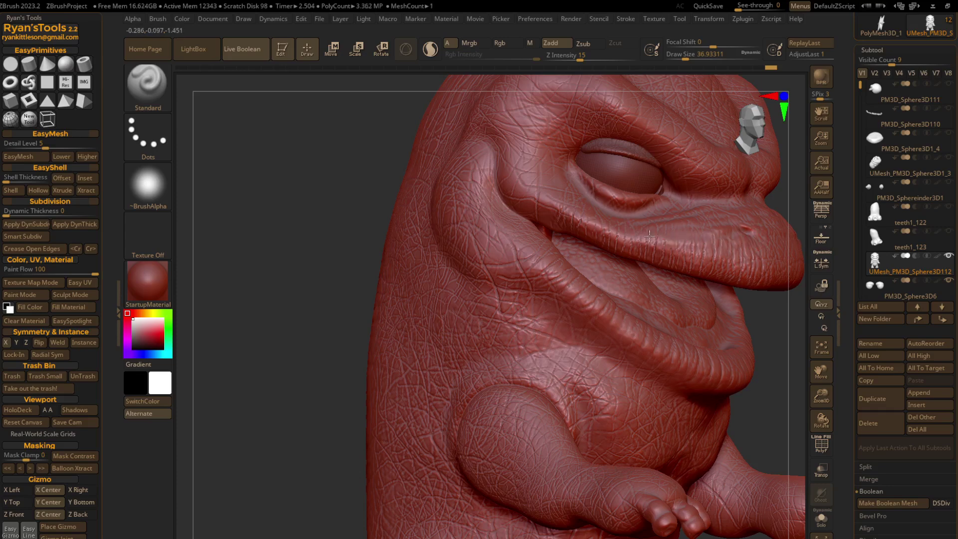
pyautogui.moveTo(775, 225); pyautogui.dragTo(646, 211, button='right')
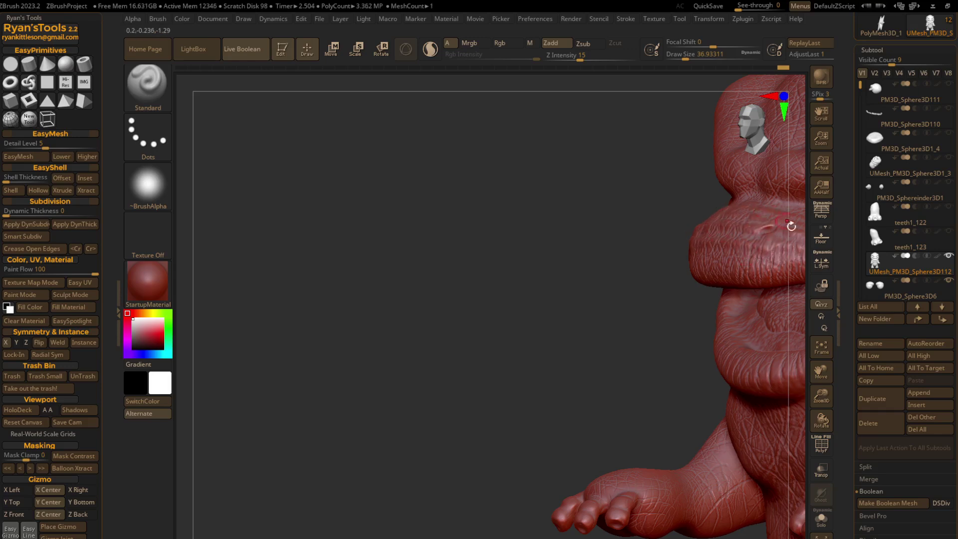
# From the front view, sculpt upper-lip detail and a raised ridge between the eyes.
pyautogui.moveTo(821, 372); pyautogui.dragTo(600, 299)
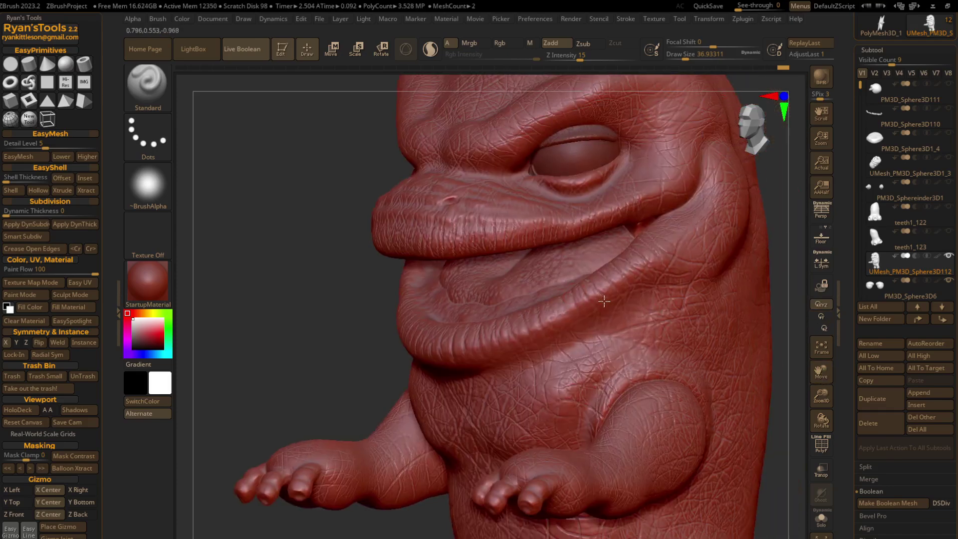
pyautogui.moveTo(600, 299); pyautogui.dragTo(579, 286, button='right')
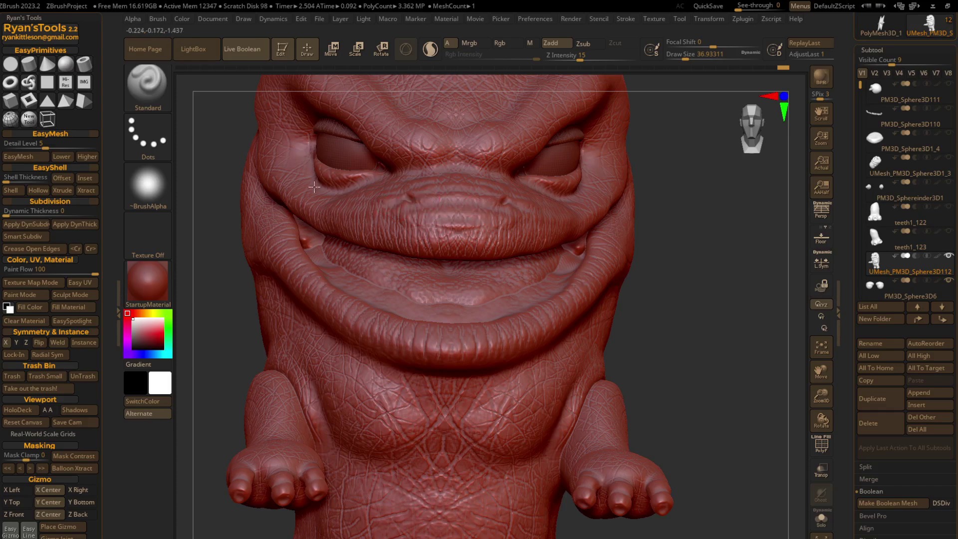
pyautogui.moveTo(390, 185); pyautogui.dragTo(428, 172)
pyautogui.press('ctrl')
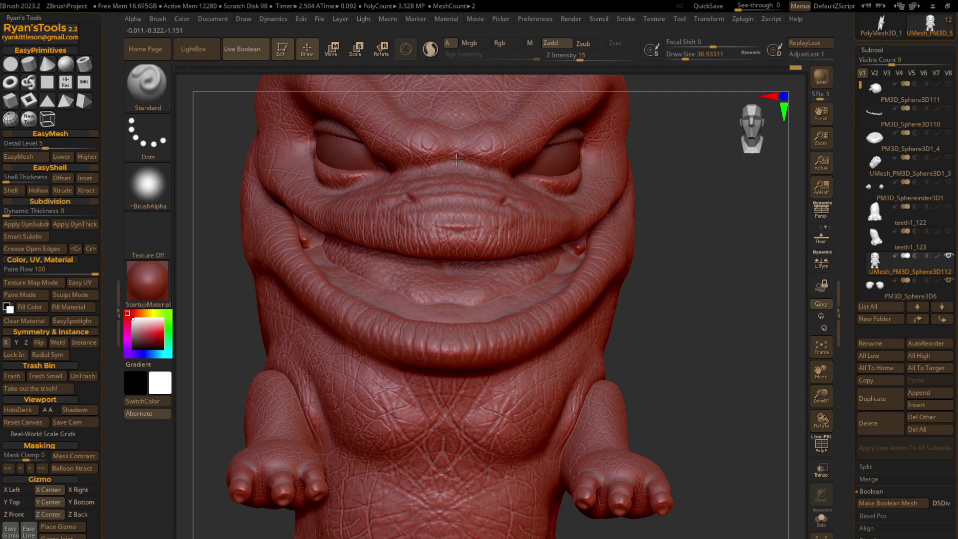
pyautogui.moveTo(448, 162); pyautogui.dragTo(453, 161)
# Orbit the head through three-quarter, front and opposite-profile views to review the sculpt.
pyautogui.moveTo(454, 158); pyautogui.dragTo(544, 186, button='right')
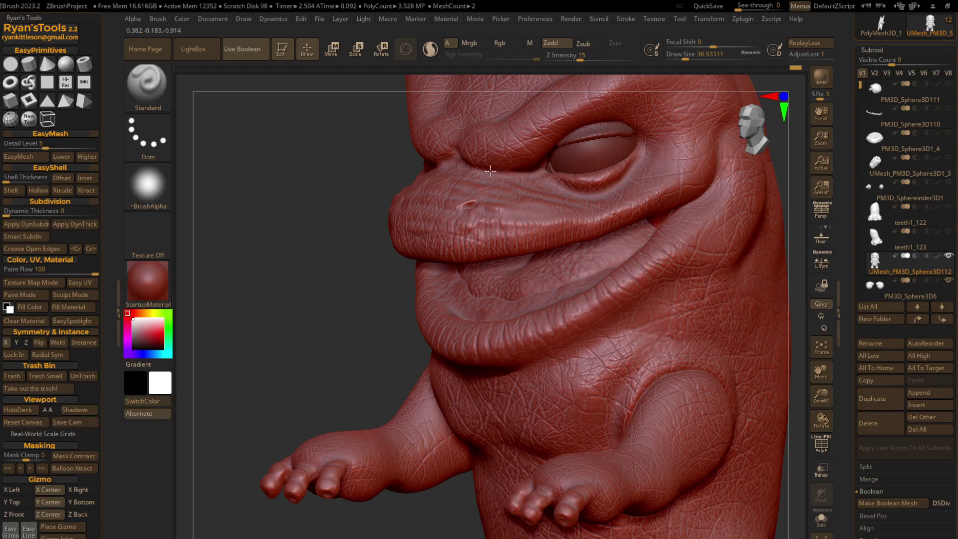
pyautogui.moveTo(534, 167); pyautogui.dragTo(555, 189, button='right')
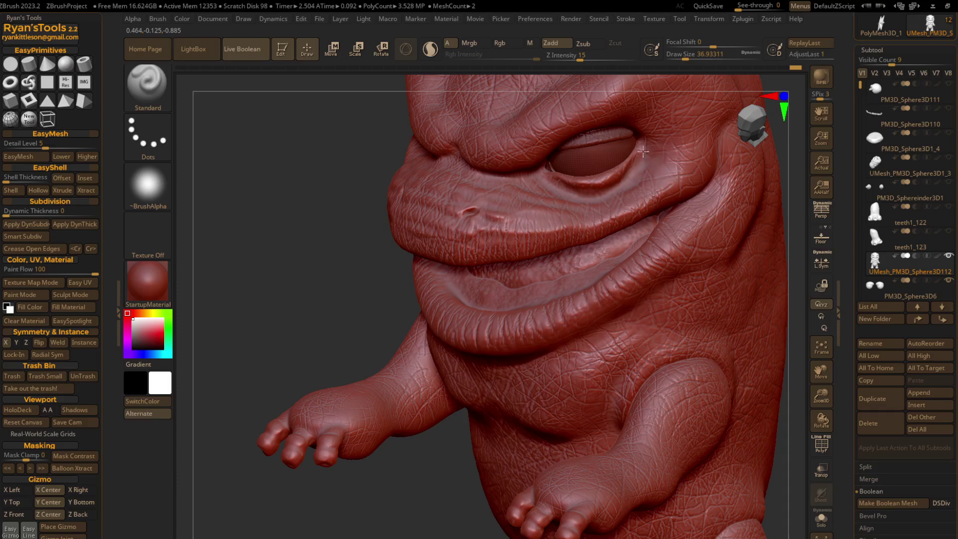
pyautogui.moveTo(629, 178); pyautogui.dragTo(677, 125, button='right')
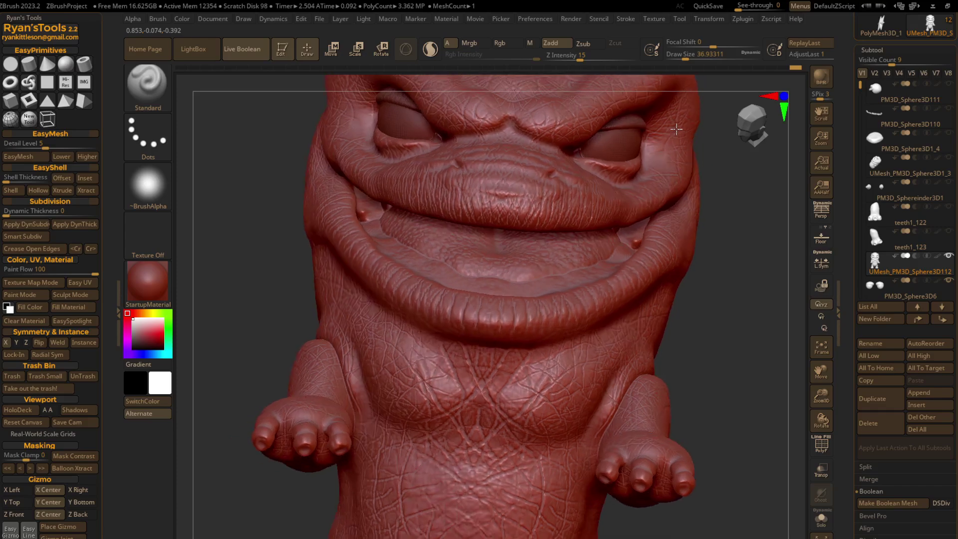
pyautogui.moveTo(494, 168); pyautogui.dragTo(400, 141, button='right')
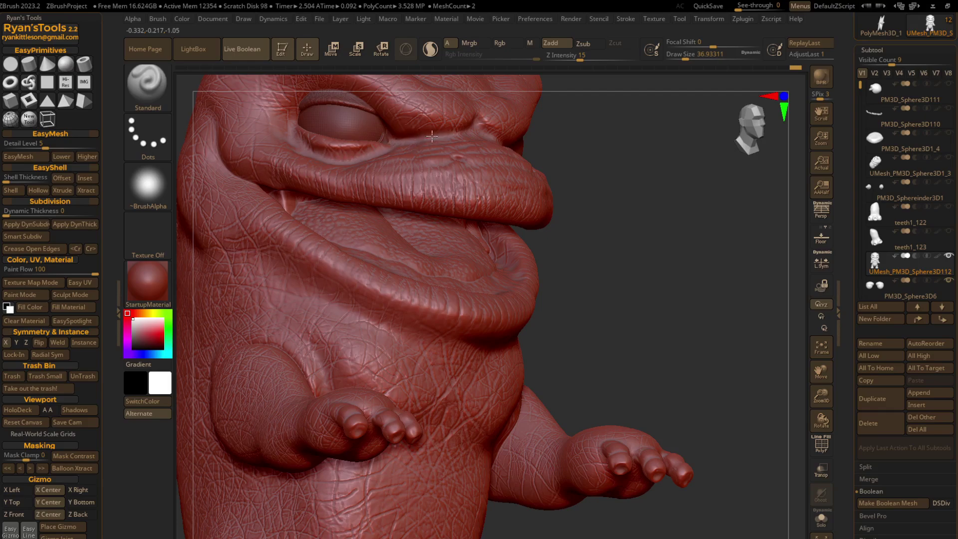
pyautogui.moveTo(432, 136)
pyautogui.mouseDown(button='right')
pyautogui.moveTo(345, 147)
pyautogui.moveTo(389, 135)
pyautogui.mouseUp(button='right')
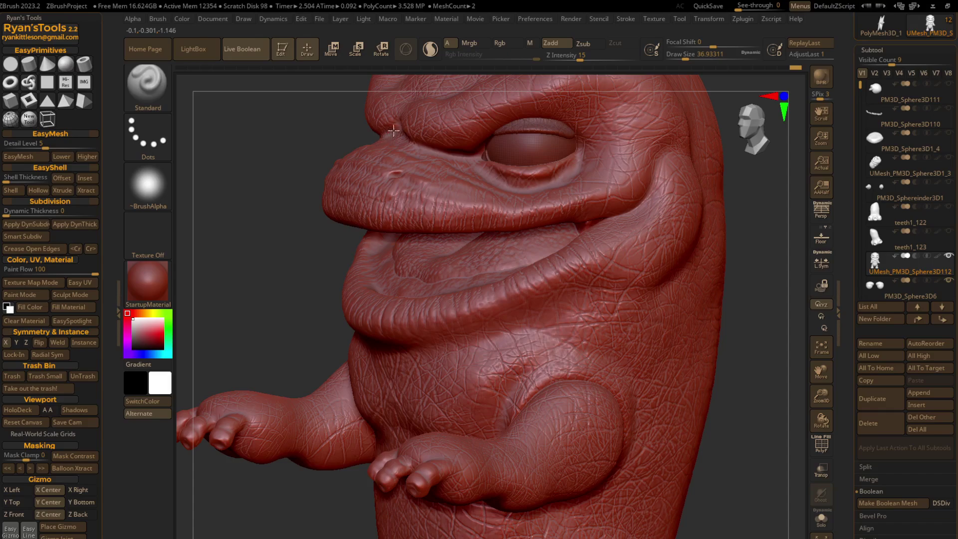
pyautogui.moveTo(402, 128)
pyautogui.keyDown('ctrl'); pyautogui.mouseDown(button='right')
pyautogui.moveTo(502, 154)
pyautogui.moveTo(409, 148)
pyautogui.mouseUp(button='right'); pyautogui.keyUp('ctrl')
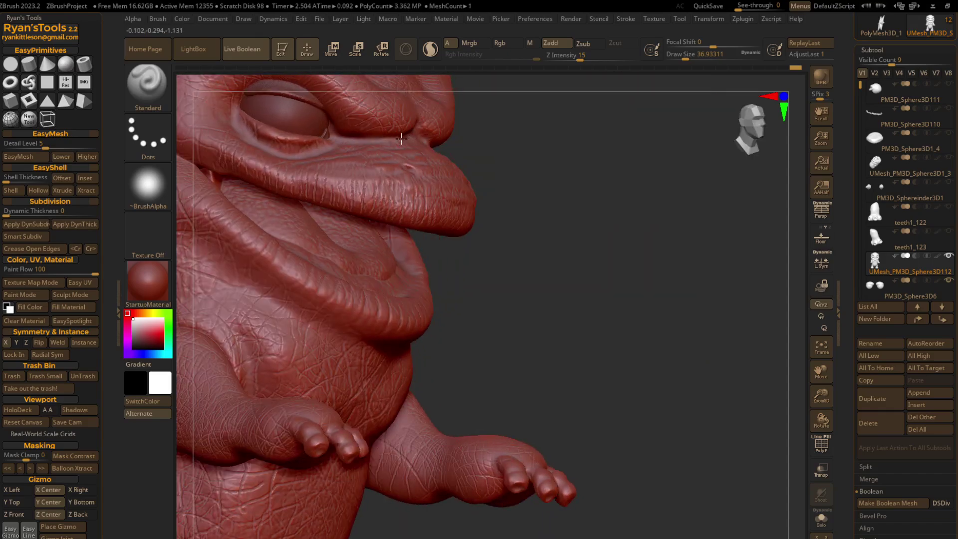
pyautogui.moveTo(344, 139)
pyautogui.mouseDown()
pyautogui.moveTo(306, 135)
pyautogui.moveTo(328, 130)
pyautogui.moveTo(316, 122)
pyautogui.moveTo(484, 152)
pyautogui.moveTo(622, 160)
pyautogui.mouseUp()
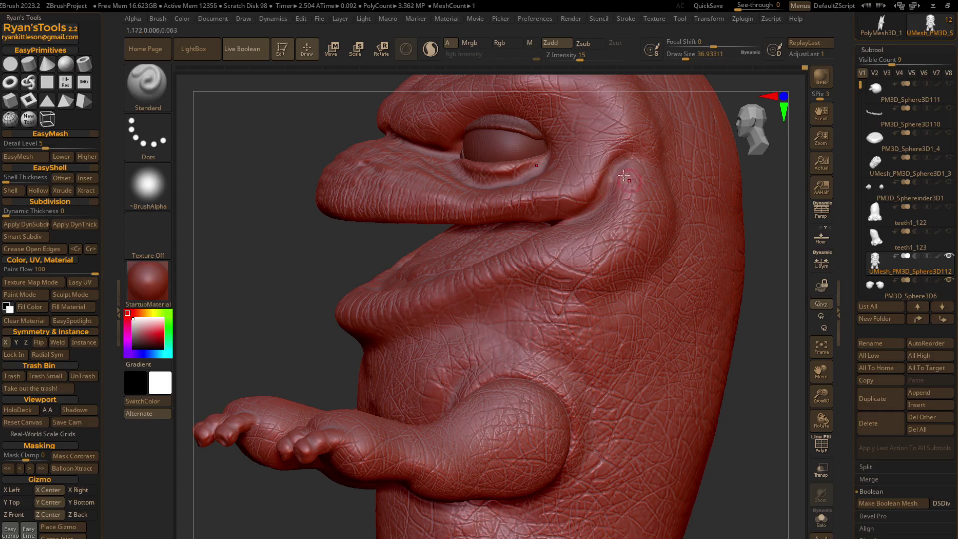
# With an enlarged Pinch brush, sharpen the crease from beside the eye to the mouth corner.
pyautogui.press('b')
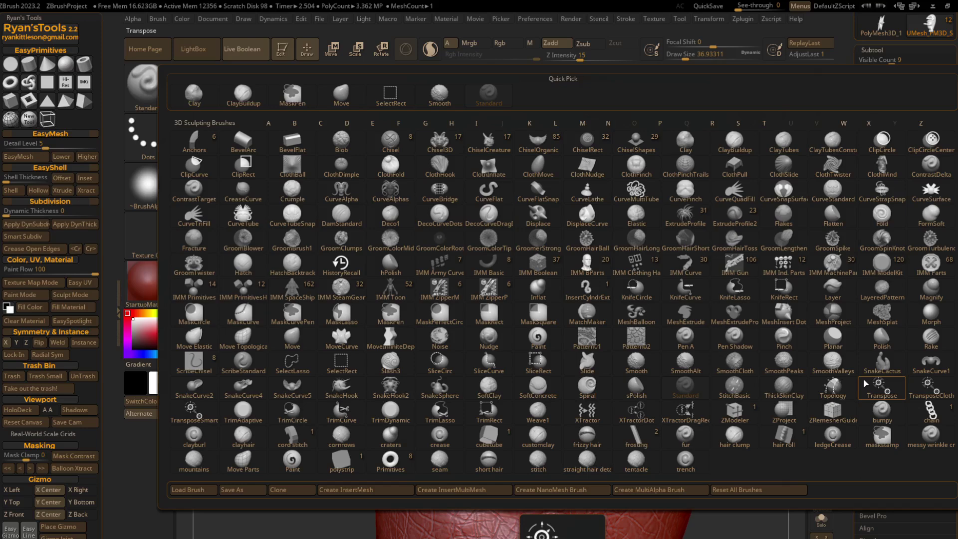
pyautogui.click(798, 343)
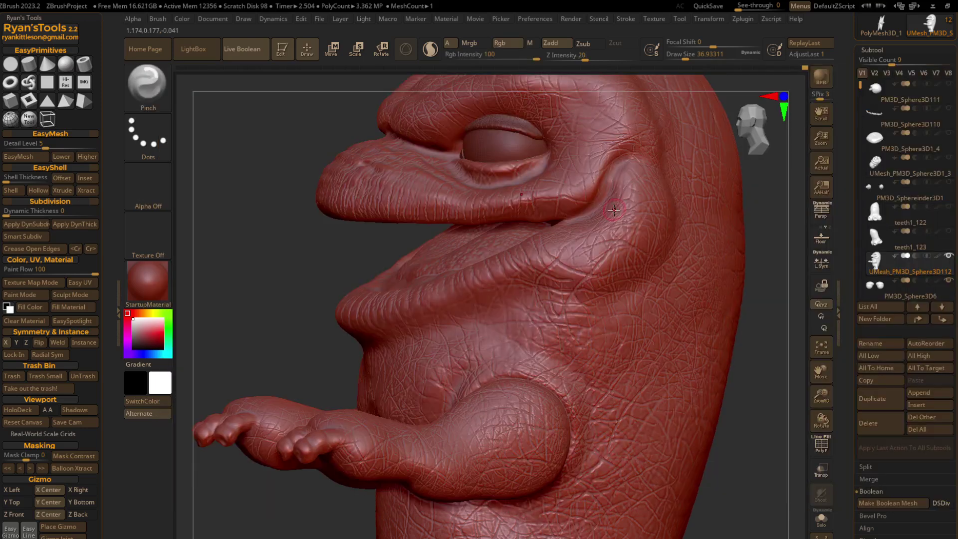
pyautogui.moveTo(672, 61); pyautogui.dragTo(699, 59)
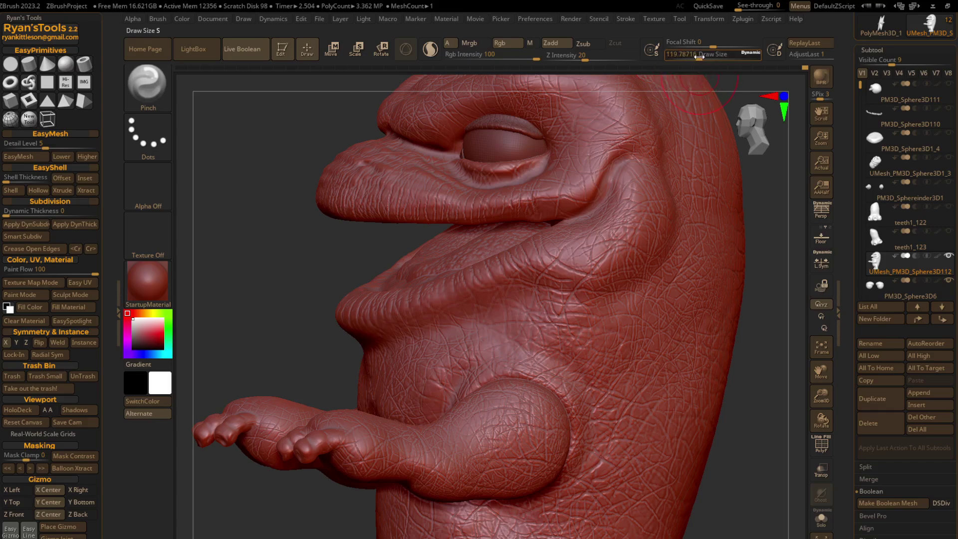
pyautogui.moveTo(617, 193); pyautogui.dragTo(605, 185)
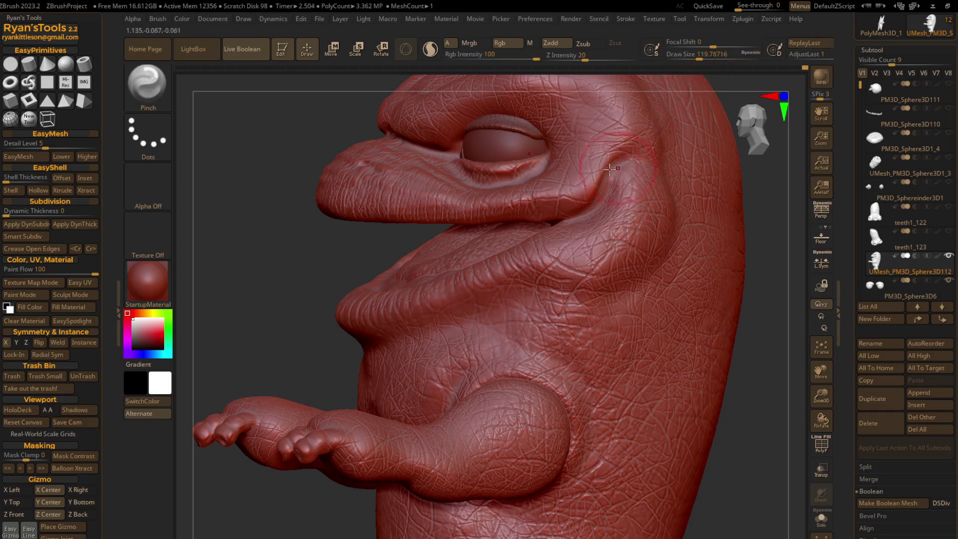
pyautogui.moveTo(604, 185); pyautogui.dragTo(577, 216)
pyautogui.moveTo(604, 156); pyautogui.dragTo(567, 221)
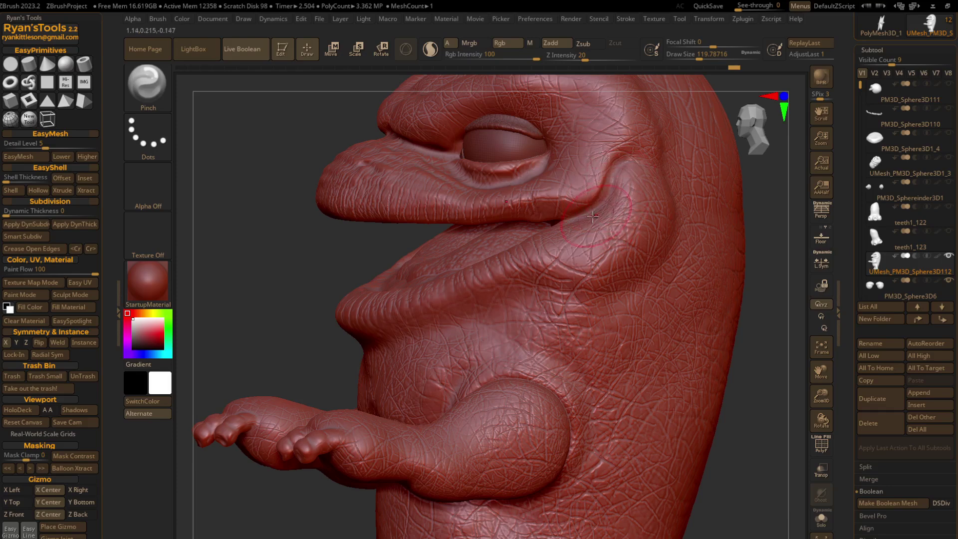
pyautogui.moveTo(549, 222); pyautogui.dragTo(614, 188)
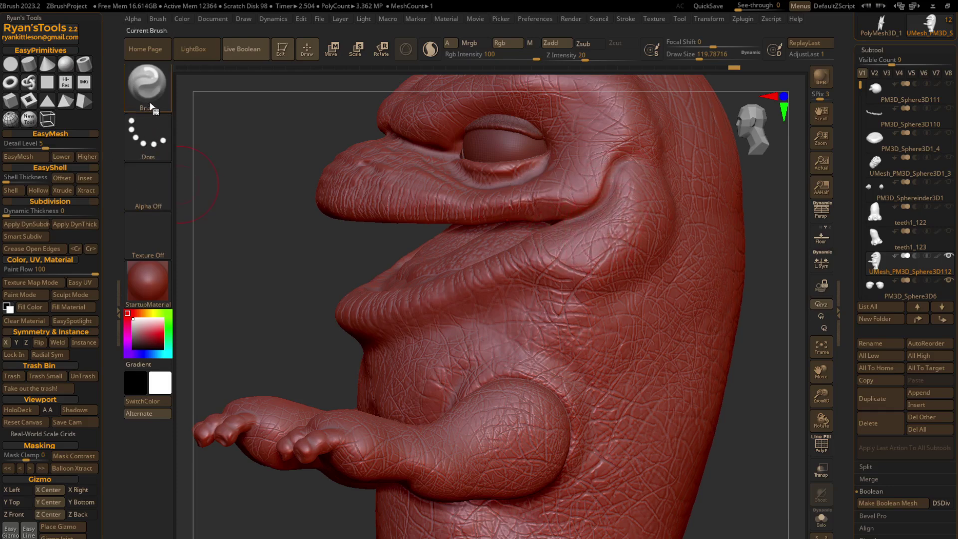
# Return to the Standard brush and fine-tune its draw size.
pyautogui.press('b')
pyautogui.click(538, 94)
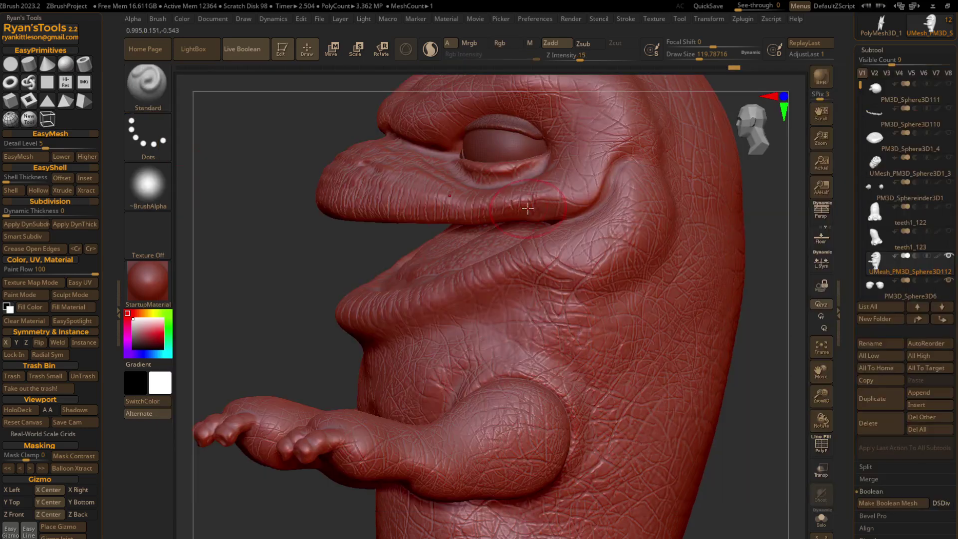
pyautogui.moveTo(697, 58); pyautogui.dragTo(690, 58)
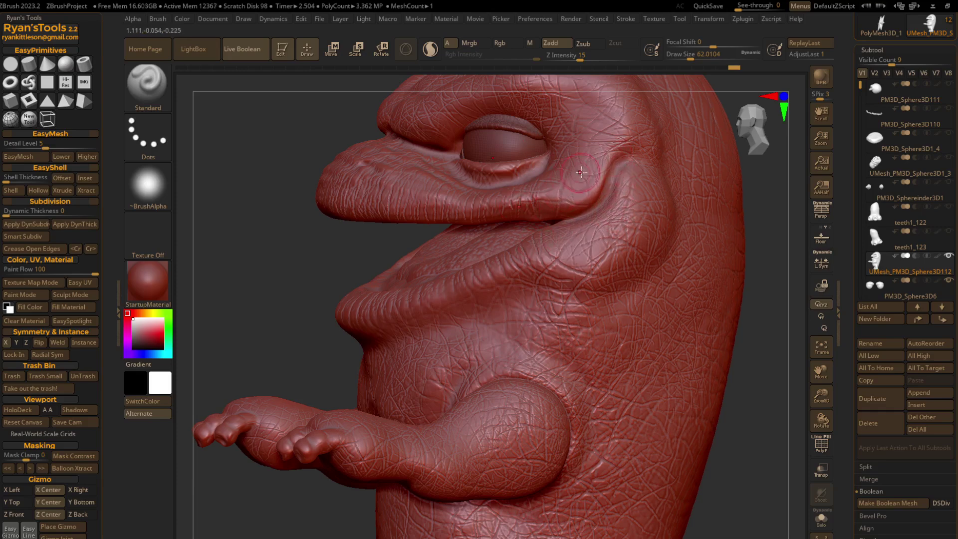
pyautogui.moveTo(690, 58); pyautogui.dragTo(694, 58)
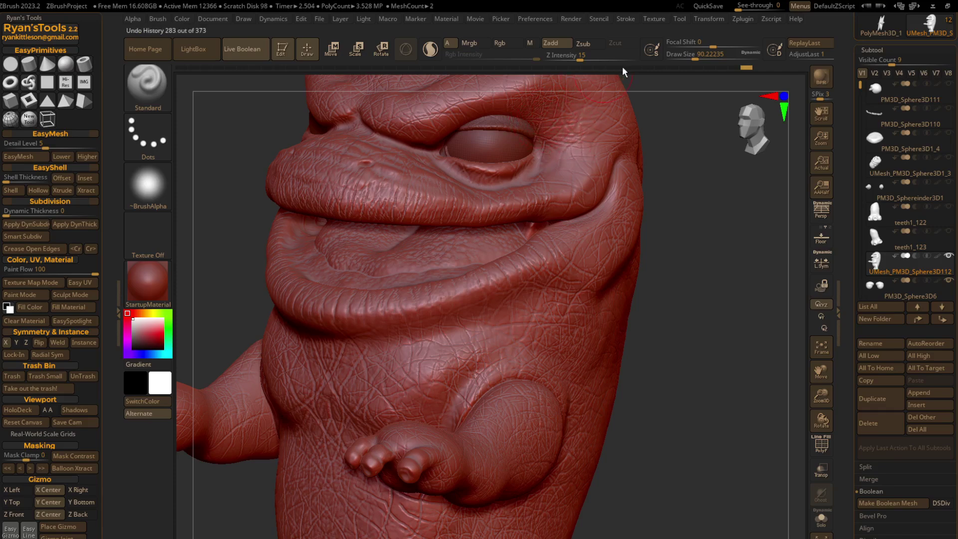
# Lower Z Intensity from 15 to 9 and set draw size to about 71.
pyautogui.press('s')
pyautogui.moveTo(698, 79); pyautogui.dragTo(690, 79)
pyautogui.moveTo(552, 109); pyautogui.dragTo(502, 111, button='right')
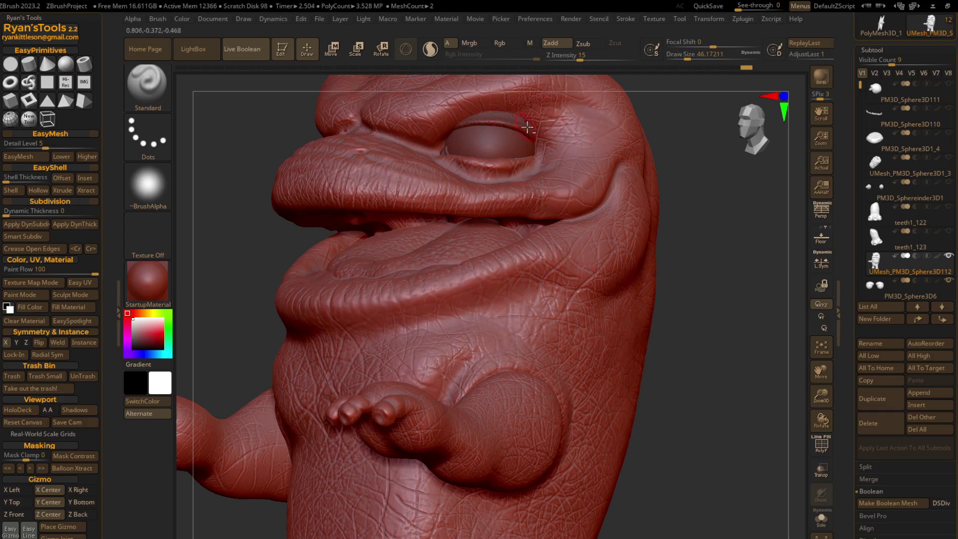
pyautogui.moveTo(580, 59); pyautogui.dragTo(569, 59)
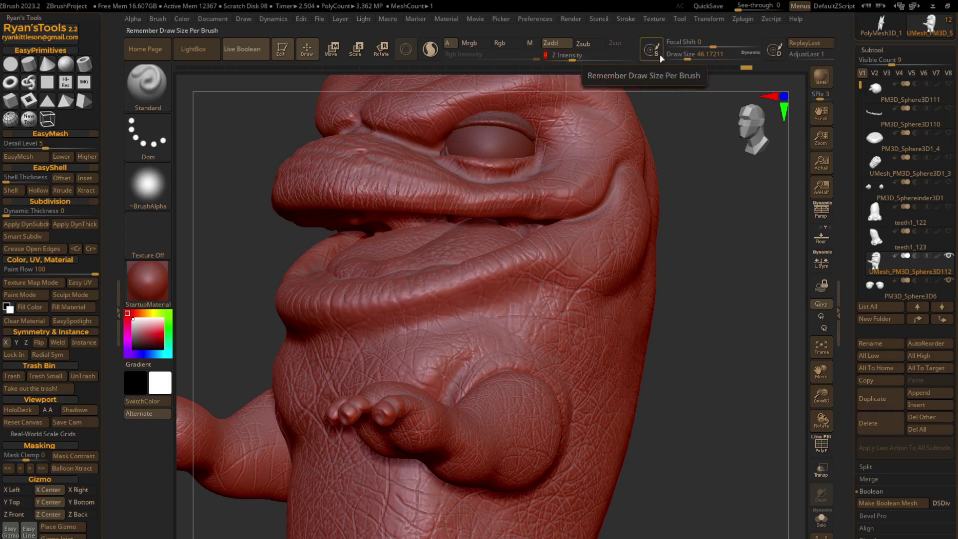
pyautogui.moveTo(686, 59); pyautogui.dragTo(692, 59)
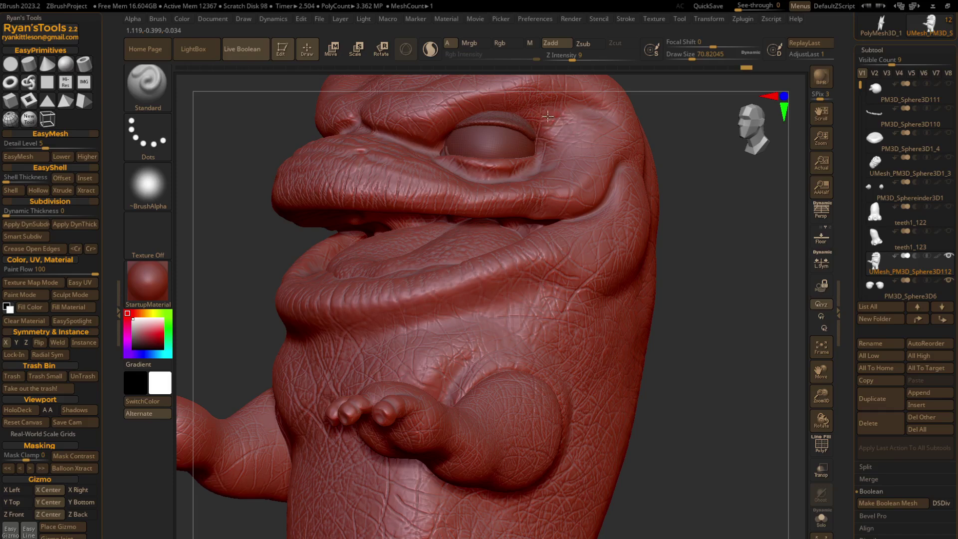
# Rotate around the face and snap to a straight front view.
pyautogui.moveTo(599, 114); pyautogui.dragTo(591, 122, button='right')
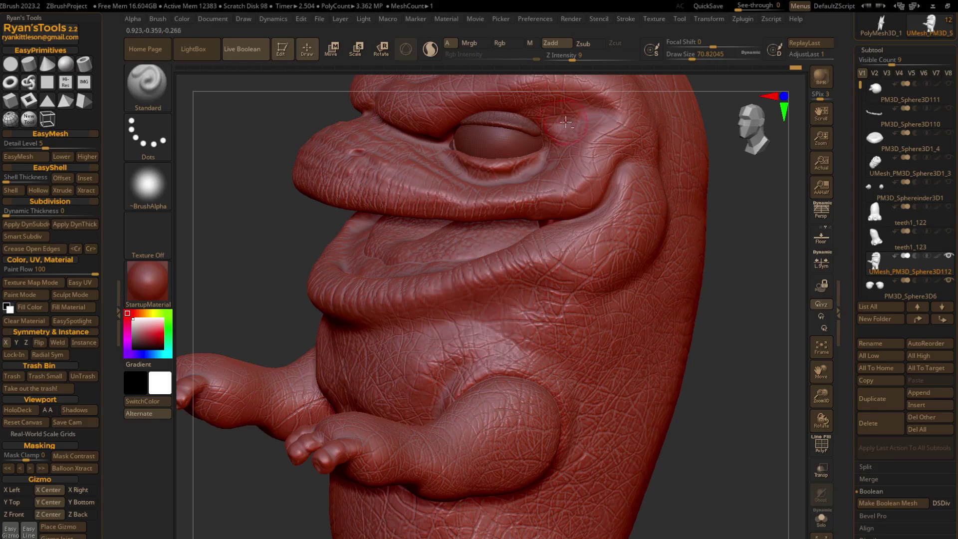
pyautogui.moveTo(599, 150); pyautogui.dragTo(579, 148, button='right')
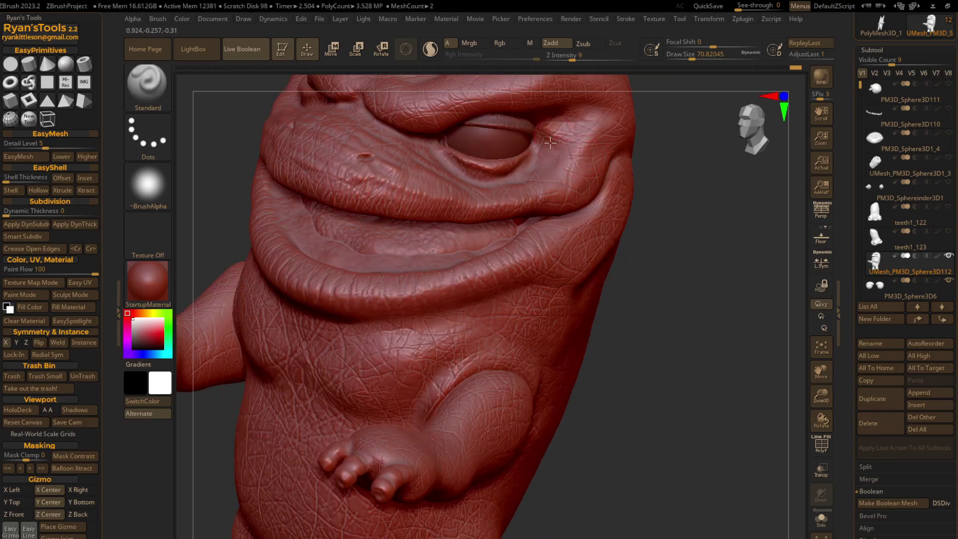
pyautogui.moveTo(551, 136)
pyautogui.mouseDown(button='right')
pyautogui.moveTo(607, 117)
pyautogui.moveTo(627, 152)
pyautogui.mouseUp(button='right')
pyautogui.click(748, 133)
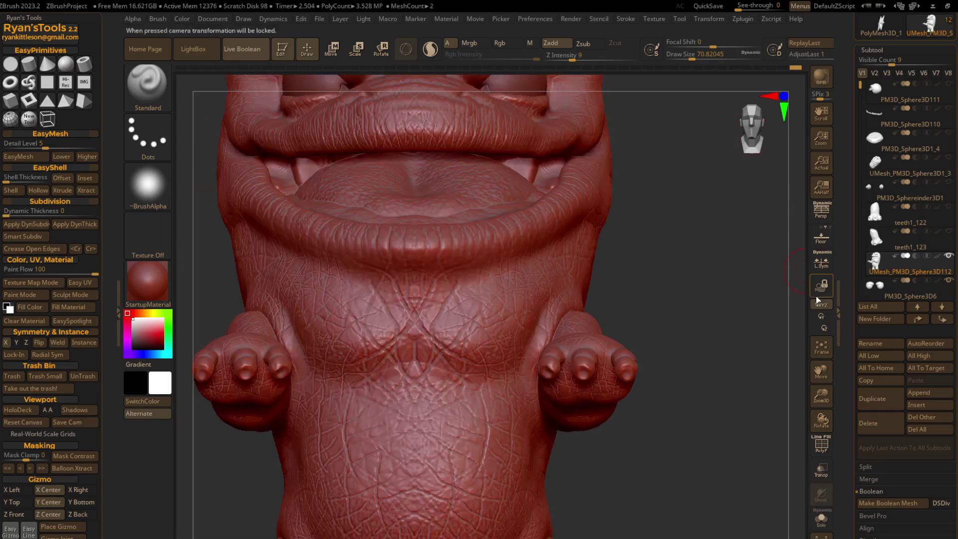
# Frame the dinosaur, orbit it to side profiles and look up from below.
pyautogui.click(822, 347)
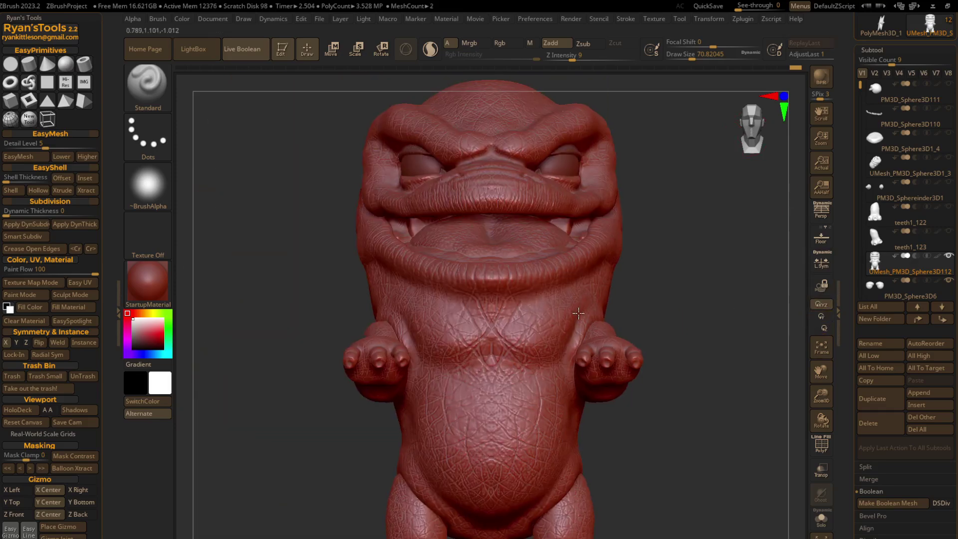
pyautogui.moveTo(599, 314)
pyautogui.mouseDown(button='right')
pyautogui.moveTo(578, 299)
pyautogui.moveTo(580, 252)
pyautogui.moveTo(574, 289)
pyautogui.moveTo(642, 289)
pyautogui.moveTo(608, 280)
pyautogui.mouseUp(button='right')
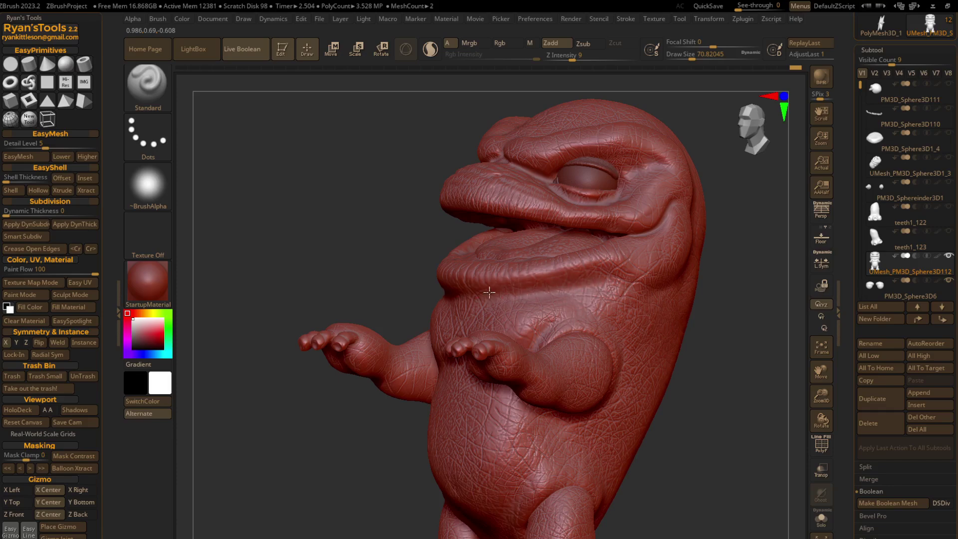
pyautogui.moveTo(586, 297)
pyautogui.mouseDown(button='right')
pyautogui.moveTo(656, 298)
pyautogui.moveTo(548, 313)
pyautogui.mouseUp(button='right')
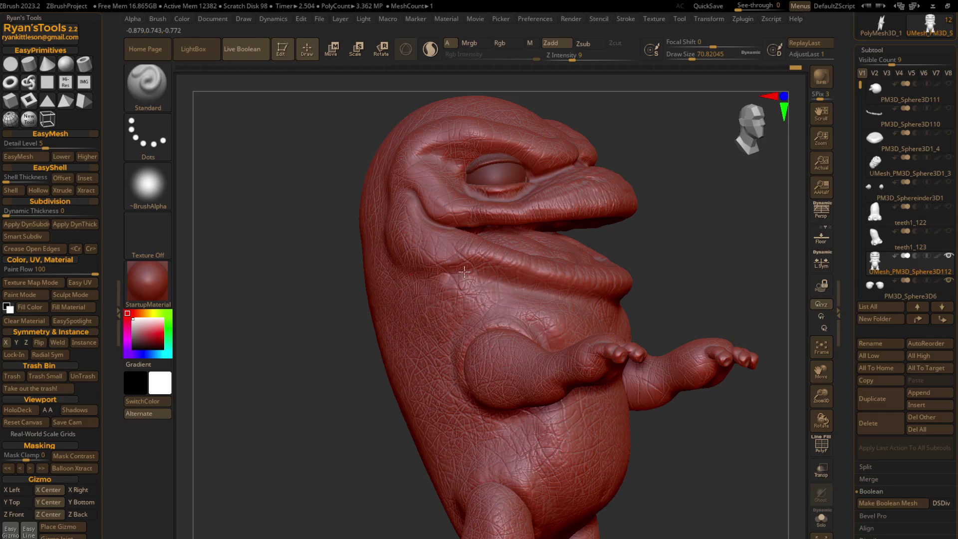
pyautogui.moveTo(467, 268); pyautogui.dragTo(449, 275, button='right')
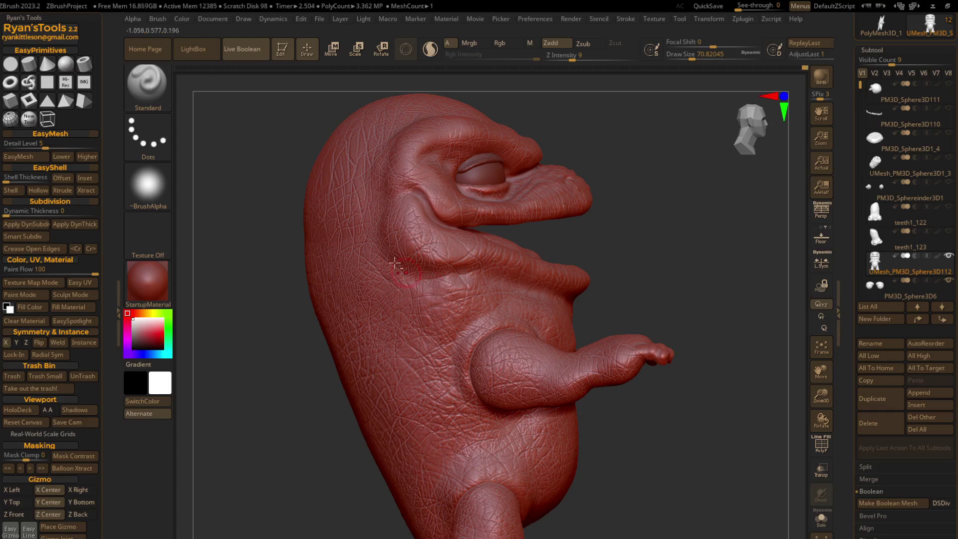
pyautogui.moveTo(467, 275); pyautogui.dragTo(393, 215, button='right')
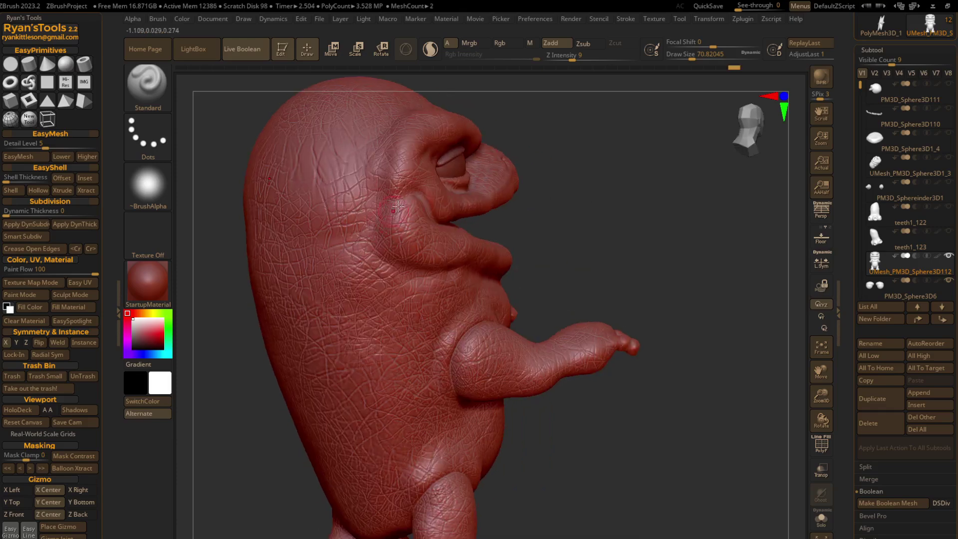
pyautogui.moveTo(398, 206); pyautogui.dragTo(394, 170, button='right')
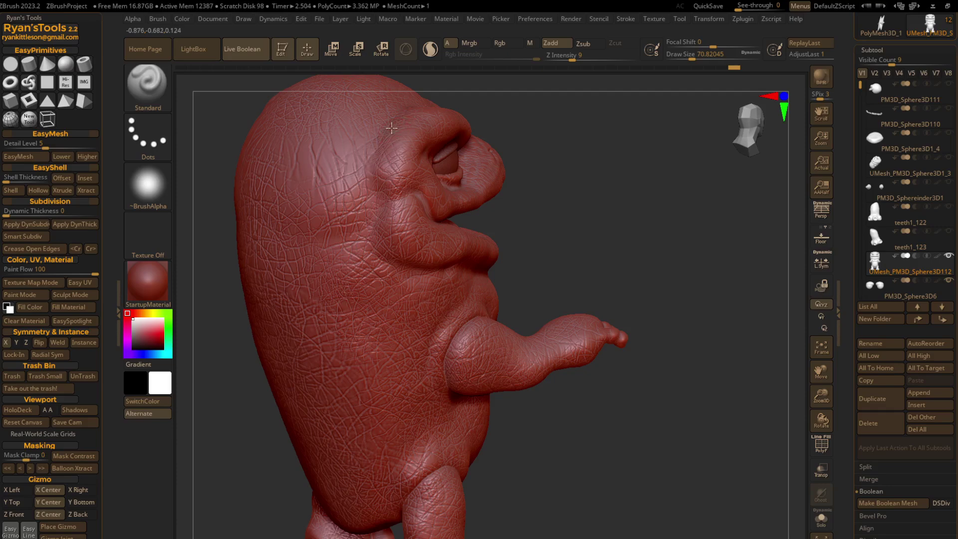
pyautogui.moveTo(400, 118); pyautogui.dragTo(393, 201, button='right')
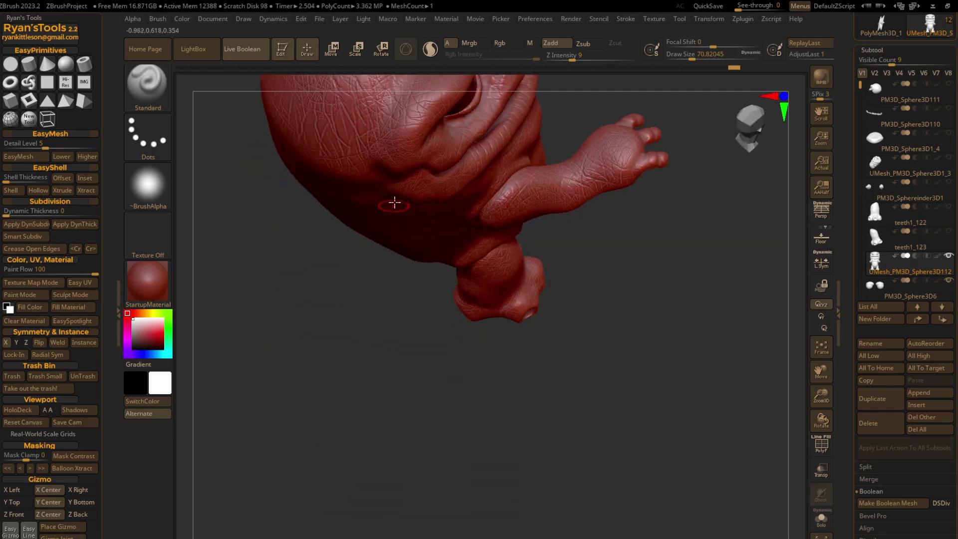
# Inspect the top of the head, the eye and the folded arm.
pyautogui.moveTo(821, 421)
pyautogui.mouseDown()
pyautogui.moveTo(532, 230)
pyautogui.moveTo(533, 202)
pyautogui.mouseUp()
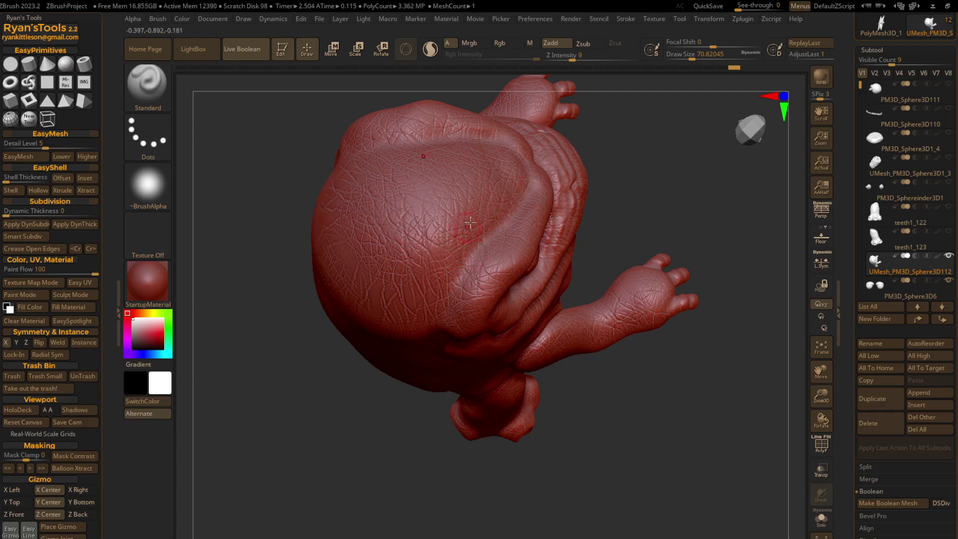
pyautogui.moveTo(504, 226); pyautogui.dragTo(488, 206)
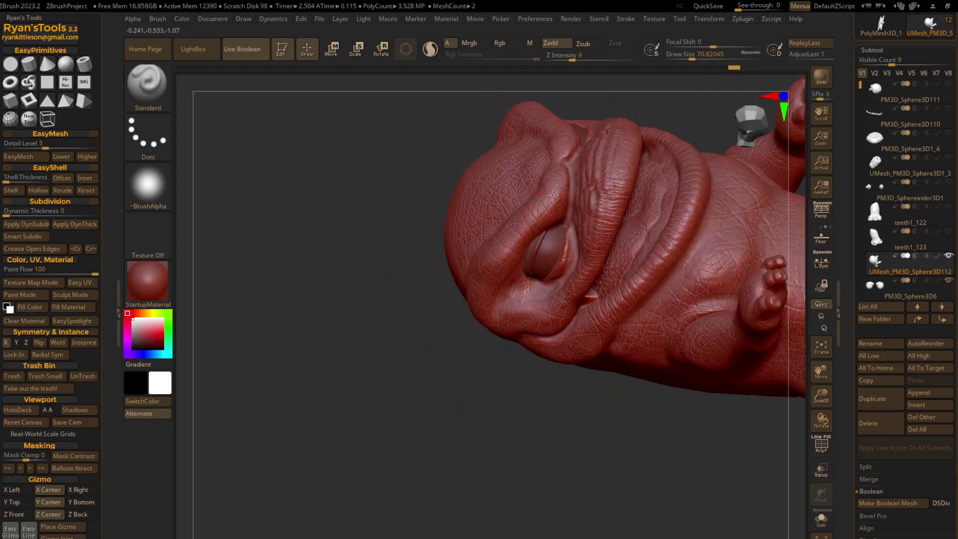
pyautogui.moveTo(488, 205); pyautogui.dragTo(530, 188, button='right')
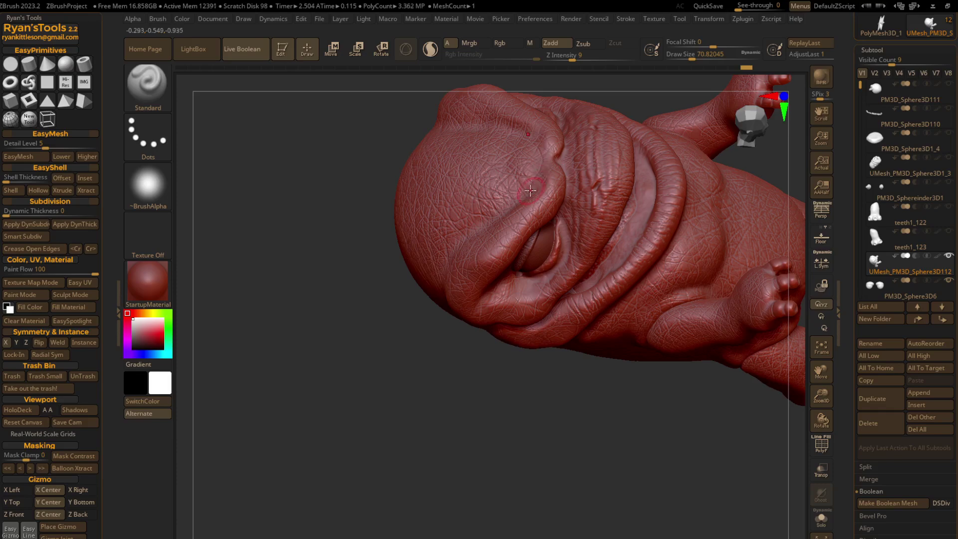
pyautogui.moveTo(531, 190); pyautogui.dragTo(552, 167, button='right')
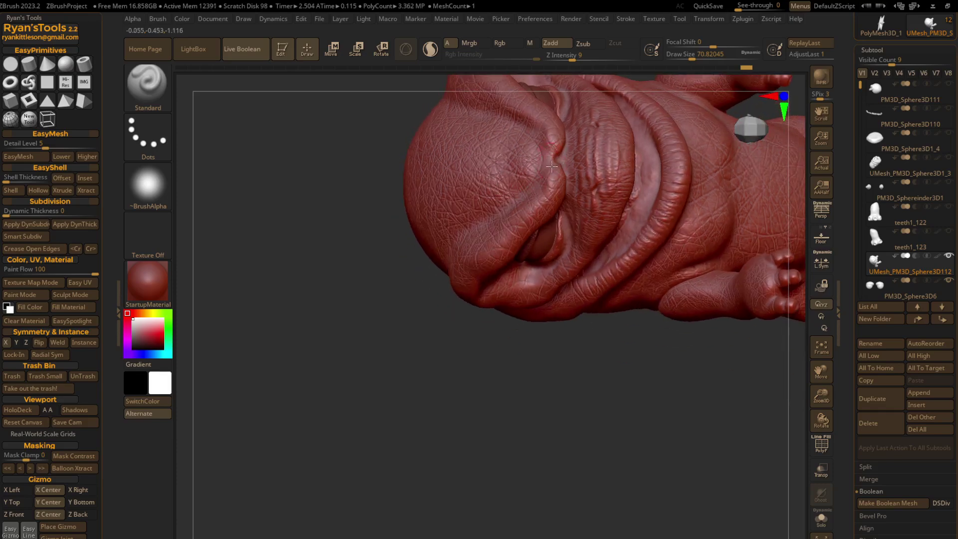
pyautogui.moveTo(541, 165)
pyautogui.mouseDown(button='right')
pyautogui.moveTo(556, 158)
pyautogui.moveTo(544, 153)
pyautogui.mouseUp(button='right')
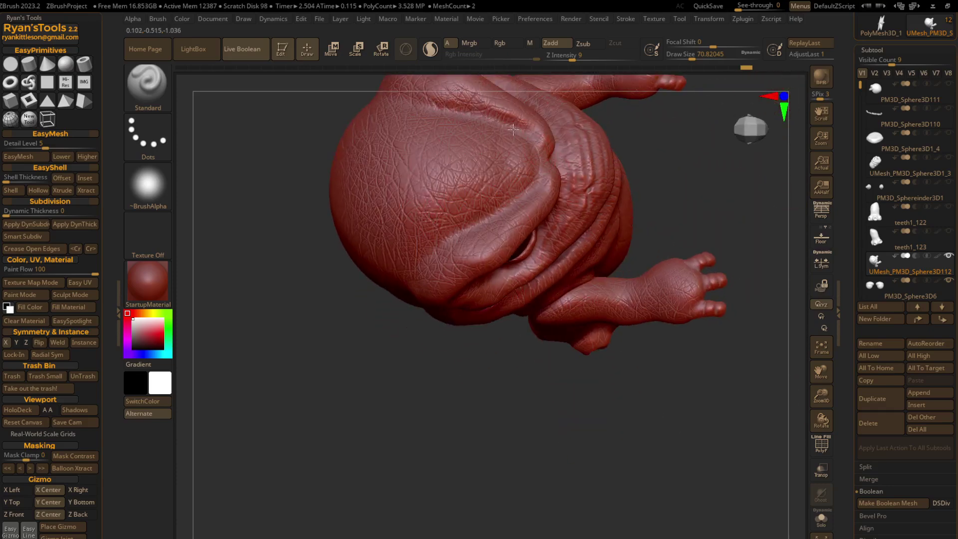
pyautogui.moveTo(500, 200); pyautogui.dragTo(732, 179, button='right')
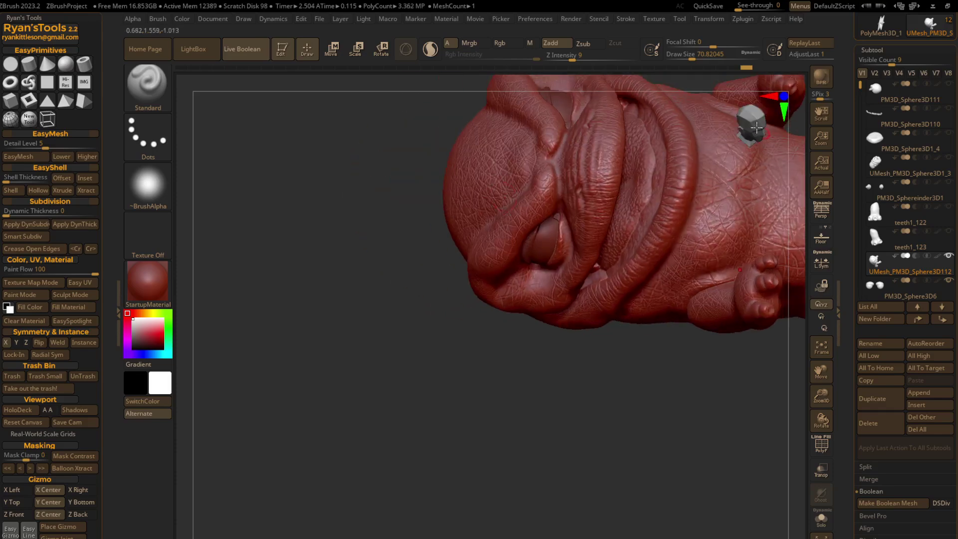
# Return the model to front view and bring up the brush library.
pyautogui.click(755, 120)
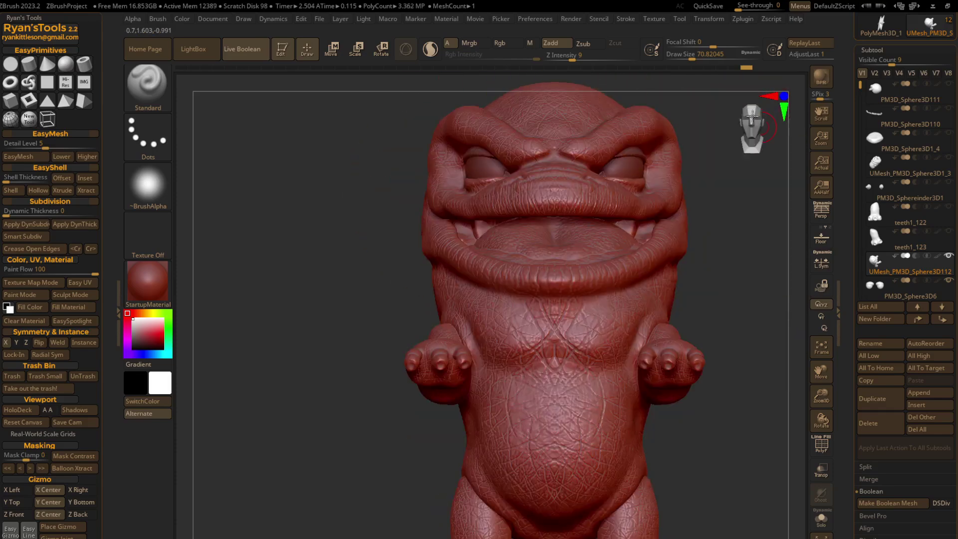
pyautogui.click(752, 116)
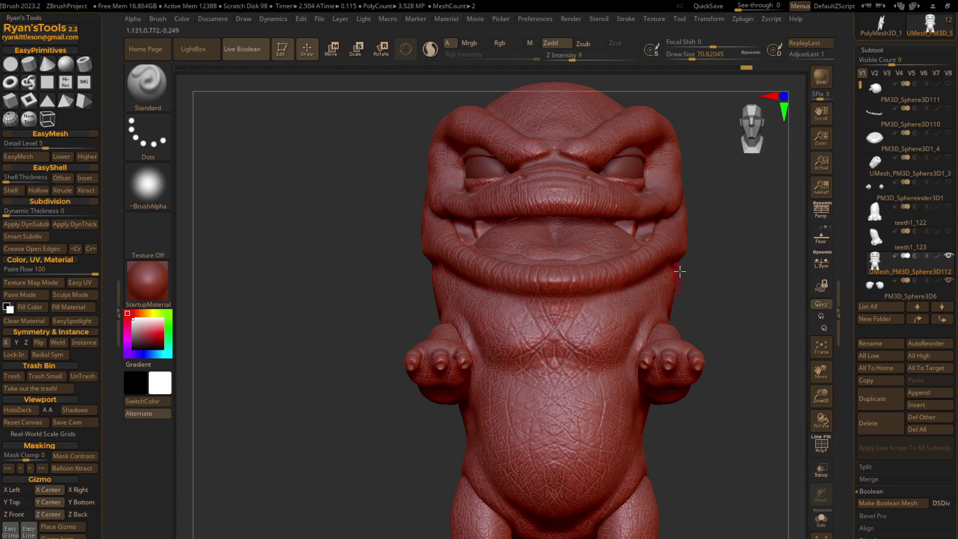
pyautogui.click(147, 84)
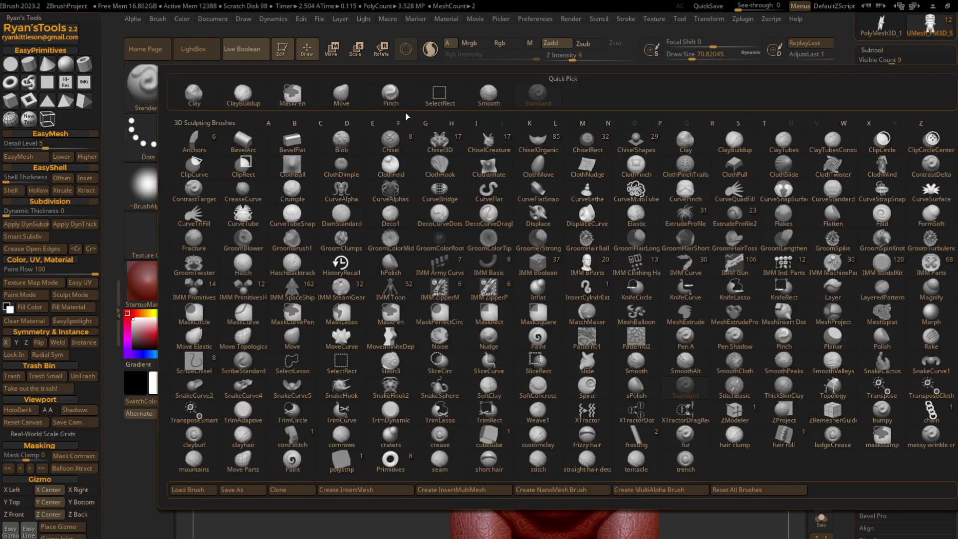
# Round out the upper lip's centre symmetrically with the Move brush at draw size 228.
pyautogui.click(341, 94)
pyautogui.moveTo(689, 58); pyautogui.dragTo(700, 58)
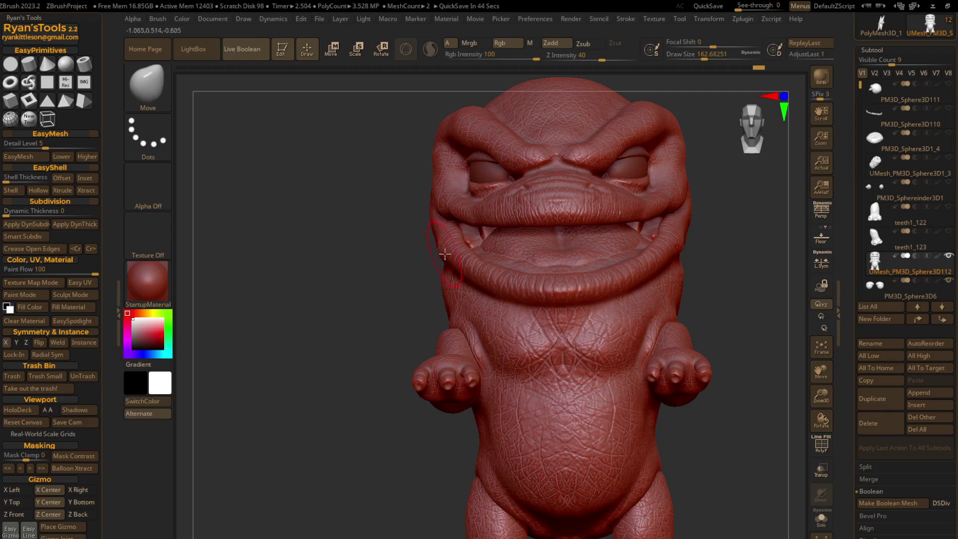
pyautogui.moveTo(447, 251)
pyautogui.mouseDown()
pyautogui.moveTo(561, 271)
pyautogui.moveTo(523, 257)
pyautogui.mouseUp()
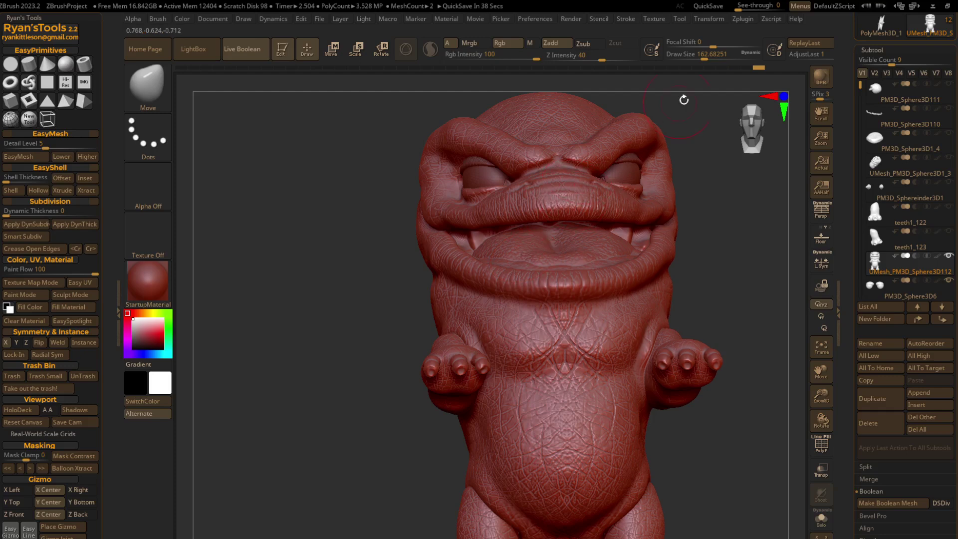
pyautogui.moveTo(703, 57); pyautogui.dragTo(713, 56)
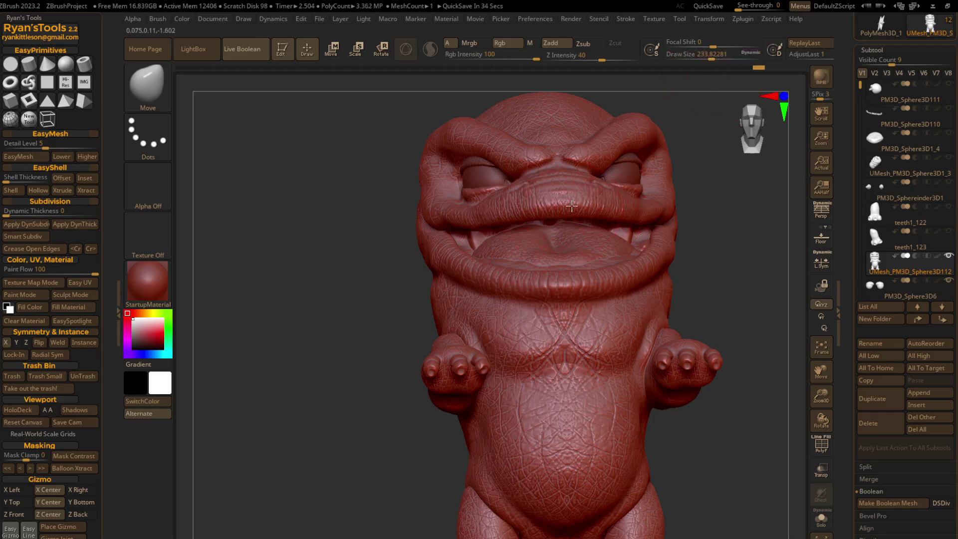
pyautogui.keyDown('shift'); pyautogui.moveTo(573, 210); pyautogui.dragTo(551, 204); pyautogui.keyUp('shift')
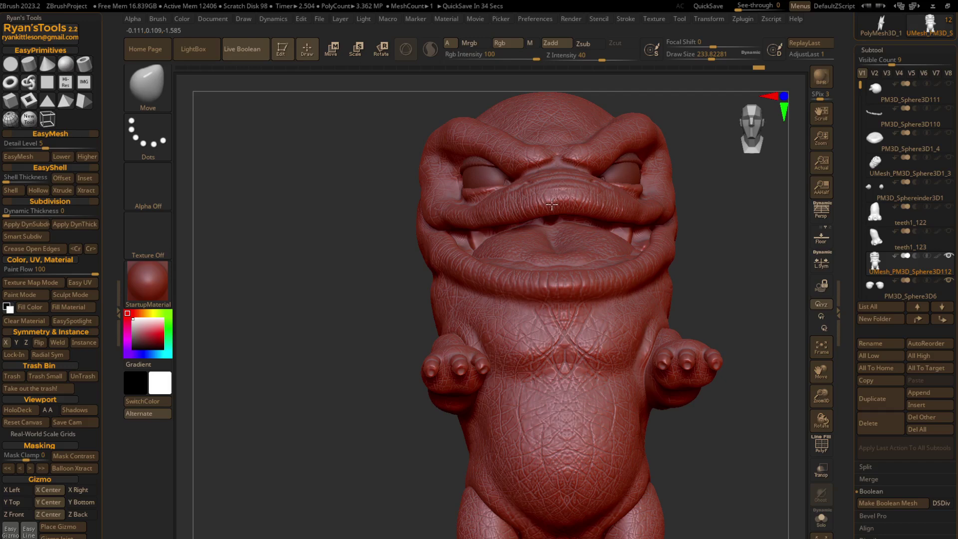
pyautogui.keyDown('shift'); pyautogui.moveTo(481, 211); pyautogui.dragTo(482, 220); pyautogui.keyUp('shift')
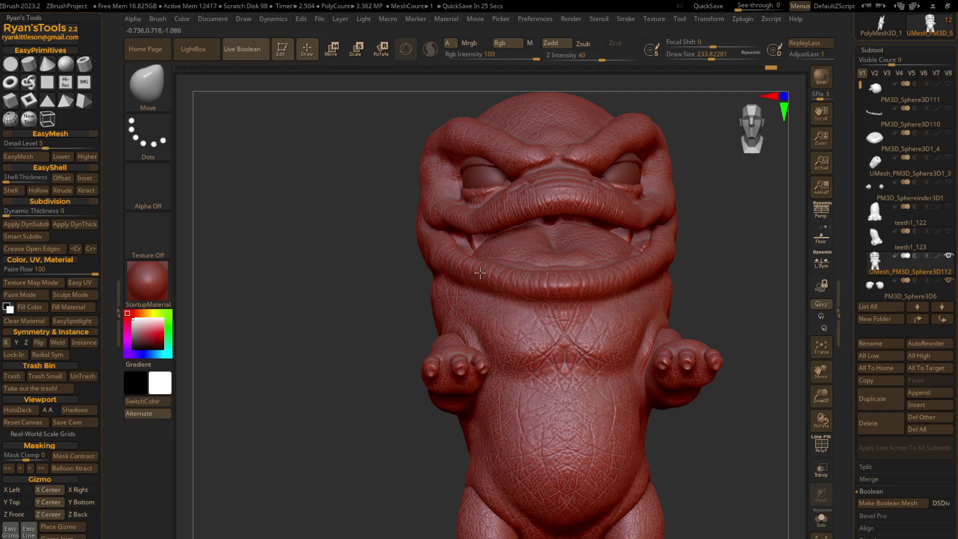
pyautogui.moveTo(589, 294); pyautogui.dragTo(618, 303, button='right')
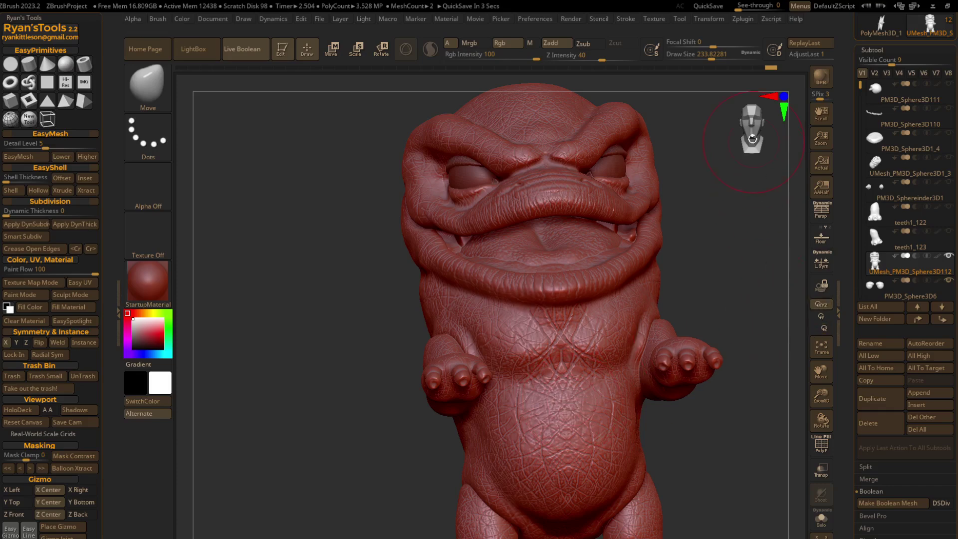
pyautogui.moveTo(636, 380); pyautogui.dragTo(587, 425, button='right')
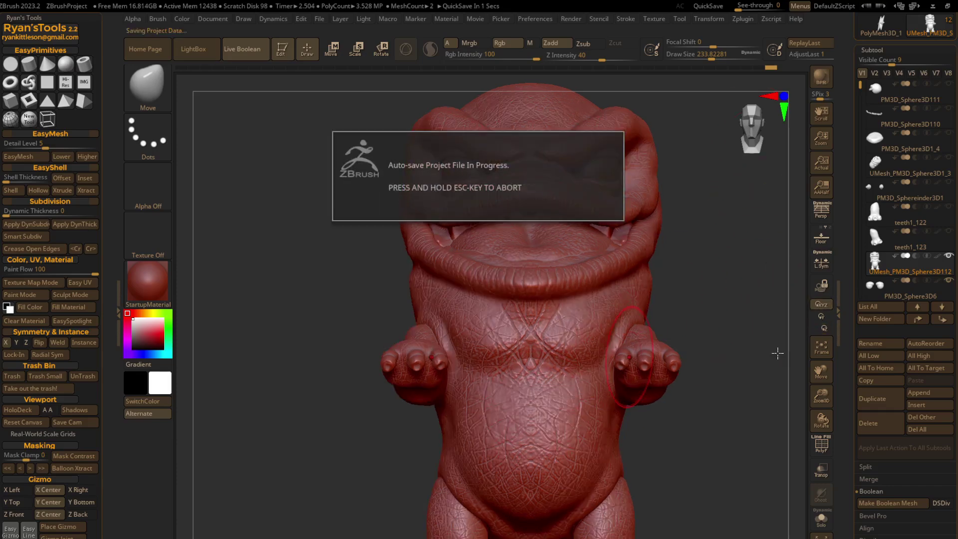
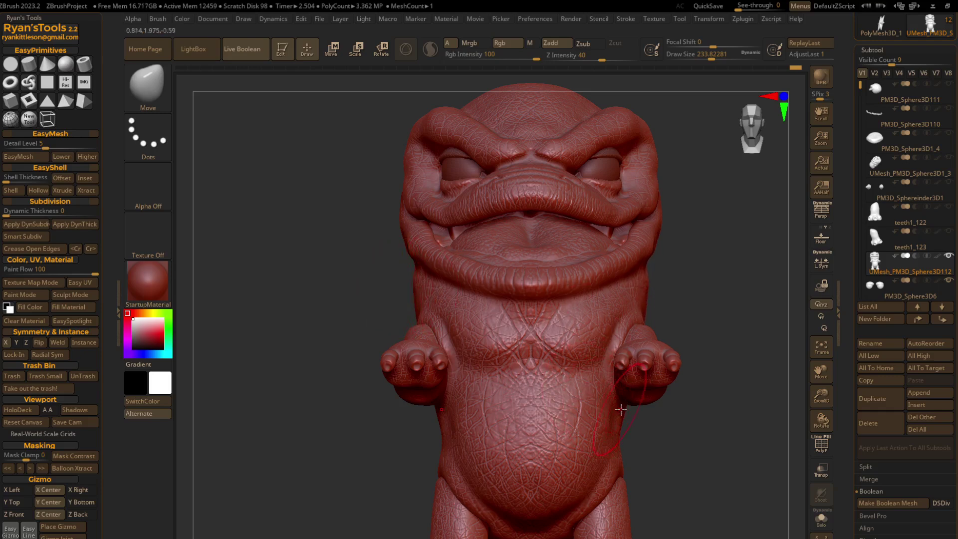
# Turn the creature to view its back, enlarge the Draw Size, and bring up the brush library.
pyautogui.moveTo(621, 410)
pyautogui.mouseDown(button='right')
pyautogui.moveTo(585, 395)
pyautogui.moveTo(571, 535)
pyautogui.mouseUp(button='right')
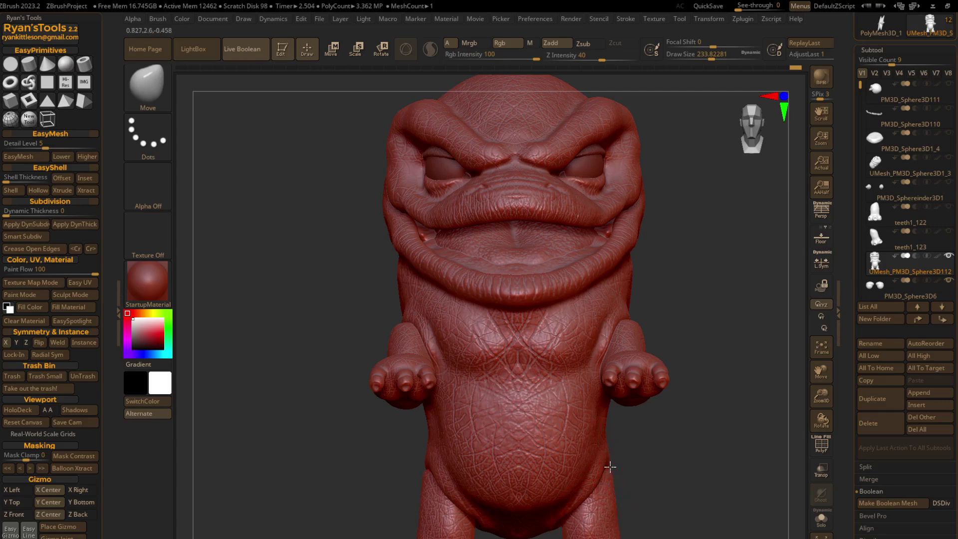
pyautogui.moveTo(610, 467)
pyautogui.mouseDown(button='right')
pyautogui.moveTo(460, 449)
pyautogui.moveTo(524, 460)
pyautogui.mouseUp(button='right')
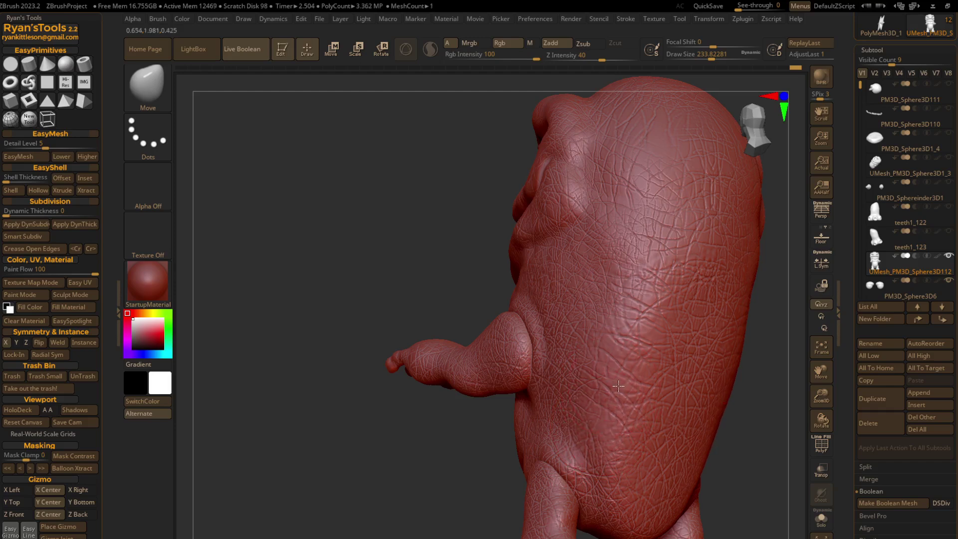
pyautogui.moveTo(702, 58); pyautogui.dragTo(722, 58)
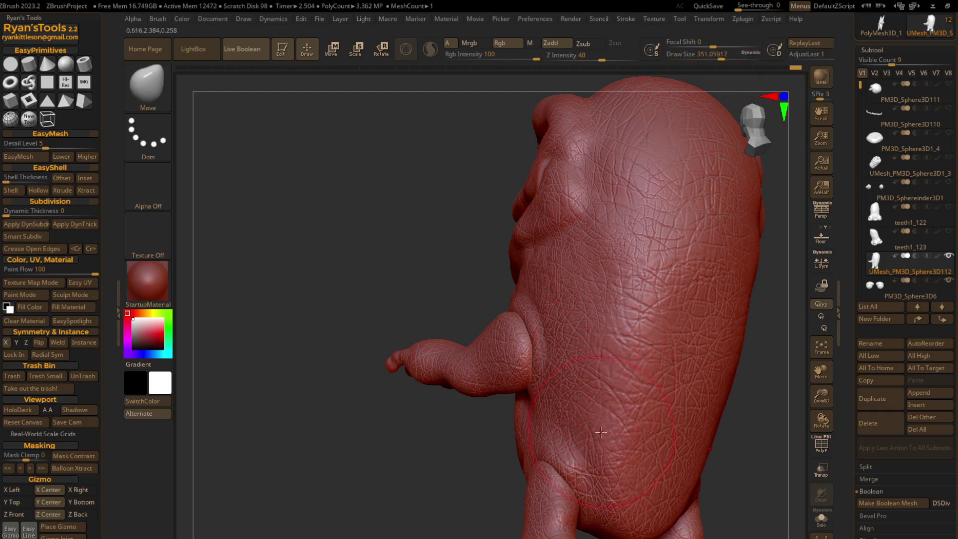
pyautogui.moveTo(620, 332); pyautogui.dragTo(624, 251, button='right')
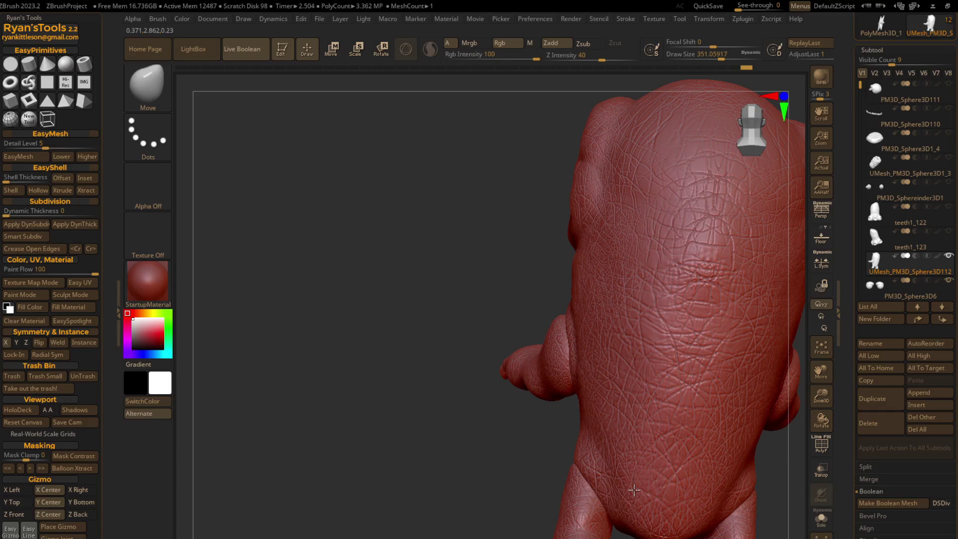
pyautogui.click(150, 104)
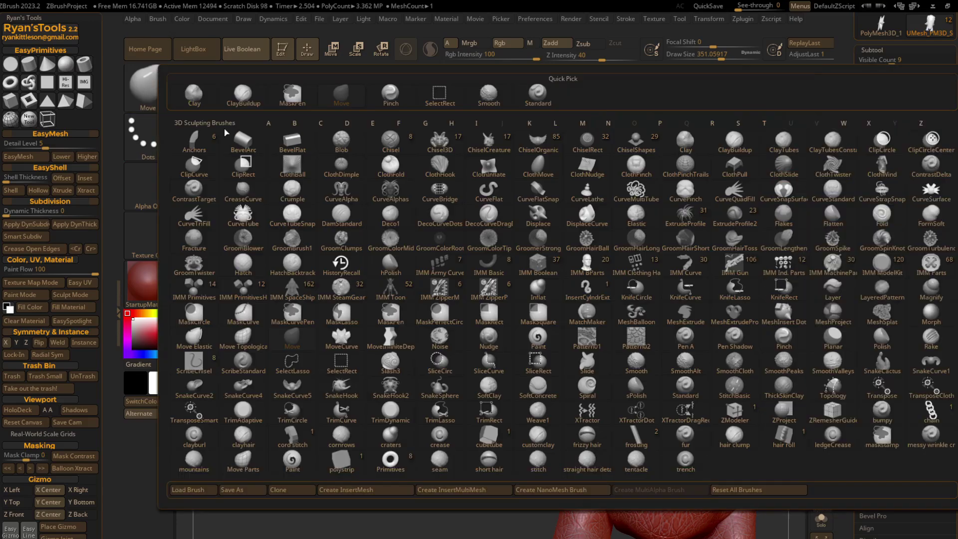
# Switch to a large Pinch brush with lowered Z Intensity and view both side profiles.
pyautogui.click(380, 108)
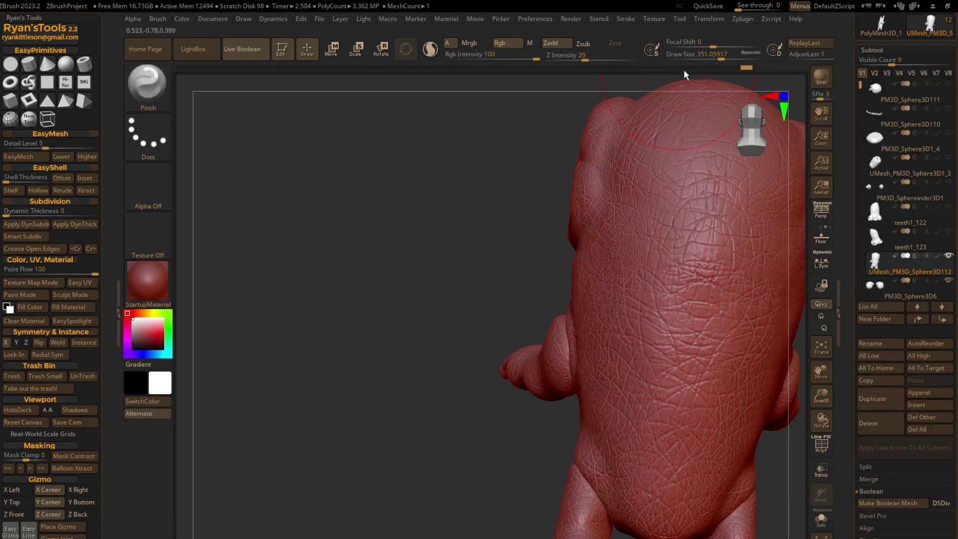
pyautogui.moveTo(721, 59); pyautogui.dragTo(729, 59)
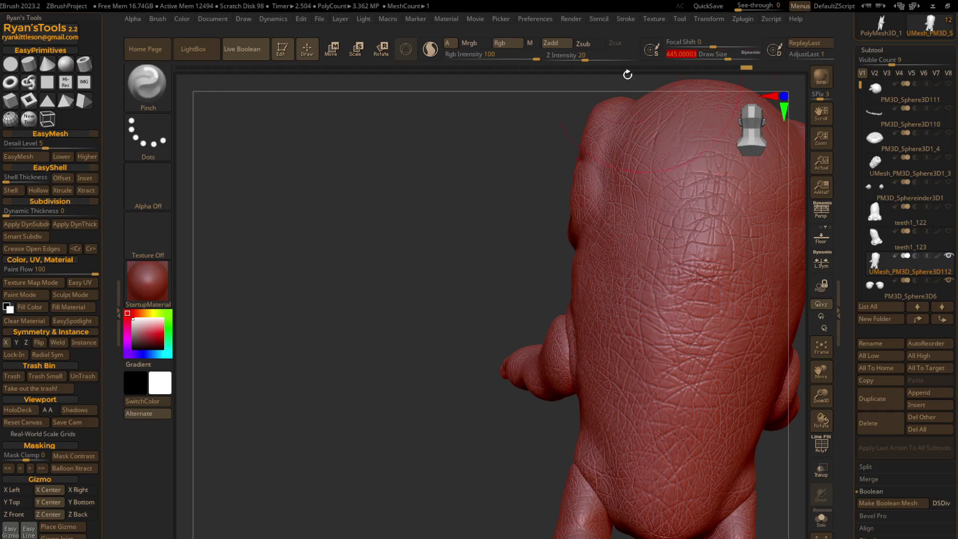
pyautogui.moveTo(580, 60); pyautogui.dragTo(576, 59)
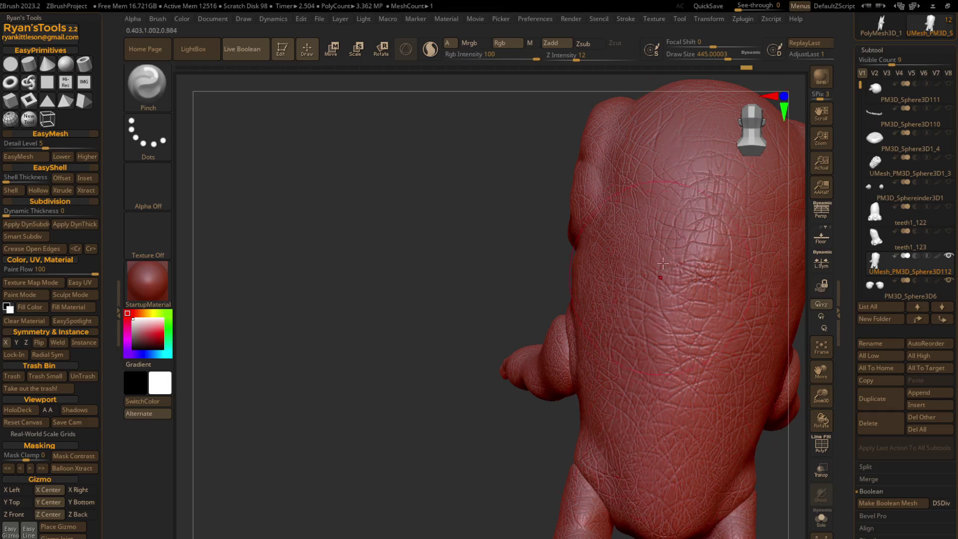
pyautogui.moveTo(651, 379); pyautogui.dragTo(726, 363, button='right')
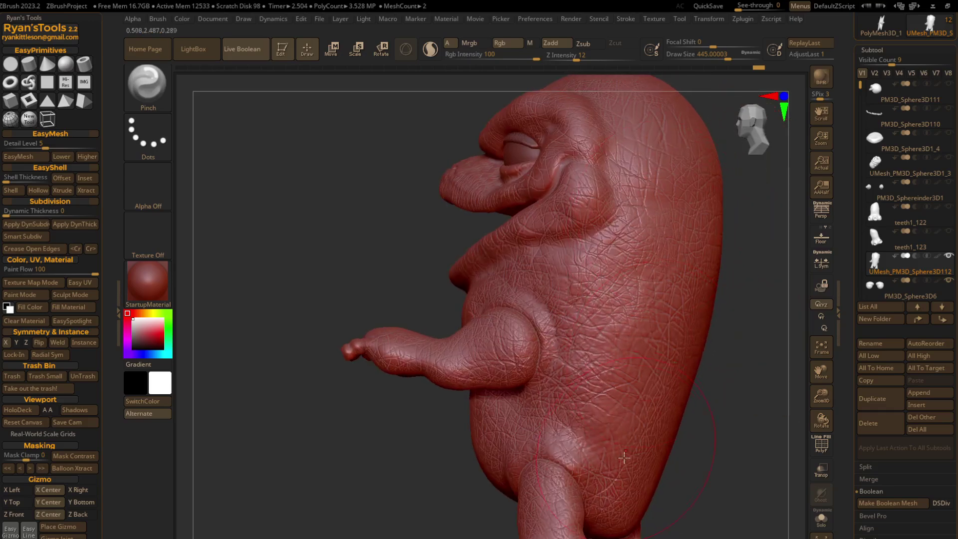
pyautogui.moveTo(574, 340); pyautogui.dragTo(490, 311, button='right')
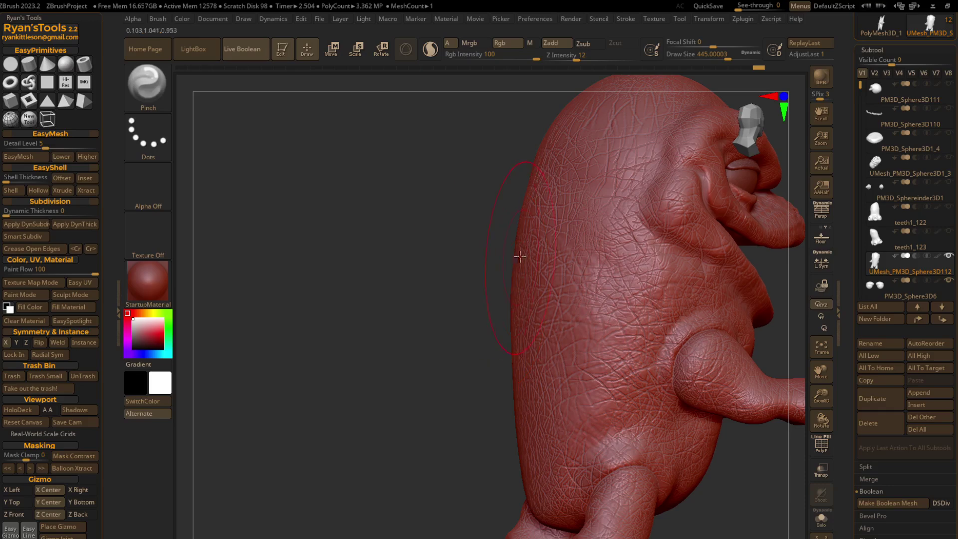
# Nudge the creature's back outline slightly outward with the Move brush.
pyautogui.click(155, 107)
pyautogui.click(331, 97)
pyautogui.moveTo(579, 270); pyautogui.dragTo(608, 264)
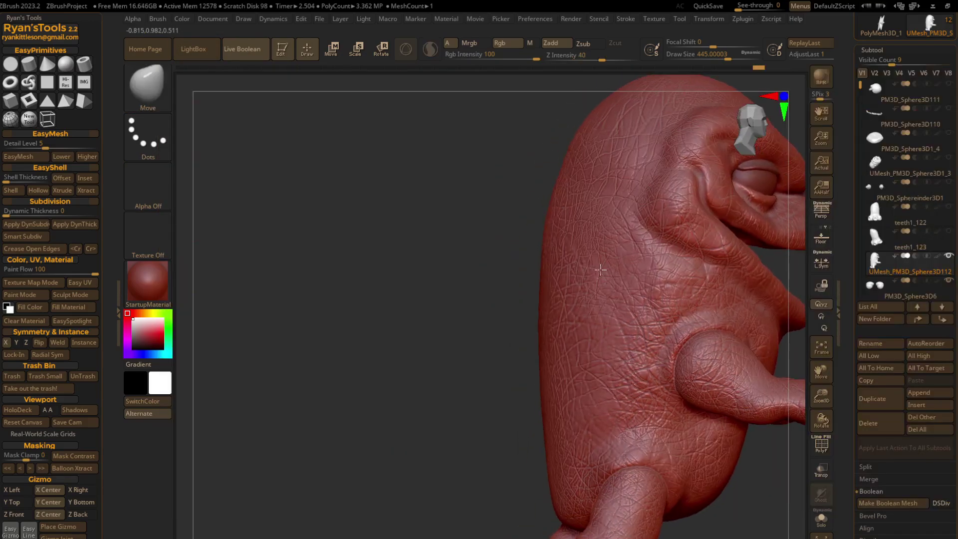
# Frame the creature and orbit through face, side and back views to check the silhouette.
pyautogui.click(823, 352)
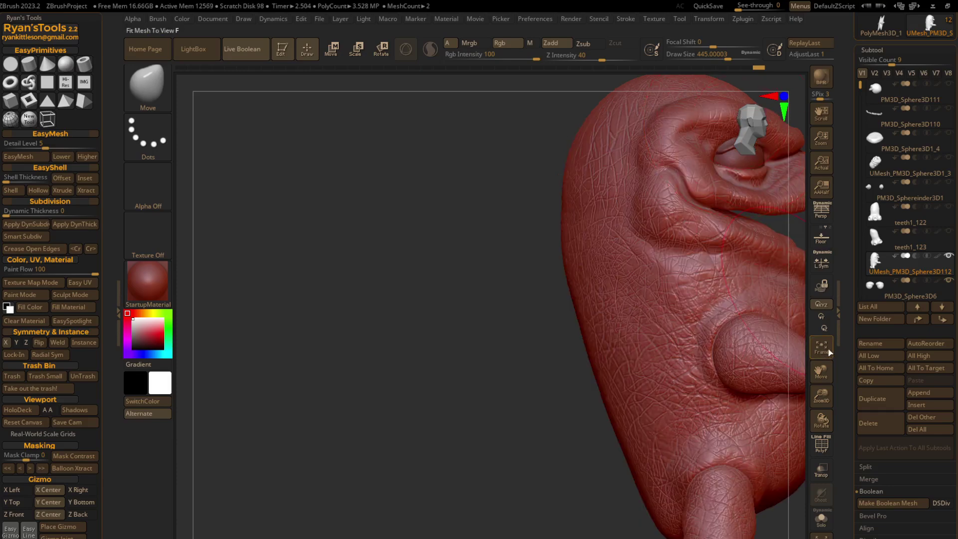
pyautogui.click(821, 350)
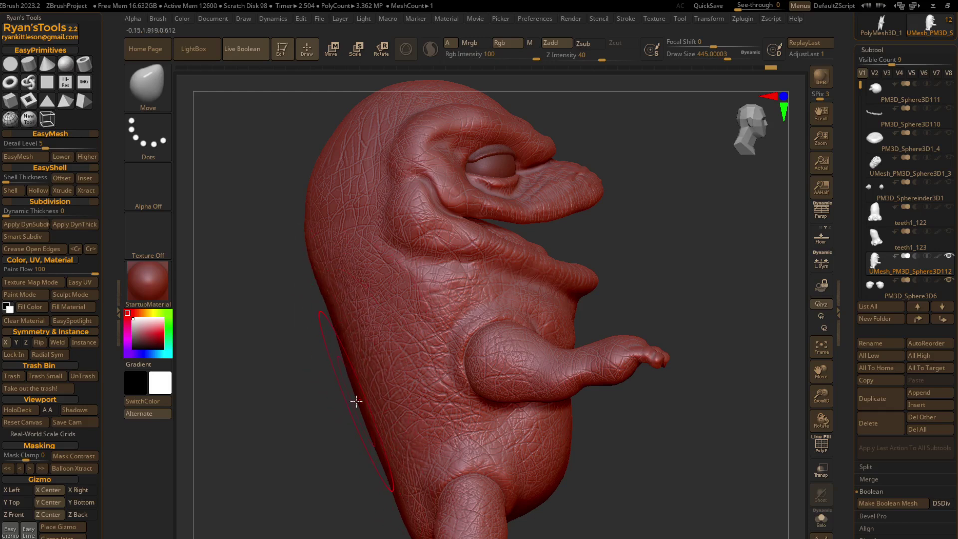
pyautogui.moveTo(377, 448)
pyautogui.mouseDown()
pyautogui.moveTo(464, 387)
pyautogui.moveTo(522, 374)
pyautogui.moveTo(503, 374)
pyautogui.moveTo(344, 294)
pyautogui.mouseUp()
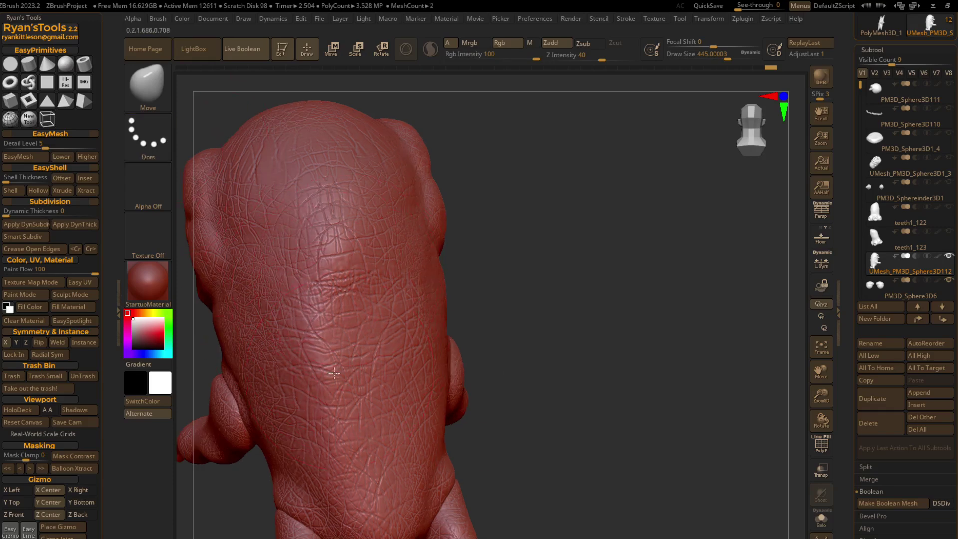
pyautogui.moveTo(343, 368); pyautogui.dragTo(312, 364, button='right')
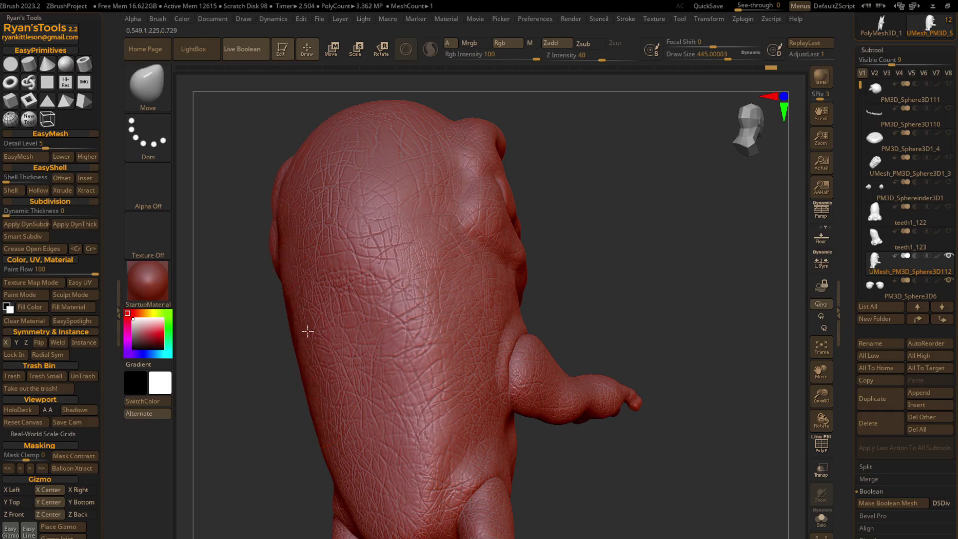
pyautogui.moveTo(430, 362); pyautogui.dragTo(426, 328, button='right')
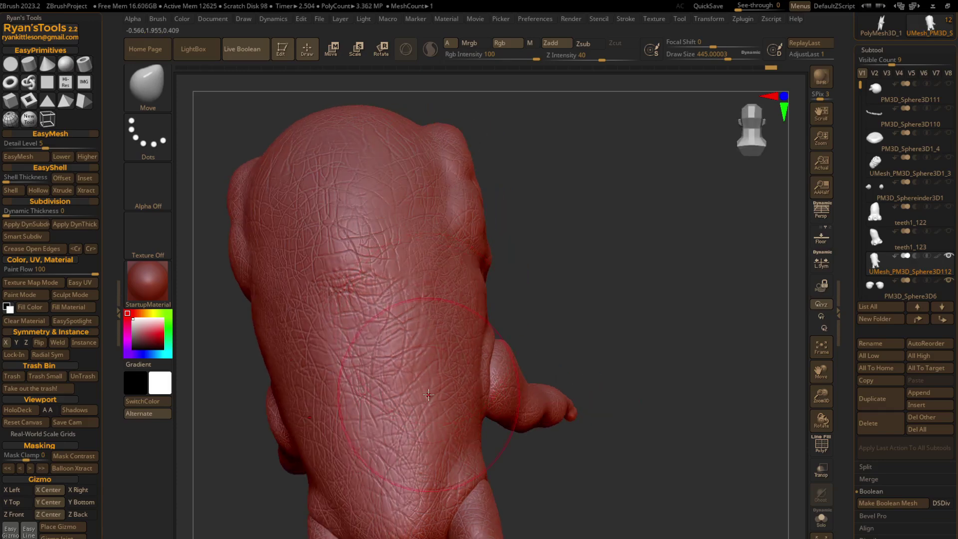
pyautogui.moveTo(425, 396); pyautogui.dragTo(312, 392, button='right')
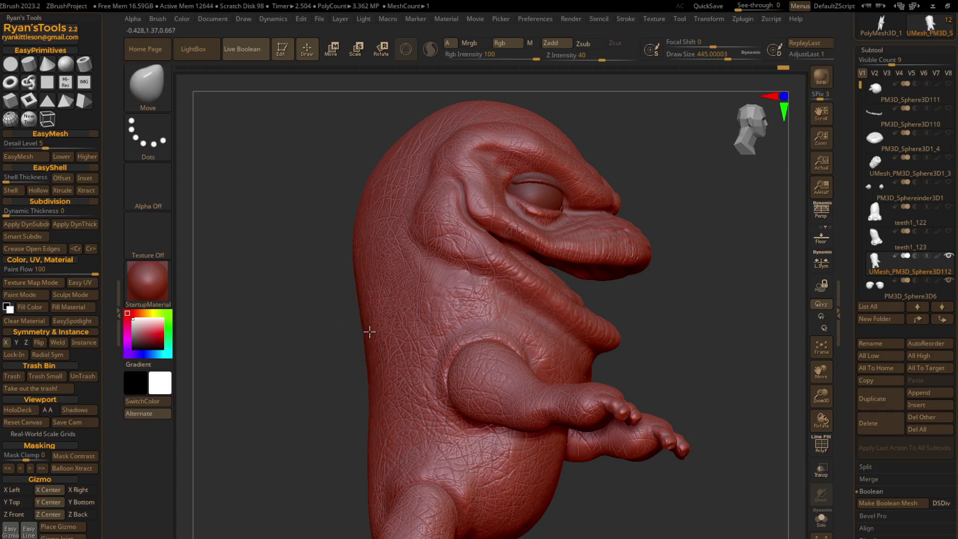
pyautogui.moveTo(371, 424)
pyautogui.mouseDown()
pyautogui.moveTo(502, 391)
pyautogui.moveTo(443, 406)
pyautogui.mouseUp()
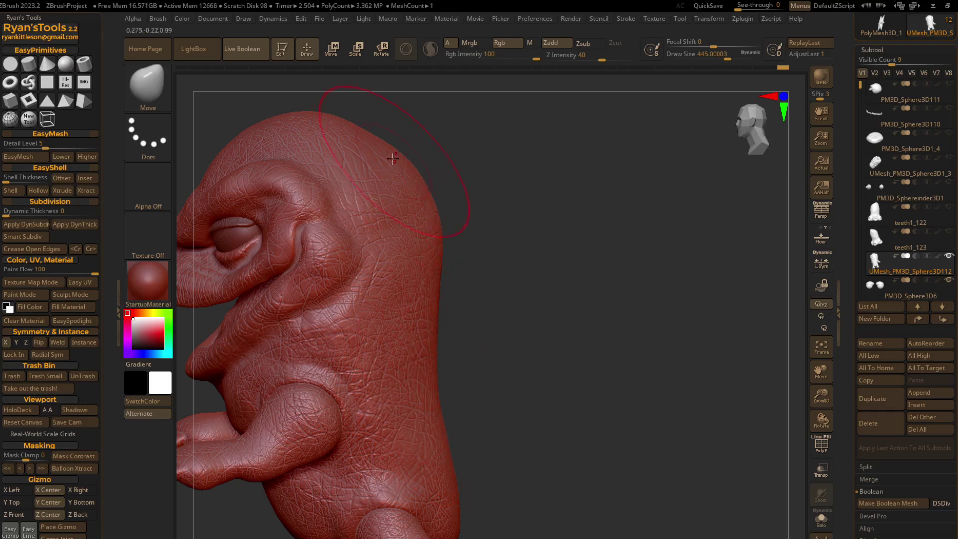
# Raise and round out the top of the head with the Move brush.
pyautogui.moveTo(359, 124); pyautogui.dragTo(359, 112)
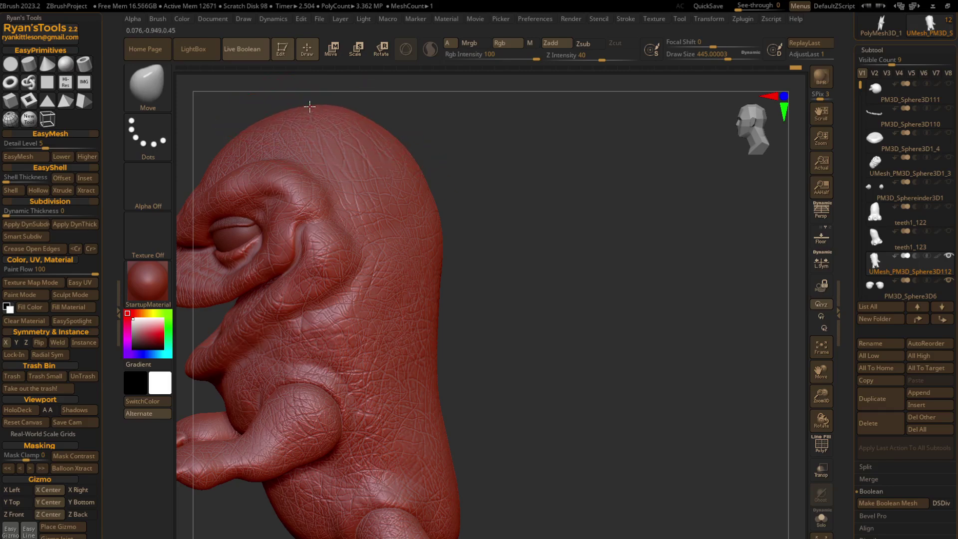
pyautogui.moveTo(259, 141); pyautogui.dragTo(253, 118)
pyautogui.moveTo(400, 143); pyautogui.dragTo(261, 154)
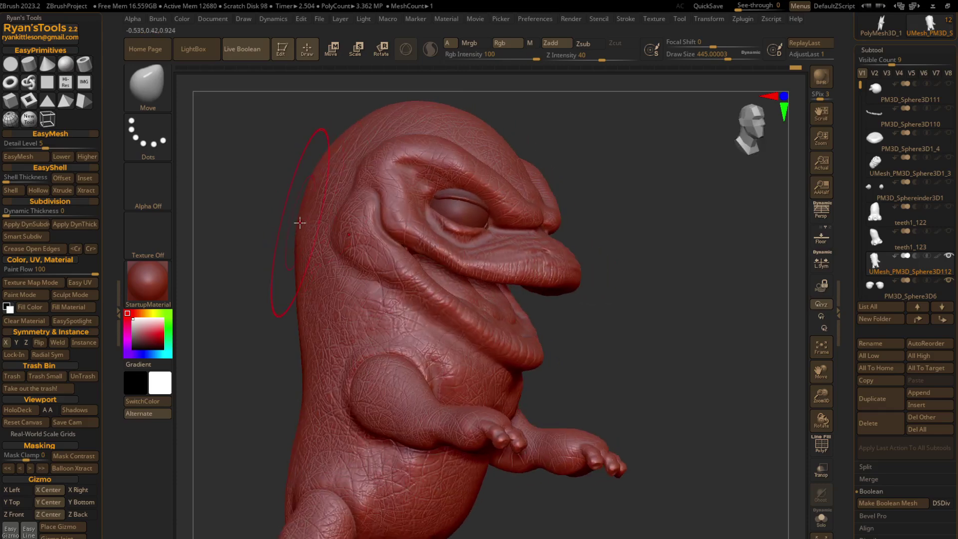
pyautogui.moveTo(304, 220)
pyautogui.mouseDown()
pyautogui.moveTo(350, 324)
pyautogui.moveTo(308, 302)
pyautogui.mouseUp()
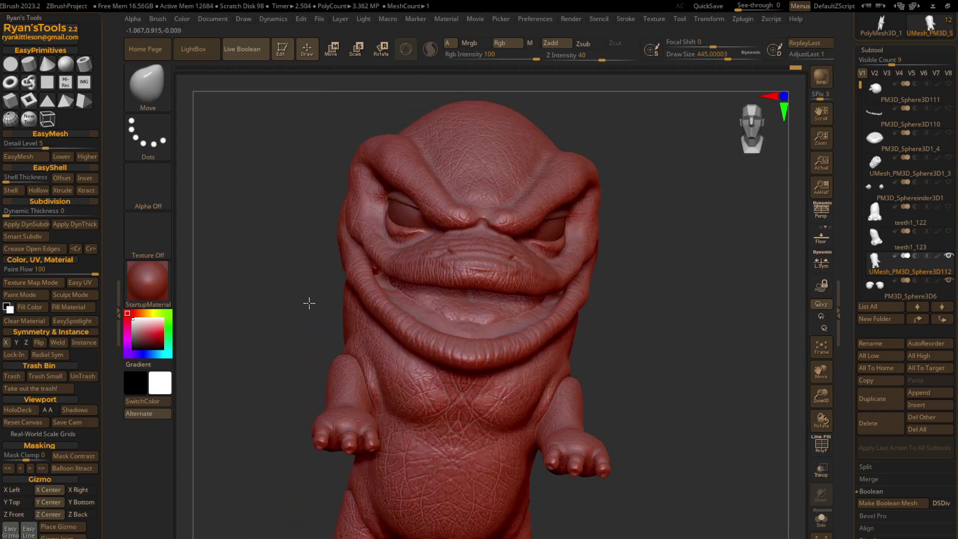
# With a smaller brush, redo the symmetric reshaping of both mouth corners.
pyautogui.moveTo(809, 138); pyautogui.dragTo(811, 164)
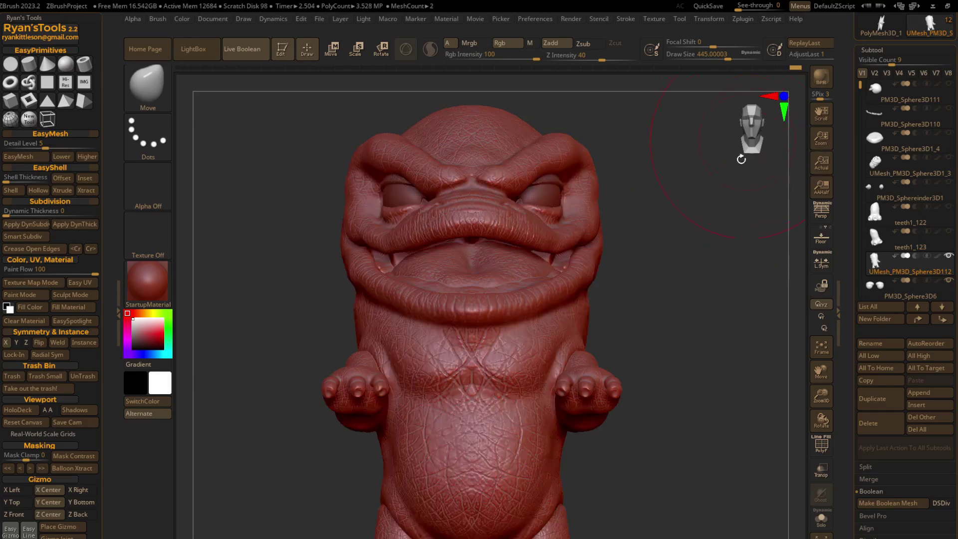
pyautogui.moveTo(672, 352); pyautogui.dragTo(671, 356)
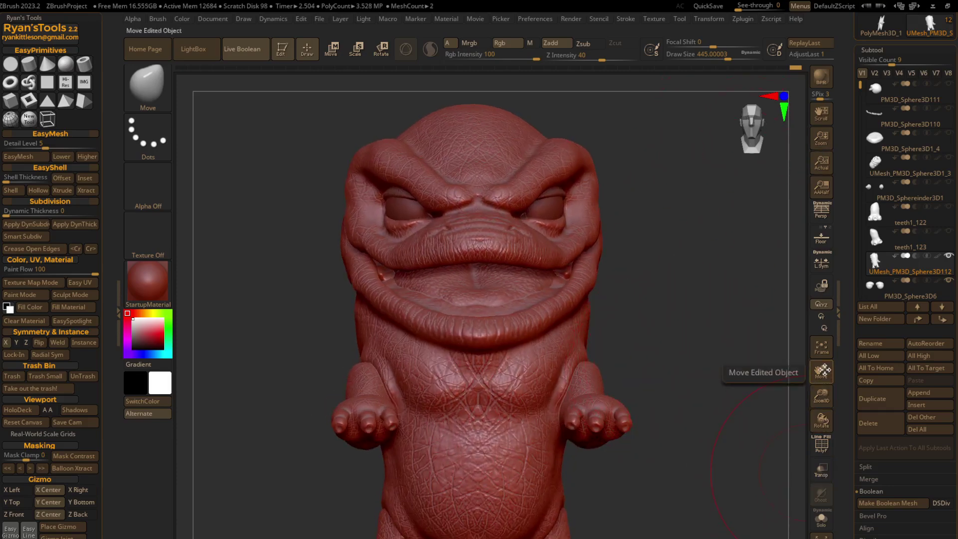
pyautogui.click(821, 348)
pyautogui.moveTo(728, 58); pyautogui.dragTo(713, 59)
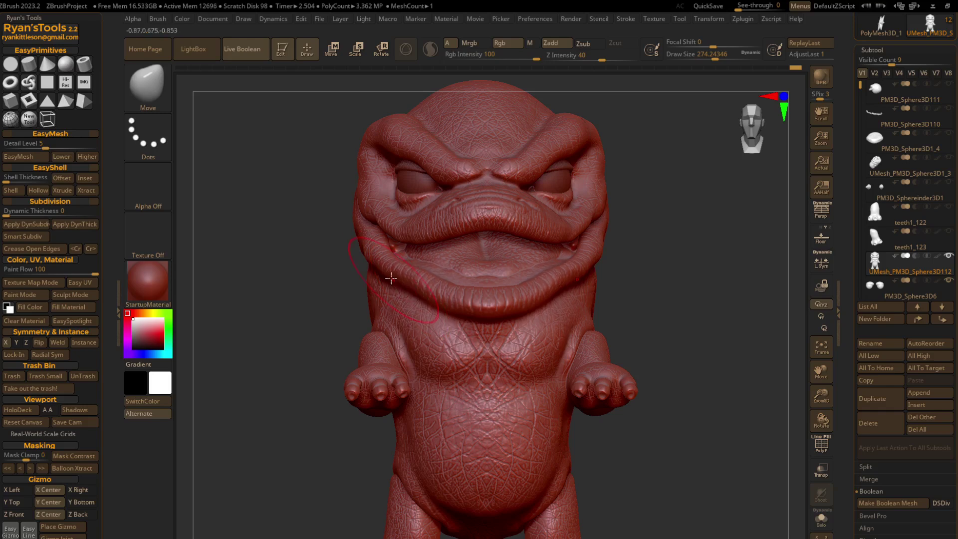
pyautogui.hotkey('ctrl', 'z')
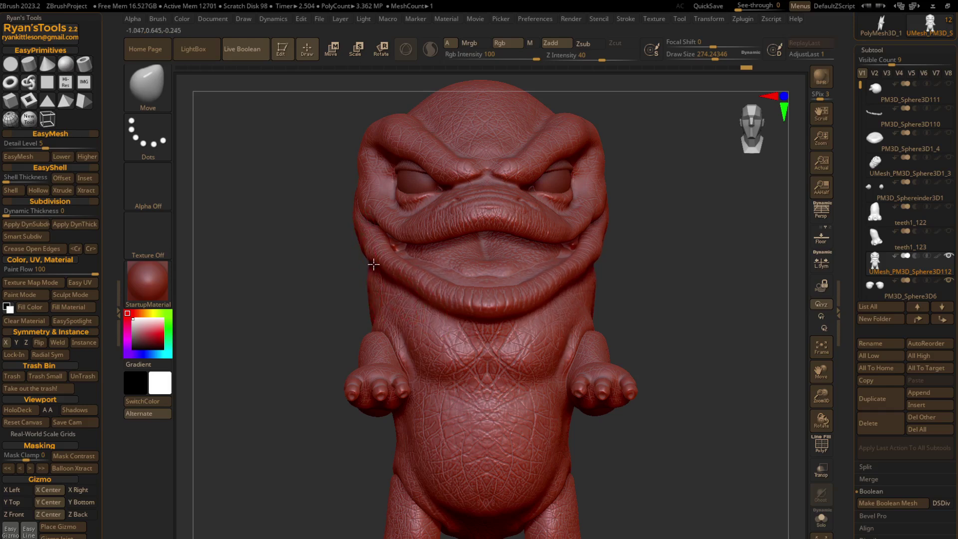
pyautogui.moveTo(382, 269); pyautogui.dragTo(385, 265)
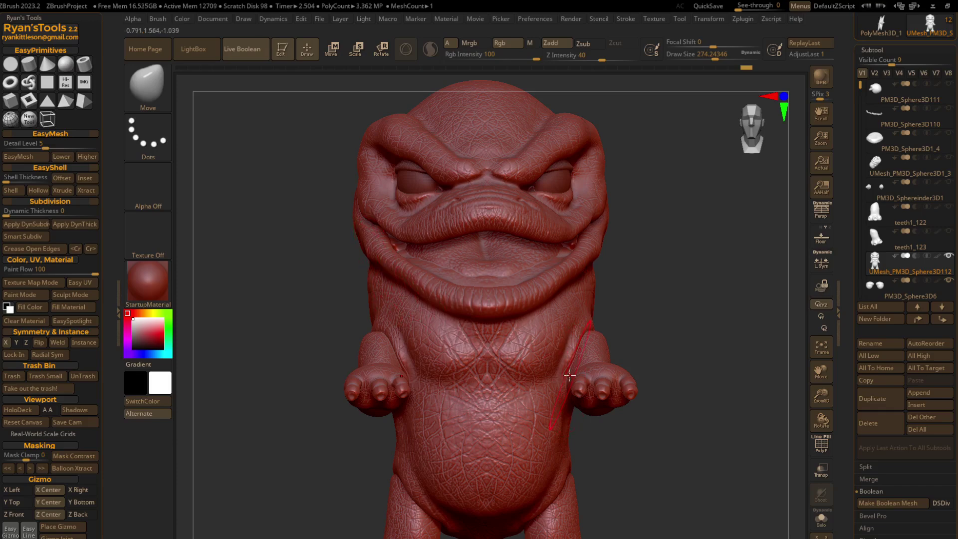
# From the front, enlarge the brush and lift the tops of both upper arms.
pyautogui.moveTo(516, 330); pyautogui.dragTo(541, 335, button='right')
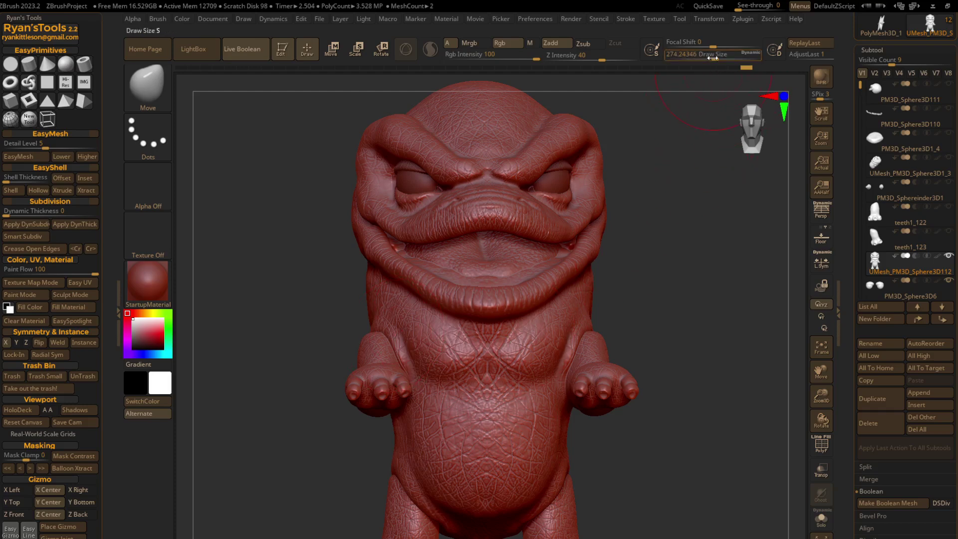
pyautogui.moveTo(714, 58); pyautogui.dragTo(727, 59)
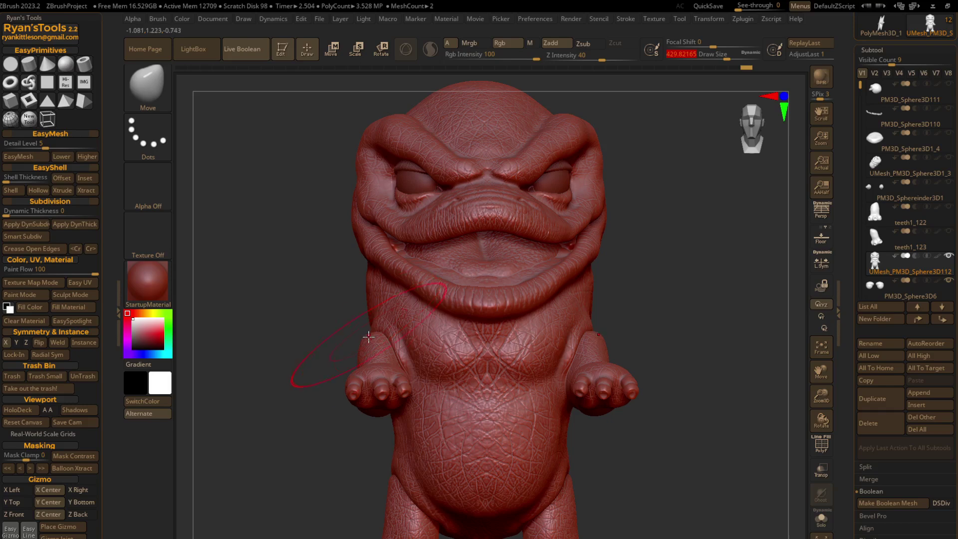
pyautogui.moveTo(366, 328); pyautogui.dragTo(365, 320)
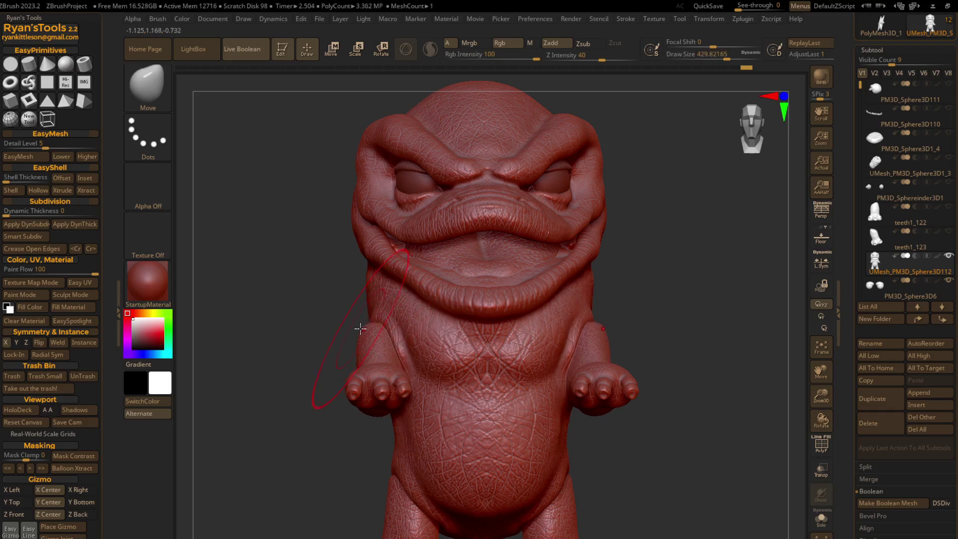
pyautogui.moveTo(361, 321); pyautogui.dragTo(358, 319)
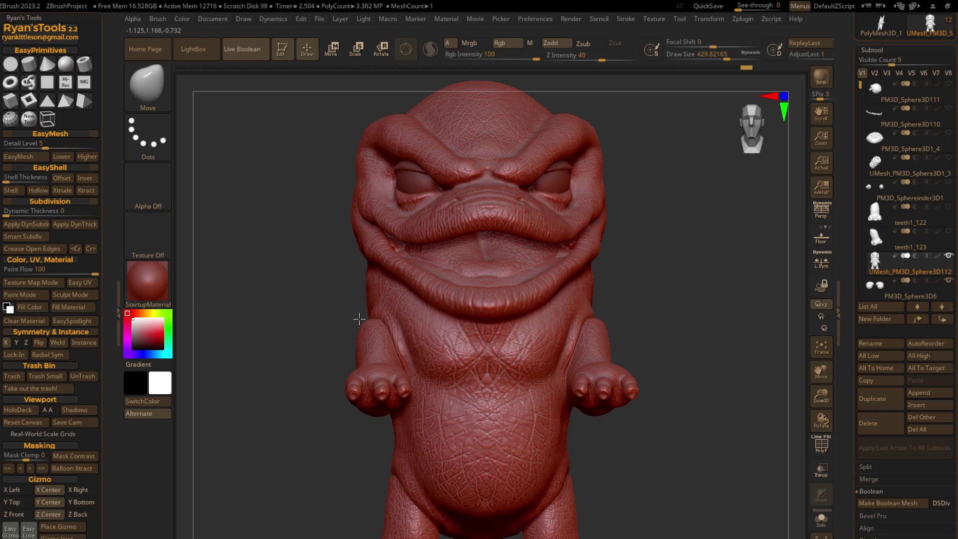
pyautogui.moveTo(424, 338)
pyautogui.mouseDown()
pyautogui.moveTo(315, 349)
pyautogui.moveTo(335, 394)
pyautogui.mouseUp()
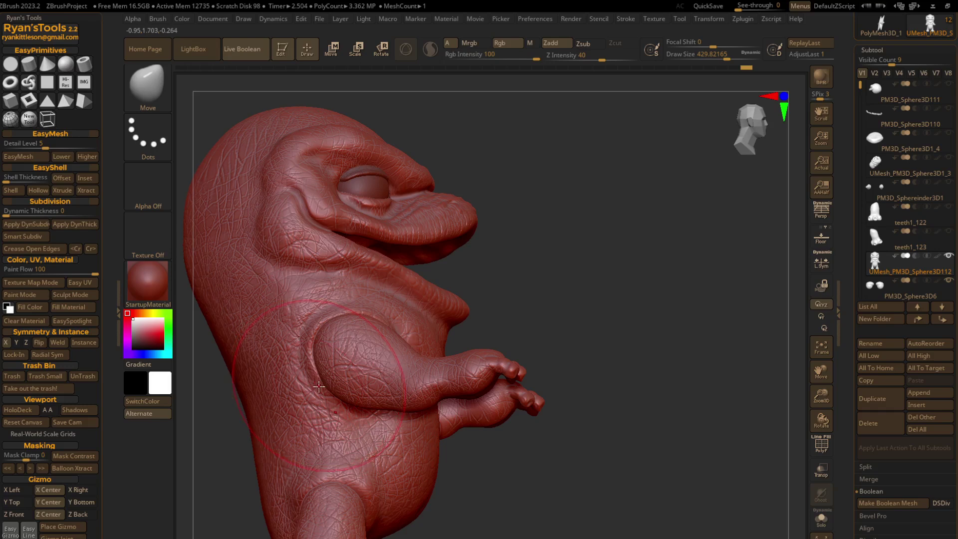
# Push the upper-arm bulge up to deepen the crease, then shrink Draw Size to about 245.
pyautogui.moveTo(338, 408); pyautogui.dragTo(335, 400)
pyautogui.moveTo(324, 359)
pyautogui.mouseDown()
pyautogui.moveTo(321, 342)
pyautogui.moveTo(312, 370)
pyautogui.mouseUp()
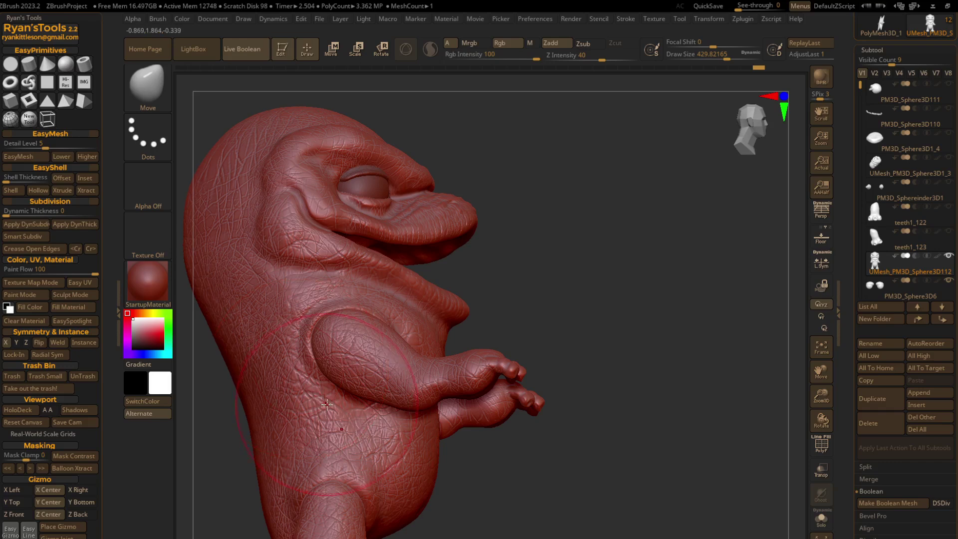
pyautogui.moveTo(726, 58); pyautogui.dragTo(704, 58)
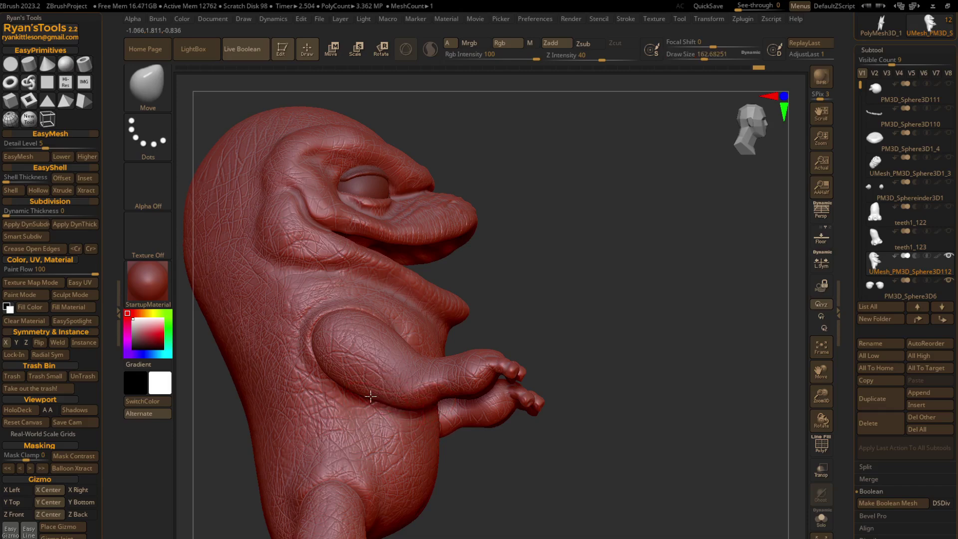
# Orbit from above around both raised arms, head and belly to inspect them.
pyautogui.moveTo(392, 344)
pyautogui.mouseDown(button='right')
pyautogui.moveTo(372, 258)
pyautogui.moveTo(368, 280)
pyautogui.mouseUp(button='right')
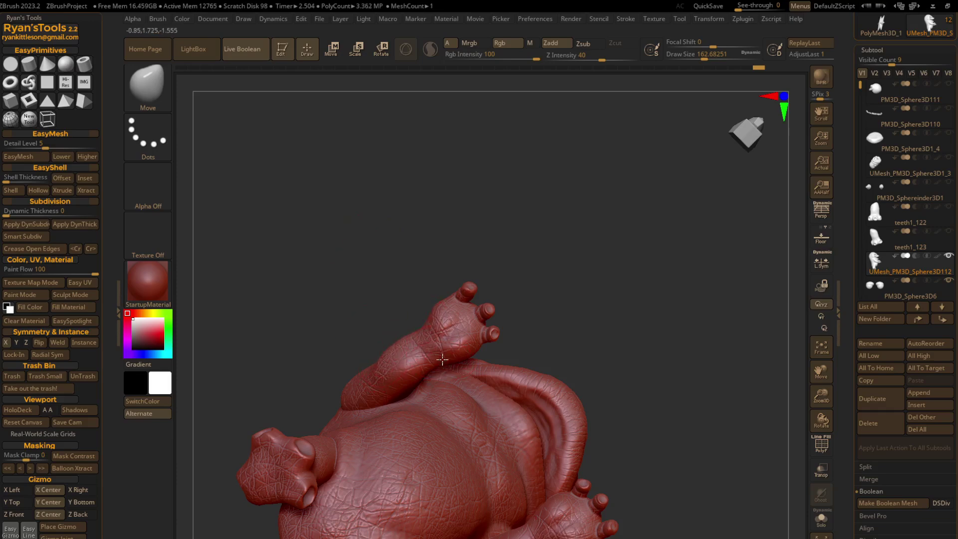
pyautogui.moveTo(443, 361)
pyautogui.mouseDown(button='right')
pyautogui.moveTo(375, 293)
pyautogui.moveTo(425, 339)
pyautogui.mouseUp(button='right')
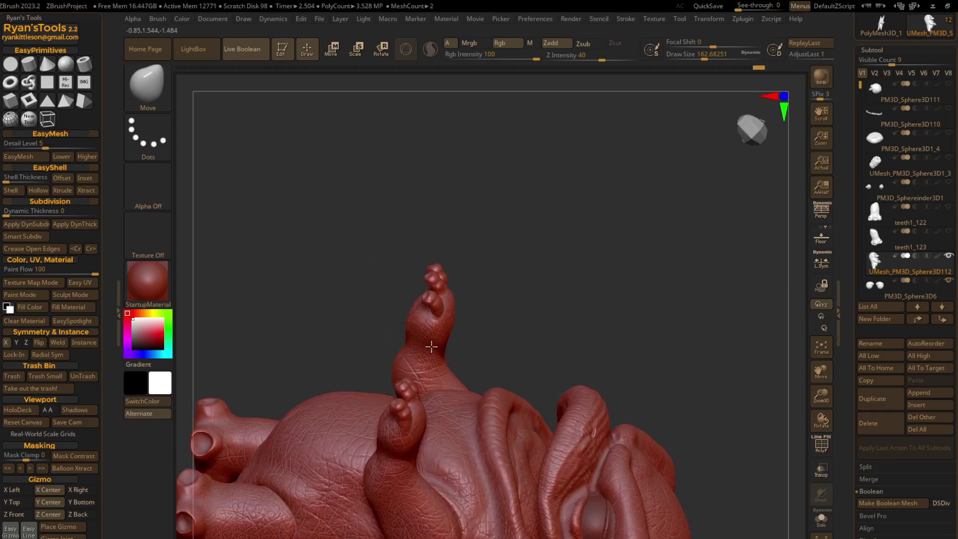
pyautogui.moveTo(431, 346)
pyautogui.mouseDown(button='right')
pyautogui.moveTo(385, 359)
pyautogui.moveTo(428, 351)
pyautogui.mouseUp(button='right')
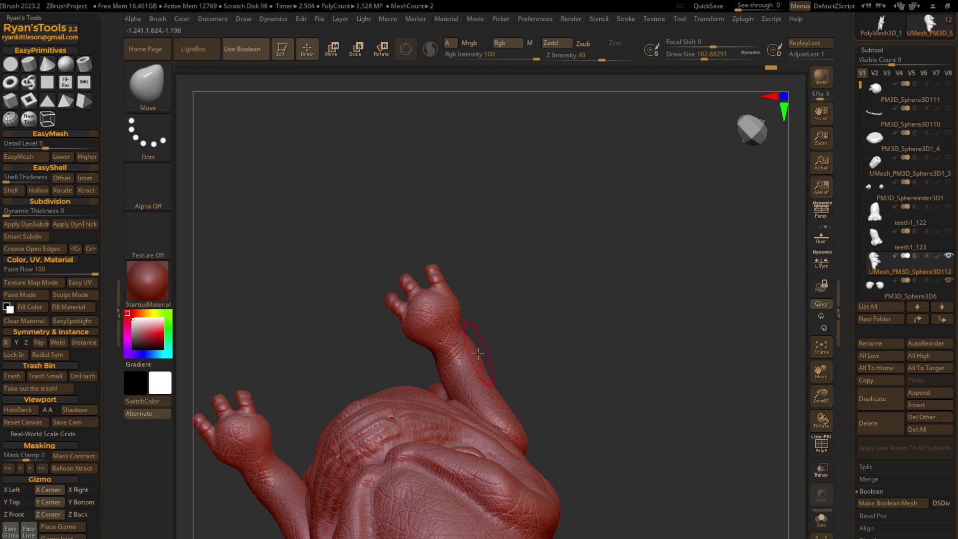
pyautogui.moveTo(467, 361); pyautogui.dragTo(458, 378, button='right')
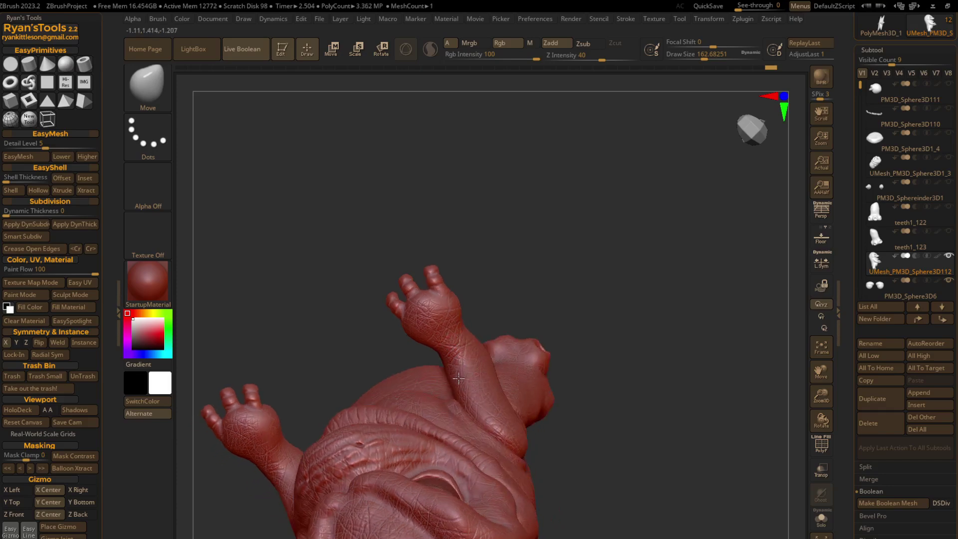
pyautogui.moveTo(477, 343)
pyautogui.mouseDown(button='right')
pyautogui.moveTo(469, 349)
pyautogui.moveTo(485, 331)
pyautogui.mouseUp(button='right')
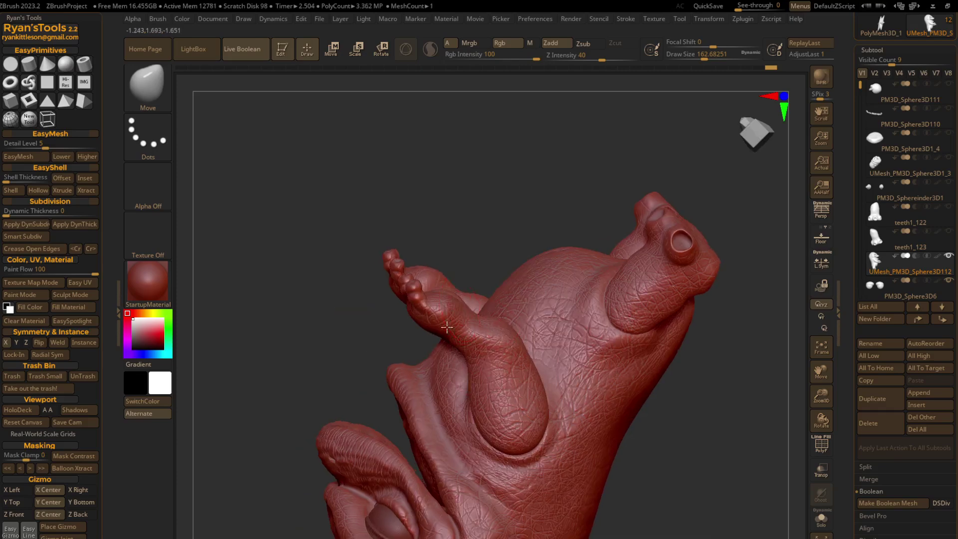
pyautogui.moveTo(459, 310); pyautogui.dragTo(447, 306, button='right')
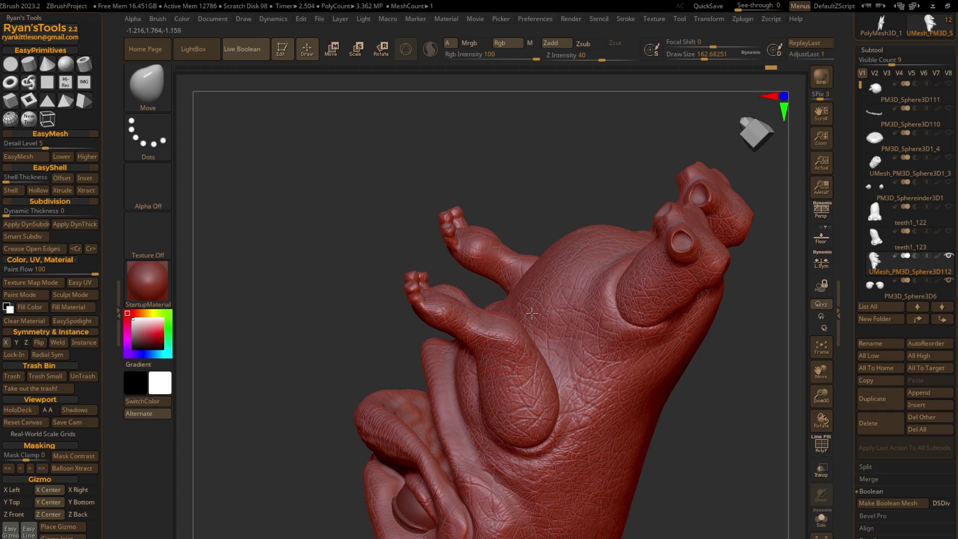
pyautogui.moveTo(531, 312); pyautogui.dragTo(514, 324, button='right')
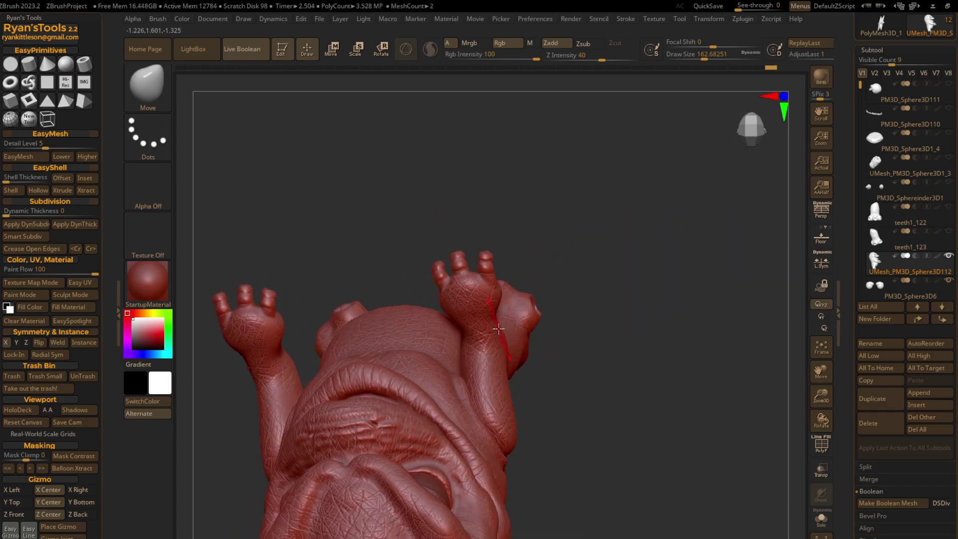
pyautogui.moveTo(491, 331)
pyautogui.mouseDown(button='right')
pyautogui.moveTo(488, 321)
pyautogui.moveTo(458, 329)
pyautogui.mouseUp(button='right')
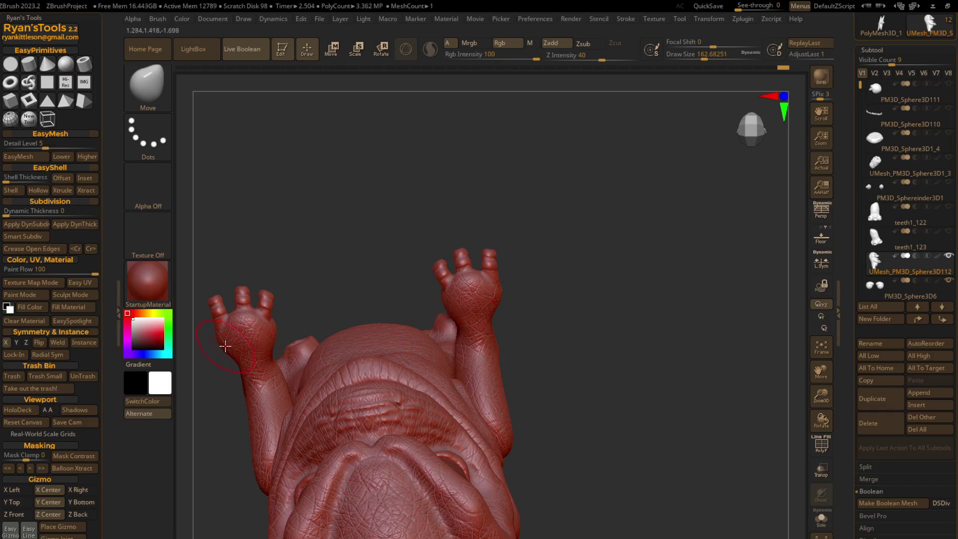
pyautogui.moveTo(222, 348)
pyautogui.mouseDown(button='right')
pyautogui.moveTo(284, 375)
pyautogui.moveTo(305, 366)
pyautogui.mouseUp(button='right')
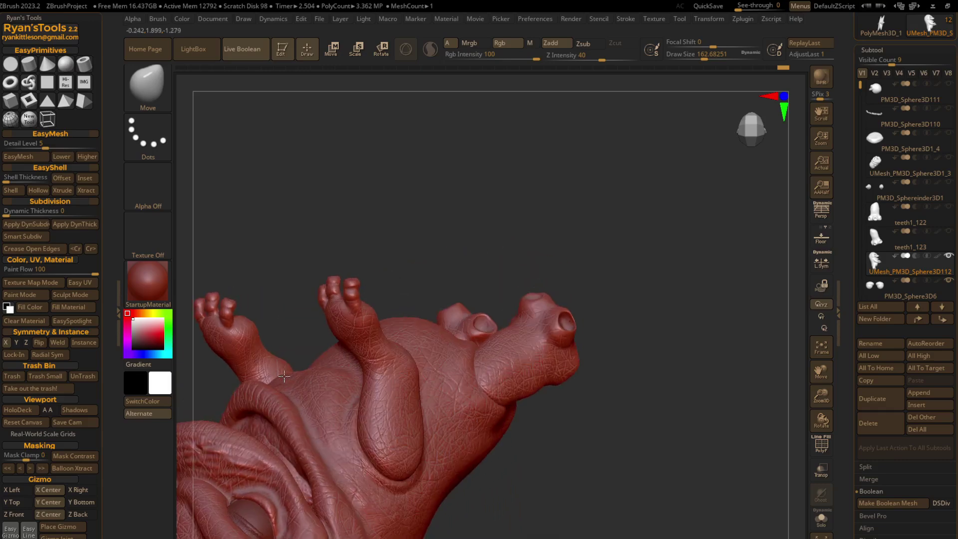
pyautogui.click(751, 140)
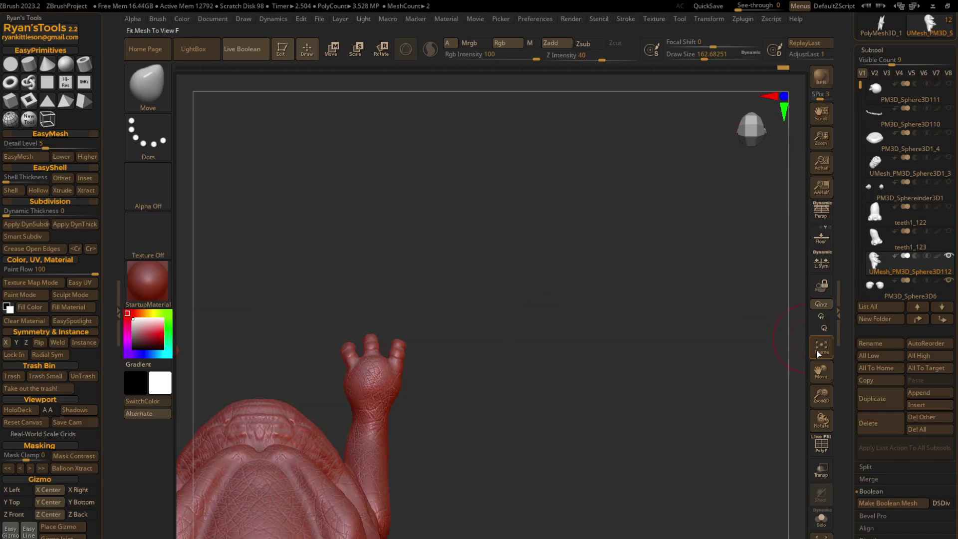
# From a framed front view, enlarge Draw Size to about 234 and smooth both arms' wrinkles.
pyautogui.click(818, 344)
pyautogui.click(751, 142)
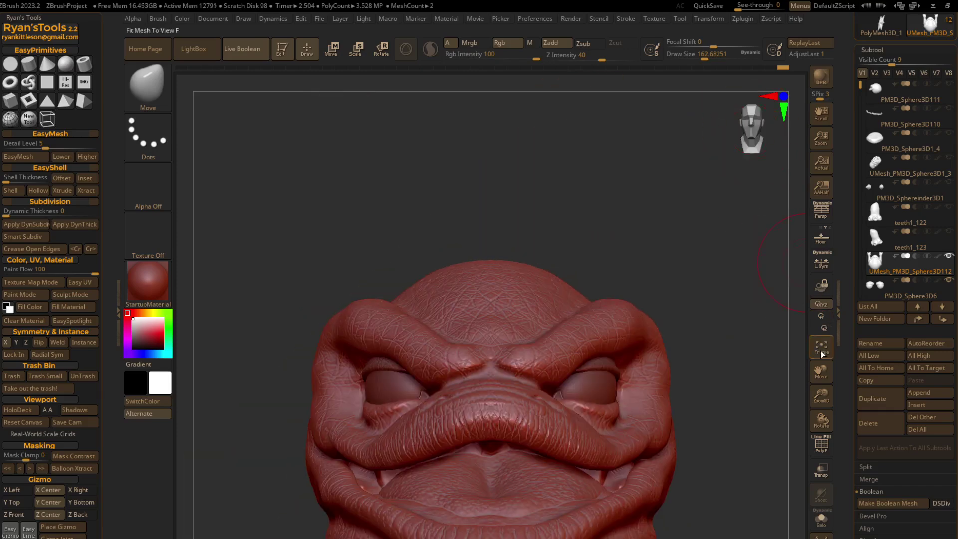
pyautogui.click(823, 343)
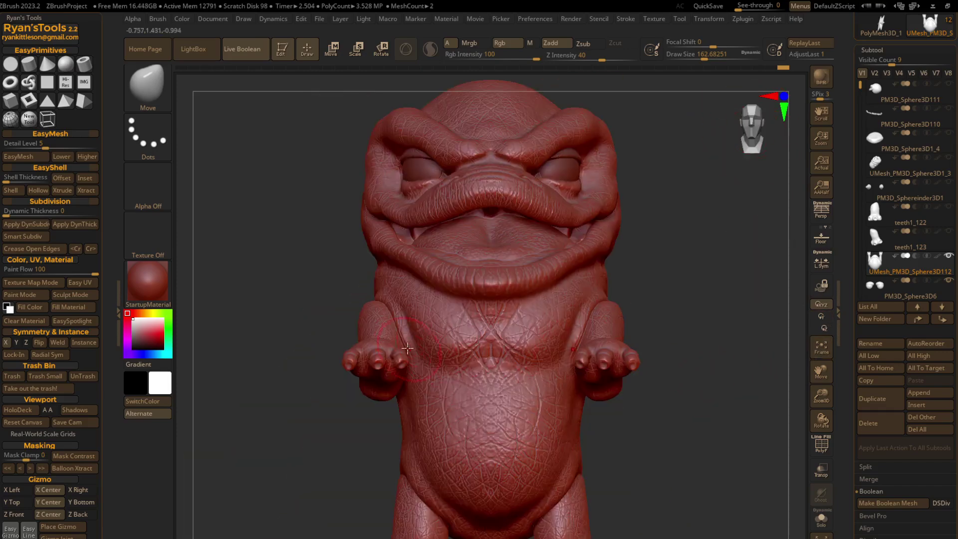
pyautogui.moveTo(703, 59); pyautogui.dragTo(711, 59)
pyautogui.keyDown('shift'); pyautogui.moveTo(384, 309); pyautogui.dragTo(400, 335); pyautogui.keyUp('shift')
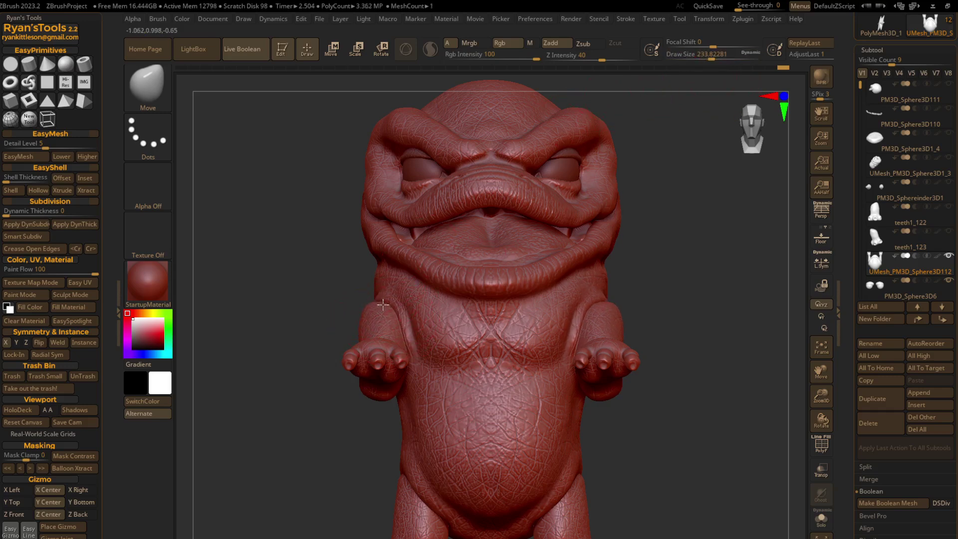
# Reshape where the arms meet the chest, checking from profile, below and front.
pyautogui.moveTo(364, 305); pyautogui.dragTo(357, 331)
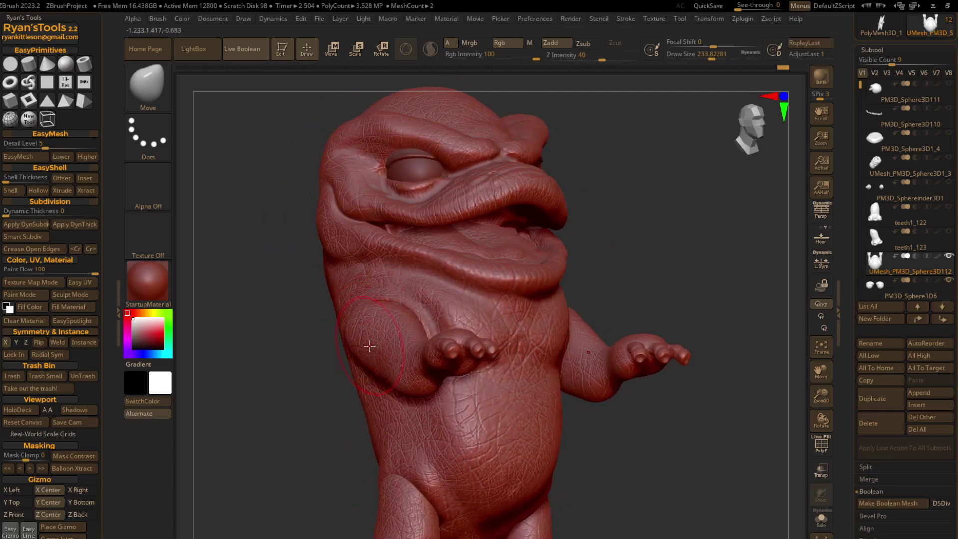
pyautogui.moveTo(364, 349)
pyautogui.mouseDown(button='right')
pyautogui.moveTo(427, 332)
pyautogui.moveTo(428, 316)
pyautogui.moveTo(348, 373)
pyautogui.mouseUp(button='right')
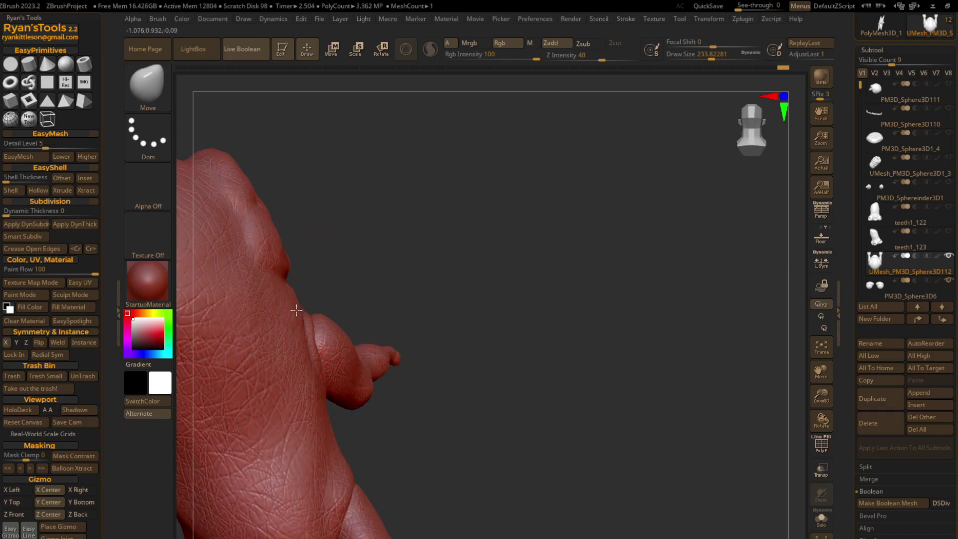
pyautogui.moveTo(289, 304)
pyautogui.mouseDown(button='right')
pyautogui.moveTo(208, 368)
pyautogui.moveTo(250, 385)
pyautogui.moveTo(261, 378)
pyautogui.mouseUp(button='right')
pyautogui.moveTo(399, 349); pyautogui.dragTo(379, 341)
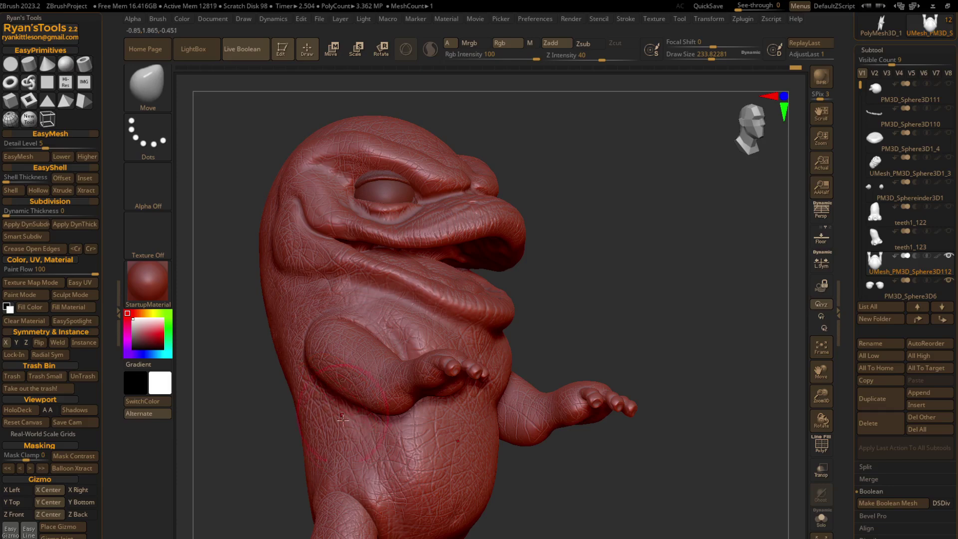
pyautogui.moveTo(342, 413); pyautogui.dragTo(328, 394, button='right')
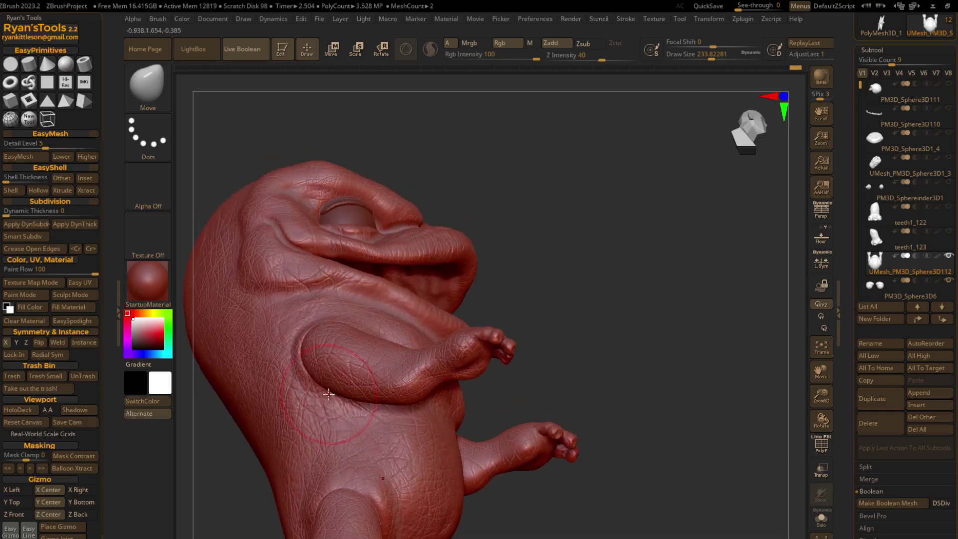
pyautogui.moveTo(328, 395)
pyautogui.mouseDown(button='right')
pyautogui.moveTo(268, 439)
pyautogui.moveTo(270, 392)
pyautogui.mouseUp(button='right')
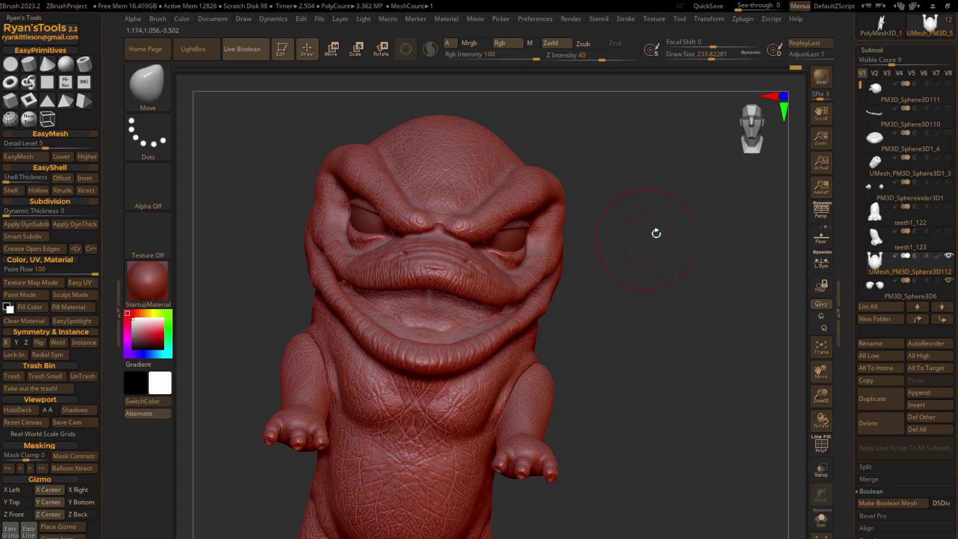
pyautogui.moveTo(747, 128); pyautogui.dragTo(752, 130)
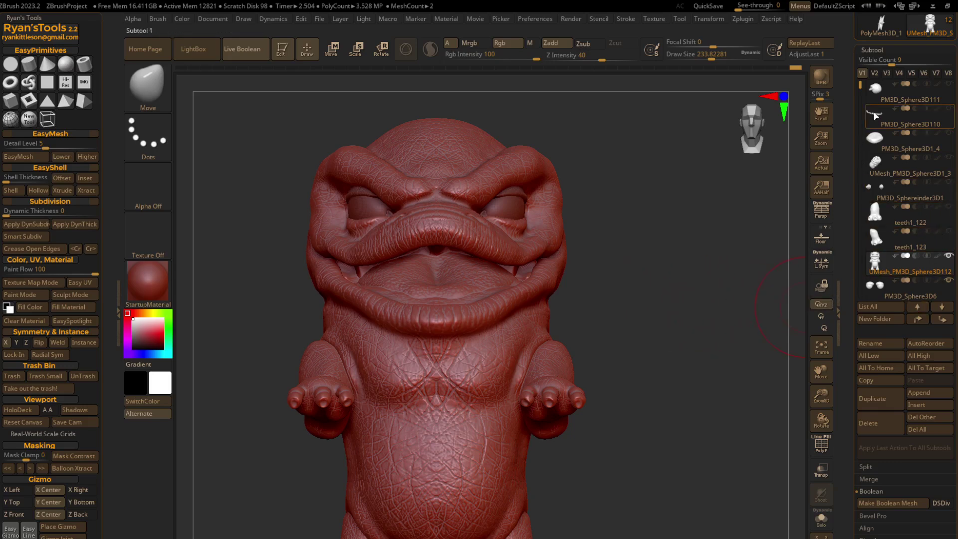
# Unhide the teeth1_121 and teeth1_105 subtools for claws and teeth, then frame and orbit the model.
pyautogui.moveTo(859, 84); pyautogui.dragTo(859, 133)
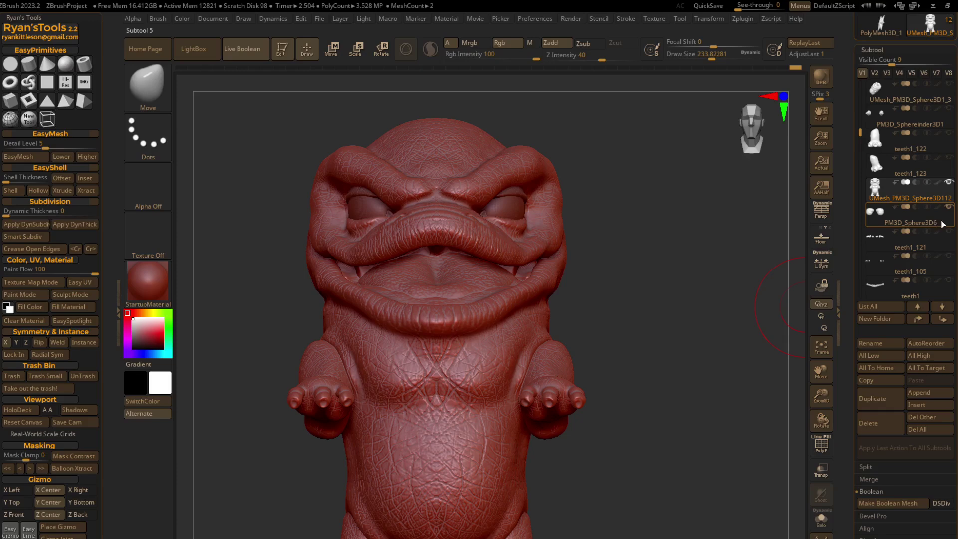
pyautogui.click(948, 255)
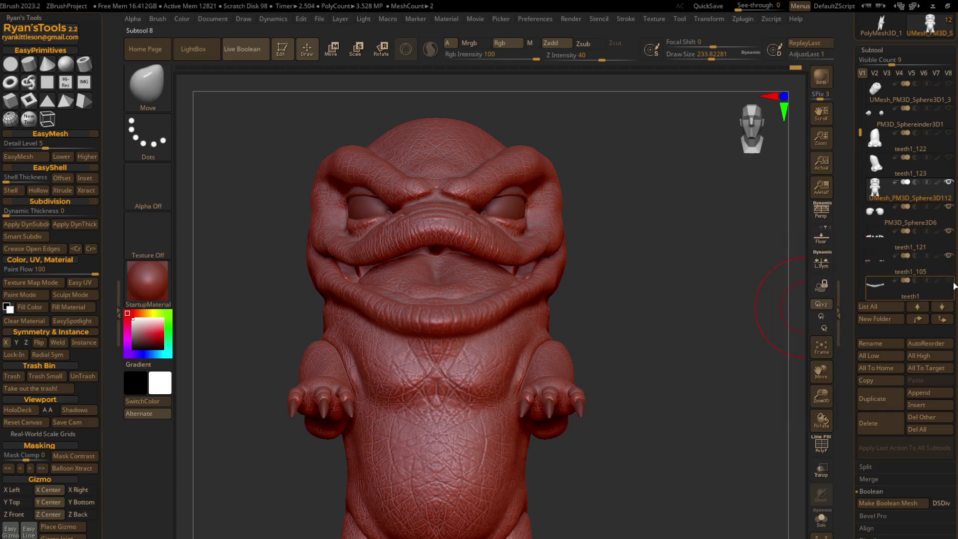
pyautogui.click(948, 280)
pyautogui.moveTo(859, 133); pyautogui.dragTo(859, 166)
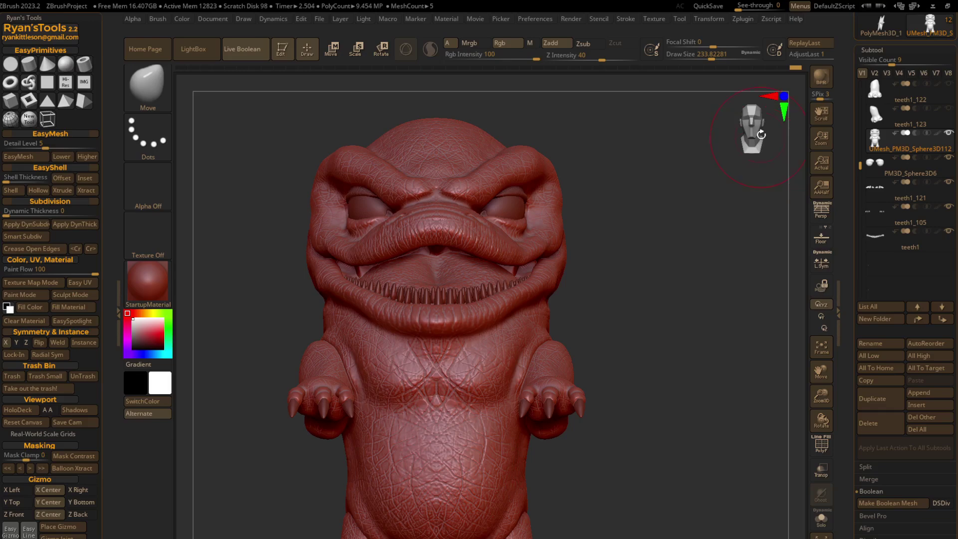
pyautogui.click(822, 349)
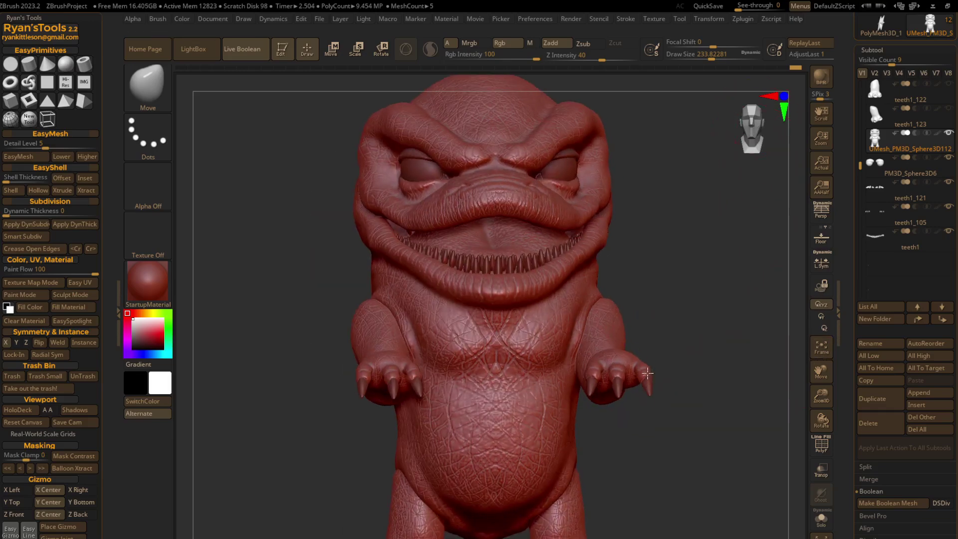
pyautogui.moveTo(647, 367)
pyautogui.mouseDown()
pyautogui.moveTo(675, 361)
pyautogui.moveTo(639, 361)
pyautogui.moveTo(646, 300)
pyautogui.mouseUp()
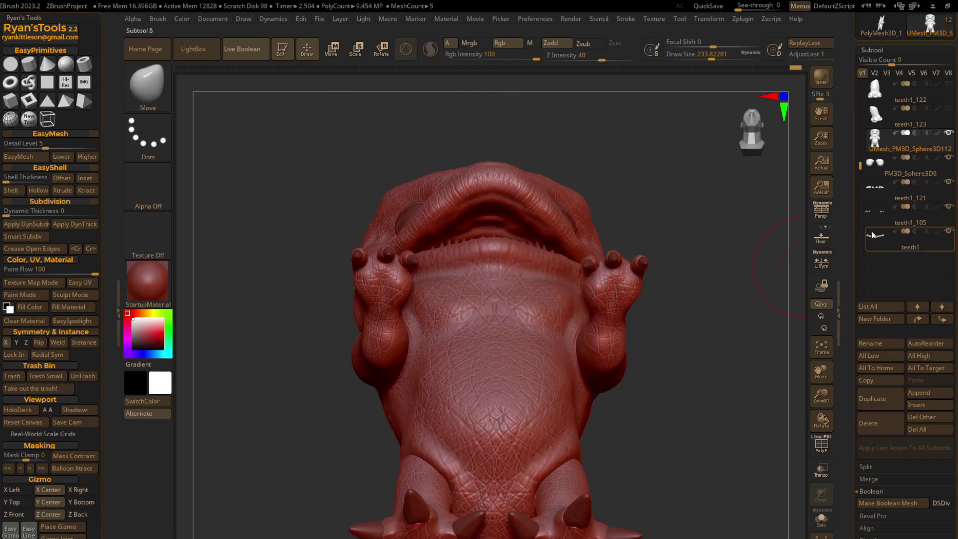
pyautogui.moveTo(874, 187)
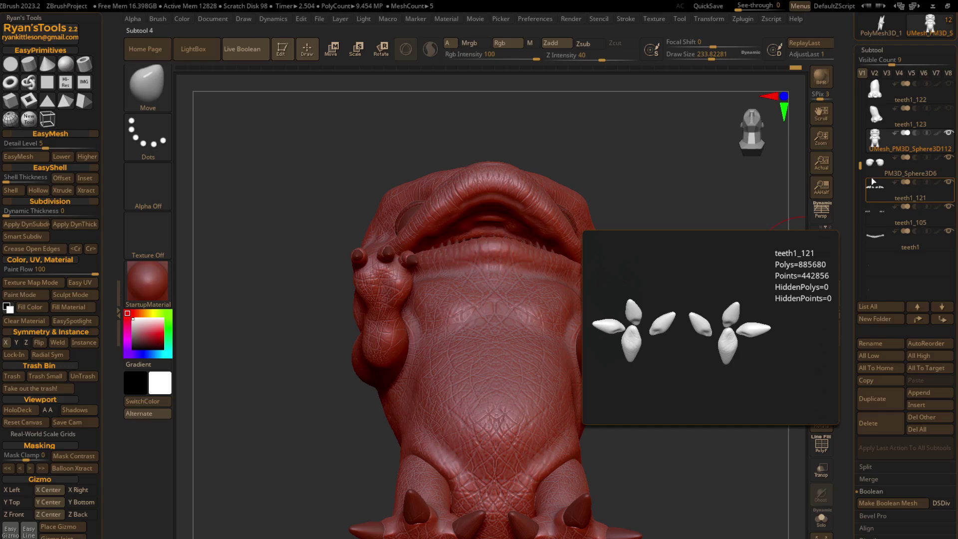
pyautogui.scroll(4, 878, 150)
# Select PM3D_Sphere3D110 and move it down the subtool list to just above teeth1_121.
pyautogui.click(872, 88)
pyautogui.click(940, 320)
pyautogui.click(940, 319)
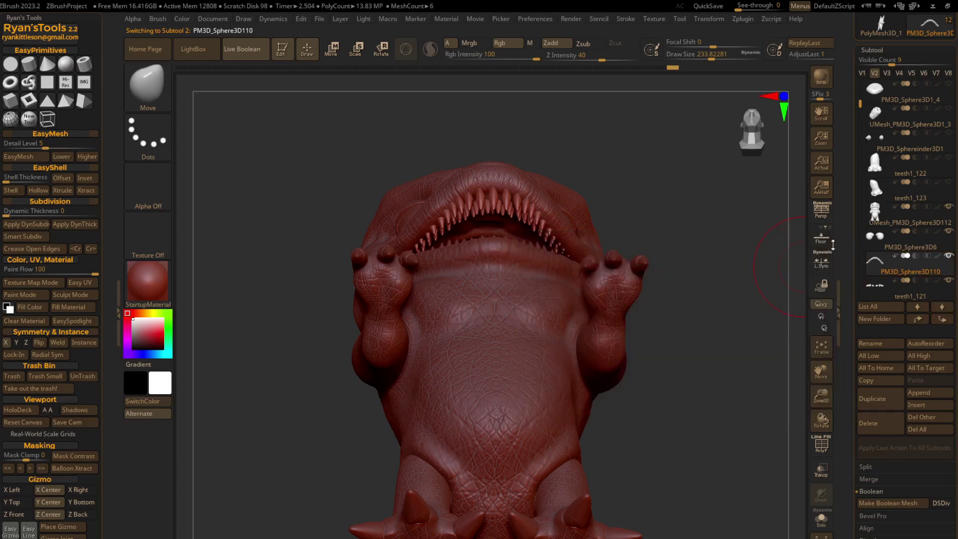
# Zoom in close on the face and teeth in a straight front view.
pyautogui.click(762, 132)
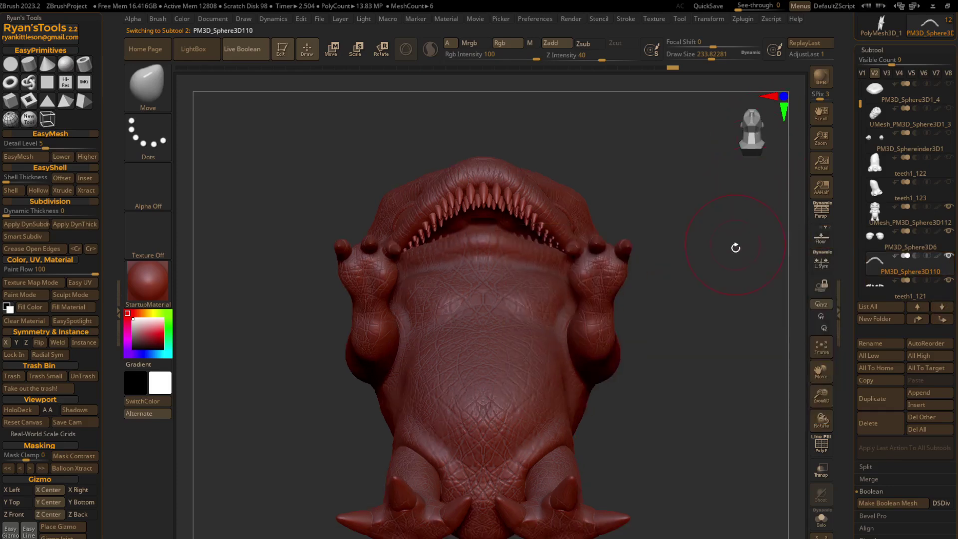
pyautogui.click(822, 352)
pyautogui.keyDown('alt'); pyautogui.moveTo(704, 252); pyautogui.dragTo(699, 319, button='right'); pyautogui.keyUp('alt')
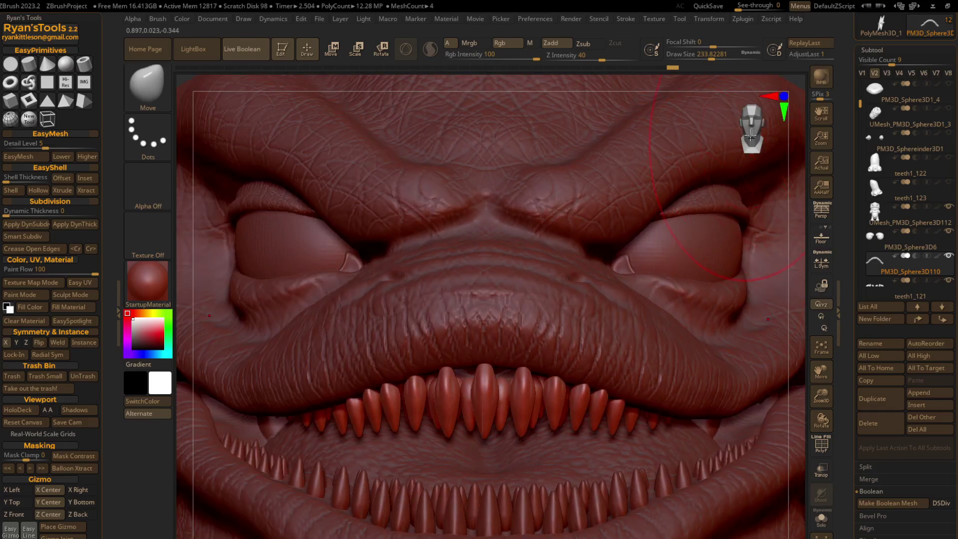
pyautogui.click(751, 135)
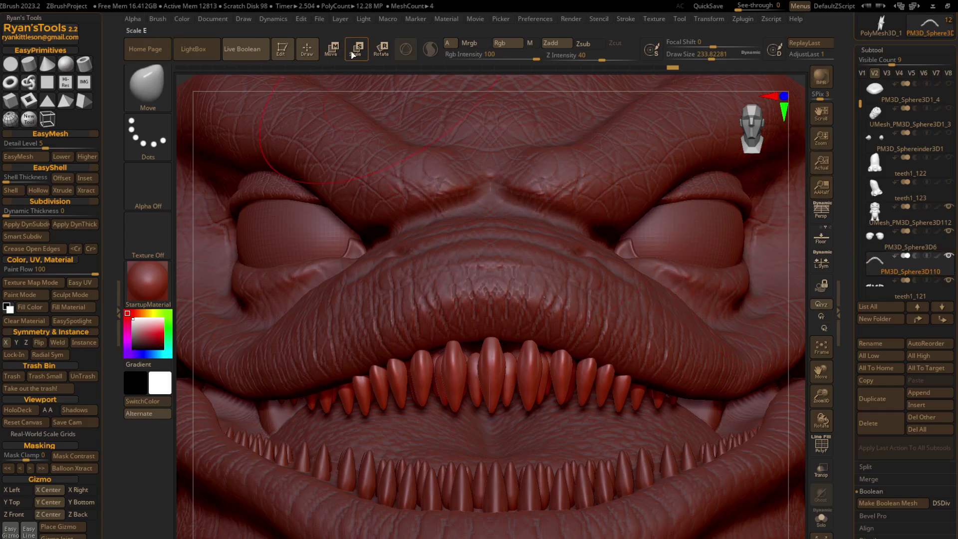
# Using the Transpose Move gizmo, widen the upper teeth slightly and lift them against the gum.
pyautogui.click(337, 57)
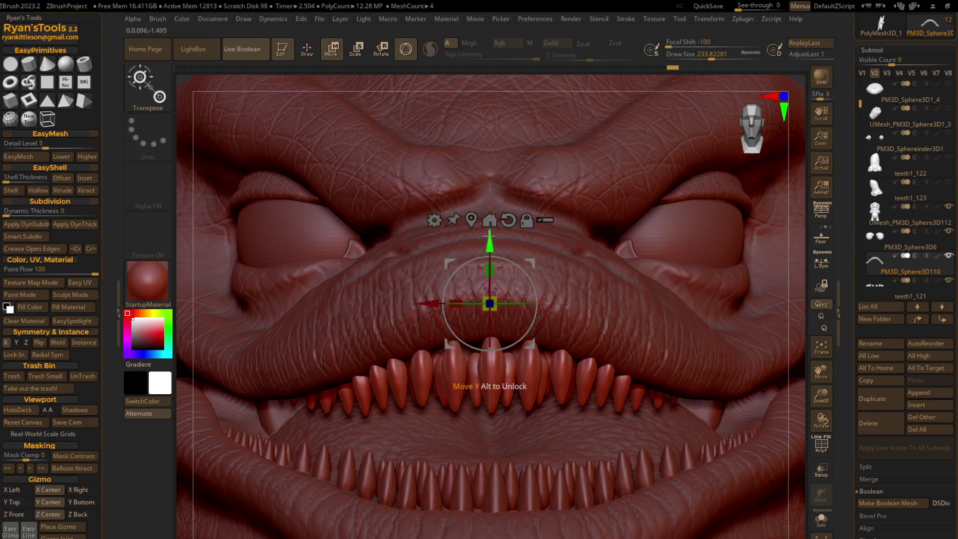
pyautogui.moveTo(490, 235); pyautogui.dragTo(489, 229)
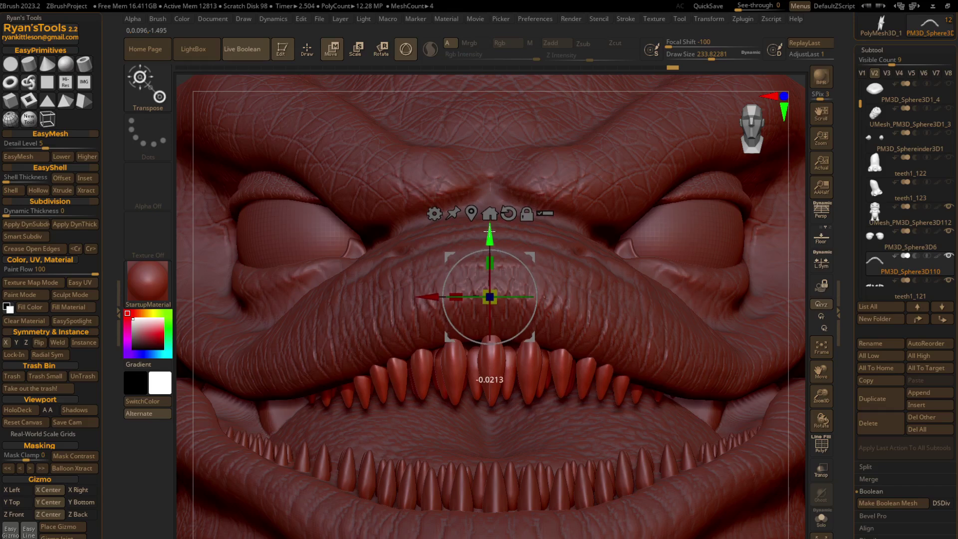
pyautogui.moveTo(489, 231); pyautogui.dragTo(489, 233)
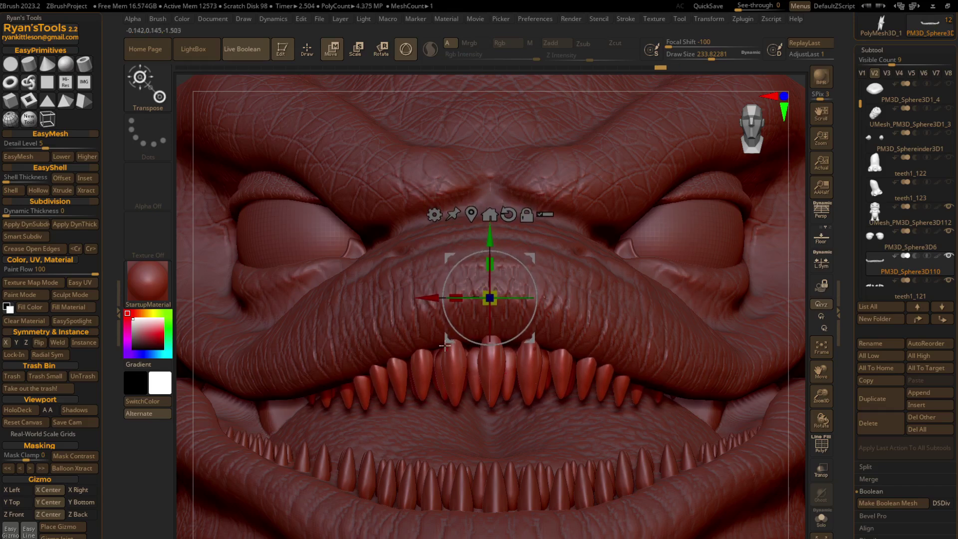
pyautogui.moveTo(456, 297); pyautogui.dragTo(448, 297)
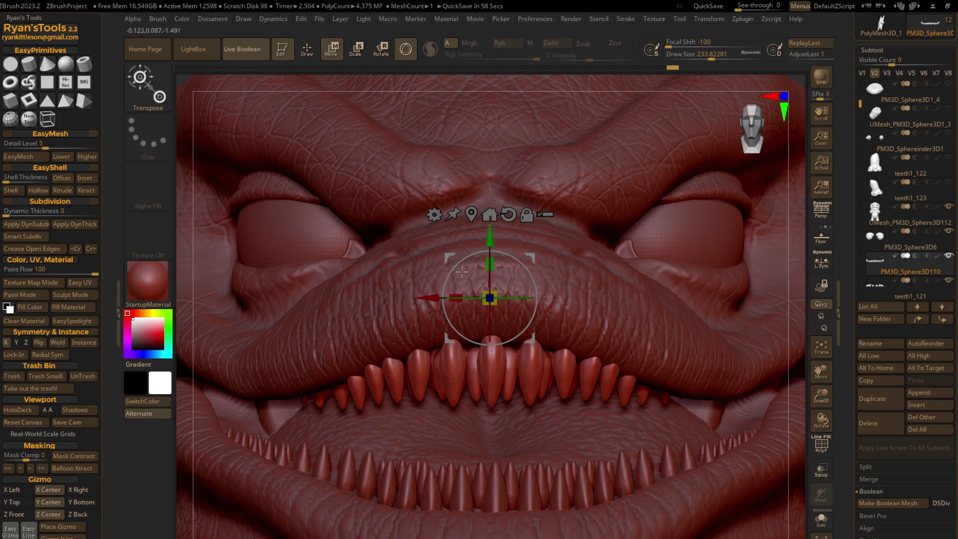
pyautogui.moveTo(489, 238); pyautogui.dragTo(489, 243)
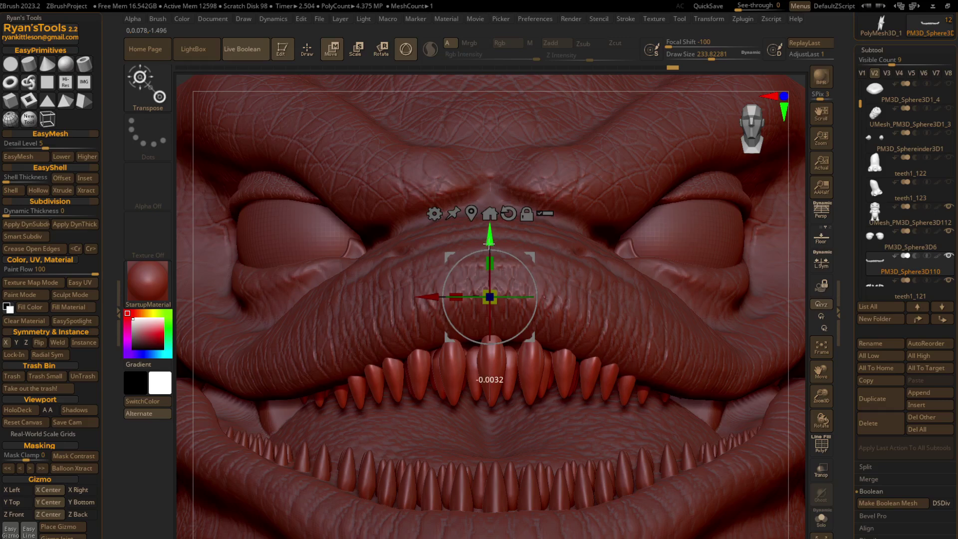
pyautogui.click(488, 287)
pyautogui.moveTo(488, 288); pyautogui.dragTo(489, 288)
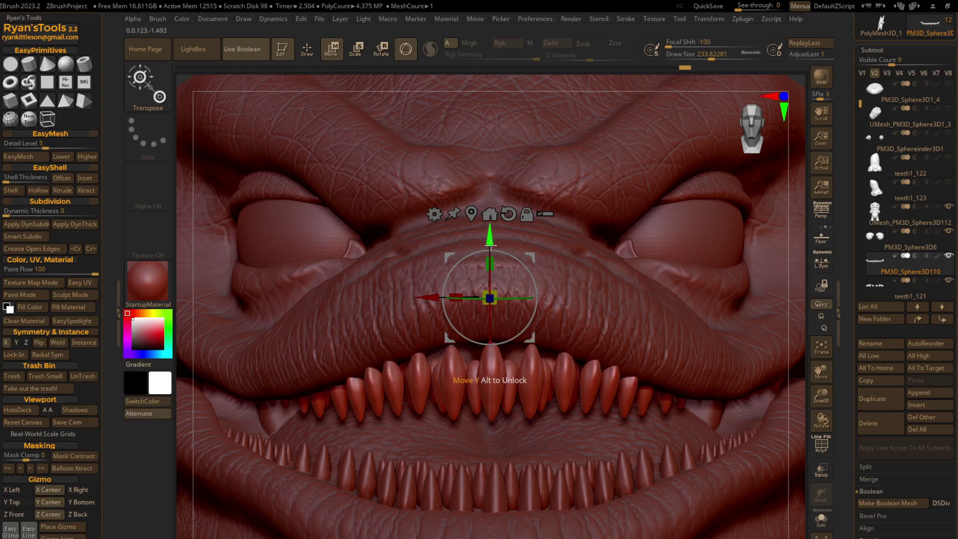
pyautogui.moveTo(489, 242); pyautogui.dragTo(490, 225)
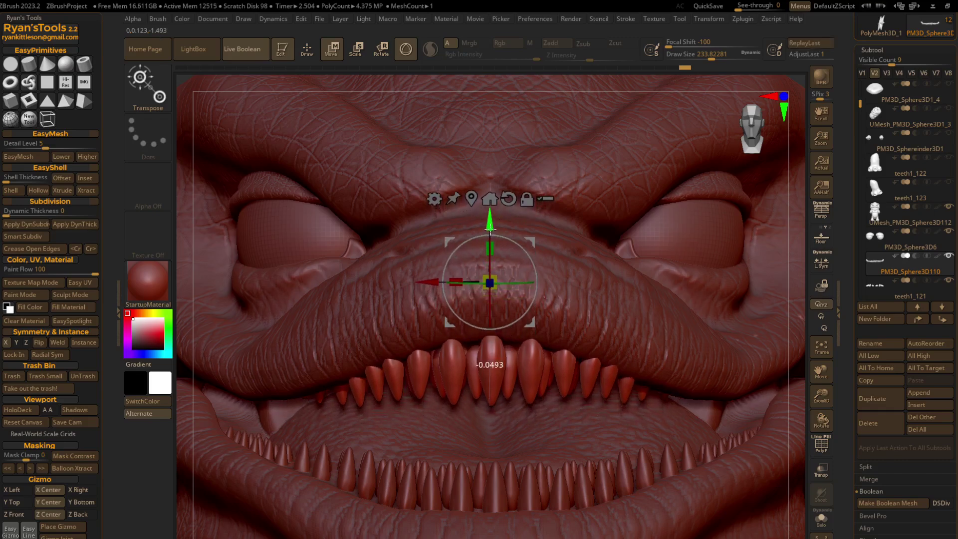
# Check under the upper jaw, undo back through history, and raise the upper teeth again.
pyautogui.moveTo(591, 336); pyautogui.dragTo(591, 319)
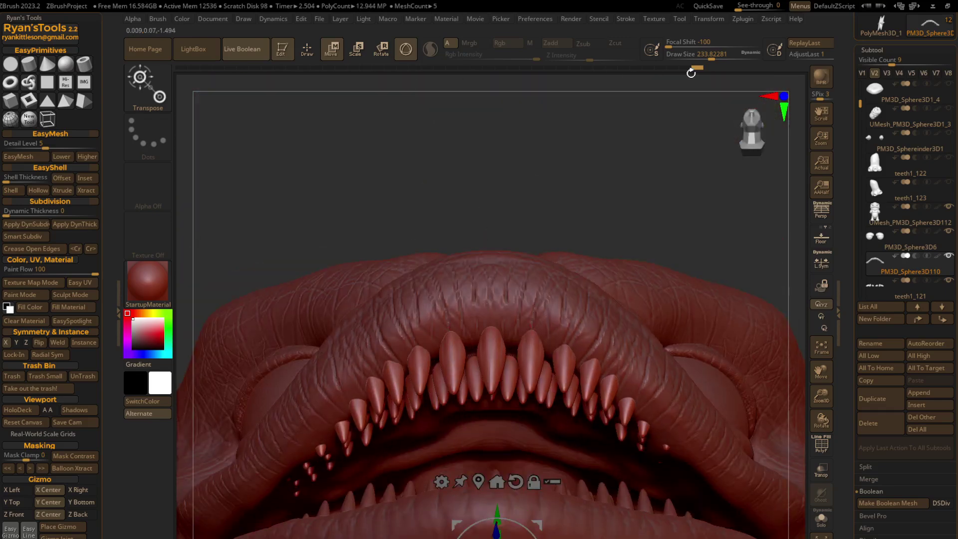
pyautogui.moveTo(696, 68)
pyautogui.mouseDown()
pyautogui.moveTo(629, 76)
pyautogui.moveTo(548, 349)
pyautogui.mouseUp()
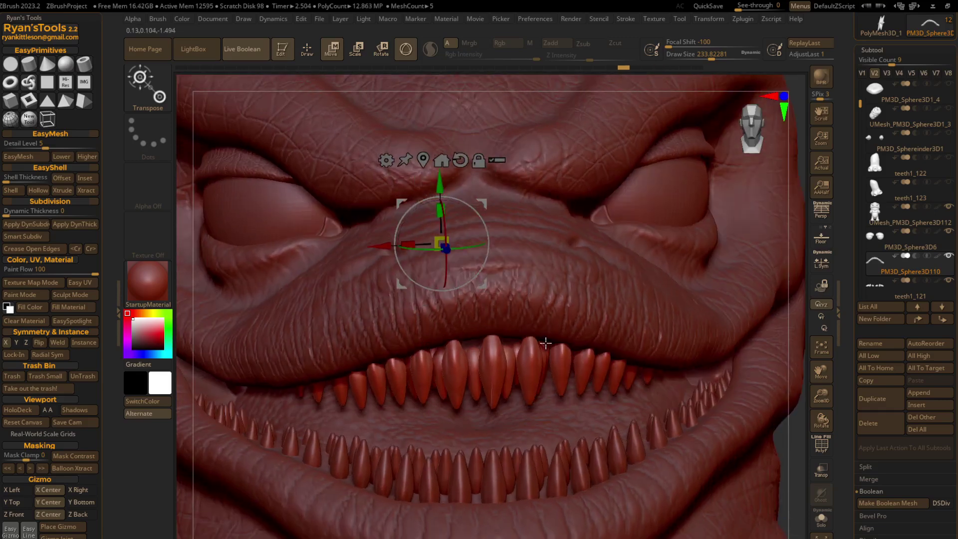
pyautogui.moveTo(460, 186); pyautogui.dragTo(461, 176)
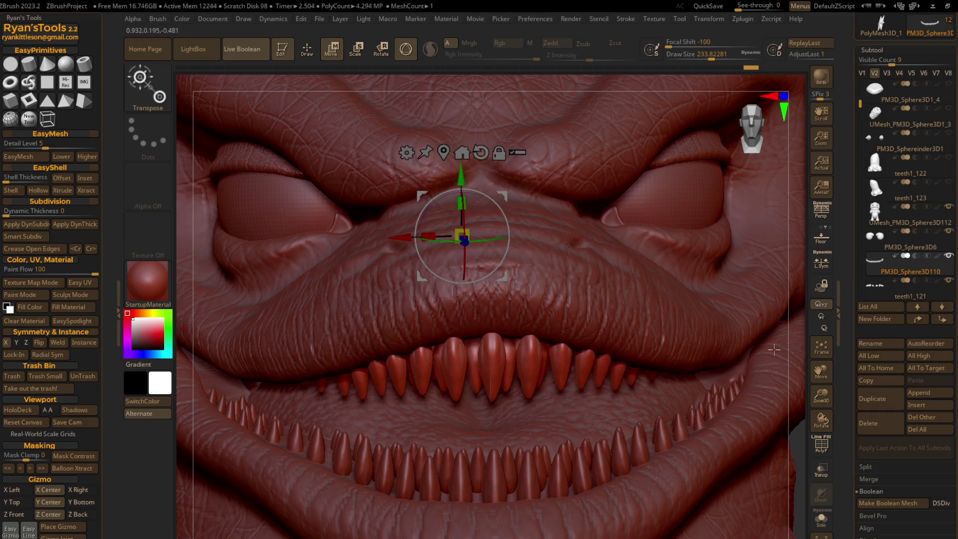
# Frame the creature, make the body subtool active, and return to Draw mode.
pyautogui.click(821, 352)
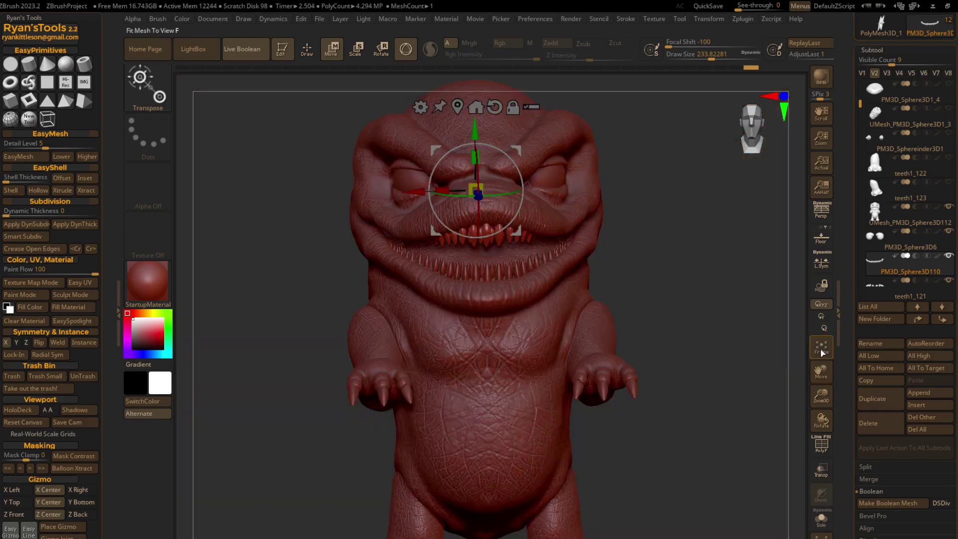
pyautogui.moveTo(624, 364); pyautogui.dragTo(608, 349)
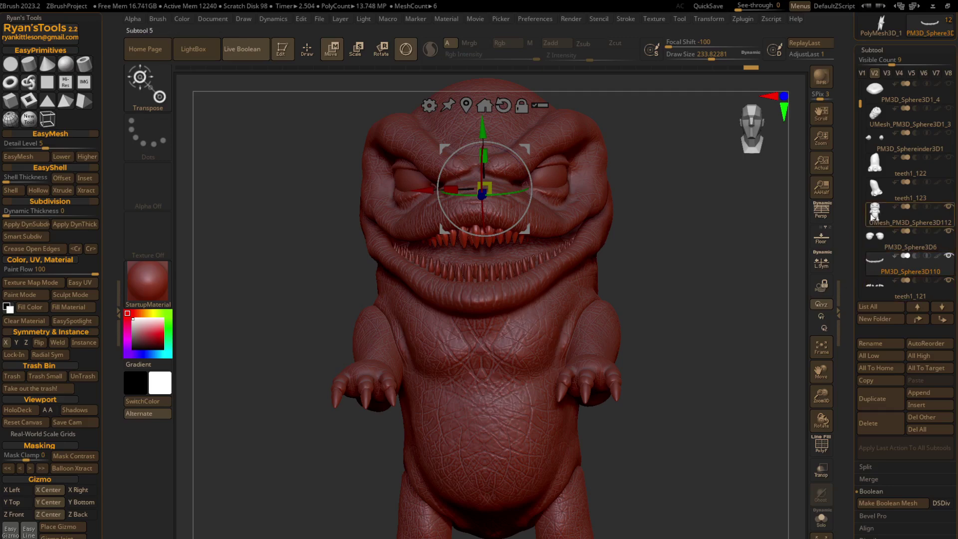
pyautogui.keyDown('alt'); pyautogui.click(379, 215); pyautogui.keyUp('alt')
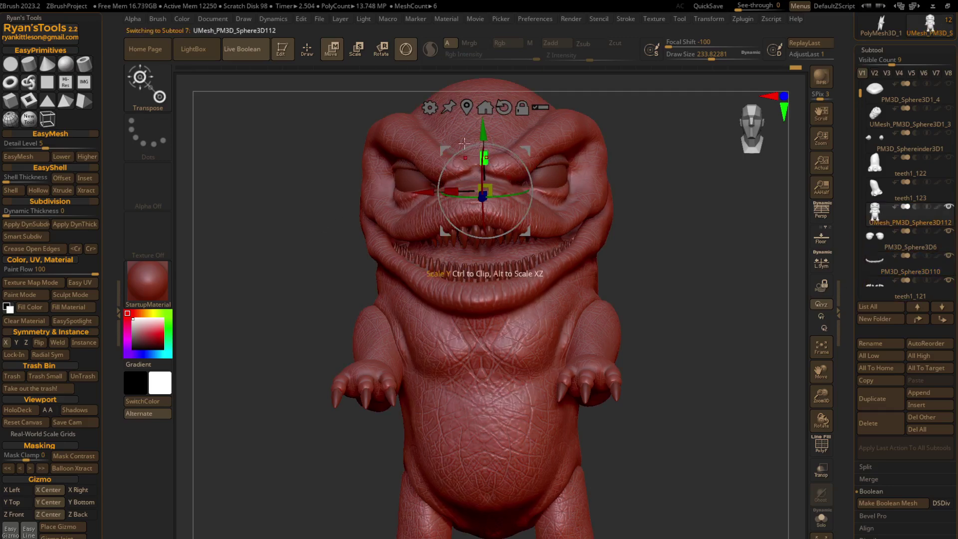
pyautogui.click(308, 52)
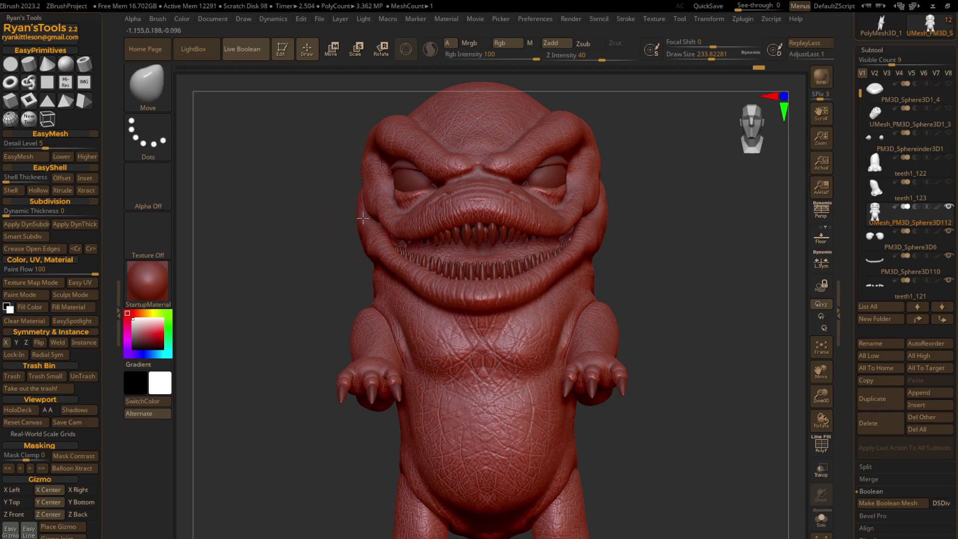
# Orbit the creature through side, front, underside and profile views to review it.
pyautogui.moveTo(412, 260); pyautogui.dragTo(529, 264, button='right')
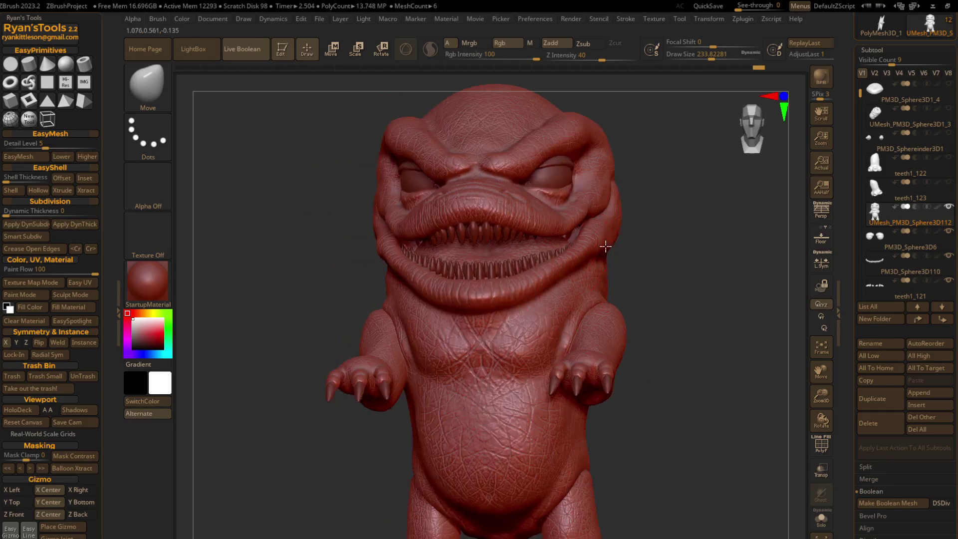
pyautogui.moveTo(605, 246); pyautogui.dragTo(509, 259, button='right')
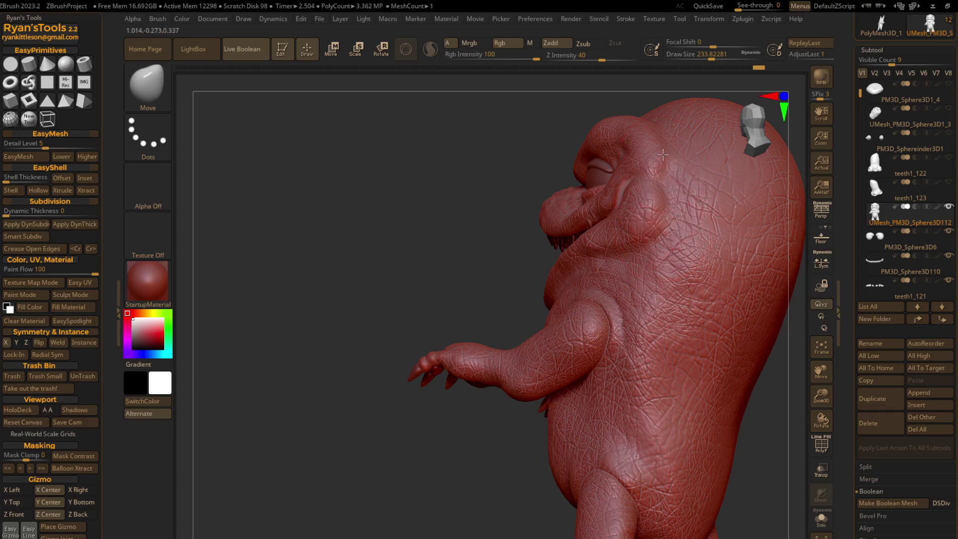
pyautogui.moveTo(683, 174); pyautogui.dragTo(735, 188, button='right')
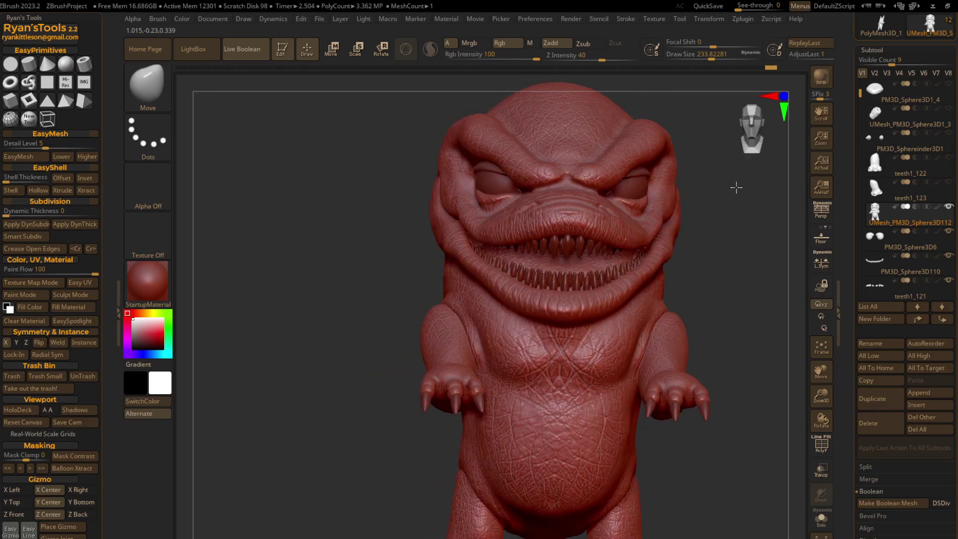
pyautogui.moveTo(764, 131); pyautogui.dragTo(757, 133)
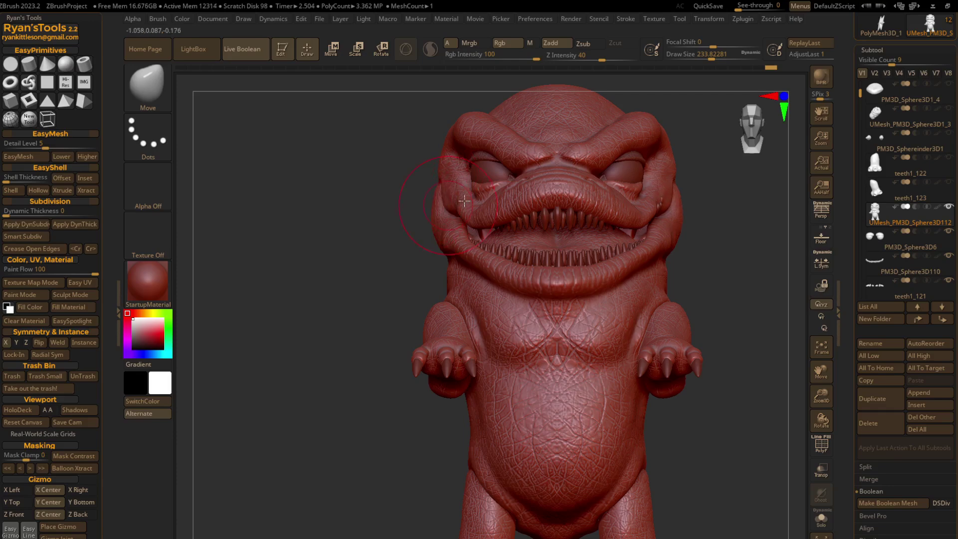
pyautogui.moveTo(455, 195); pyautogui.dragTo(518, 179, button='right')
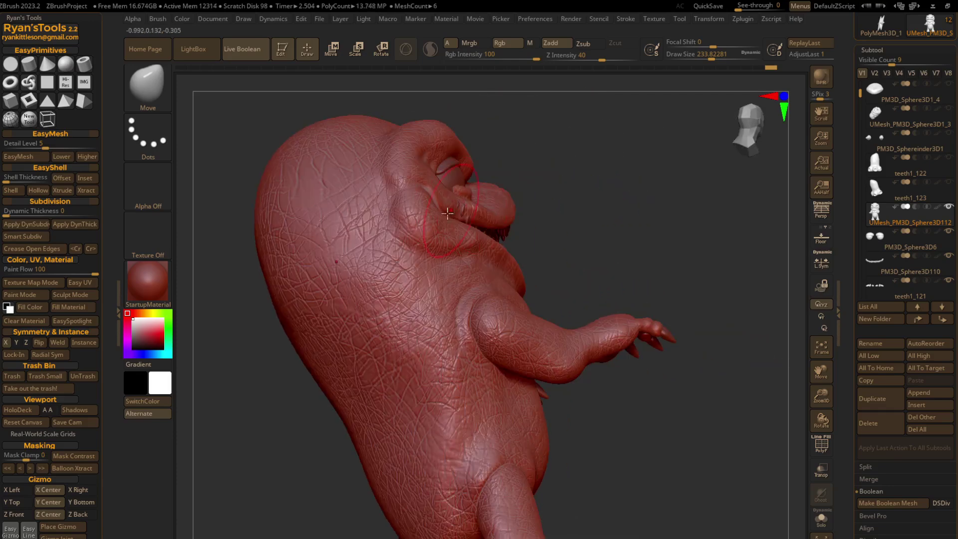
# Review the back, face and open mouth, then make PM3D_Sphere3D110 the active subtool.
pyautogui.moveTo(421, 217)
pyautogui.mouseDown(button='right')
pyautogui.moveTo(471, 219)
pyautogui.moveTo(427, 212)
pyautogui.mouseUp(button='right')
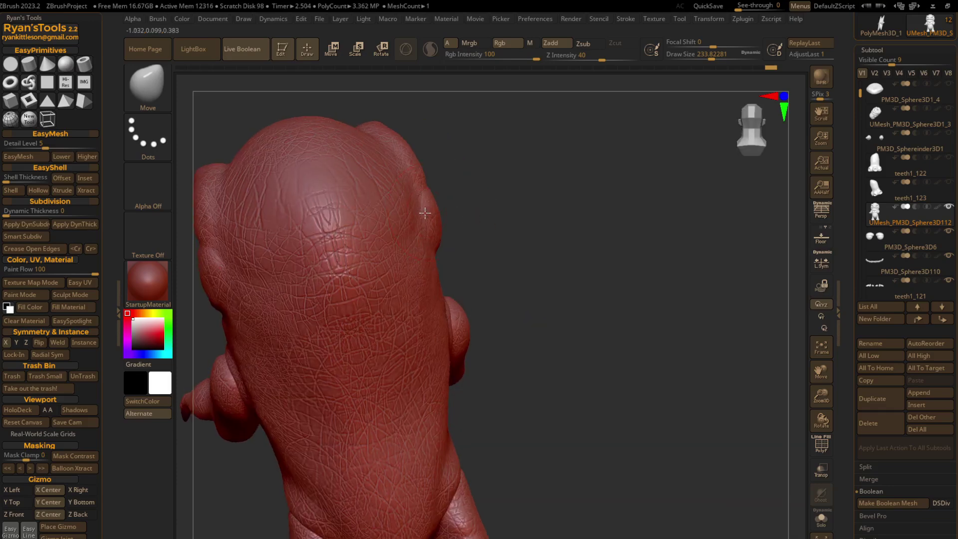
pyautogui.moveTo(402, 214)
pyautogui.mouseDown(button='right')
pyautogui.moveTo(359, 225)
pyautogui.moveTo(337, 250)
pyautogui.moveTo(460, 245)
pyautogui.mouseUp(button='right')
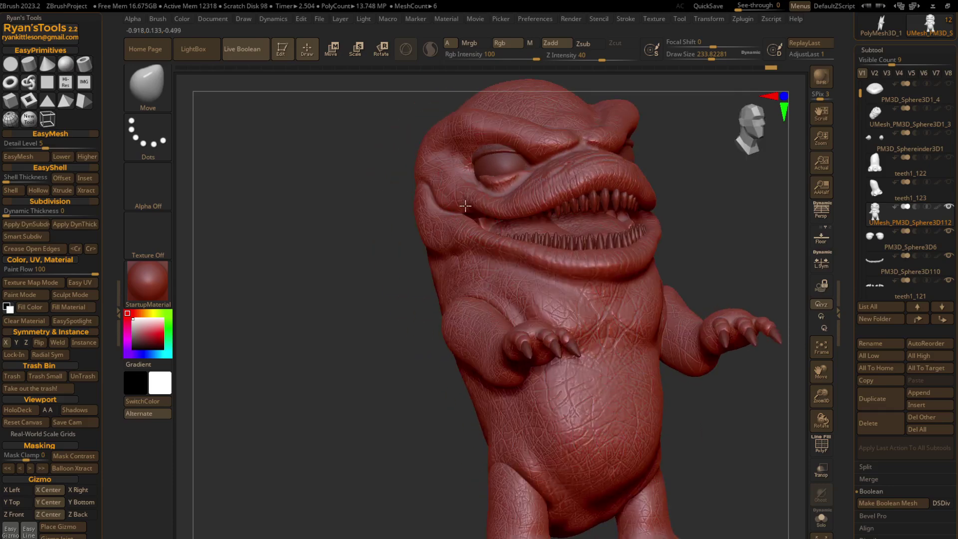
pyautogui.moveTo(465, 205)
pyautogui.mouseDown(button='right')
pyautogui.moveTo(444, 218)
pyautogui.moveTo(452, 218)
pyautogui.mouseUp(button='right')
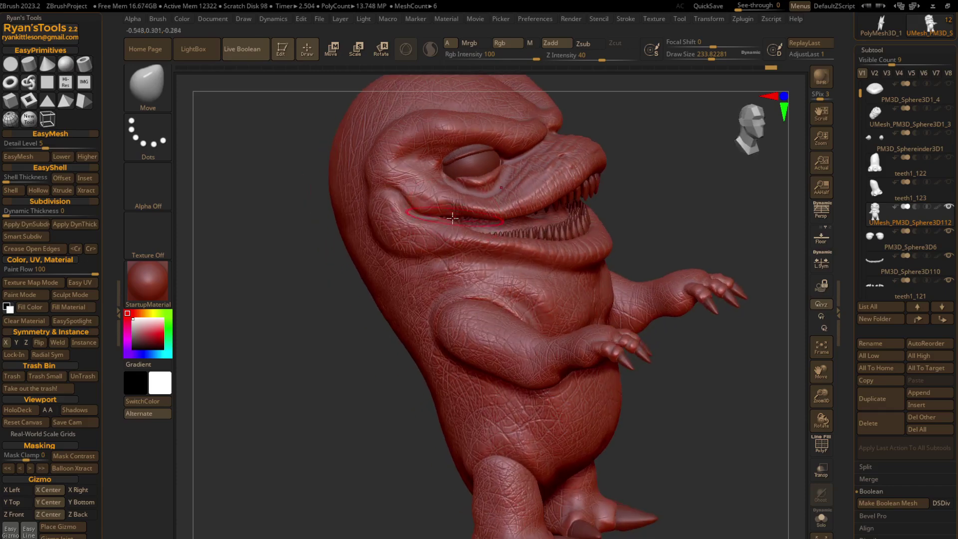
pyautogui.moveTo(453, 218)
pyautogui.mouseDown(button='right')
pyautogui.moveTo(384, 216)
pyautogui.moveTo(552, 195)
pyautogui.mouseUp(button='right')
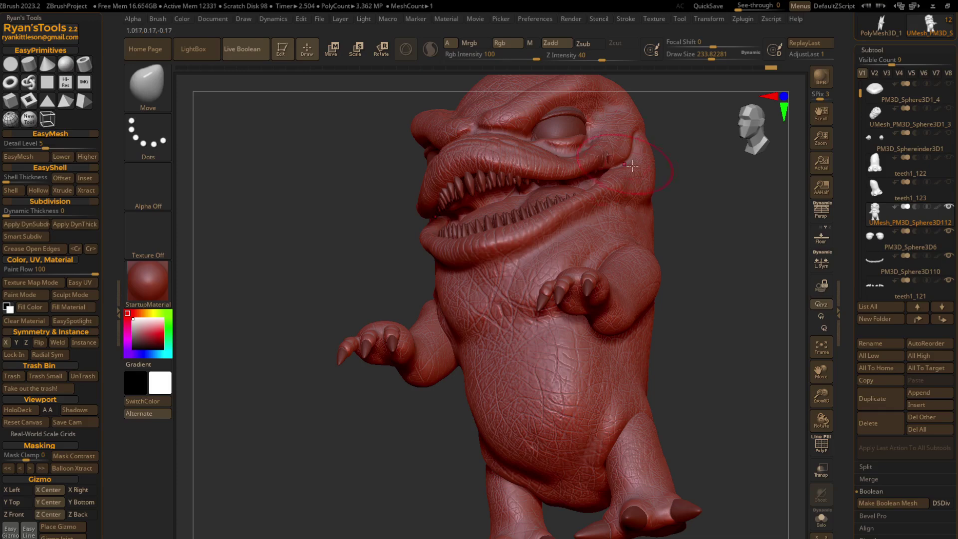
pyautogui.moveTo(622, 183)
pyautogui.mouseDown(button='right')
pyautogui.moveTo(614, 191)
pyautogui.moveTo(619, 174)
pyautogui.mouseUp(button='right')
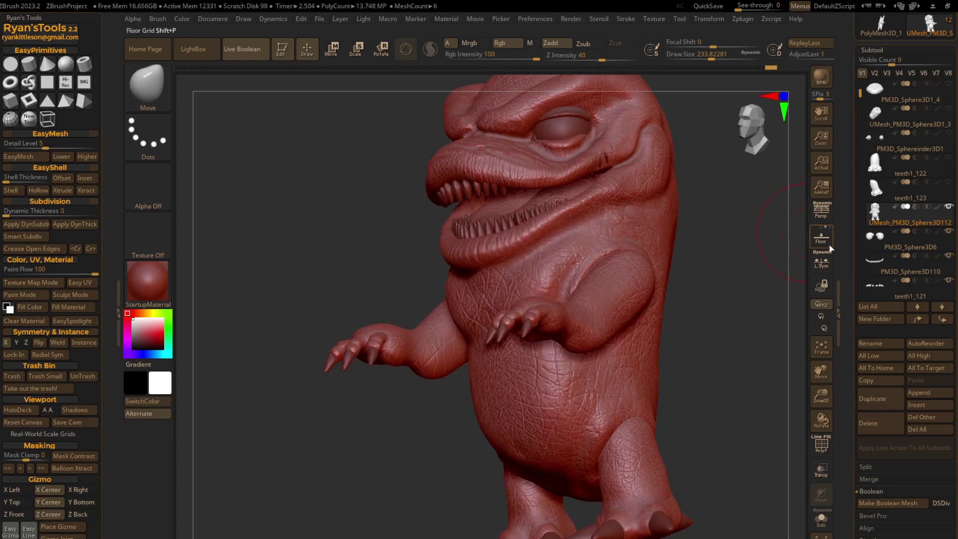
pyautogui.keyDown('alt'); pyautogui.click(618, 164); pyautogui.keyUp('alt')
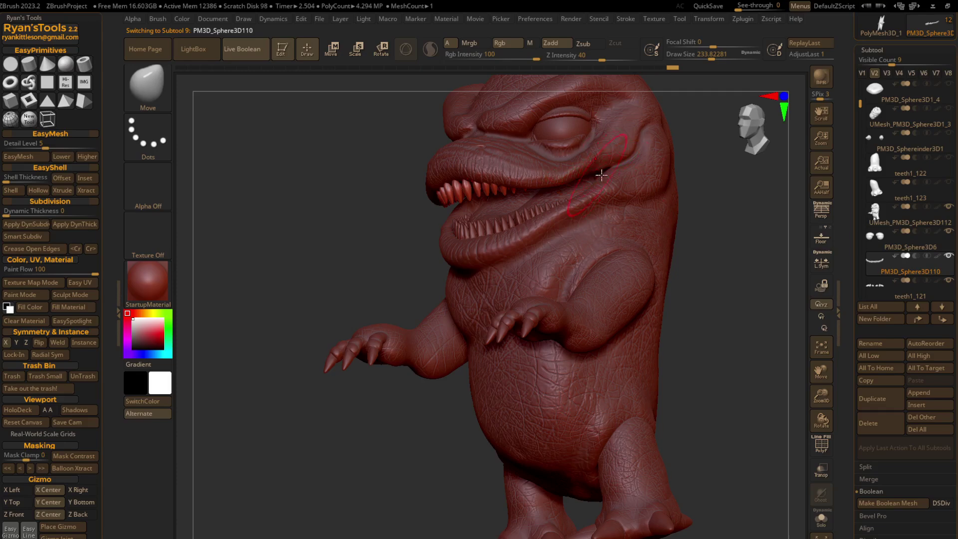
# Turn the creature to face front and make the UMesh_PM3D_Sphere3D112 body subtool active.
pyautogui.moveTo(597, 175); pyautogui.dragTo(674, 162, button='right')
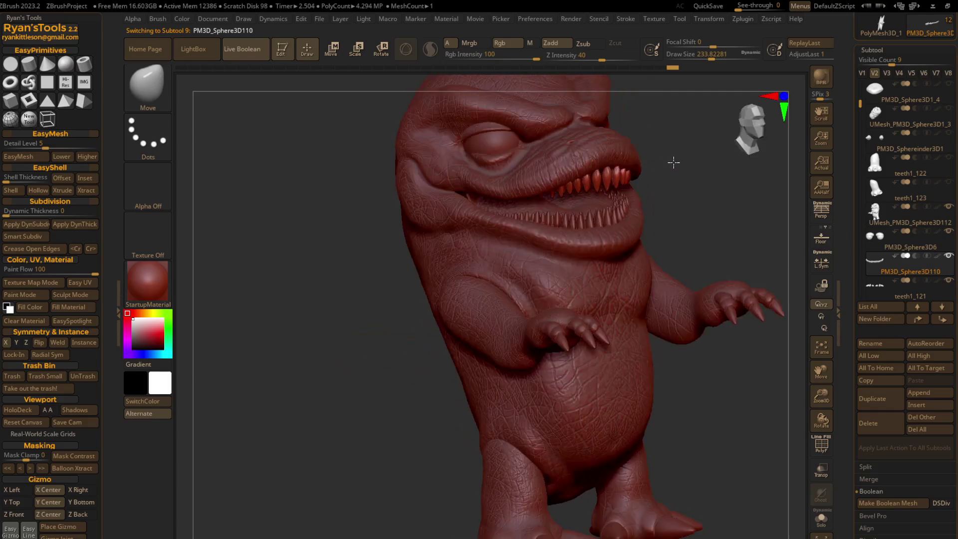
pyautogui.moveTo(672, 164); pyautogui.dragTo(645, 176, button='right')
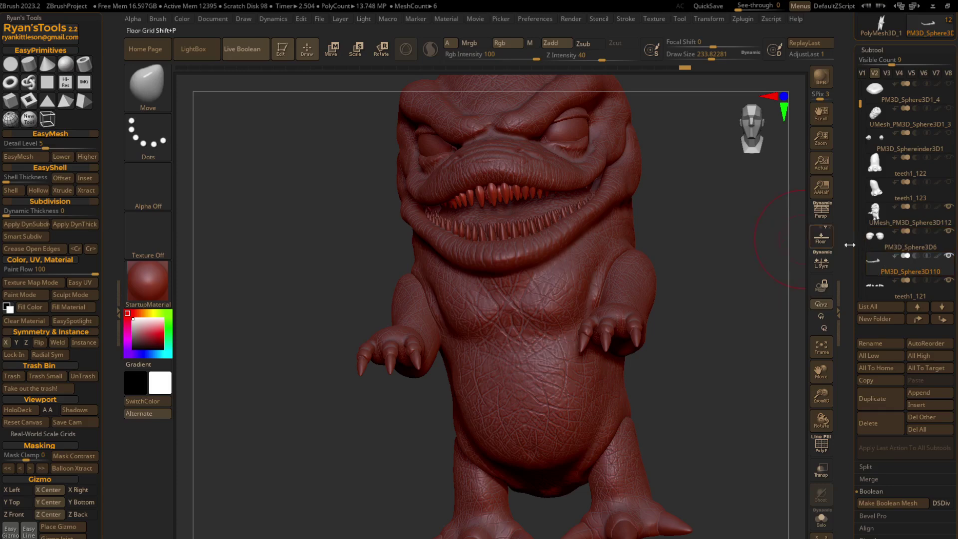
pyautogui.moveTo(905, 253)
pyautogui.click(874, 214)
# Orbit the creature from front, top and three-quarter angles, framing it in view.
pyautogui.moveTo(637, 227); pyautogui.dragTo(669, 223, button='right')
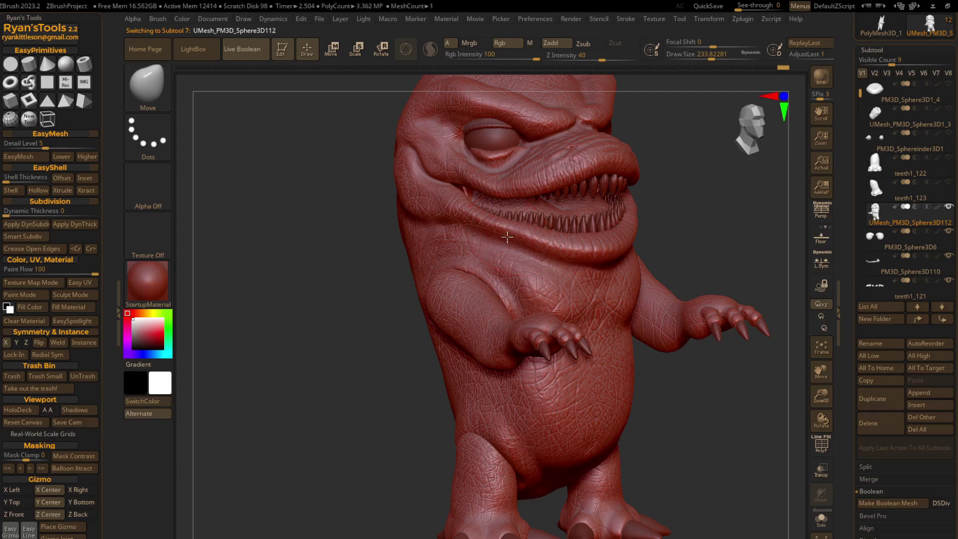
pyautogui.moveTo(452, 238); pyautogui.dragTo(428, 235, button='right')
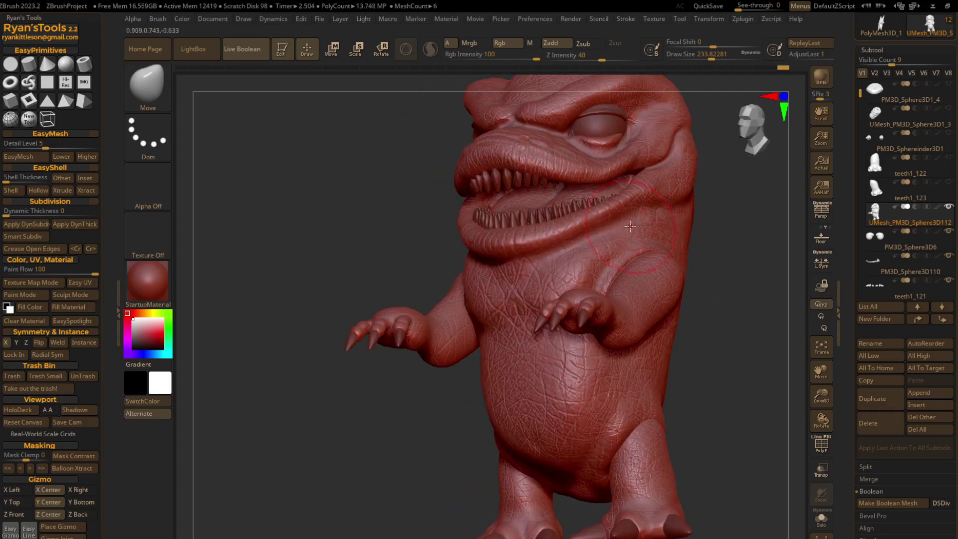
pyautogui.moveTo(630, 226); pyautogui.dragTo(712, 185, button='right')
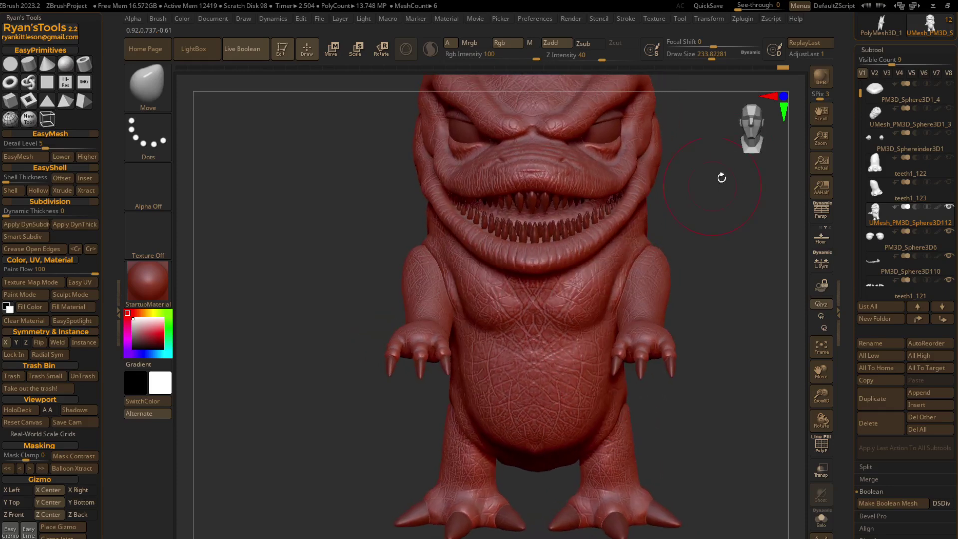
pyautogui.moveTo(751, 127); pyautogui.dragTo(746, 142)
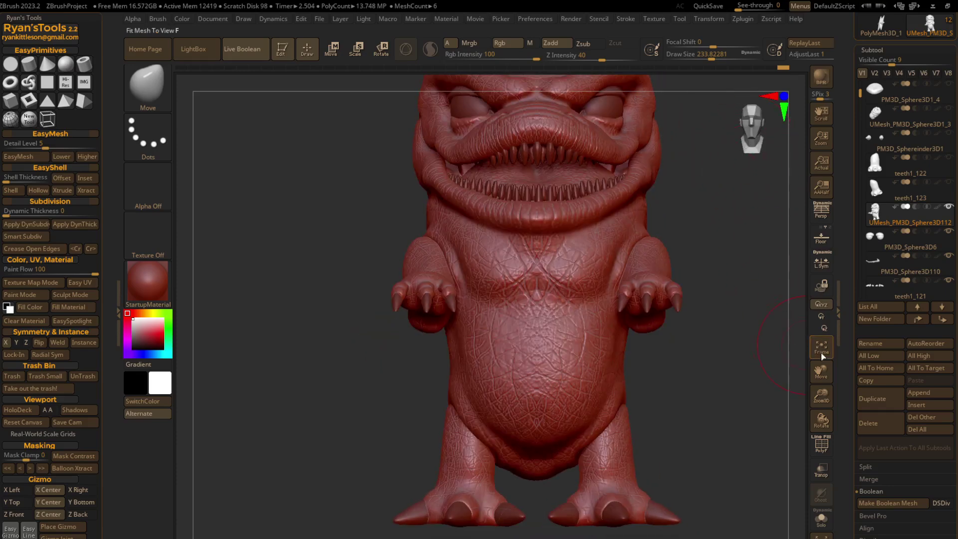
pyautogui.click(821, 347)
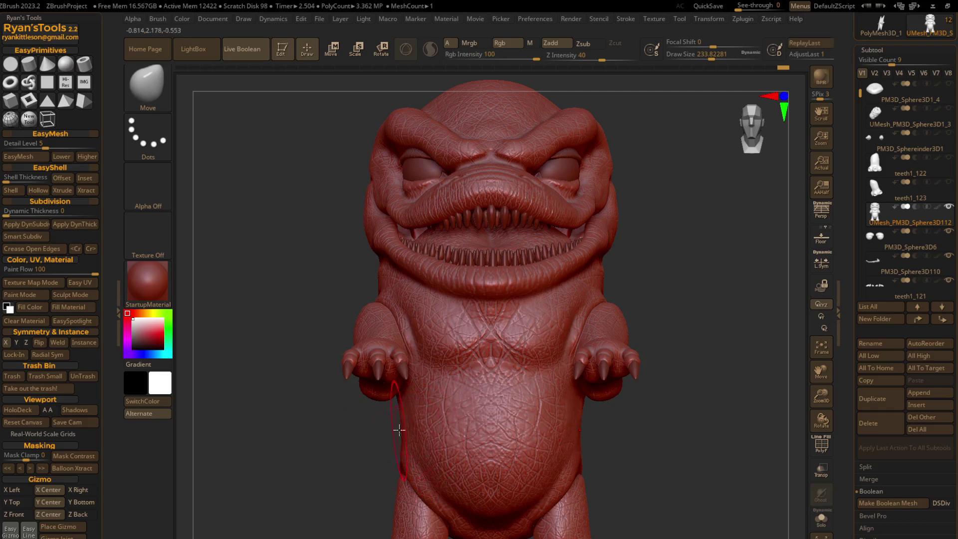
pyautogui.moveTo(392, 417); pyautogui.dragTo(407, 427, button='right')
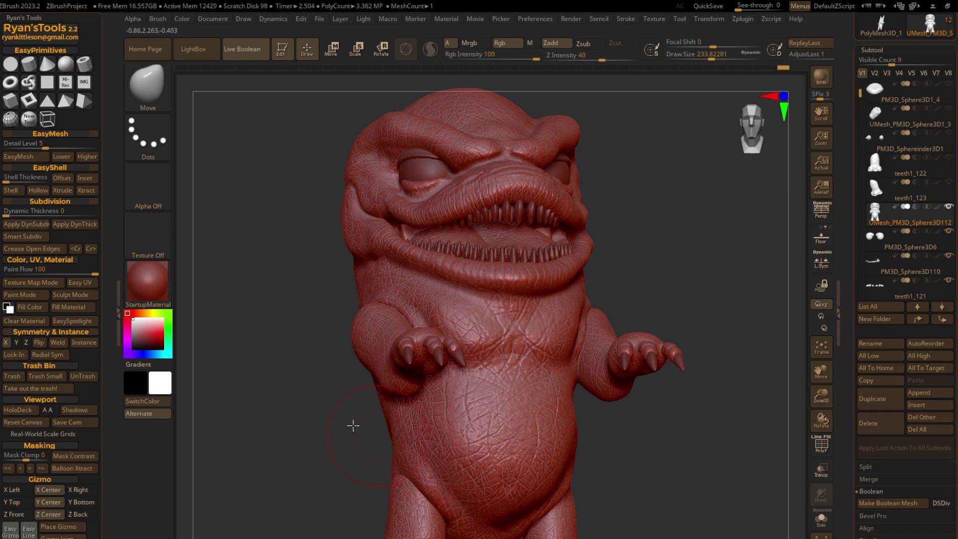
pyautogui.keyDown('shift'); pyautogui.moveTo(353, 424); pyautogui.dragTo(360, 426, button='right'); pyautogui.keyUp('shift')
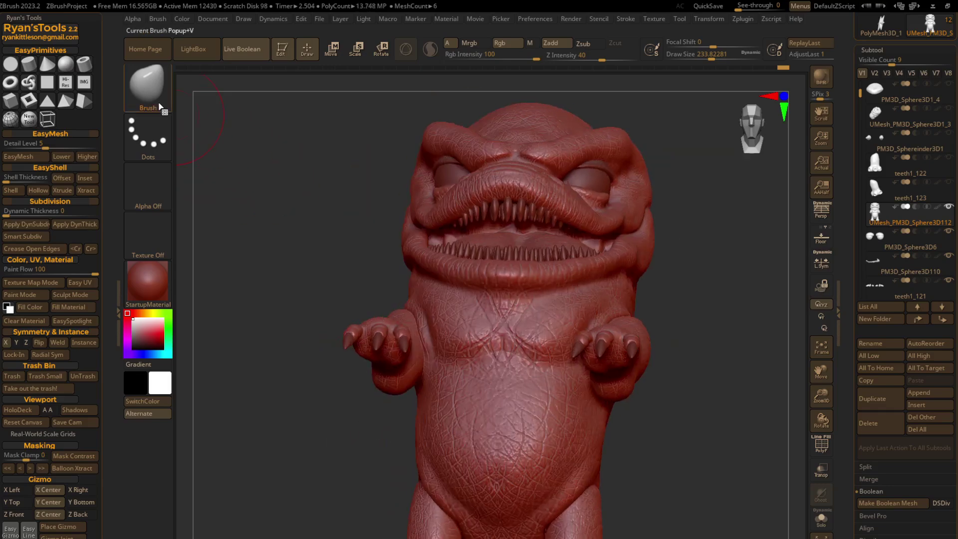
# Switch to the Standard brush and check the creature's side and front.
pyautogui.click(148, 84)
pyautogui.click(527, 103)
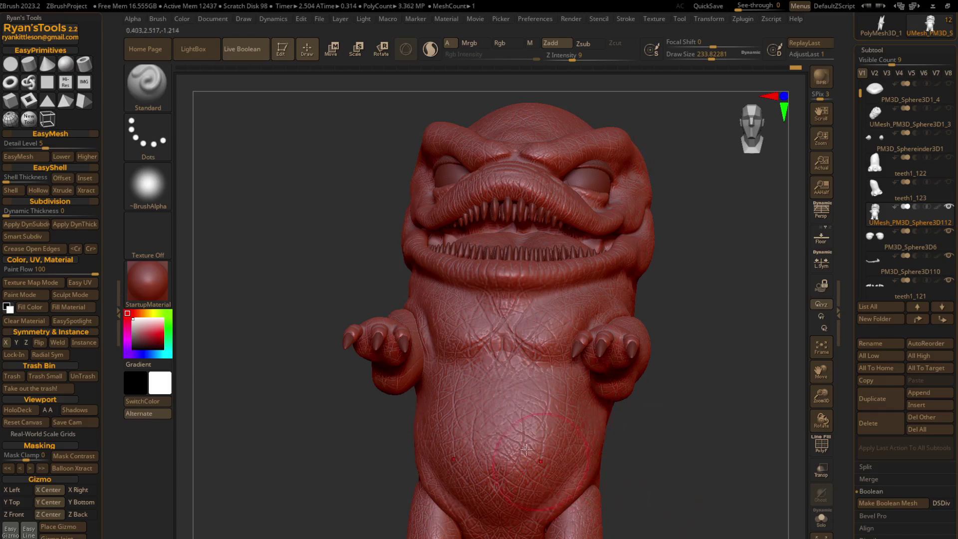
pyautogui.moveTo(604, 403); pyautogui.dragTo(647, 441, button='right')
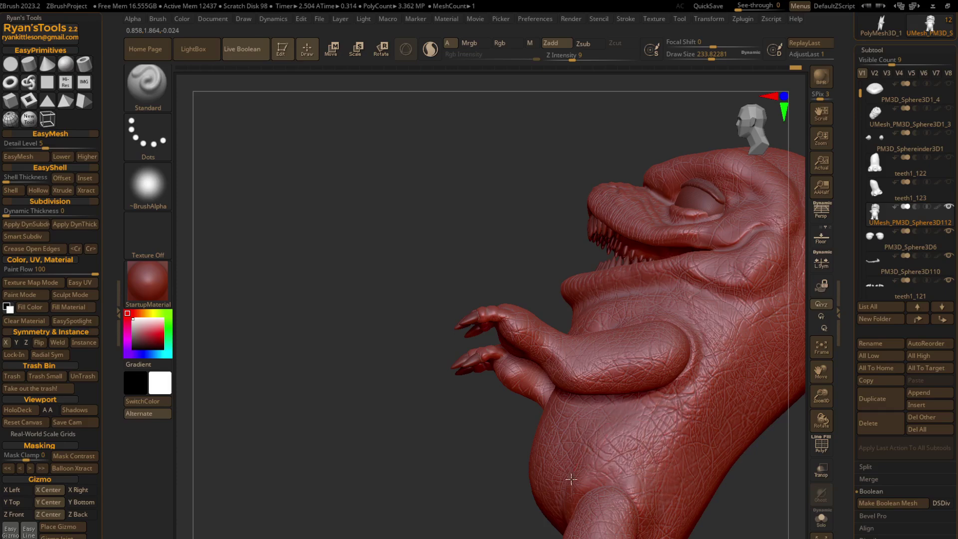
pyautogui.moveTo(723, 487); pyautogui.dragTo(753, 496, button='right')
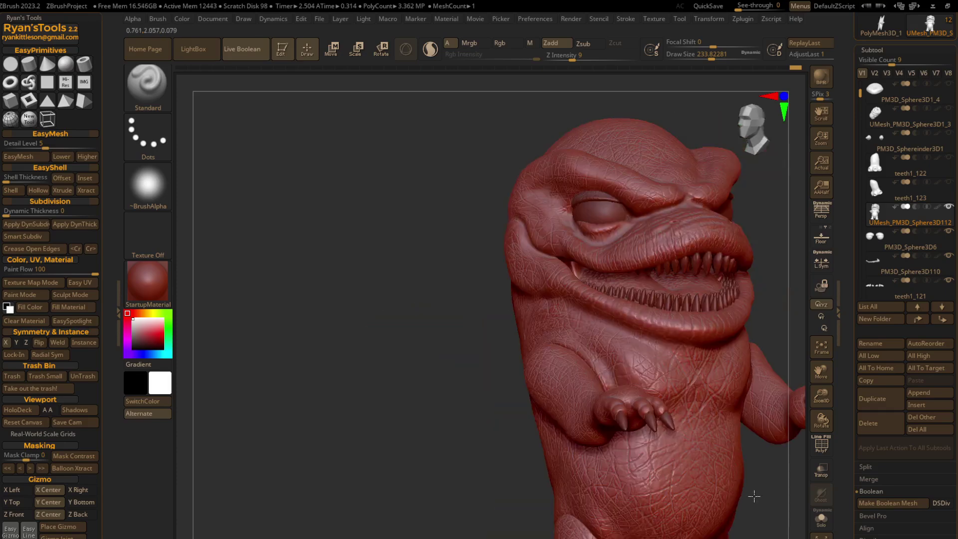
pyautogui.moveTo(624, 496); pyautogui.dragTo(636, 482, button='right')
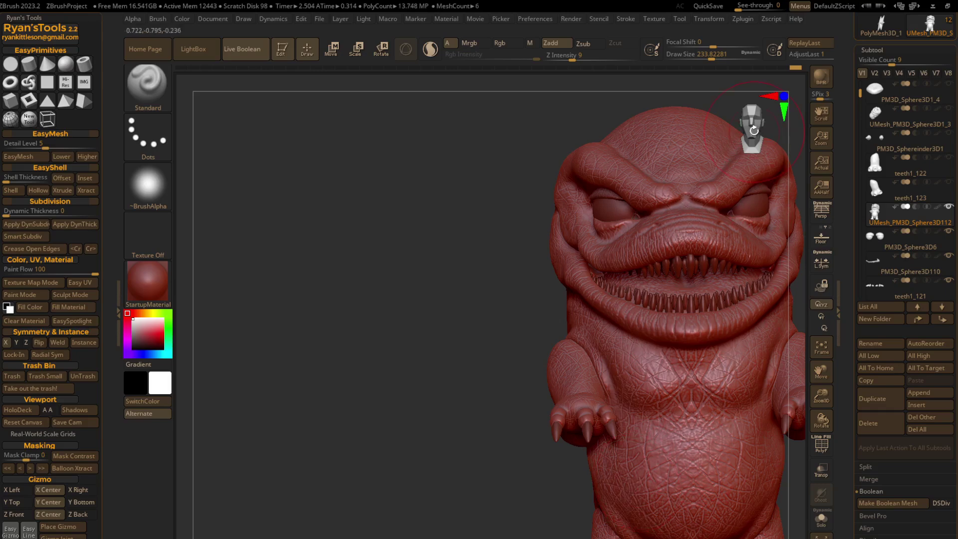
# Frame the creature straight on and reopen the brush library.
pyautogui.moveTo(755, 130); pyautogui.dragTo(728, 154)
pyautogui.click(827, 353)
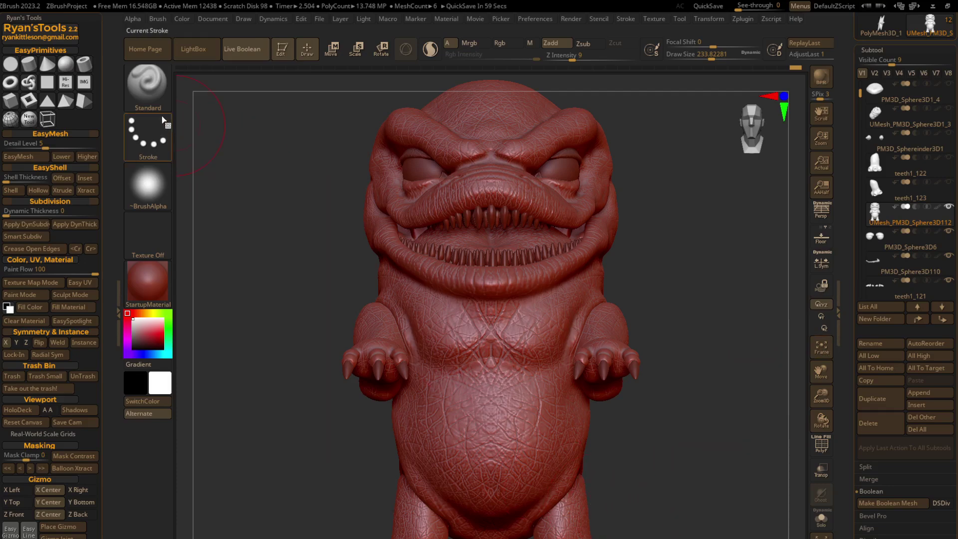
pyautogui.click(156, 101)
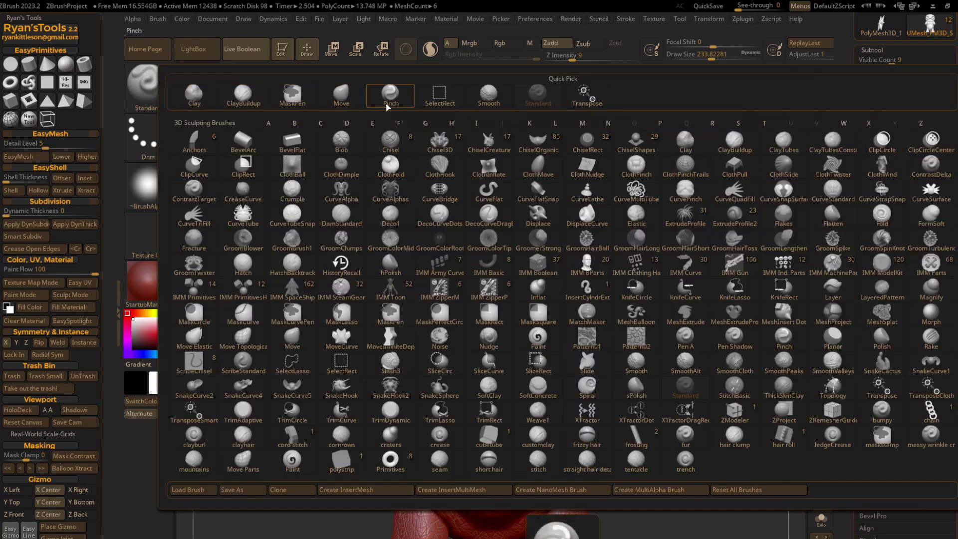
# Pick the Move brush at draw size 324.4 and lasso around the belly and right leg.
pyautogui.click(349, 103)
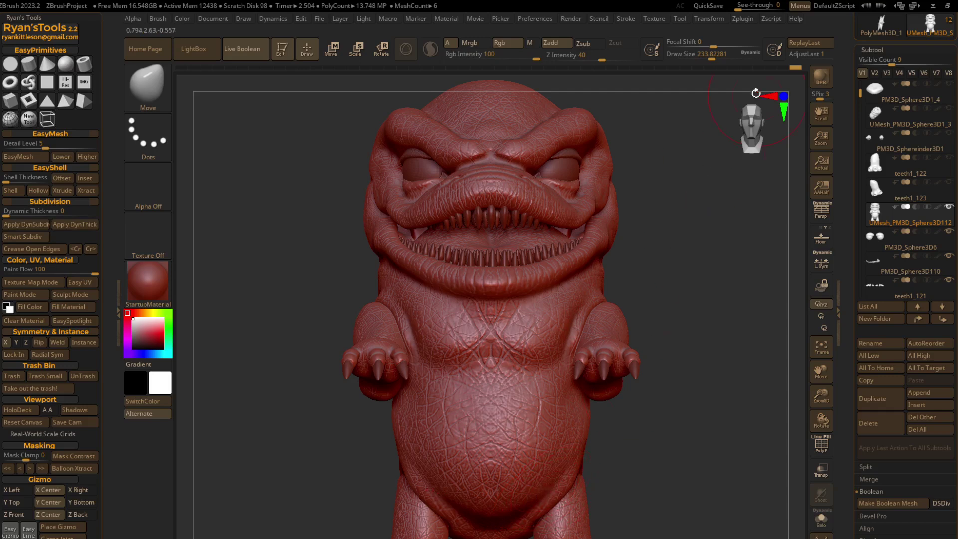
pyautogui.moveTo(711, 59); pyautogui.dragTo(719, 60)
pyautogui.keyDown('ctrl'); pyautogui.keyDown('shift'); pyautogui.moveTo(572, 479); pyautogui.dragTo(582, 469); pyautogui.keyUp('shift'); pyautogui.keyUp('ctrl')
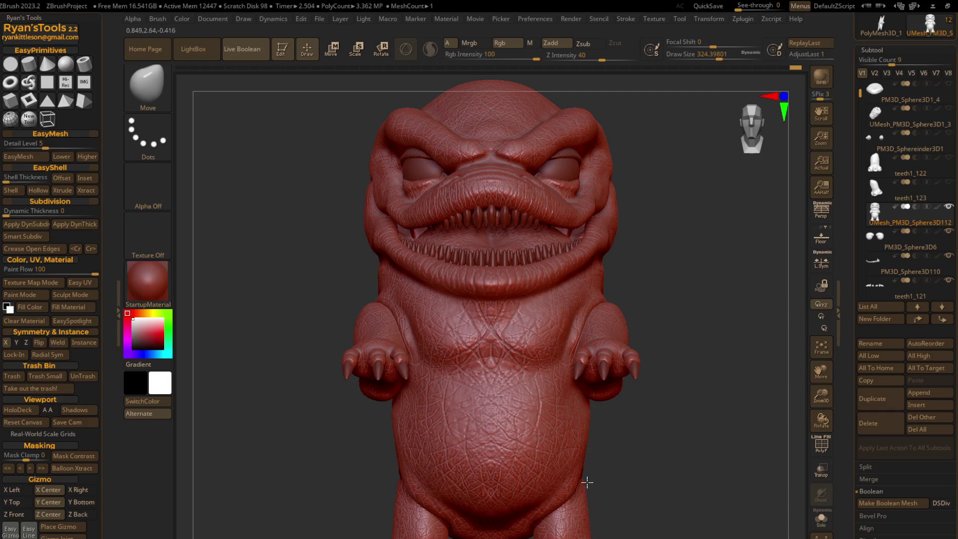
pyautogui.keyDown('ctrl'); pyautogui.keyDown('shift'); pyautogui.moveTo(384, 397); pyautogui.dragTo(395, 462); pyautogui.keyUp('shift'); pyautogui.keyUp('ctrl')
pyautogui.keyDown('ctrl'); pyautogui.keyDown('shift'); pyautogui.moveTo(386, 467); pyautogui.dragTo(389, 455); pyautogui.keyUp('shift'); pyautogui.keyUp('ctrl')
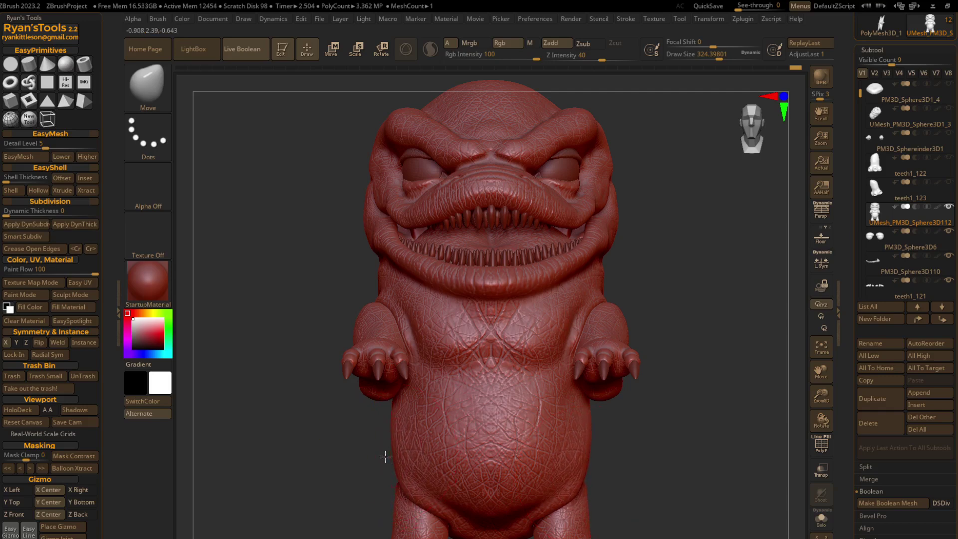
pyautogui.moveTo(432, 490)
pyautogui.mouseDown(button='right')
pyautogui.moveTo(445, 485)
pyautogui.moveTo(424, 486)
pyautogui.mouseUp(button='right')
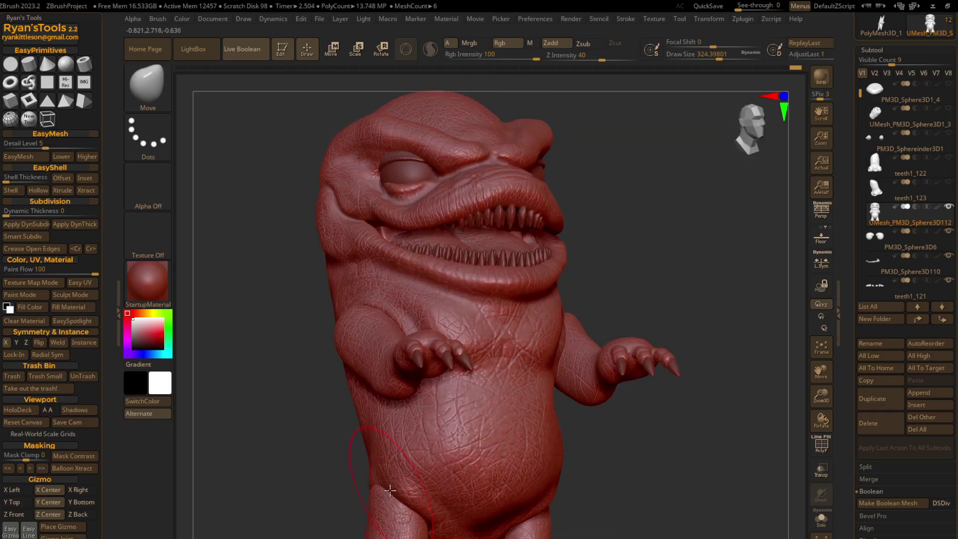
pyautogui.moveTo(372, 466)
pyautogui.keyDown('ctrl'); pyautogui.keyDown('shift'); pyautogui.mouseDown()
pyautogui.moveTo(366, 458)
pyautogui.moveTo(364, 478)
pyautogui.mouseUp(); pyautogui.keyUp('shift'); pyautogui.keyUp('ctrl')
# Inspect the creature in side profile, back and front views, ending straight on.
pyautogui.moveTo(335, 487)
pyautogui.mouseDown(button='right')
pyautogui.moveTo(235, 476)
pyautogui.moveTo(231, 503)
pyautogui.moveTo(219, 497)
pyautogui.mouseUp(button='right')
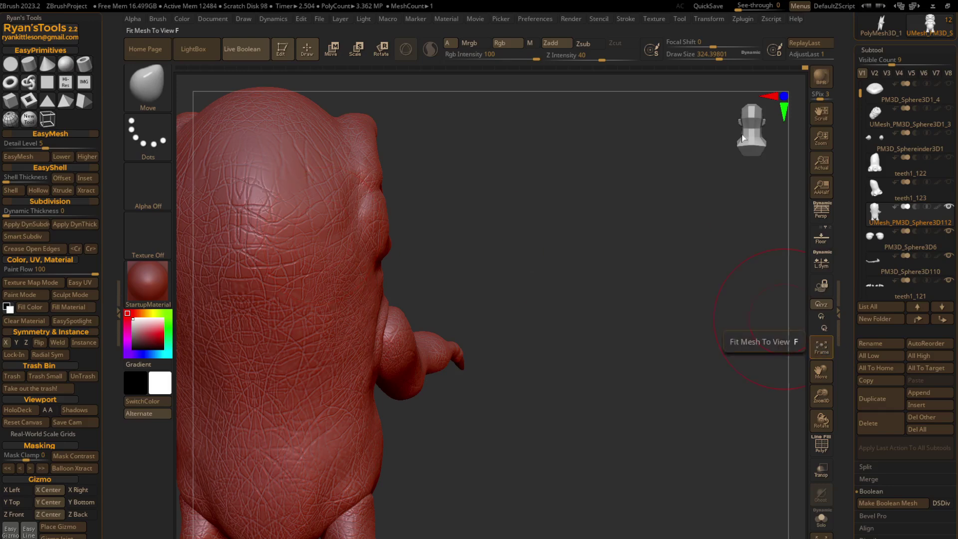
pyautogui.click(767, 119)
pyautogui.click(779, 118)
pyautogui.moveTo(605, 432); pyautogui.dragTo(601, 431)
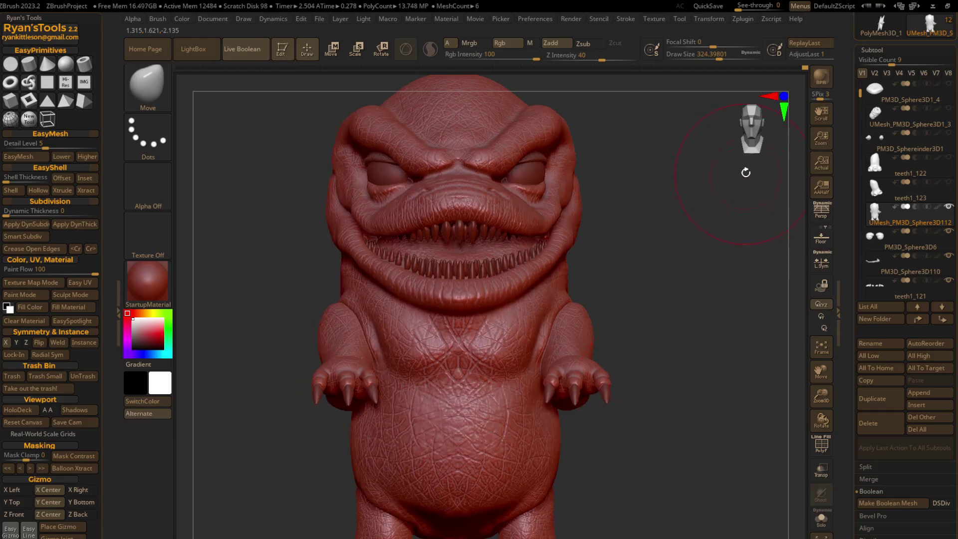
pyautogui.click(750, 142)
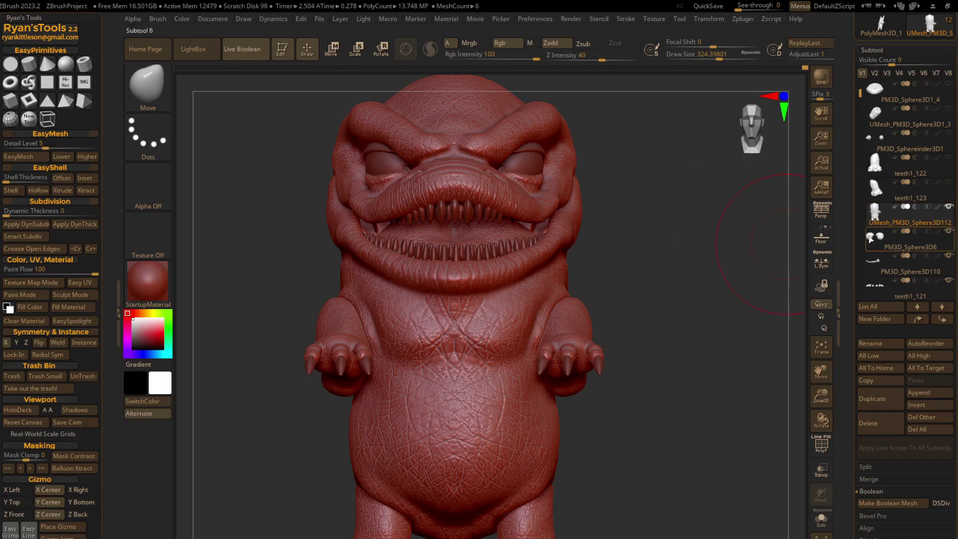
# Run Make Boolean Mesh in the Subtool Boolean section to union all visible parts.
pyautogui.scroll(-3, 912, 486)
pyautogui.scroll(-2, 896, 444)
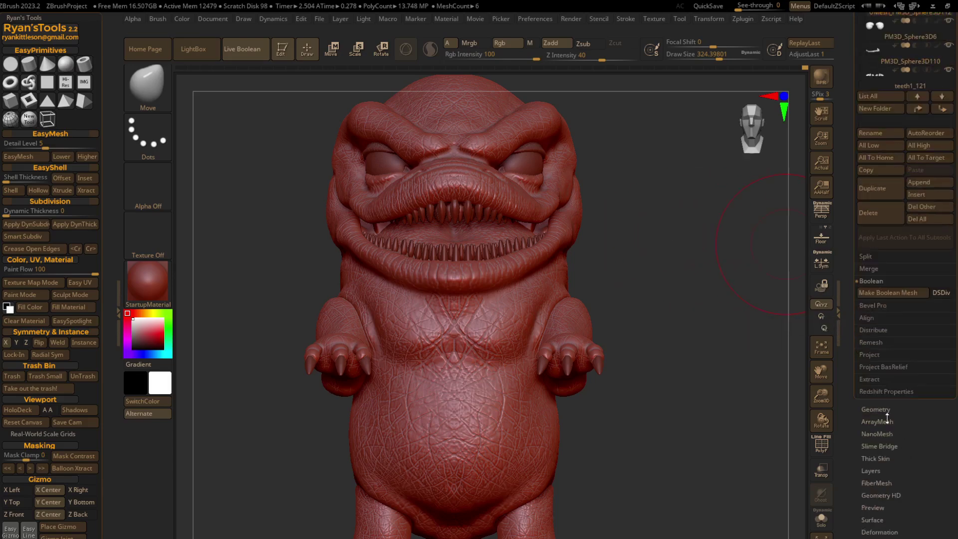
pyautogui.click(884, 294)
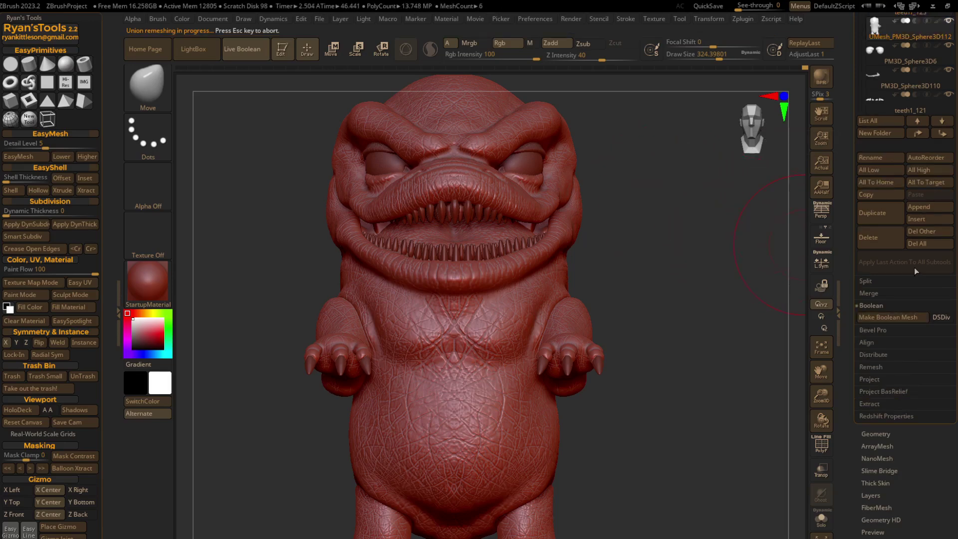
# Select the merged boolean tool, DynaMesh it at resolution 4096, and show polygroups.
pyautogui.scroll(5, 916, 266)
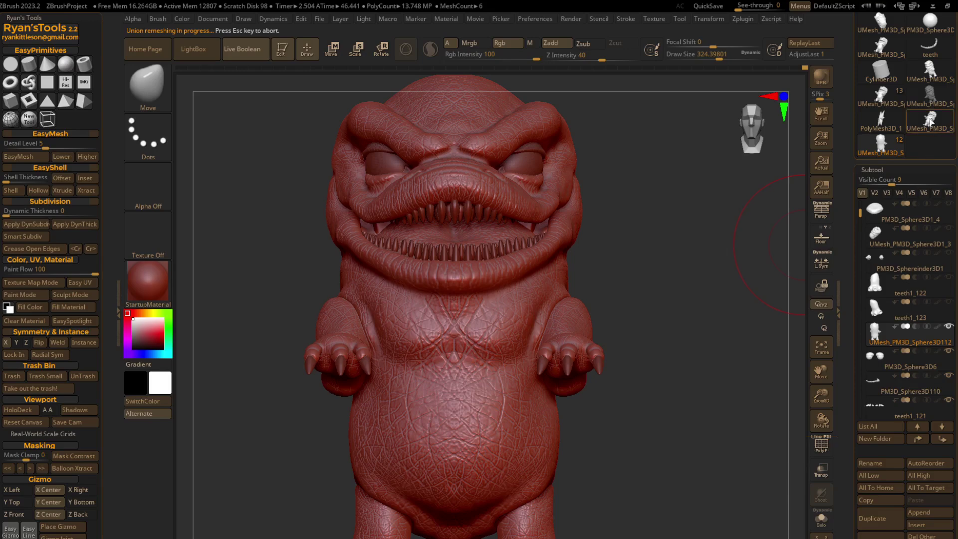
pyautogui.click(930, 120)
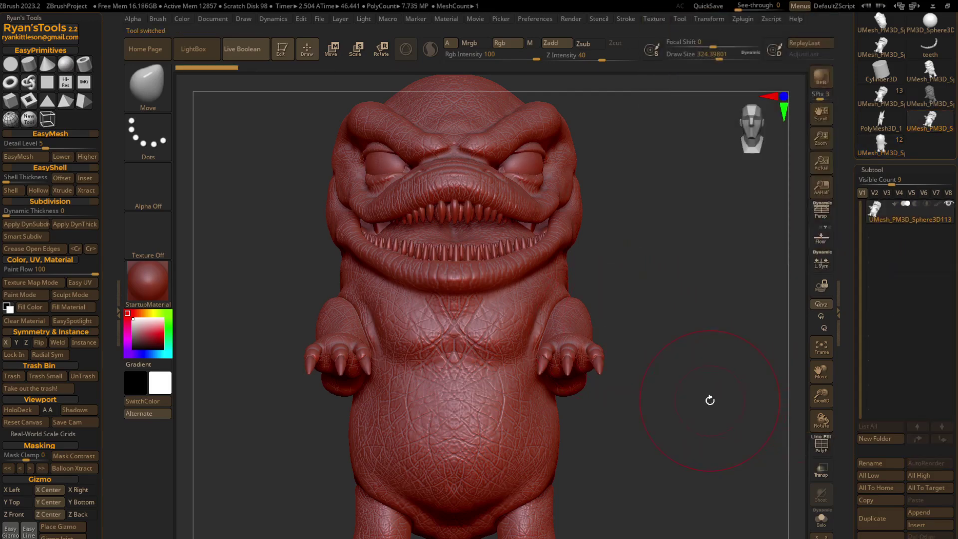
pyautogui.scroll(-4, 890, 432)
pyautogui.scroll(-4, 891, 432)
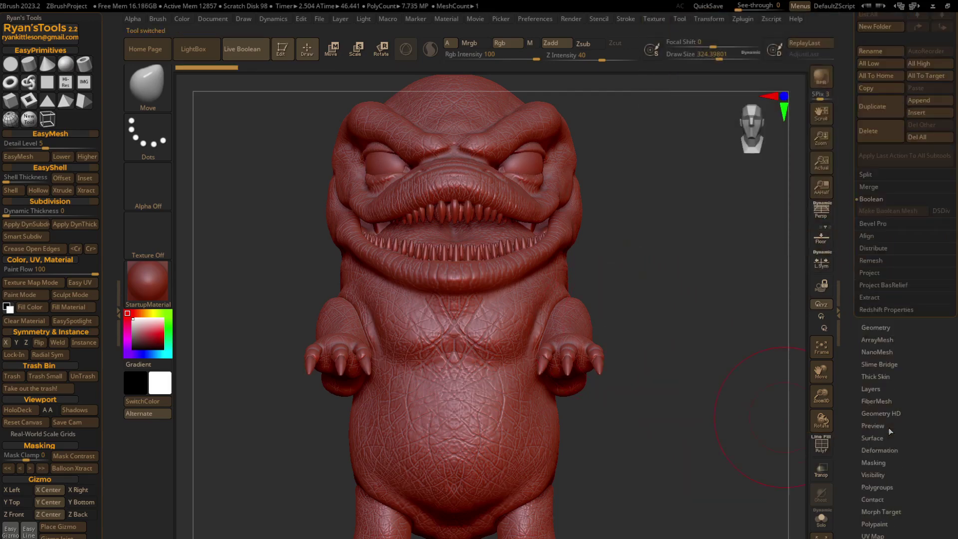
pyautogui.click(873, 327)
pyautogui.click(882, 255)
pyautogui.write('4096')
pyautogui.click(891, 240)
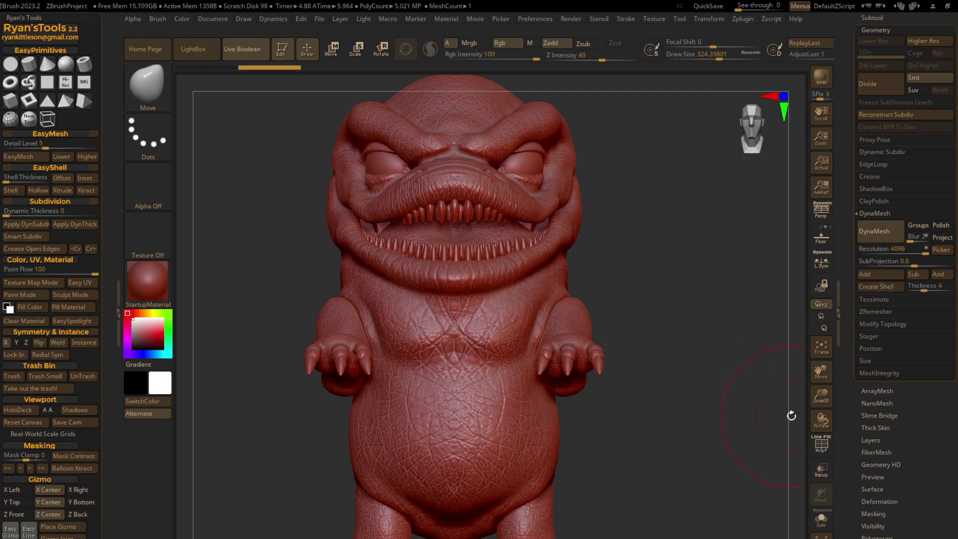
pyautogui.click(828, 447)
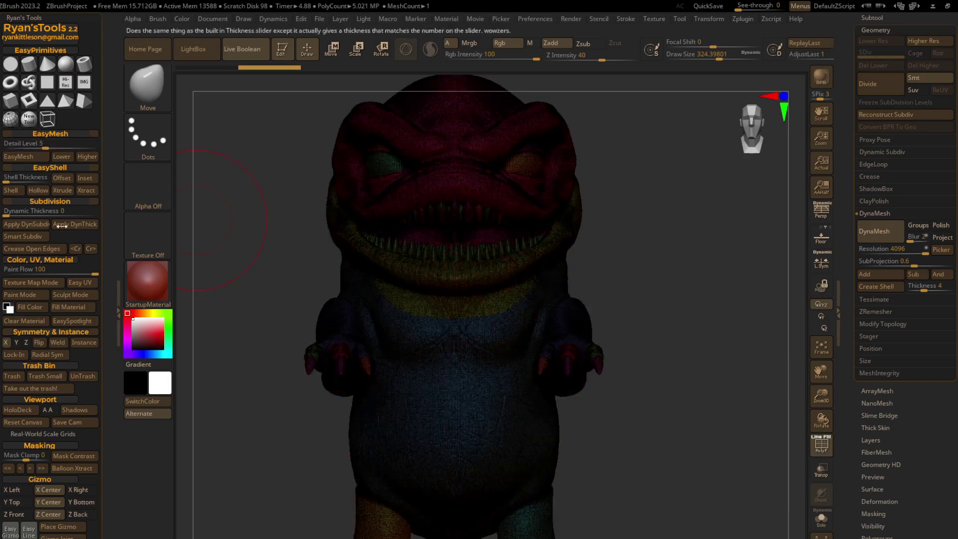
# Open Decimation Master in Zplugin and turn on Freeze Borders.
pyautogui.scroll(3, 34, 134)
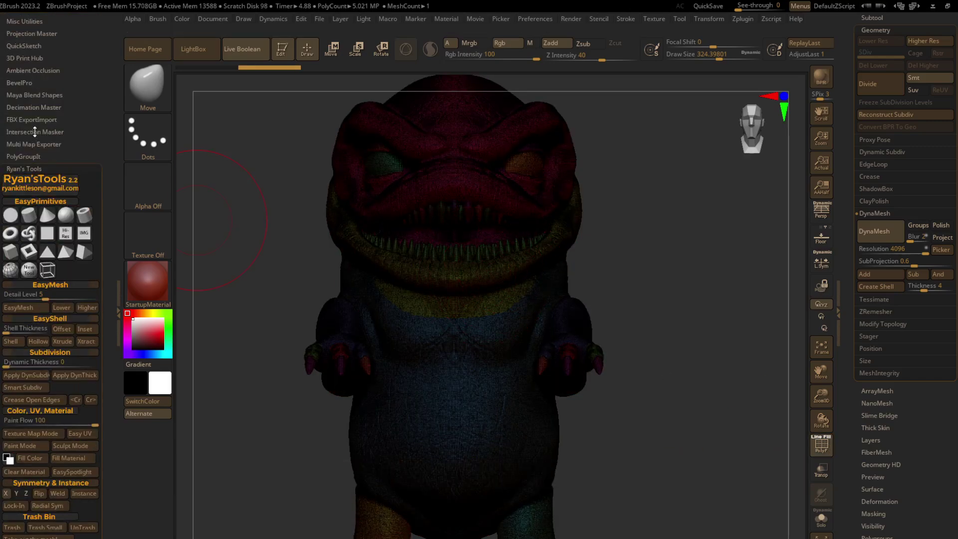
pyautogui.click(35, 107)
pyautogui.click(25, 82)
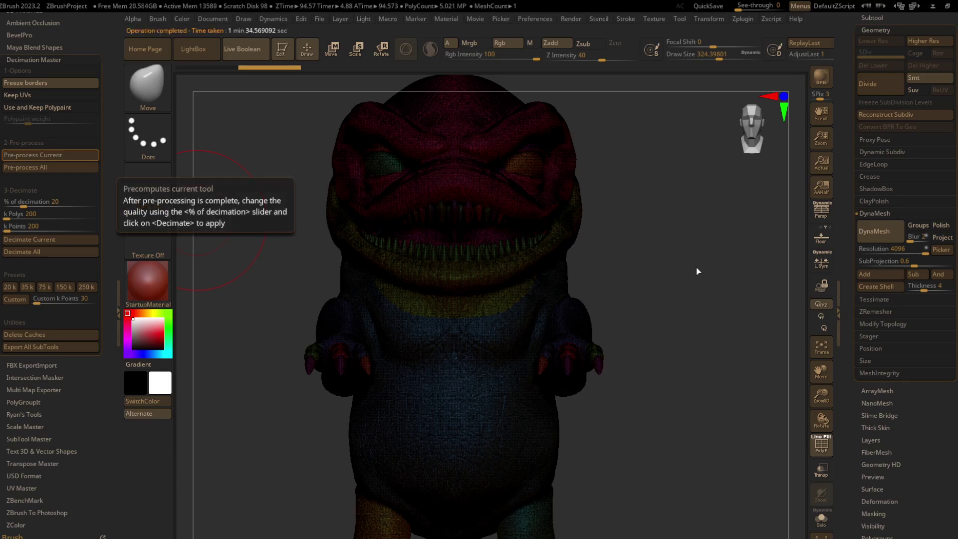
# Decimate the creature, pre-process again, and decimate it down to about 396 thousand polygons.
pyautogui.click(50, 240)
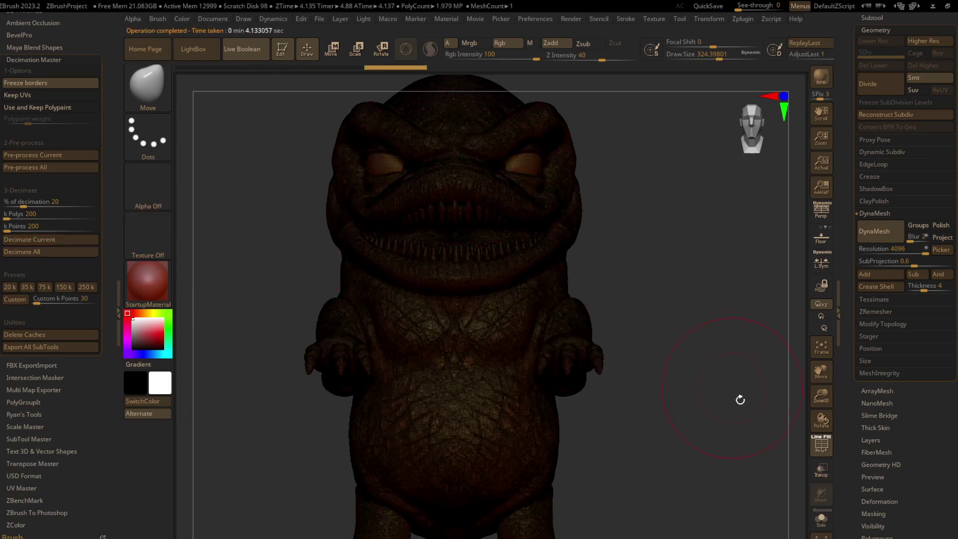
pyautogui.click(65, 154)
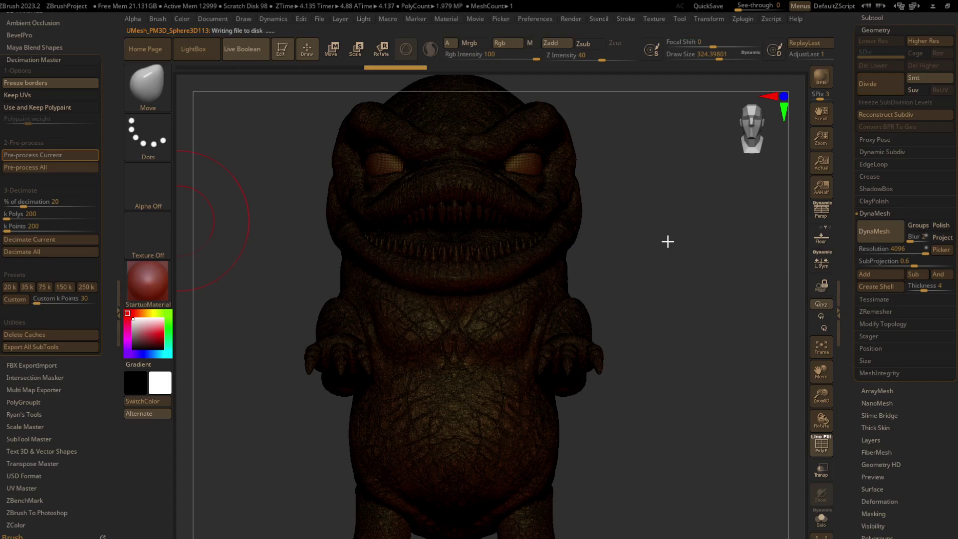
pyautogui.click(51, 241)
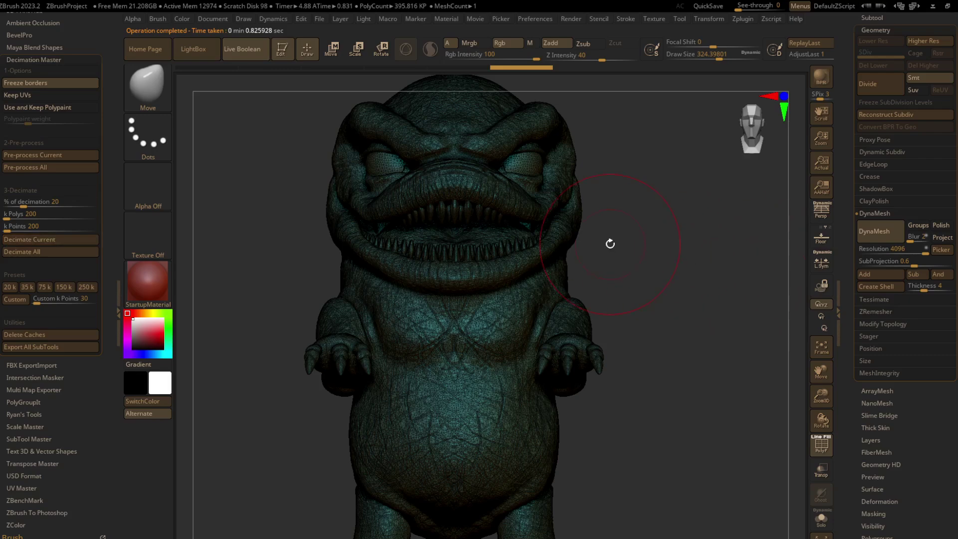
# Turn off PolyF and orbit the red creature to a three-quarter view.
pyautogui.click(820, 444)
pyautogui.moveTo(574, 323)
pyautogui.mouseDown()
pyautogui.moveTo(680, 320)
pyautogui.moveTo(559, 324)
pyautogui.moveTo(621, 313)
pyautogui.mouseUp()
pyautogui.scroll(3, 878, 178)
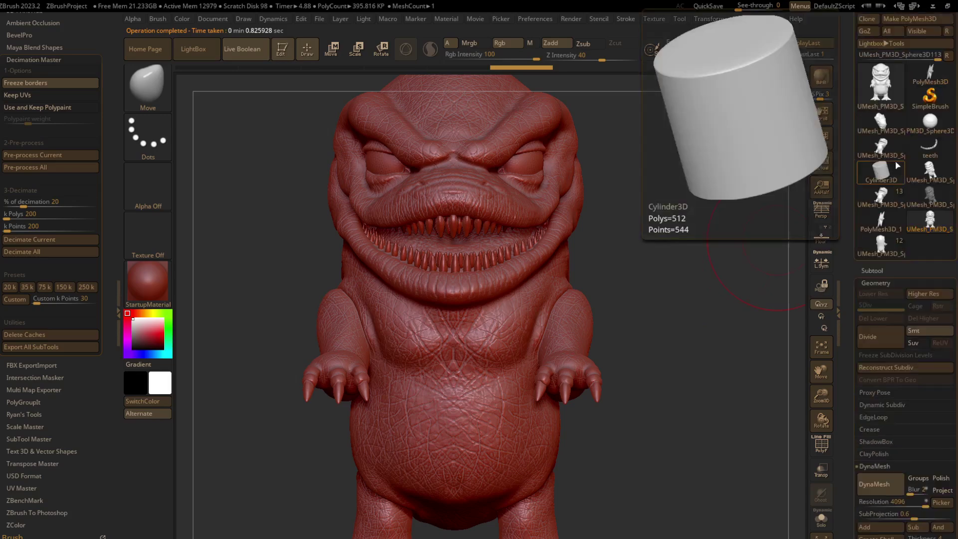
# Export the tool to the Desktop folder with STL as the file type.
pyautogui.scroll(3, 898, 125)
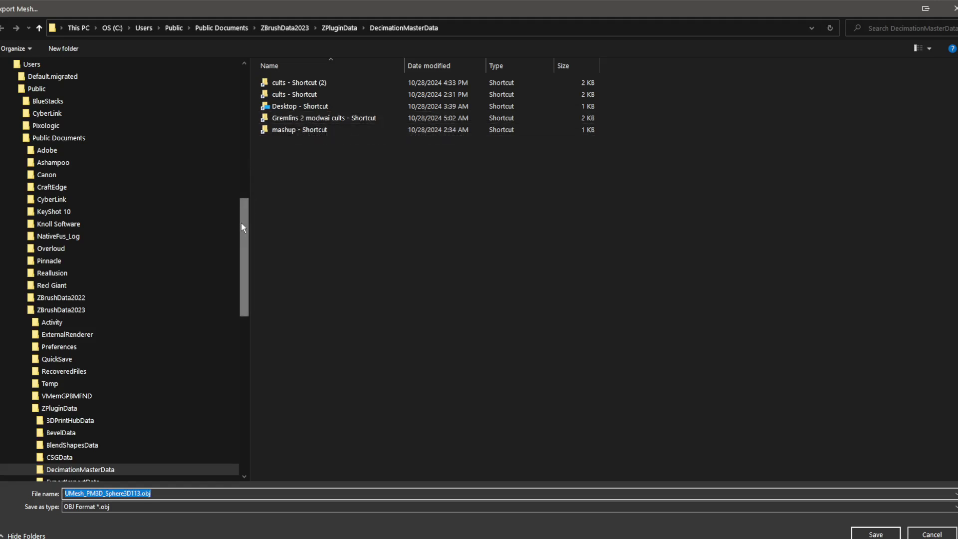
pyautogui.moveTo(247, 214)
pyautogui.mouseDown()
pyautogui.moveTo(241, 341)
pyautogui.moveTo(202, 352)
pyautogui.mouseUp()
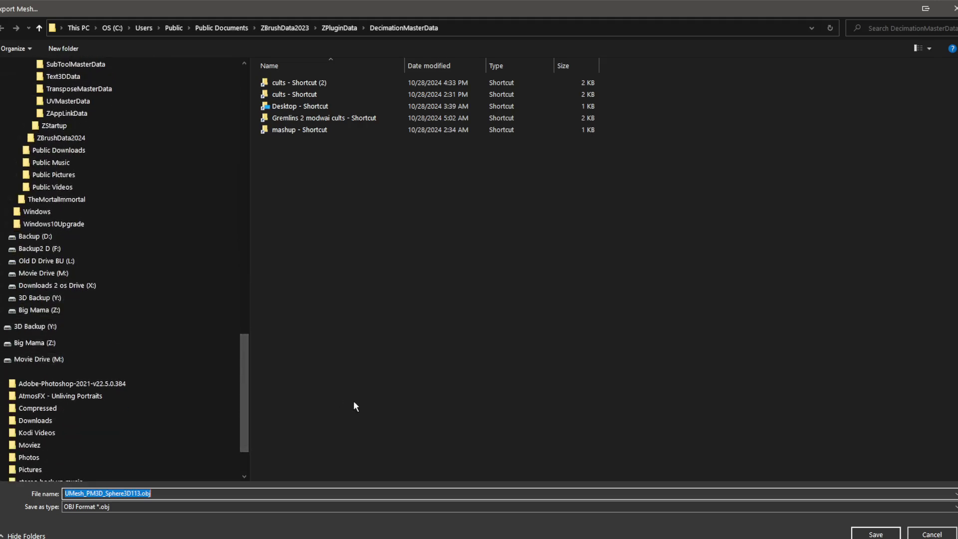
pyautogui.moveTo(242, 379); pyautogui.dragTo(242, 113)
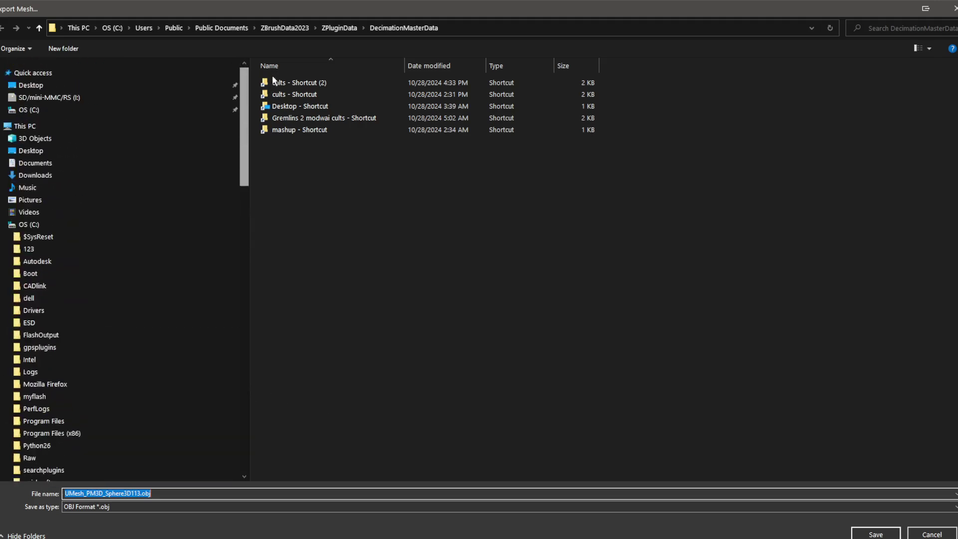
pyautogui.click(150, 150)
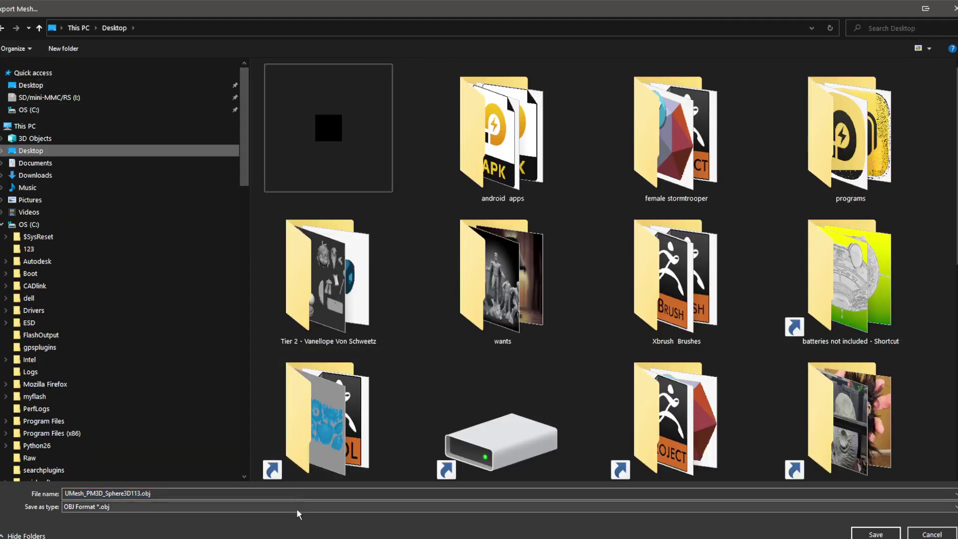
pyautogui.click(296, 507)
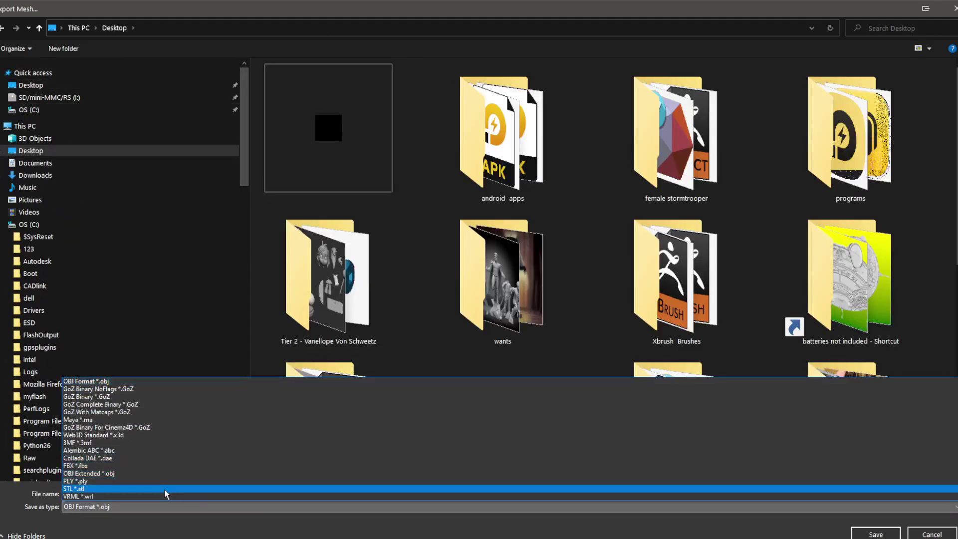
pyautogui.click(165, 489)
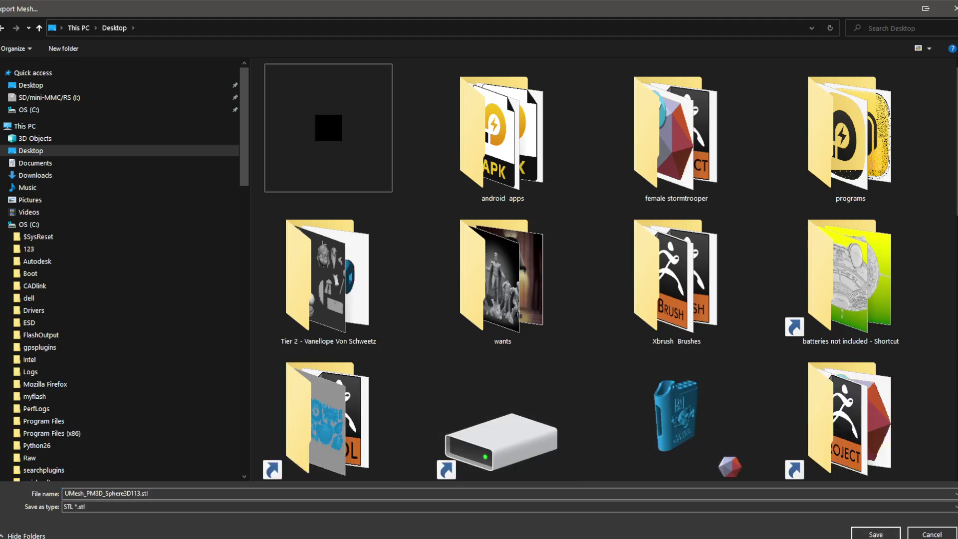
# Name the export critter, save it, and accept the STL export options.
pyautogui.doubleClick(139, 493)
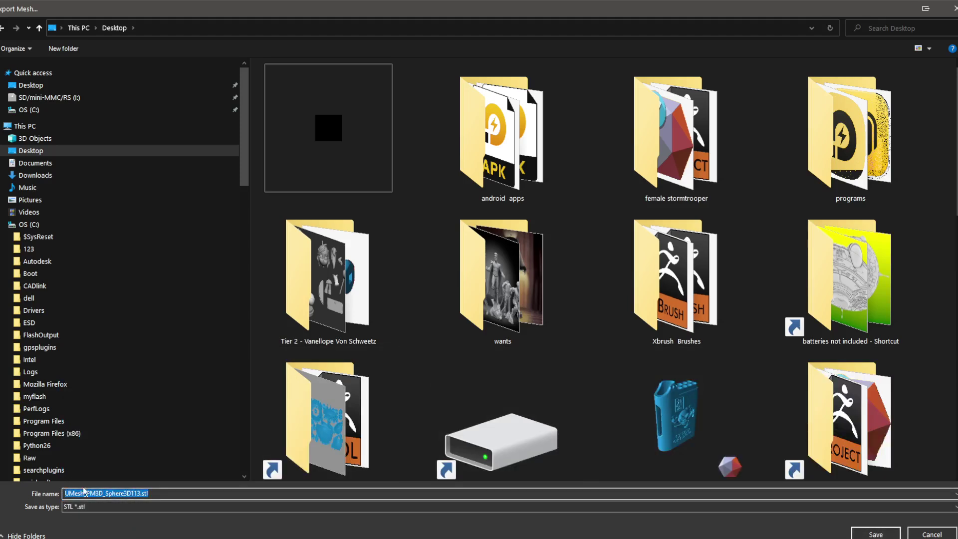
pyautogui.write('critter')
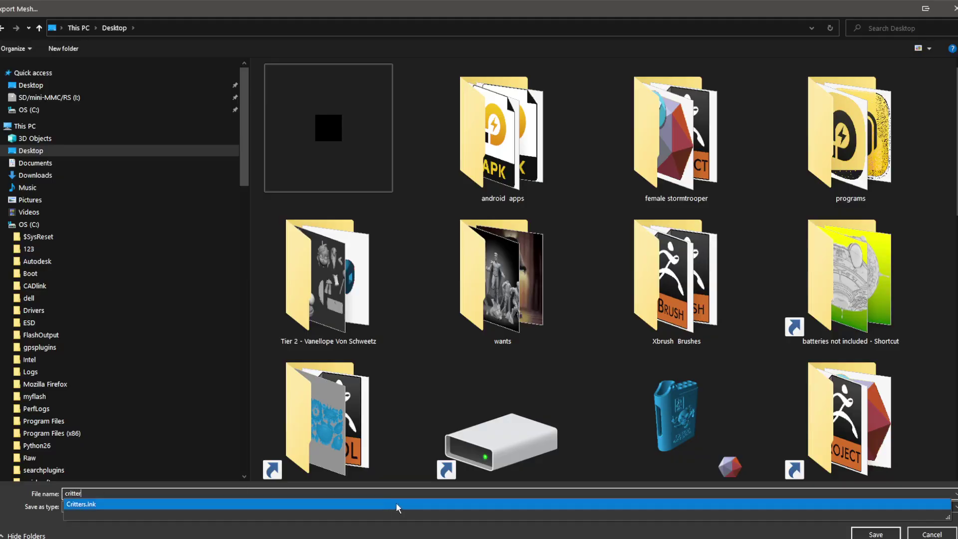
pyautogui.press('Escape')
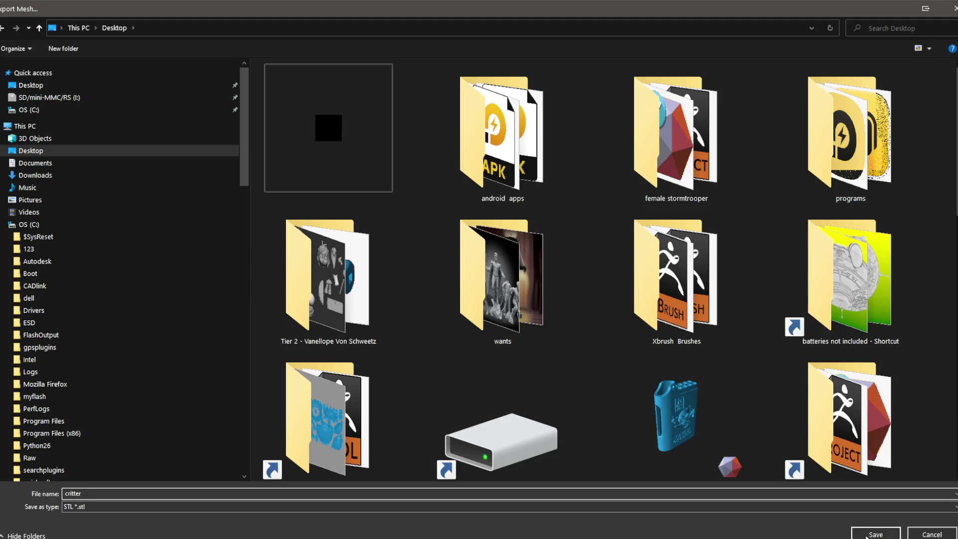
pyautogui.click(882, 534)
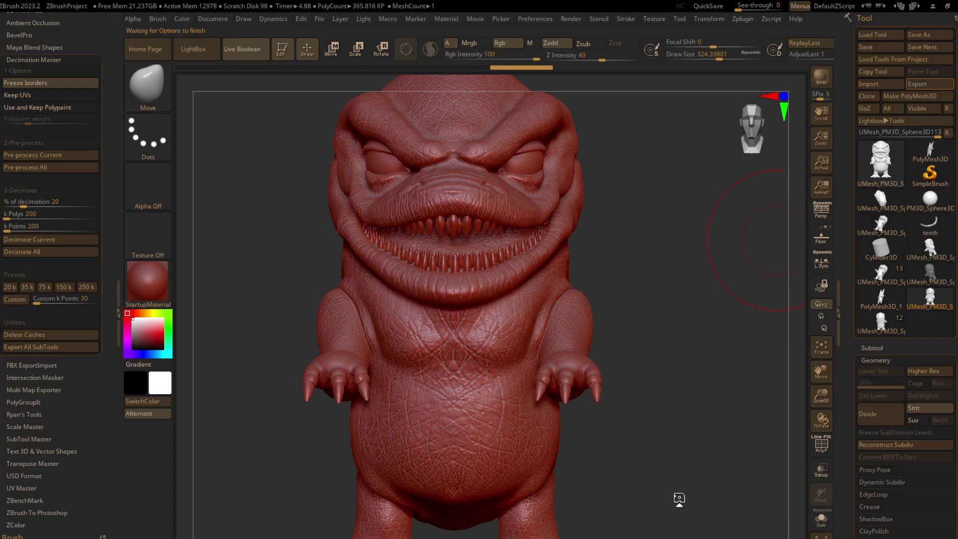
pyautogui.click(462, 442)
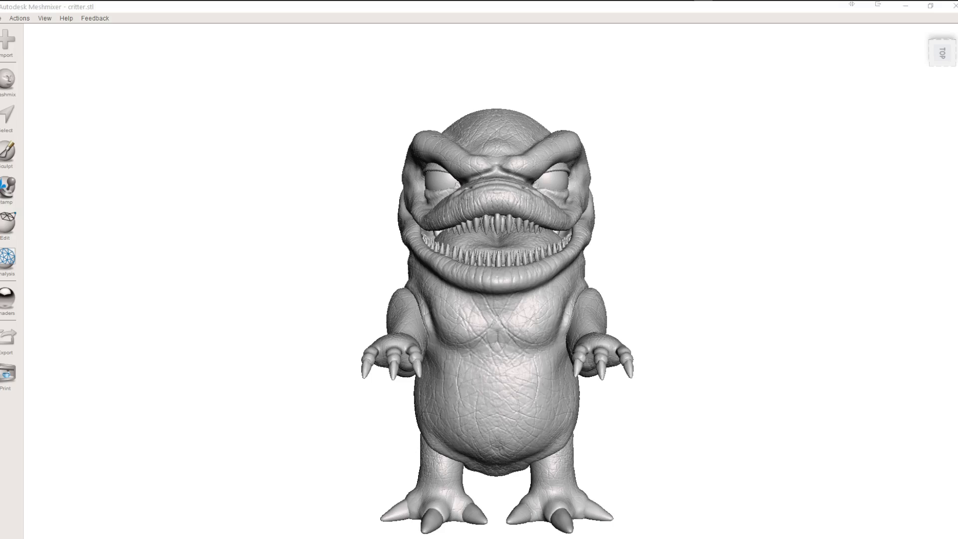
# Orbit the critter and drag the light-blue translucent shader onto it.
pyautogui.moveTo(678, 368)
pyautogui.mouseDown(button='right')
pyautogui.moveTo(666, 316)
pyautogui.moveTo(819, 325)
pyautogui.moveTo(843, 309)
pyautogui.moveTo(840, 291)
pyautogui.moveTo(710, 302)
pyautogui.moveTo(607, 274)
pyautogui.moveTo(397, 246)
pyautogui.moveTo(552, 258)
pyautogui.moveTo(537, 272)
pyautogui.mouseUp(button='right')
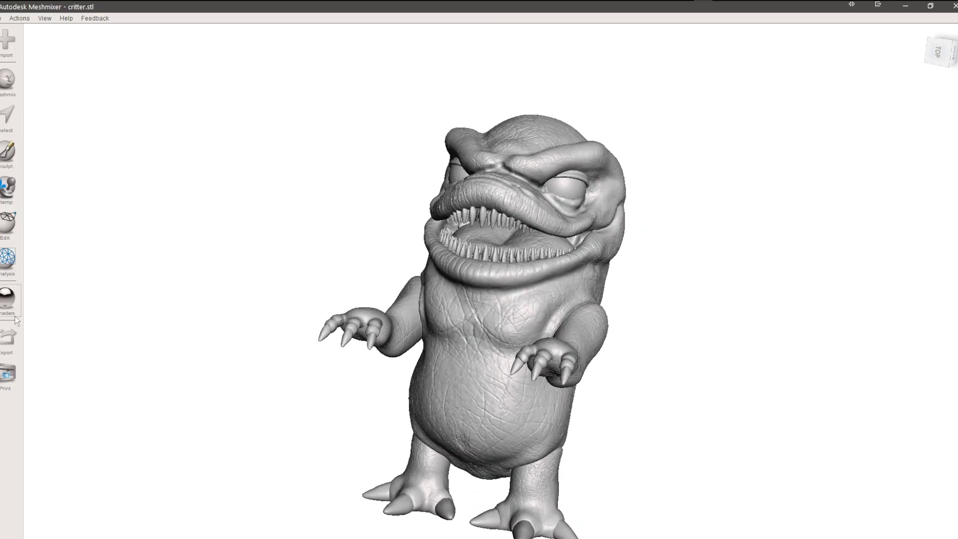
pyautogui.click(8, 301)
pyautogui.moveTo(192, 298); pyautogui.dragTo(487, 354)
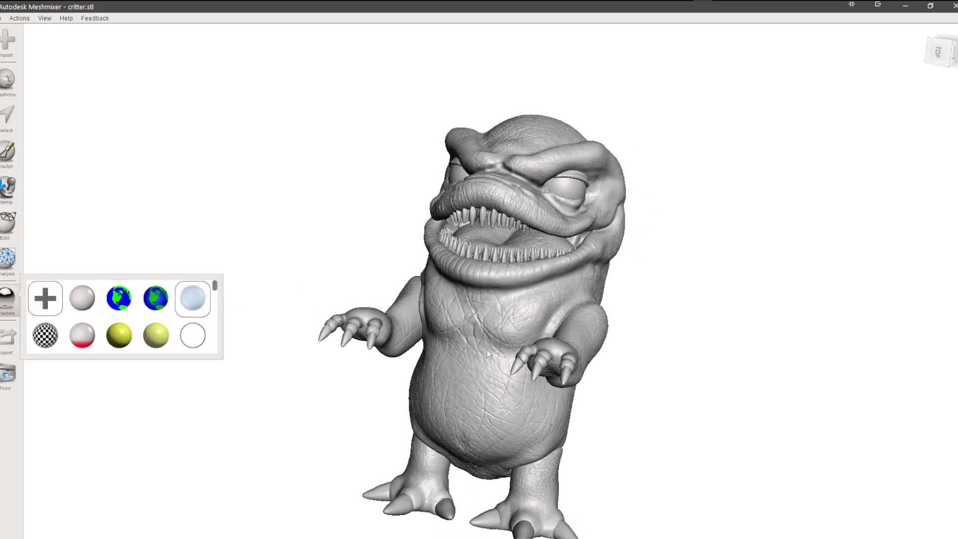
pyautogui.moveTo(516, 350)
pyautogui.mouseDown(button='right')
pyautogui.moveTo(402, 332)
pyautogui.moveTo(421, 346)
pyautogui.moveTo(432, 253)
pyautogui.moveTo(444, 244)
pyautogui.moveTo(497, 257)
pyautogui.moveTo(528, 250)
pyautogui.mouseUp(button='right')
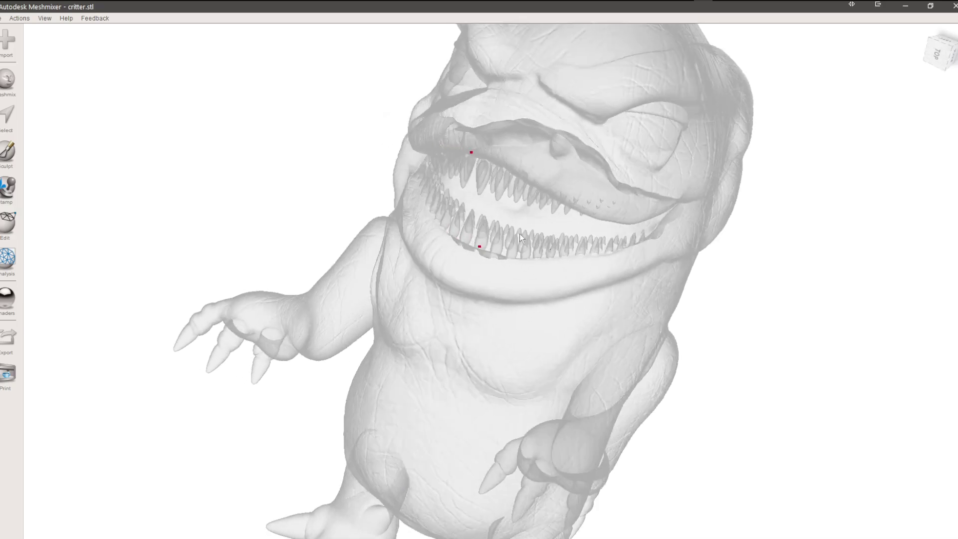
# Run Analysis > Inspector, clear defects with Done, then zoom and orbit into the mouth.
pyautogui.click(7, 258)
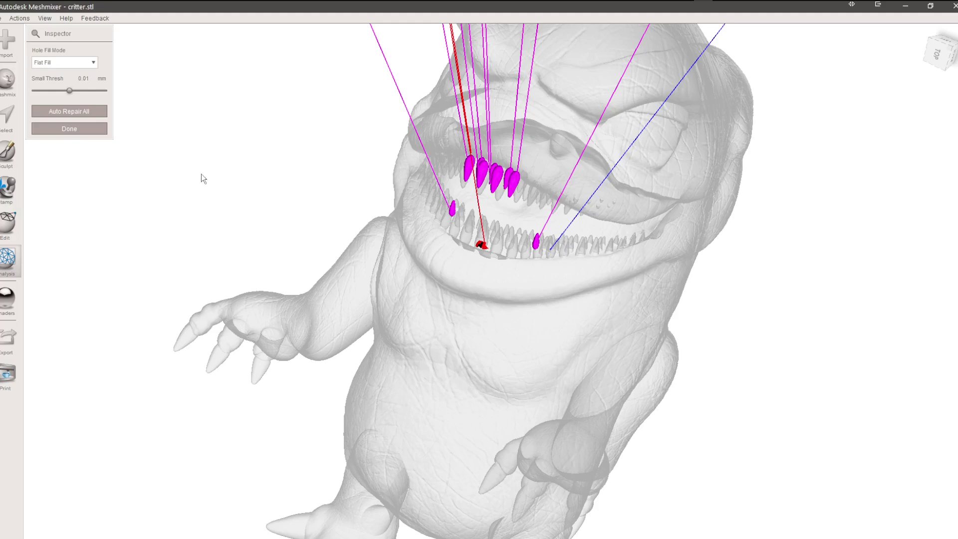
pyautogui.click(85, 129)
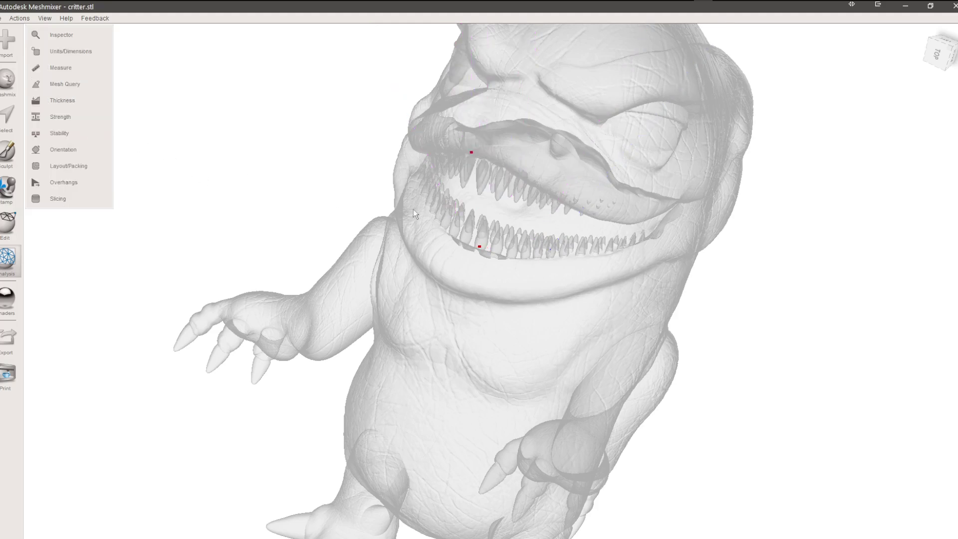
pyautogui.scroll(2, 413, 208)
pyautogui.scroll(2, 432, 208)
pyautogui.moveTo(459, 225)
pyautogui.mouseDown(button='right')
pyautogui.moveTo(478, 211)
pyautogui.moveTo(548, 228)
pyautogui.moveTo(553, 201)
pyautogui.moveTo(444, 175)
pyautogui.moveTo(391, 175)
pyautogui.moveTo(383, 188)
pyautogui.mouseUp(button='right')
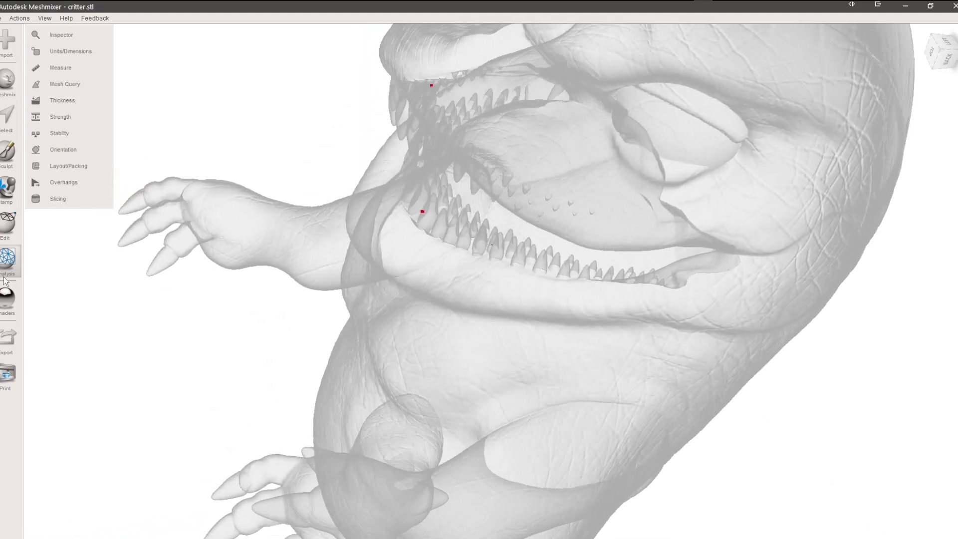
pyautogui.click(7, 223)
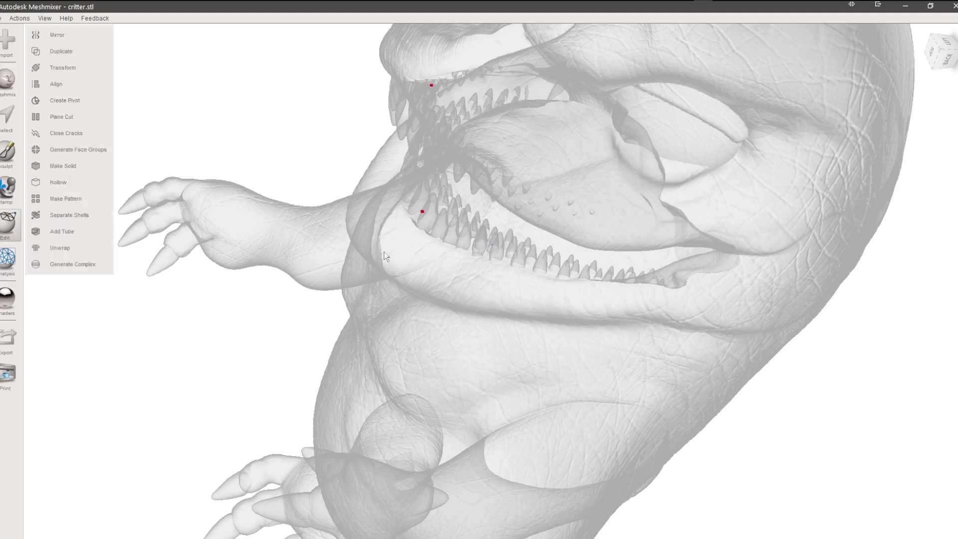
pyautogui.moveTo(409, 255)
pyautogui.mouseDown(button='right')
pyautogui.moveTo(597, 222)
pyautogui.moveTo(621, 311)
pyautogui.mouseUp(button='right')
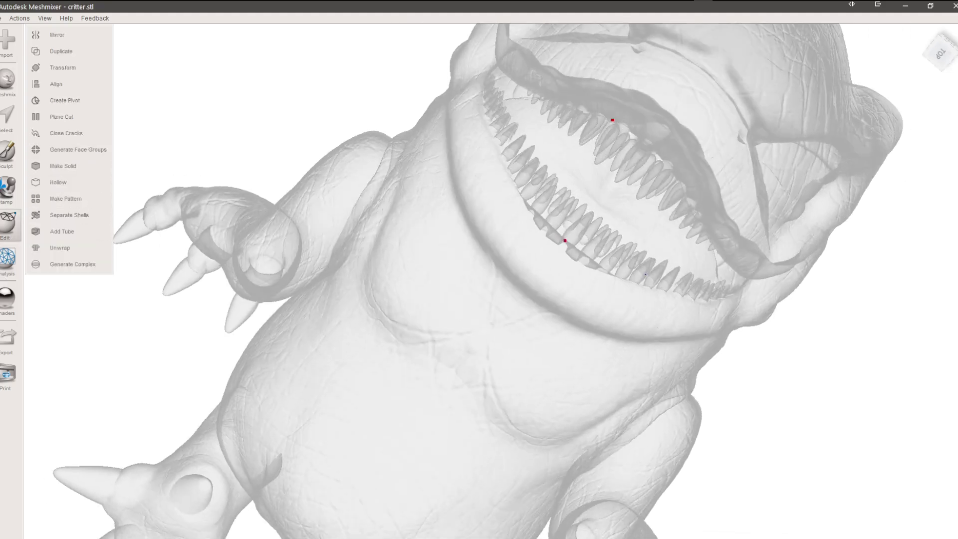